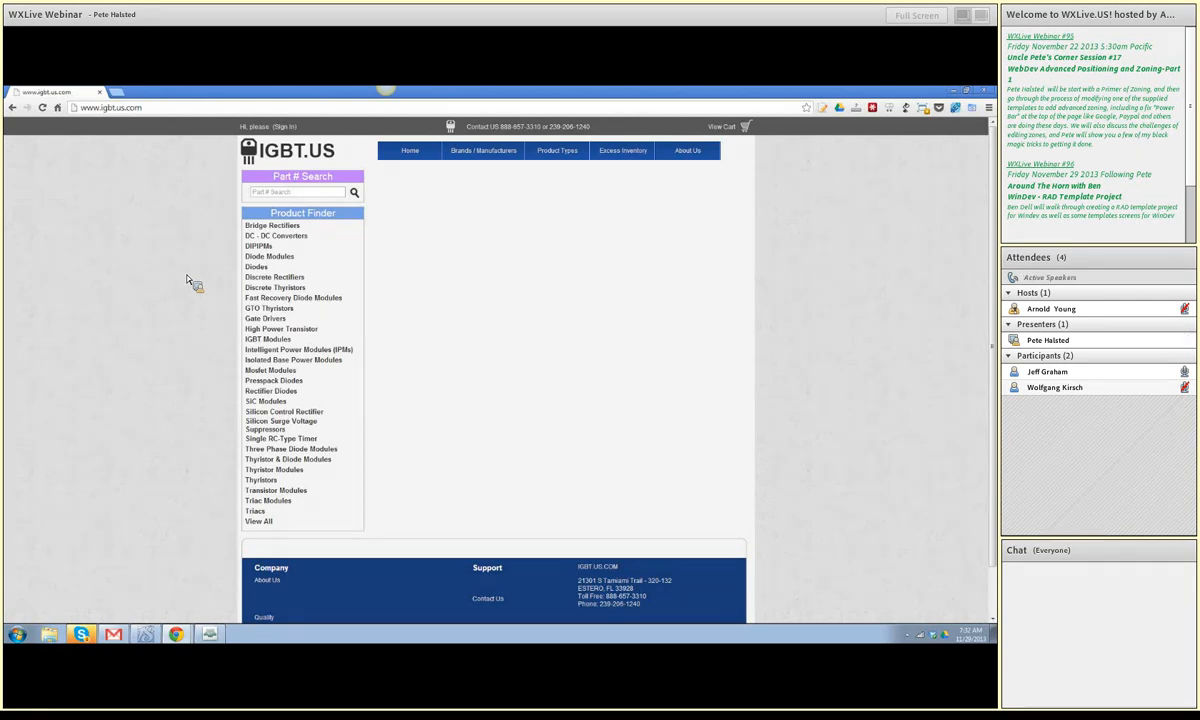
Step: Skim the NextAge article on WebDev Advanced Positioning and Zoning, including its layout screenshot and template instructions, and close it
left_click(160, 92)
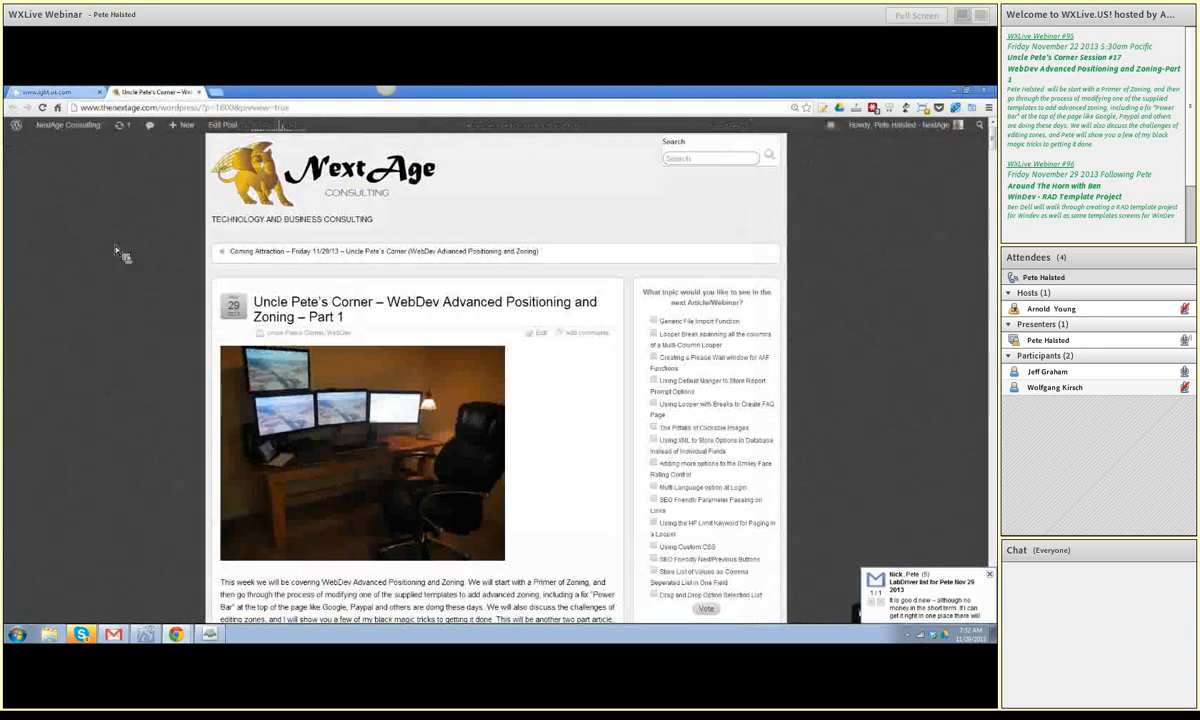
scroll(108, 231, "down", 3)
scroll(100, 225, "up", 4)
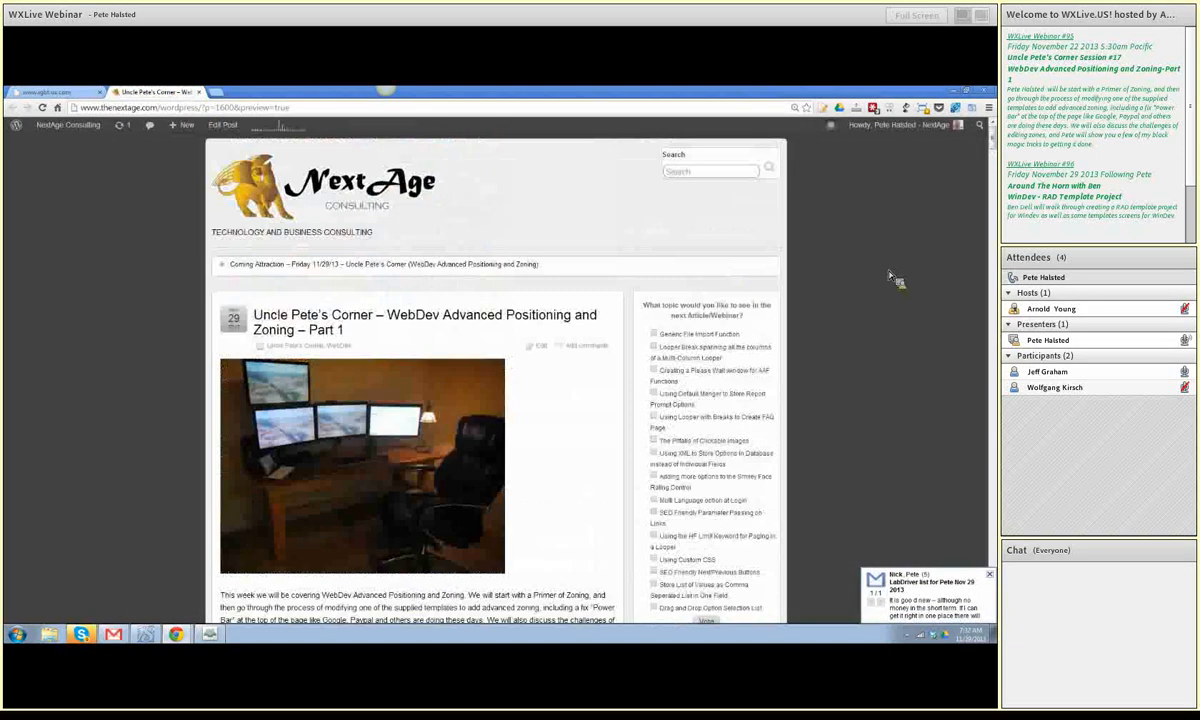
scroll(893, 280, "down", 2)
scroll(893, 280, "up", 1)
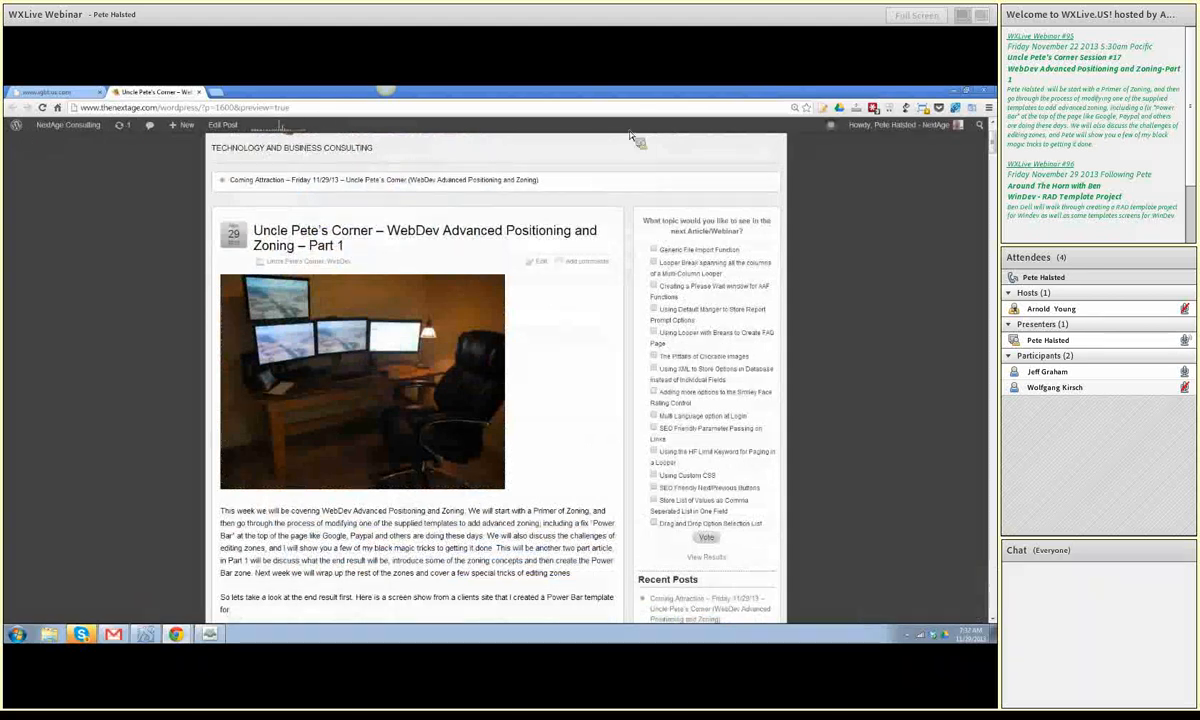
scroll(950, 200, "down", 3)
scroll(914, 270, "down", 1)
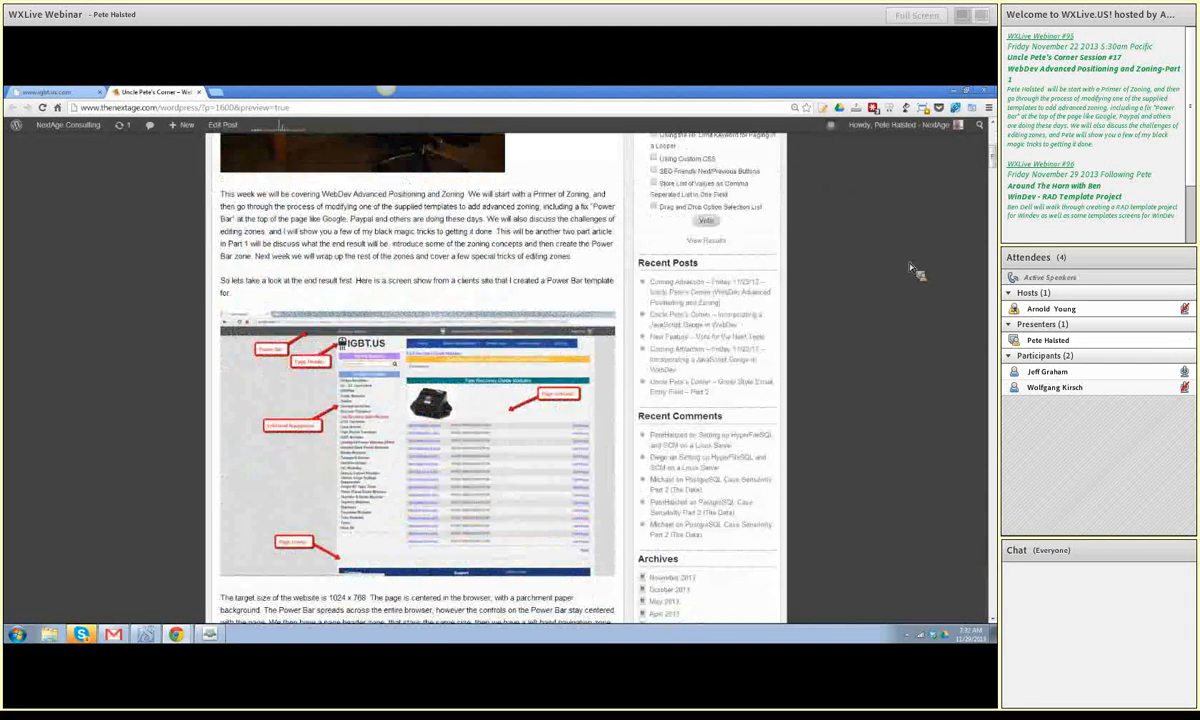
scroll(912, 270, "down", 10)
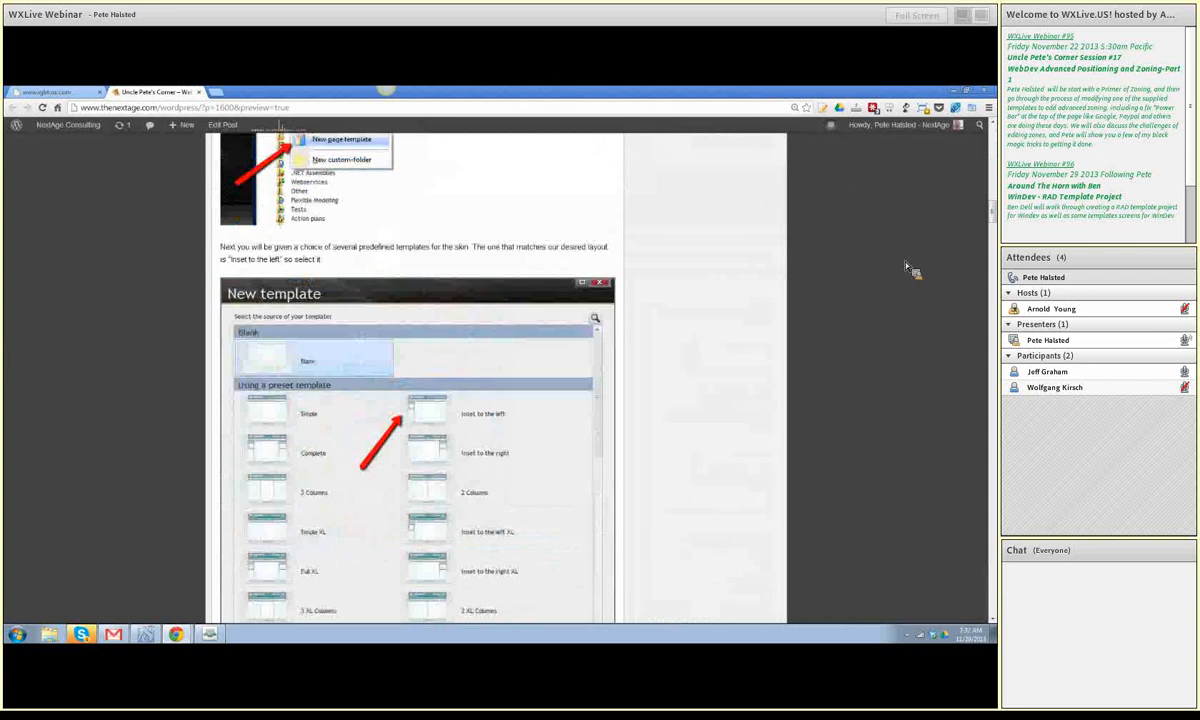
scroll(907, 267, "up", 20)
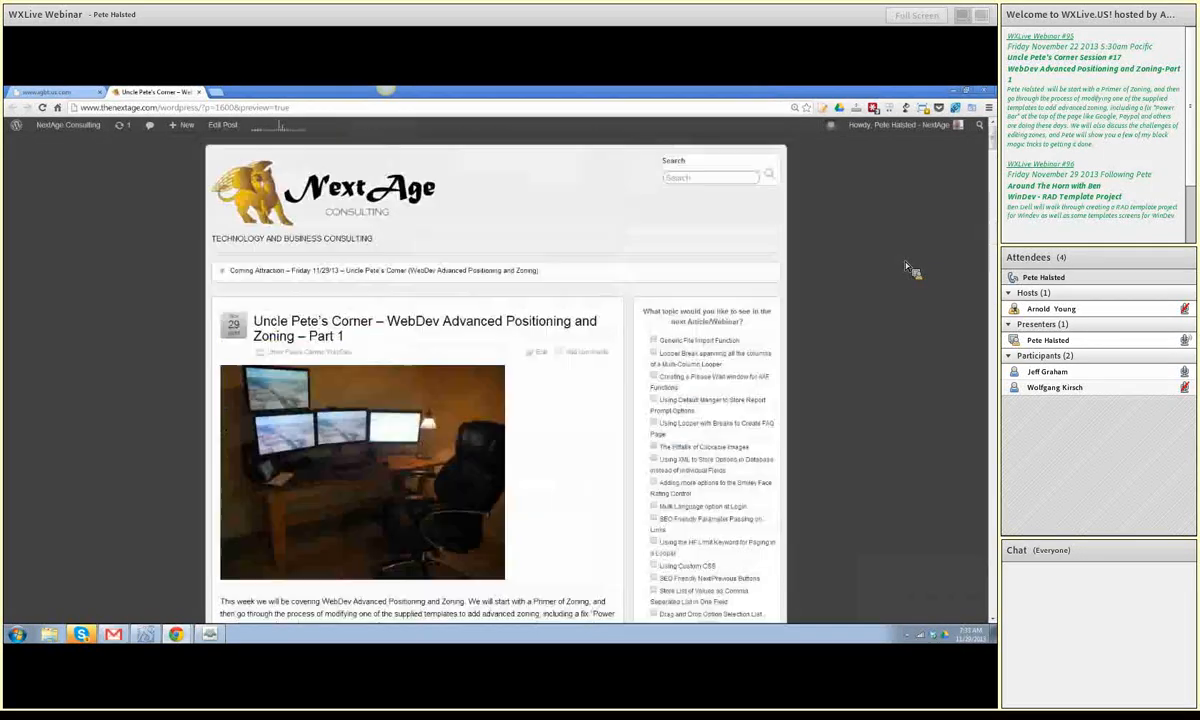
middle_click(160, 92)
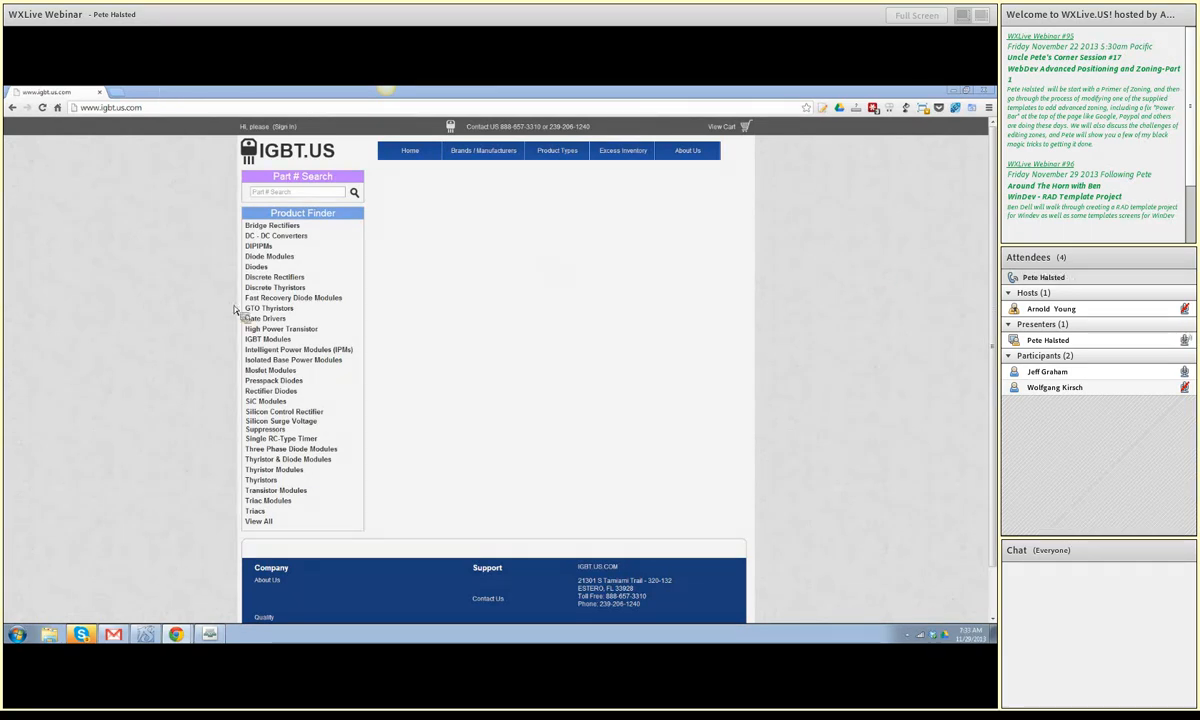
Step: Examine how the power bar, header, navigation and footer of the IGBT.US home page behave while scrolling
scroll(100, 318, "down", 1)
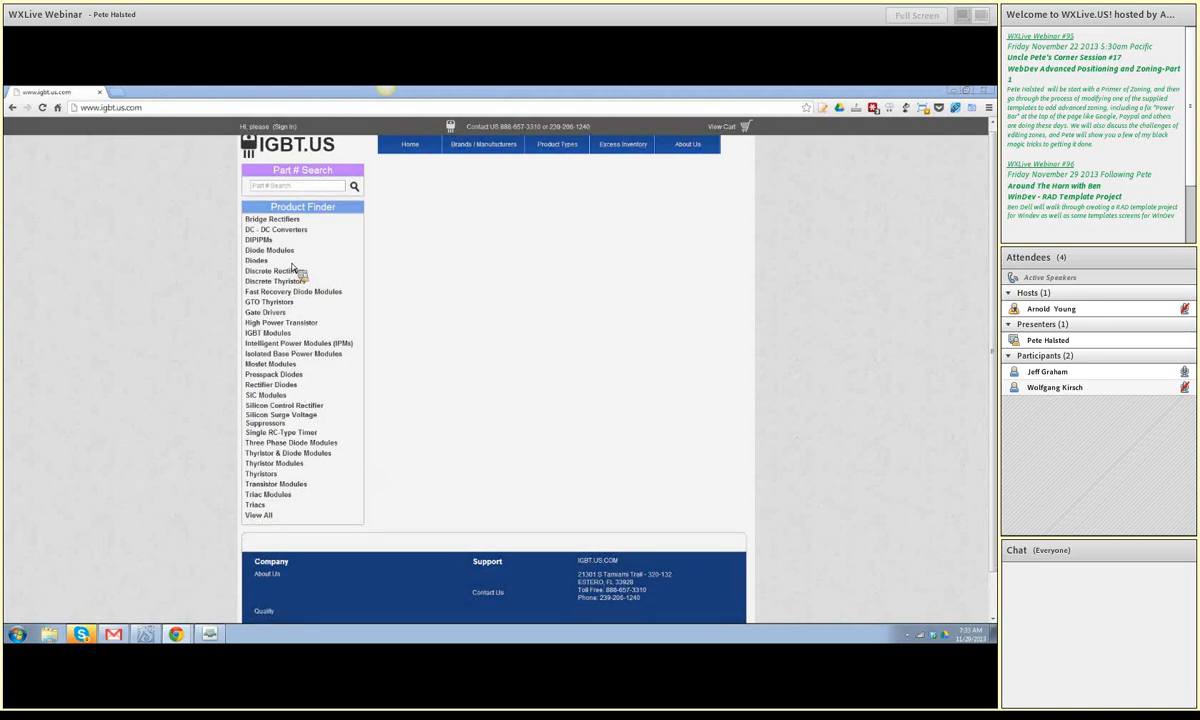
scroll(100, 340, "down", 2)
scroll(104, 356, "up", 2)
scroll(98, 355, "down", 2)
scroll(98, 355, "up", 2)
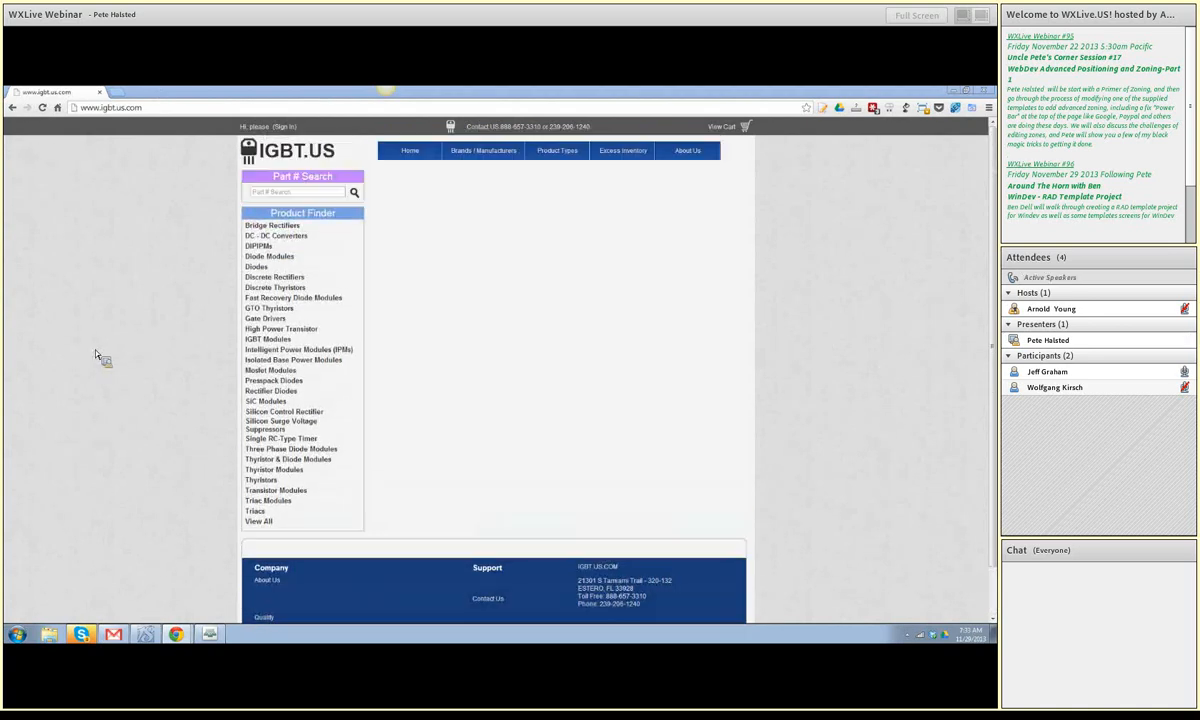
scroll(98, 355, "down", 2)
scroll(166, 300, "up", 2)
scroll(167, 300, "down", 2)
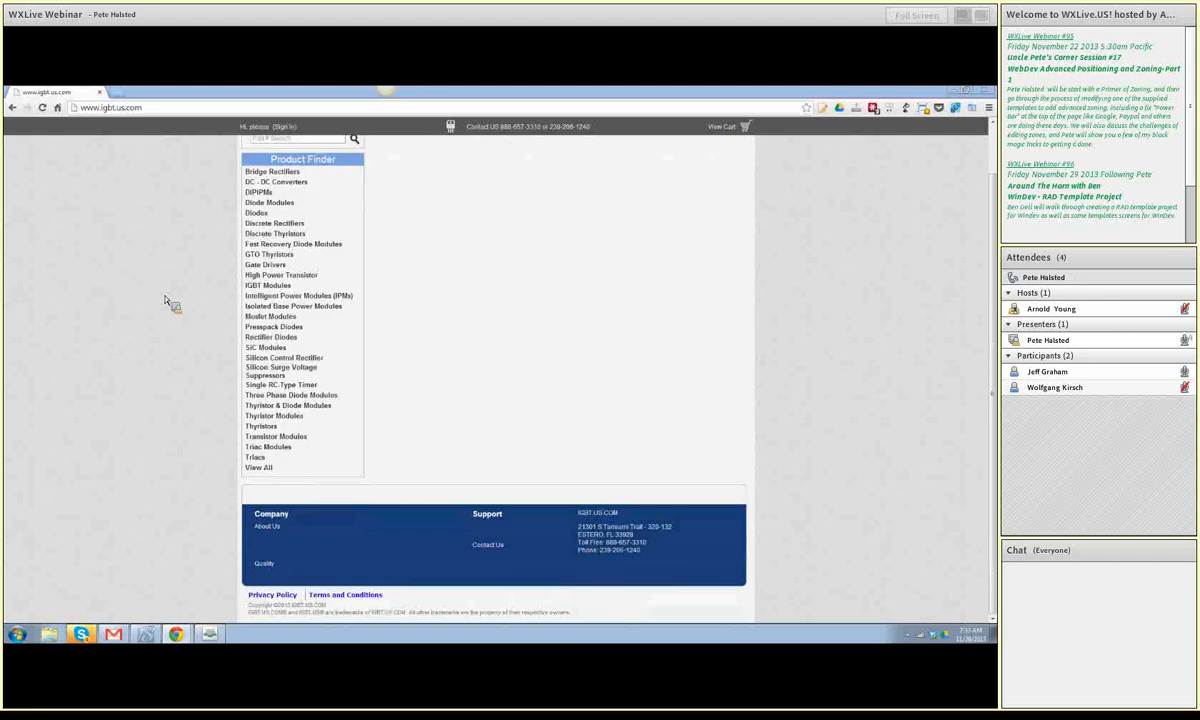
scroll(167, 300, "up", 2)
scroll(167, 300, "down", 2)
scroll(167, 300, "up", 2)
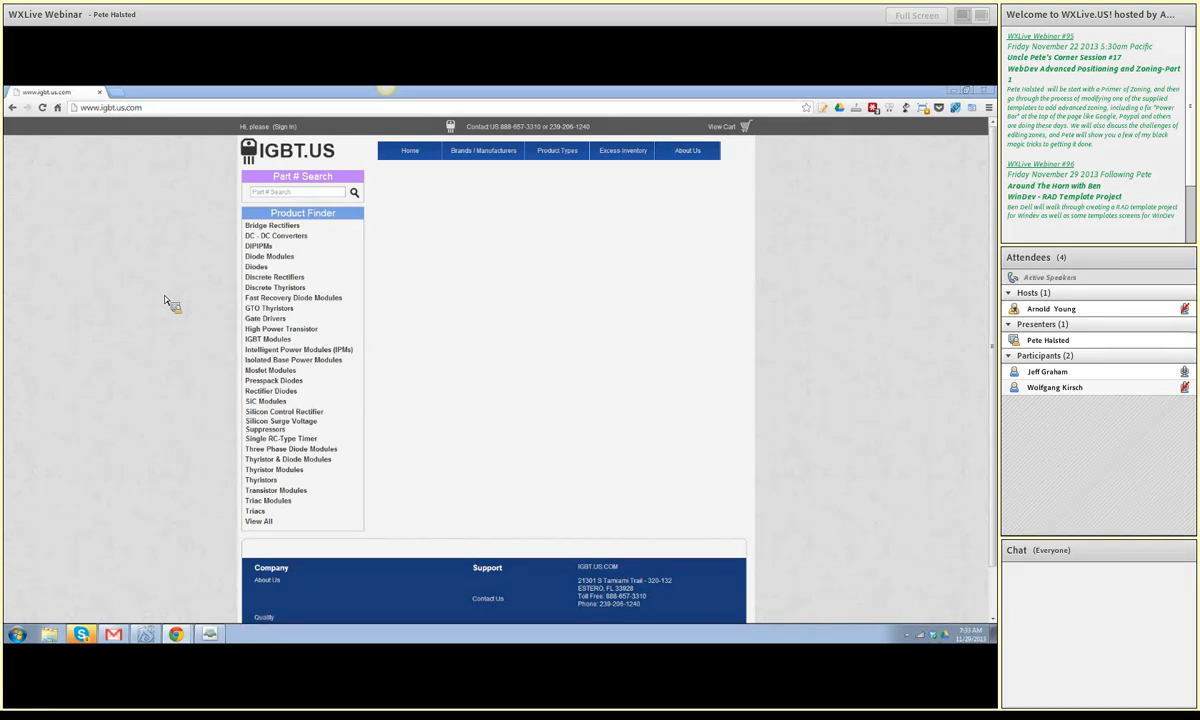
Step: Open the Fast Recovery Diode Modules category and examine how the page zones and footer adapt to the longer content
scroll(690, 150, "down", 1)
left_click(299, 302)
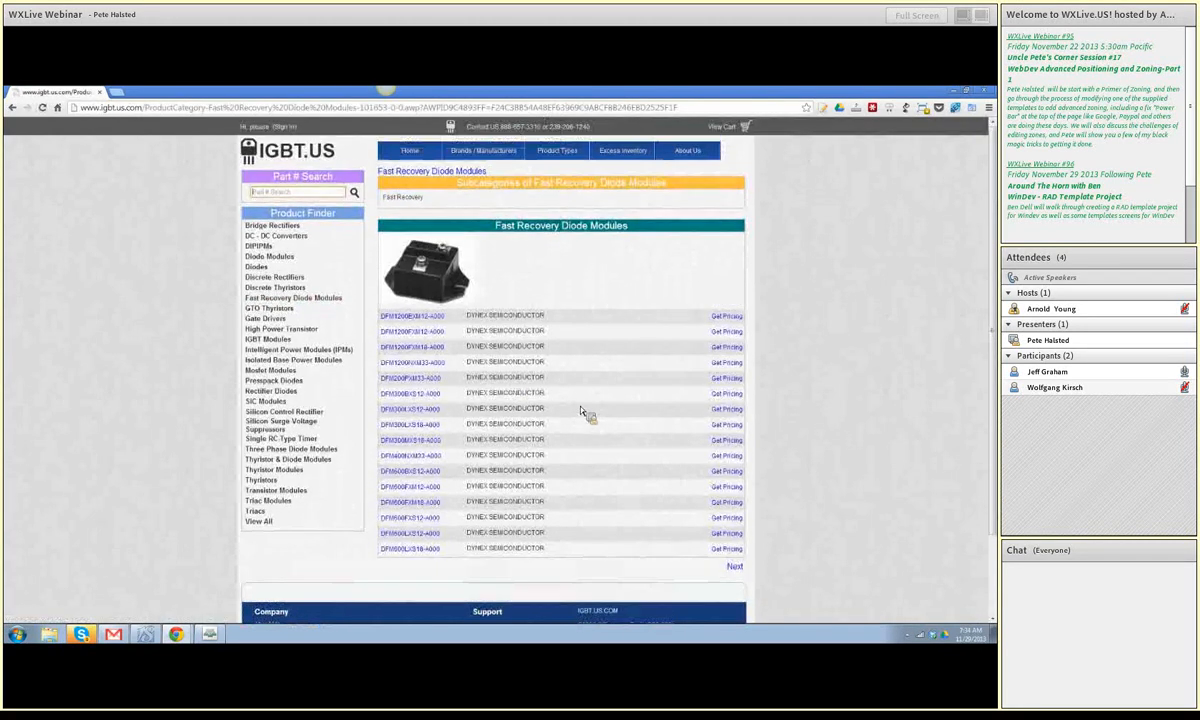
scroll(585, 413, "down", 2)
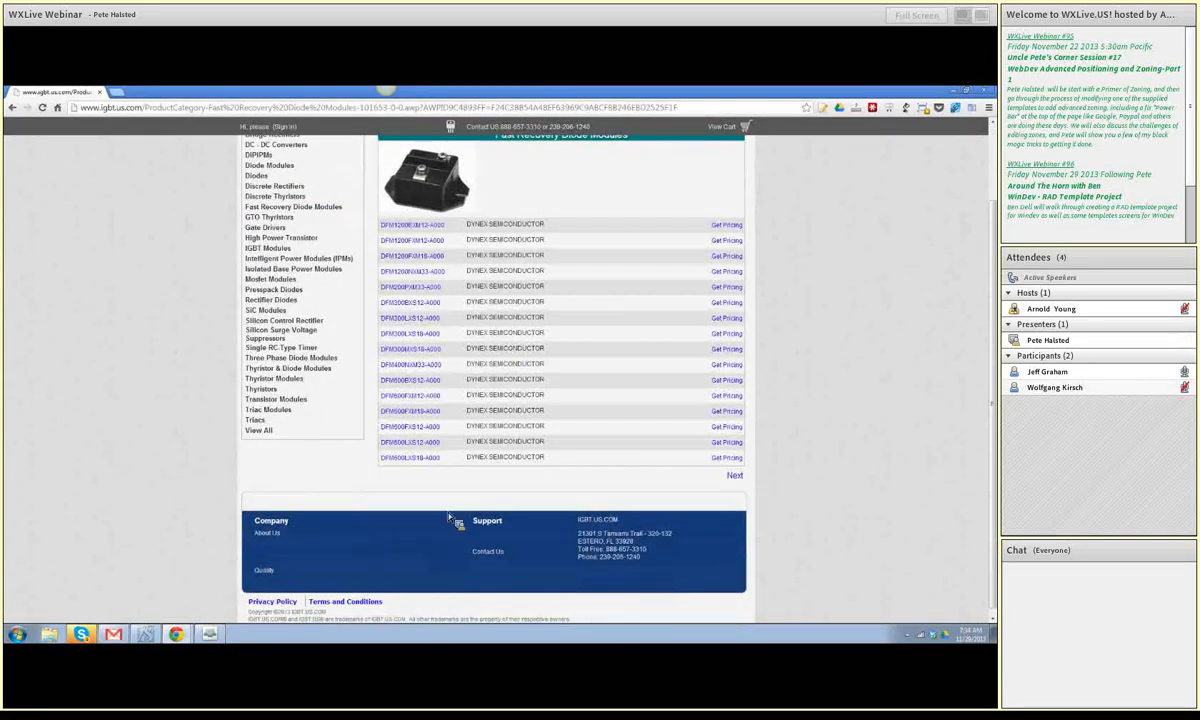
scroll(226, 533, "up", 2)
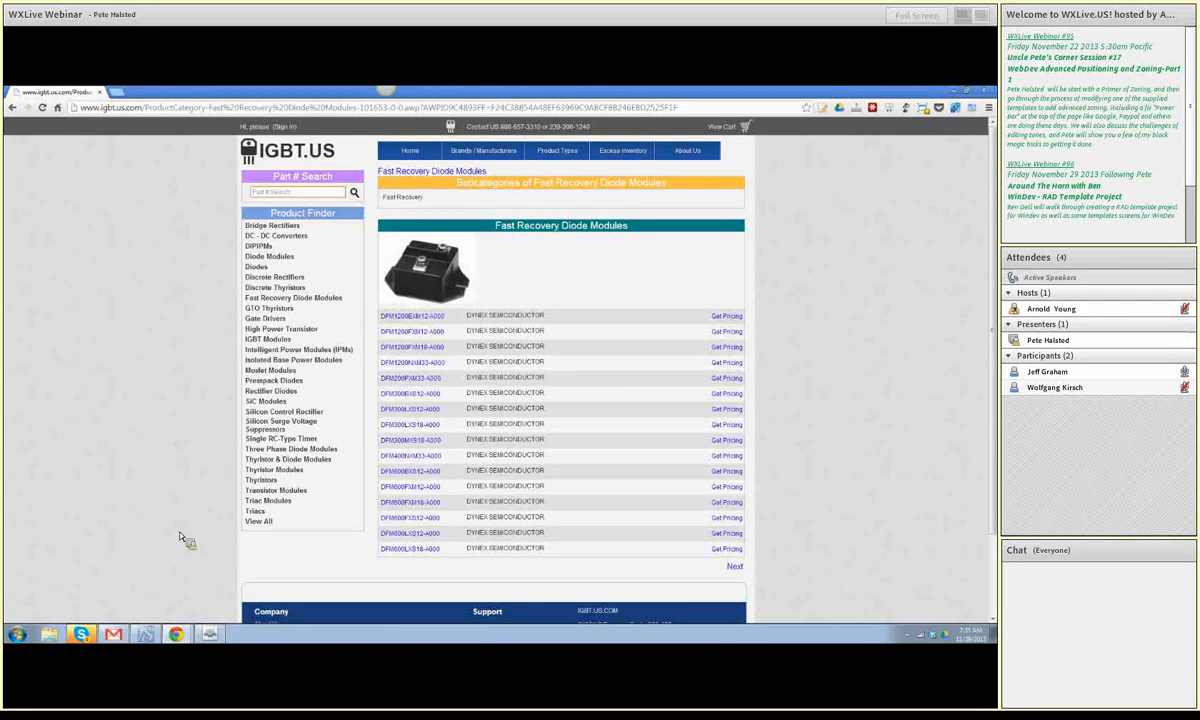
scroll(177, 128, "down", 1)
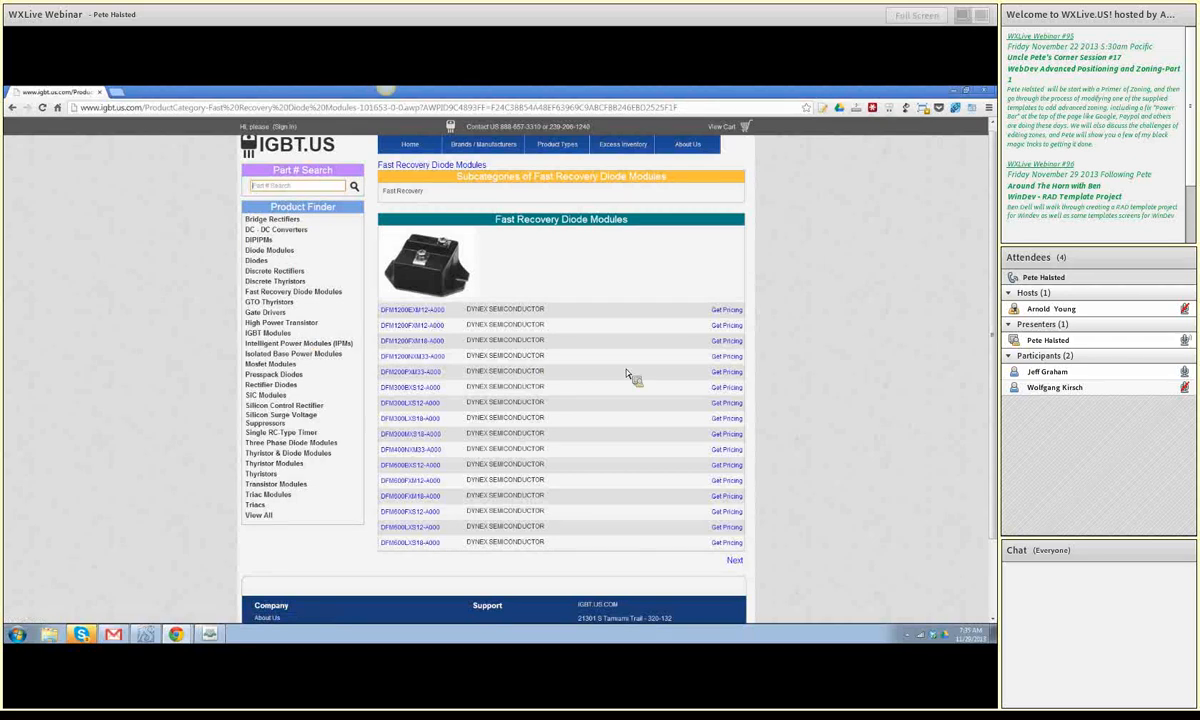
scroll(500, 380, "up", 1)
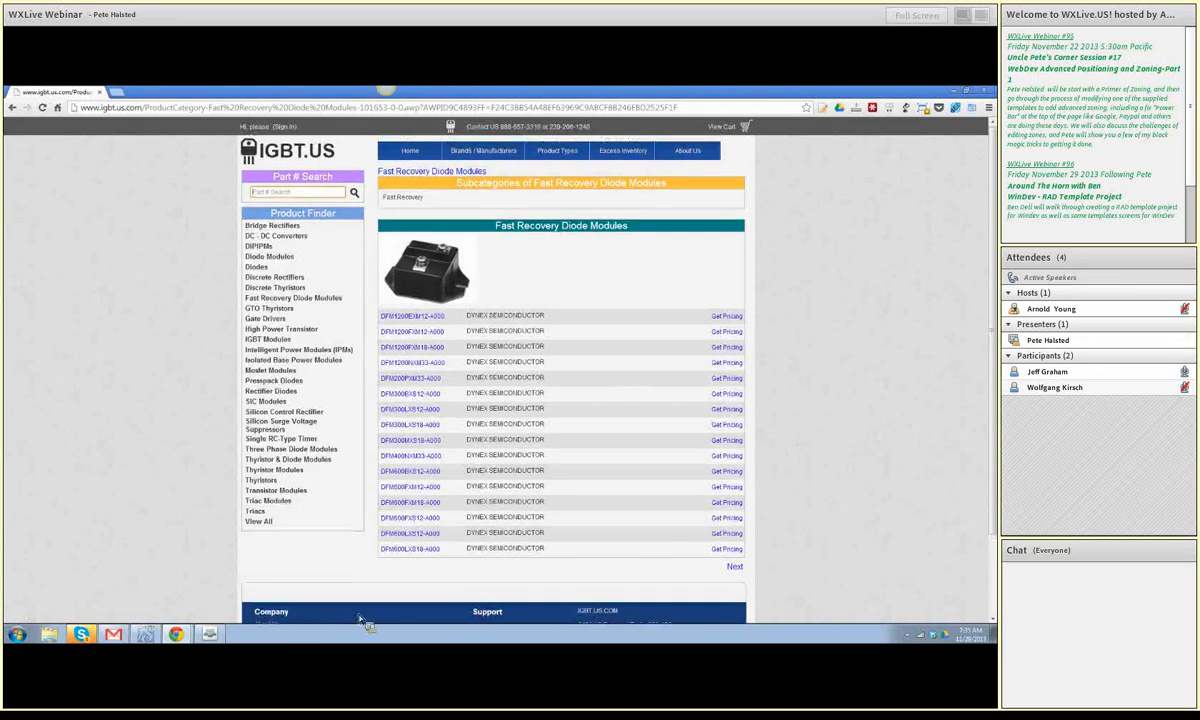
scroll(55, 428, "down", 2)
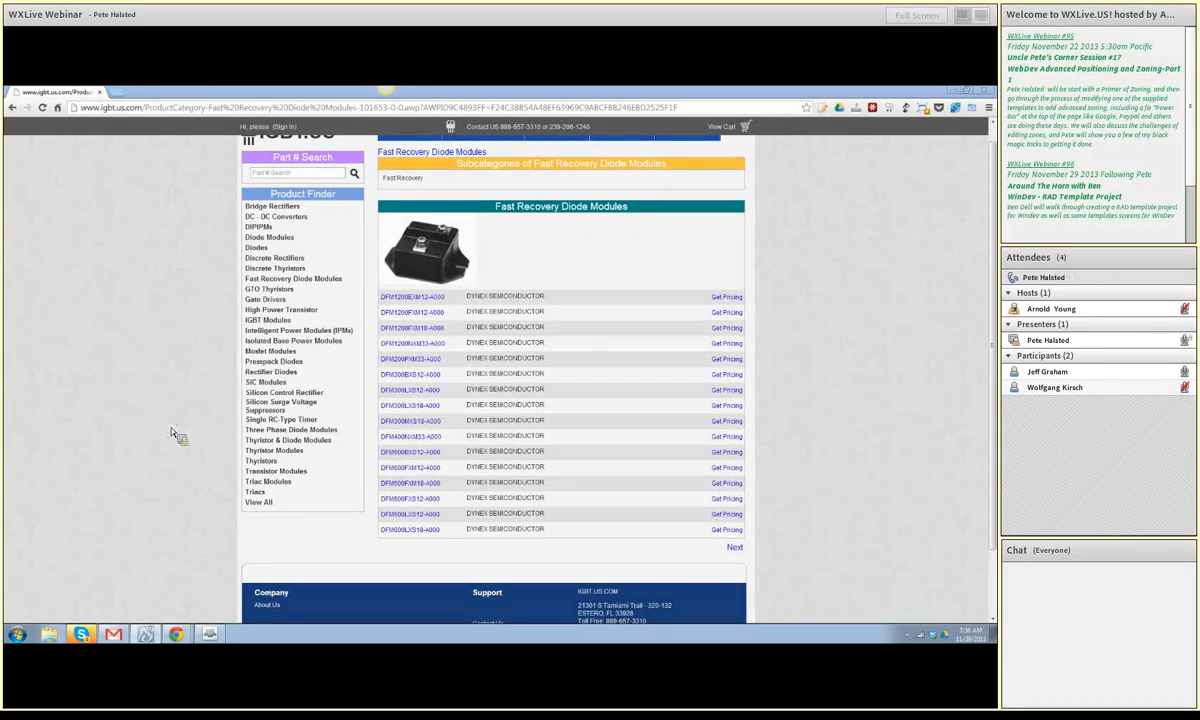
Step: Launch WebDev 18 from the program launcher and dismiss its identification prompt
key("Caps_Lock")
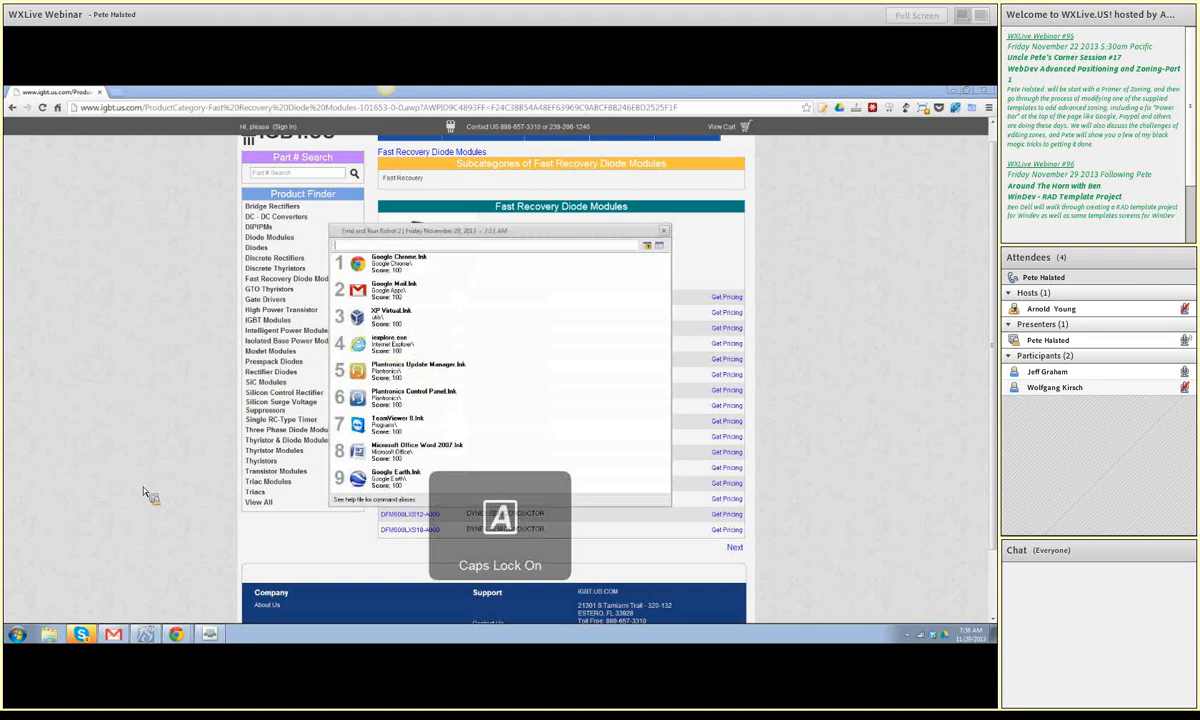
type("ord")
key("Return")
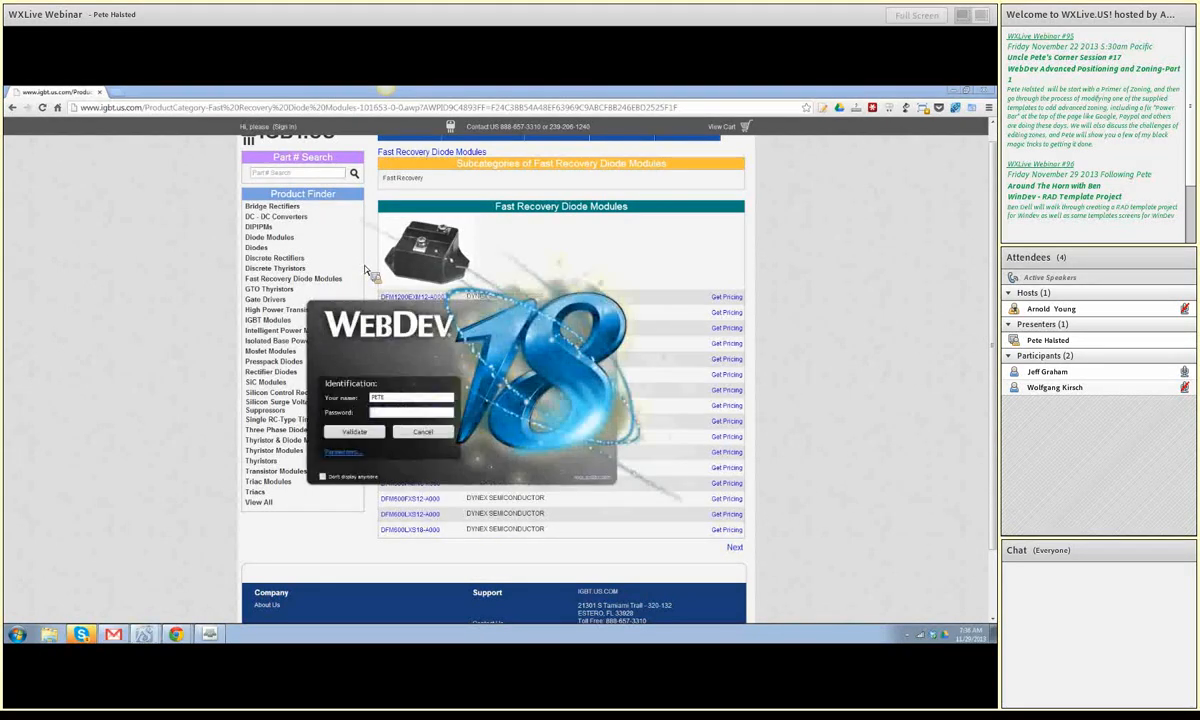
key("Escape")
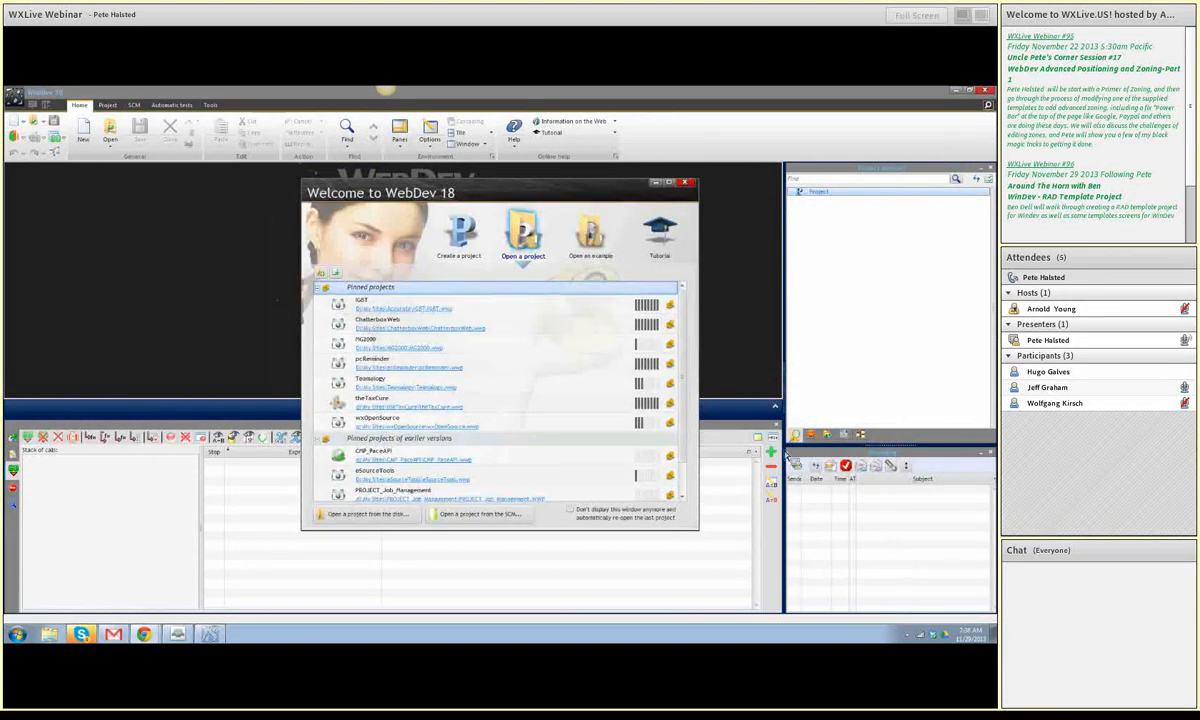
Step: Start a new Internet site project and name it temp
left_click(475, 236)
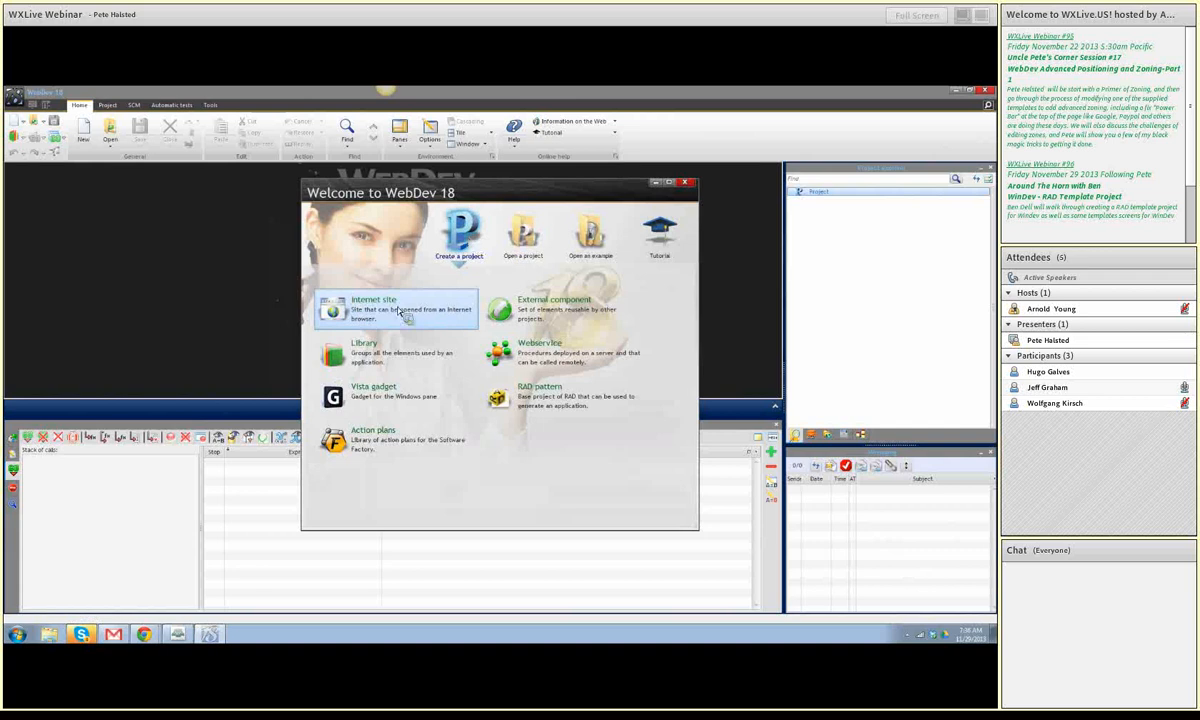
left_click(368, 308)
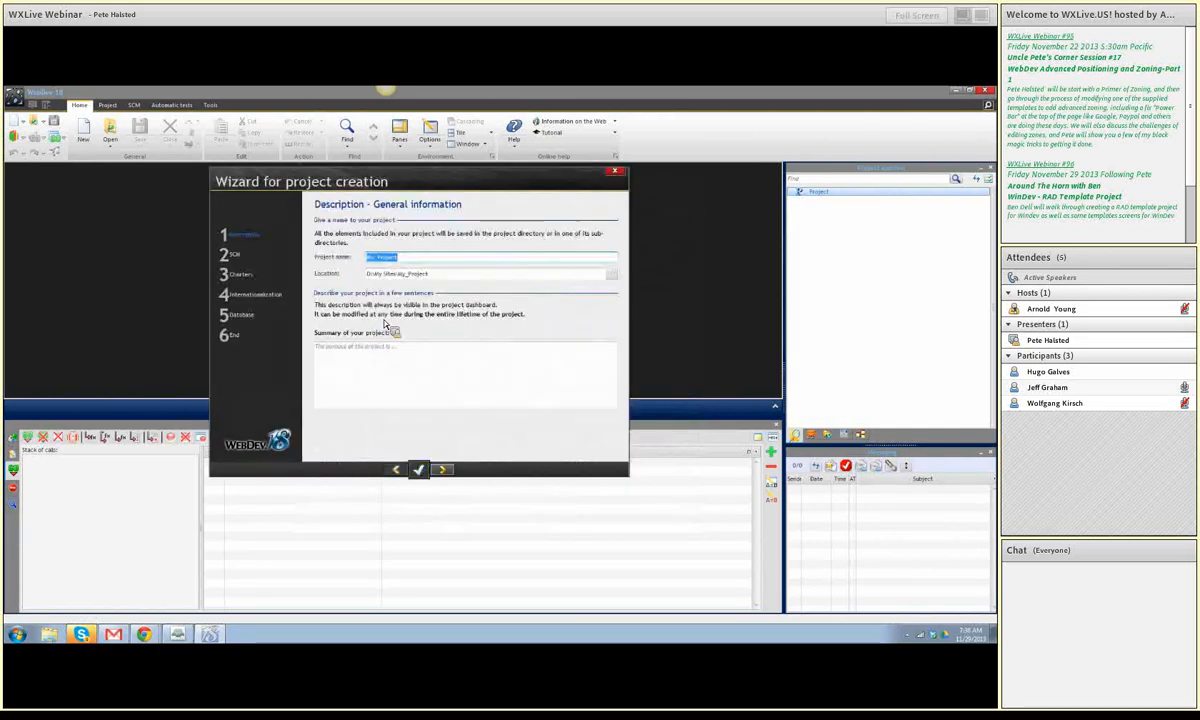
type("temp")
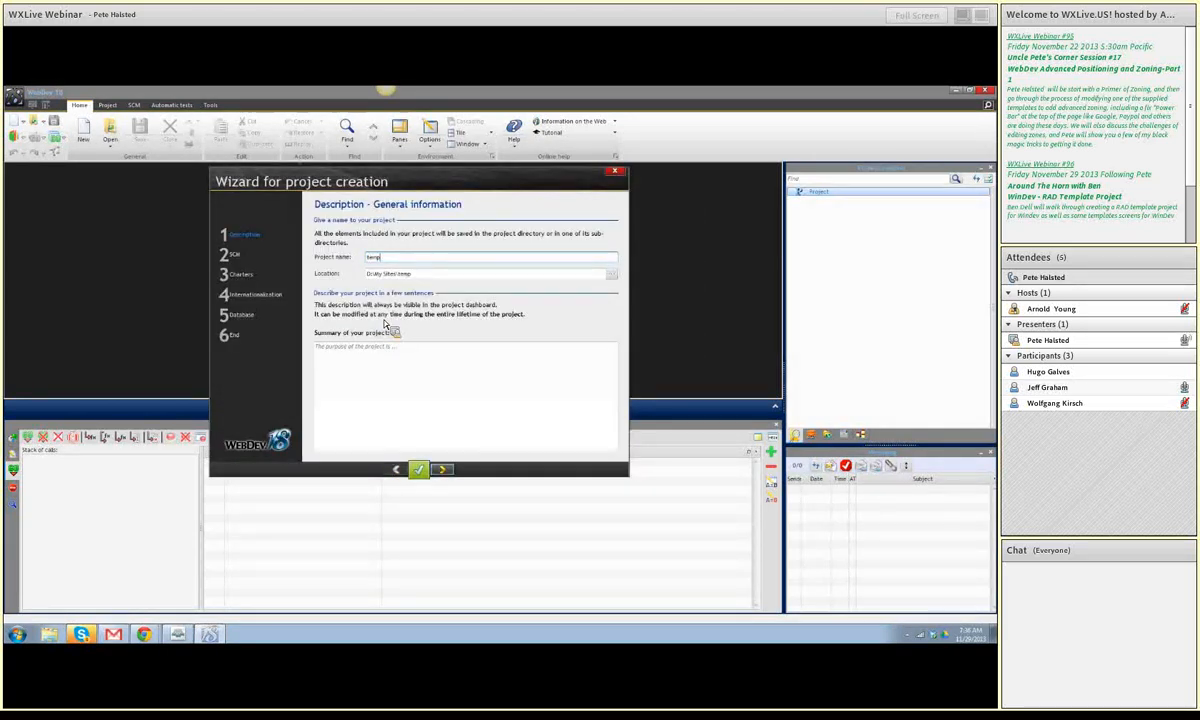
left_click(445, 472)
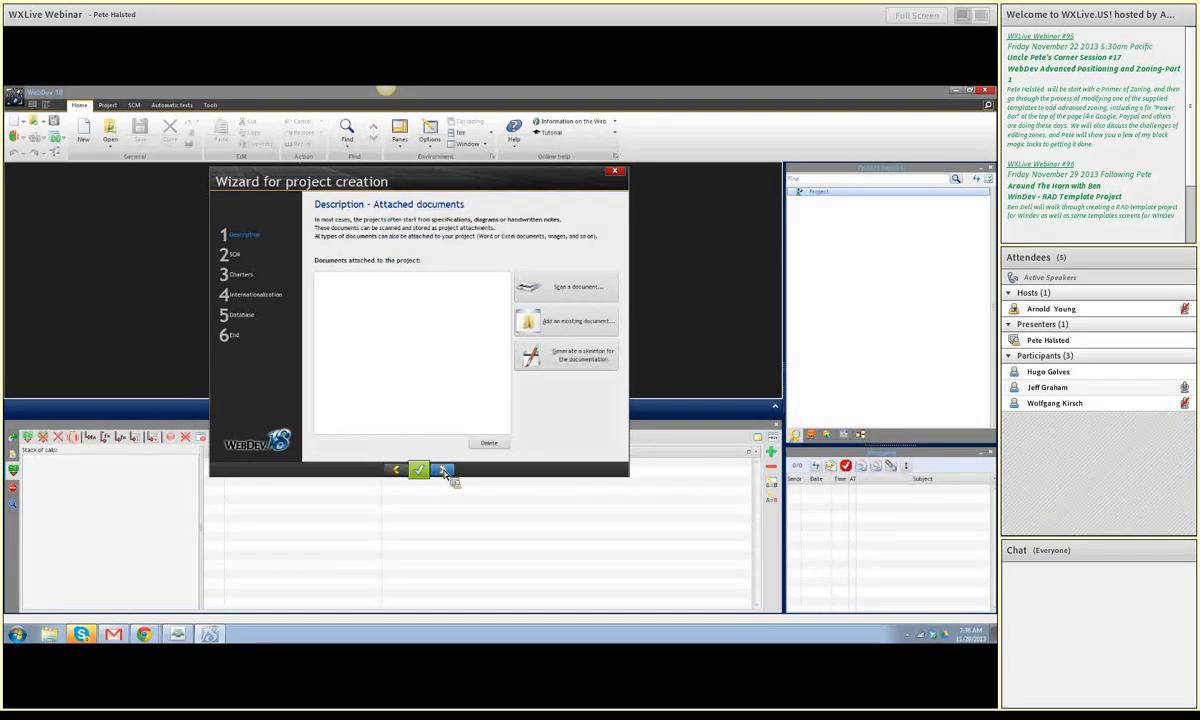
Step: Skip the attached documents and accept the Dynamic Intranet/Extranet site type and the Standard programming charter for the project
left_click(445, 472)
left_click(446, 472)
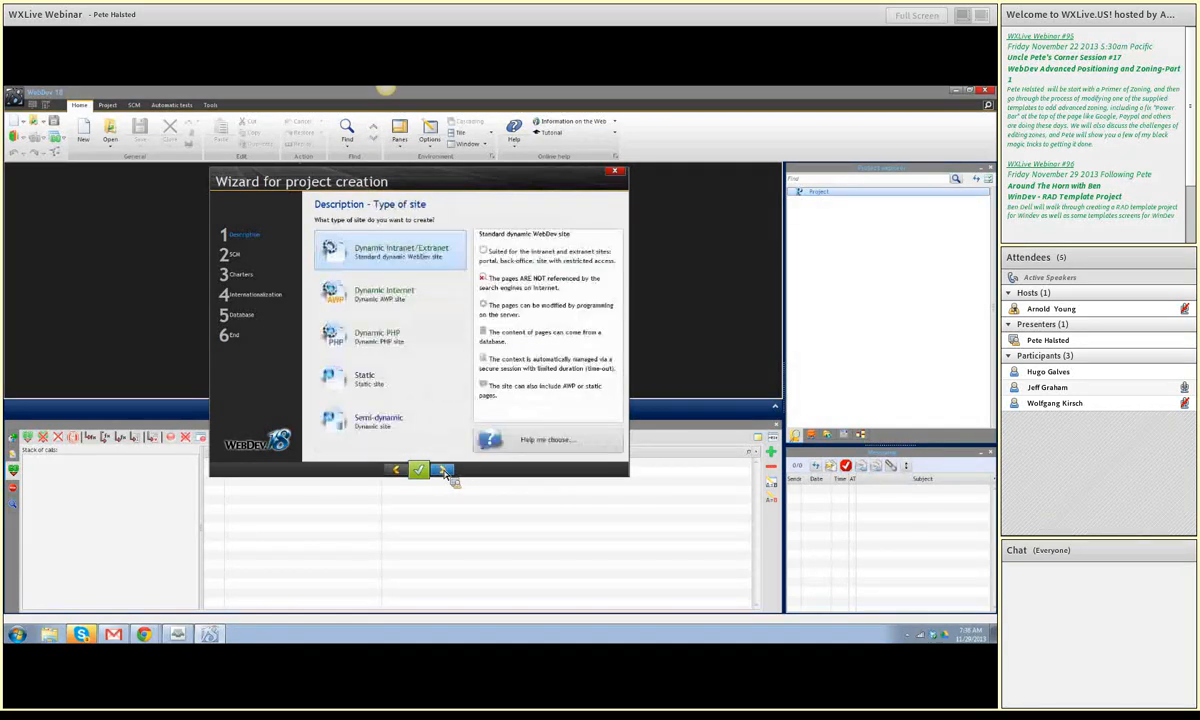
left_click(446, 472)
left_click(446, 472)
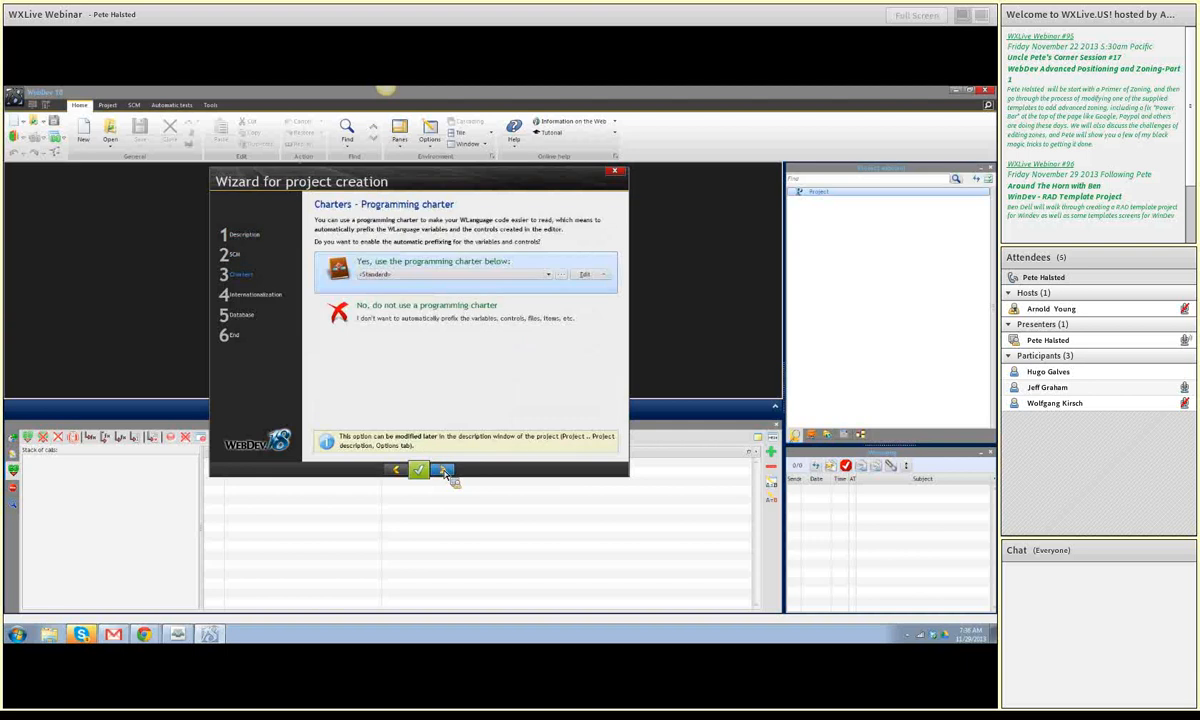
left_click(446, 472)
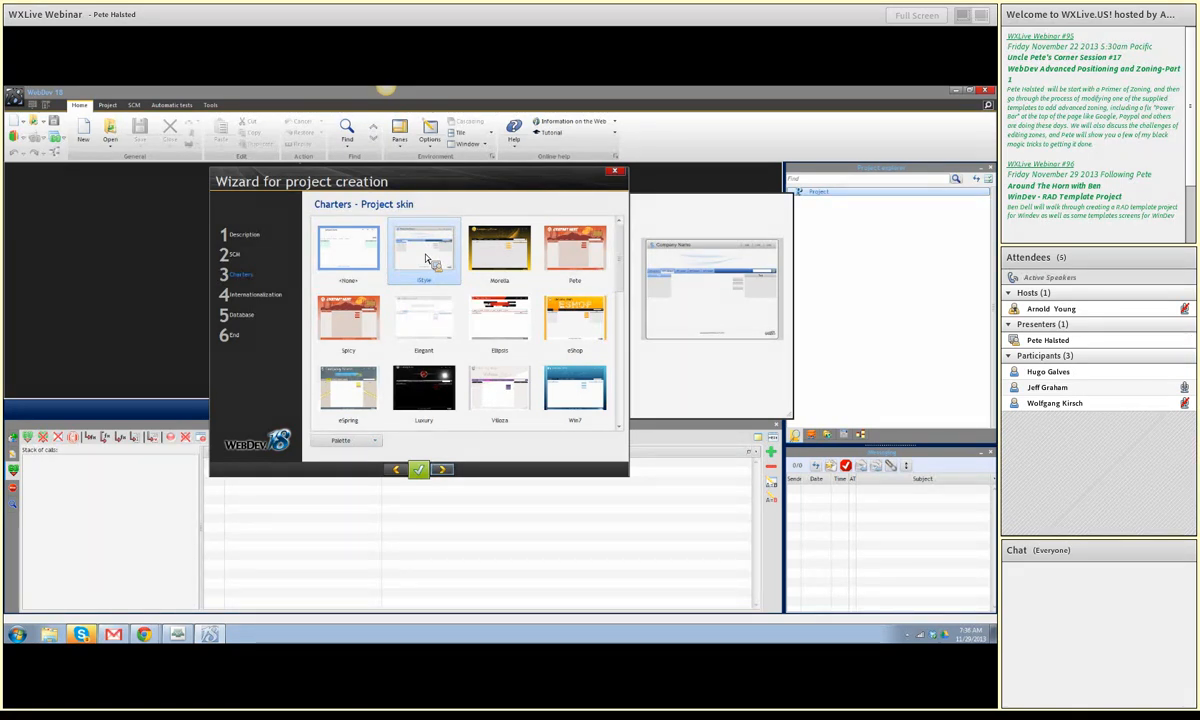
Step: Finish creating the project without a database, accepting the skin and language settings, and dismiss the follow-up choice of what to do
left_click(452, 475)
left_click(452, 475)
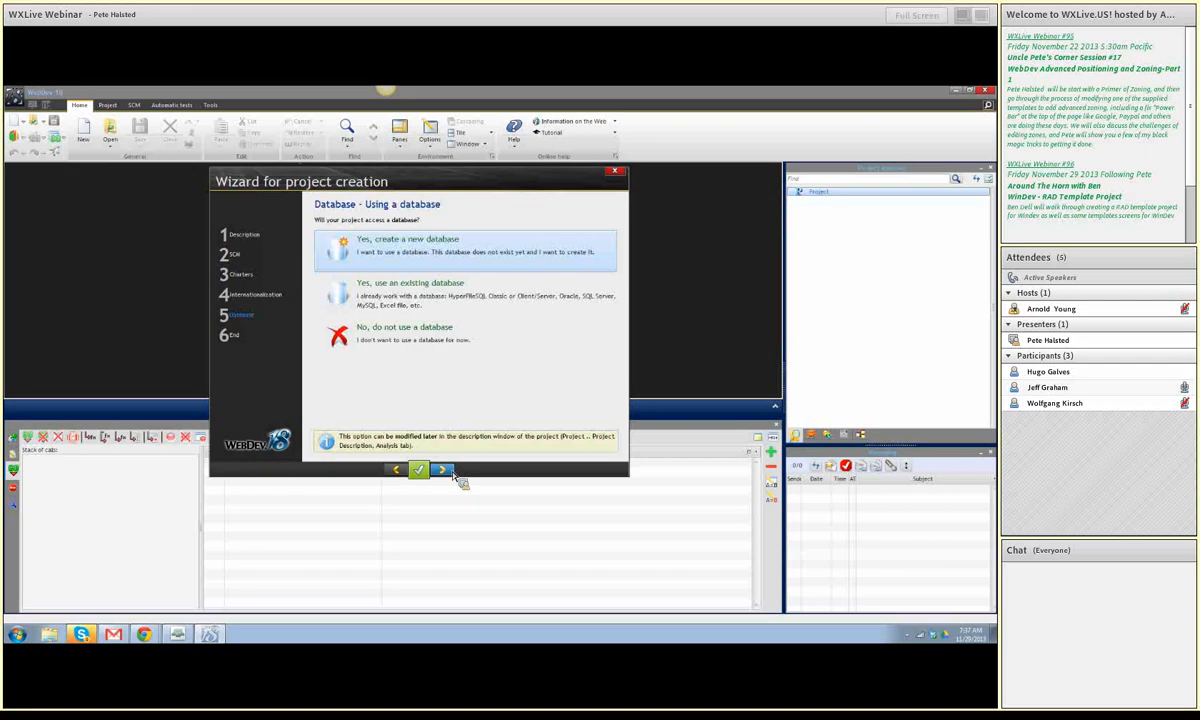
left_click(383, 333)
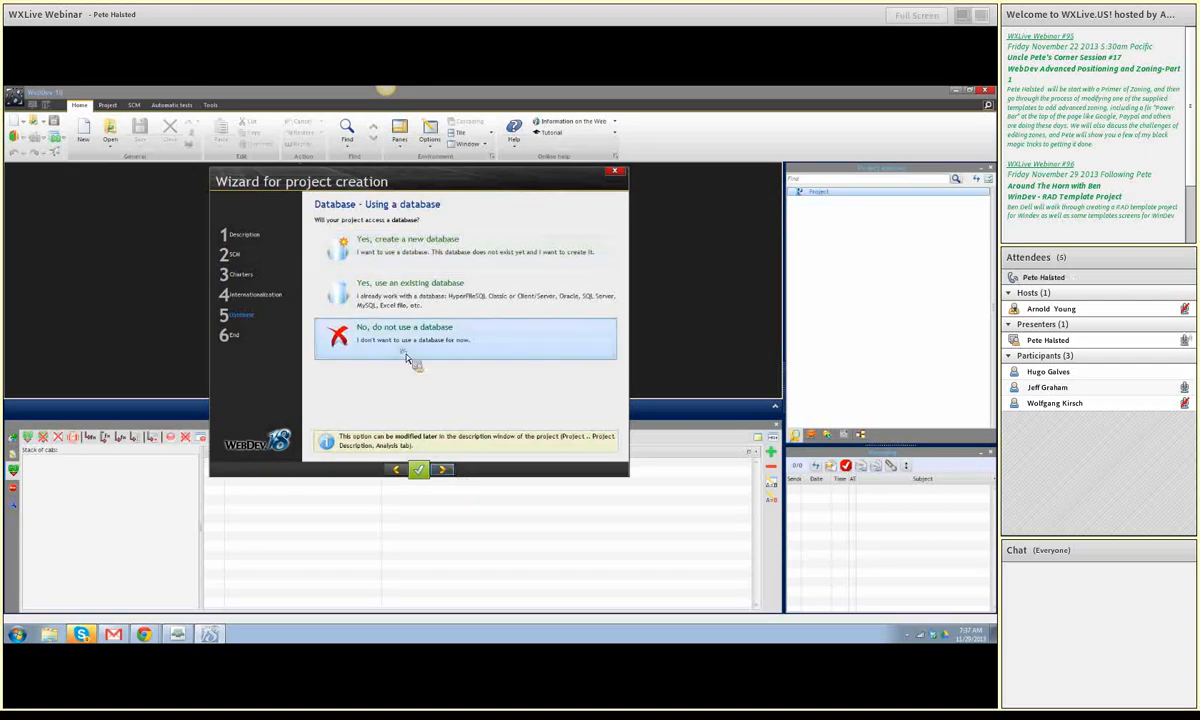
left_click(452, 472)
left_click(444, 470)
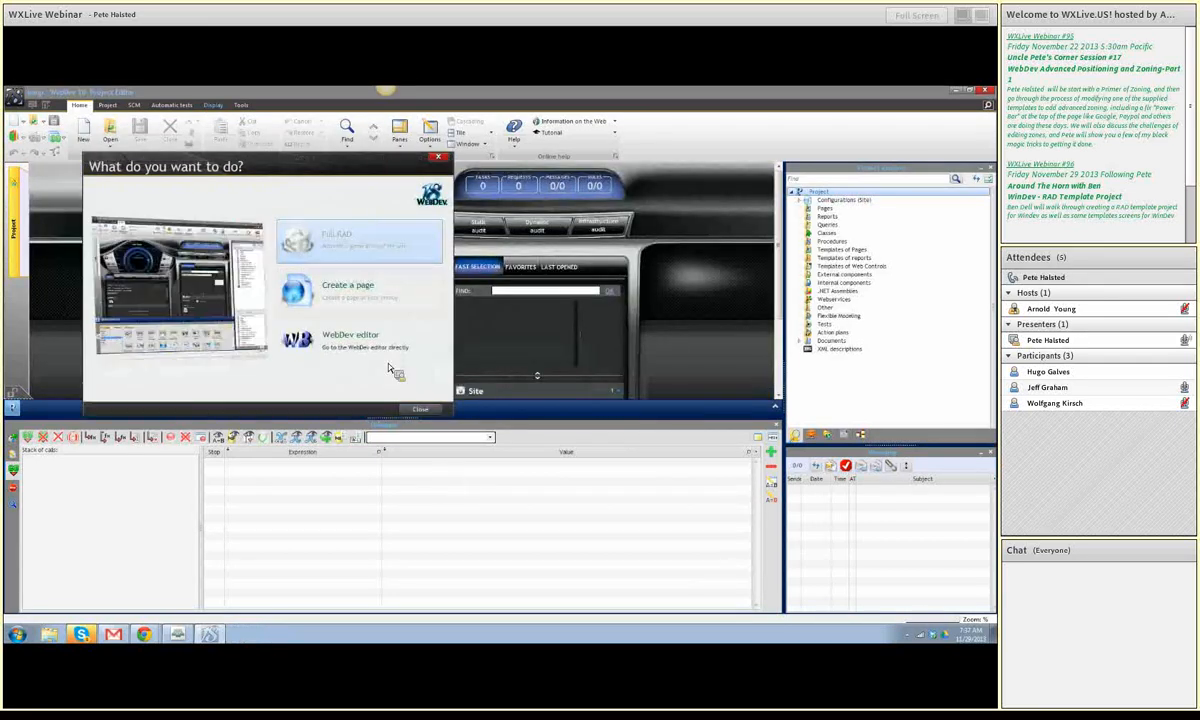
left_click(418, 409)
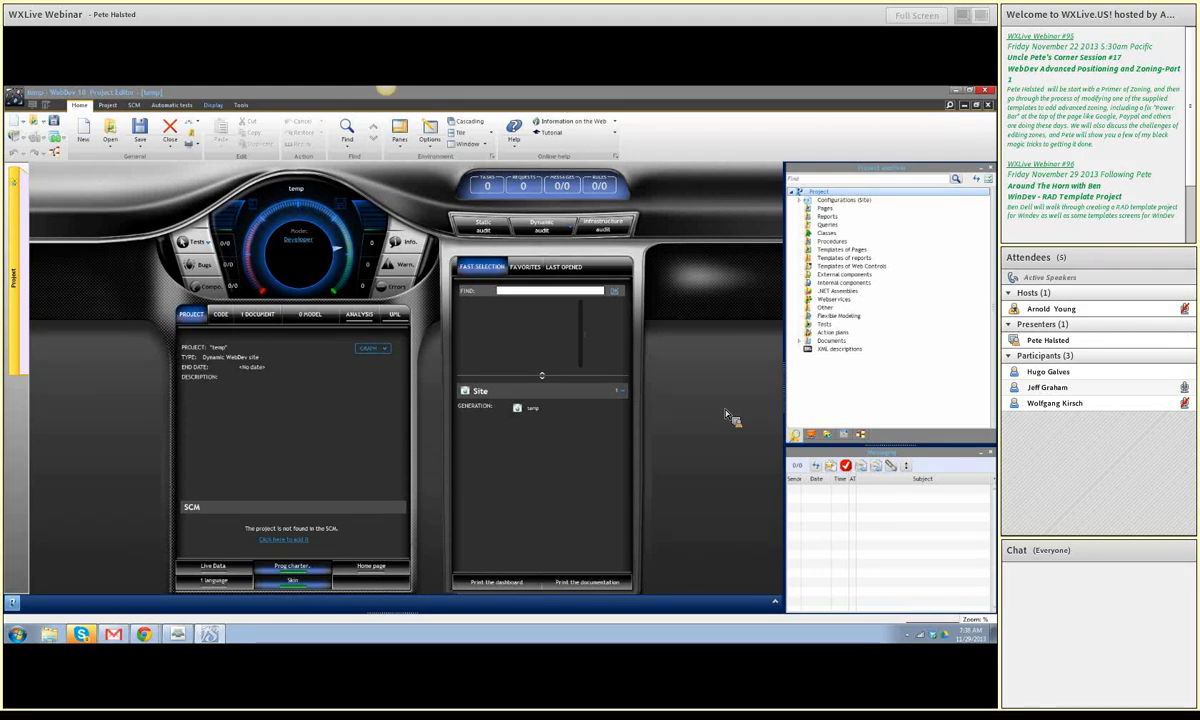
Step: Create a new page template in the project from the preset "Inset to the left"
right_click(845, 252)
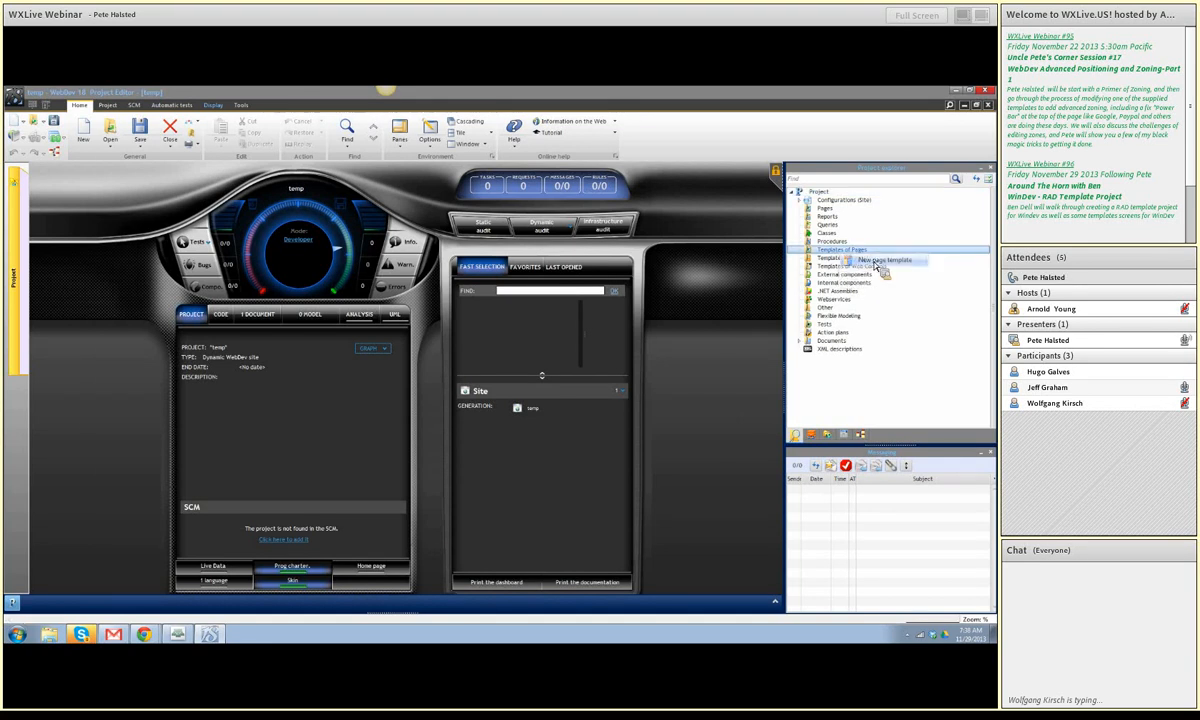
left_click(876, 262)
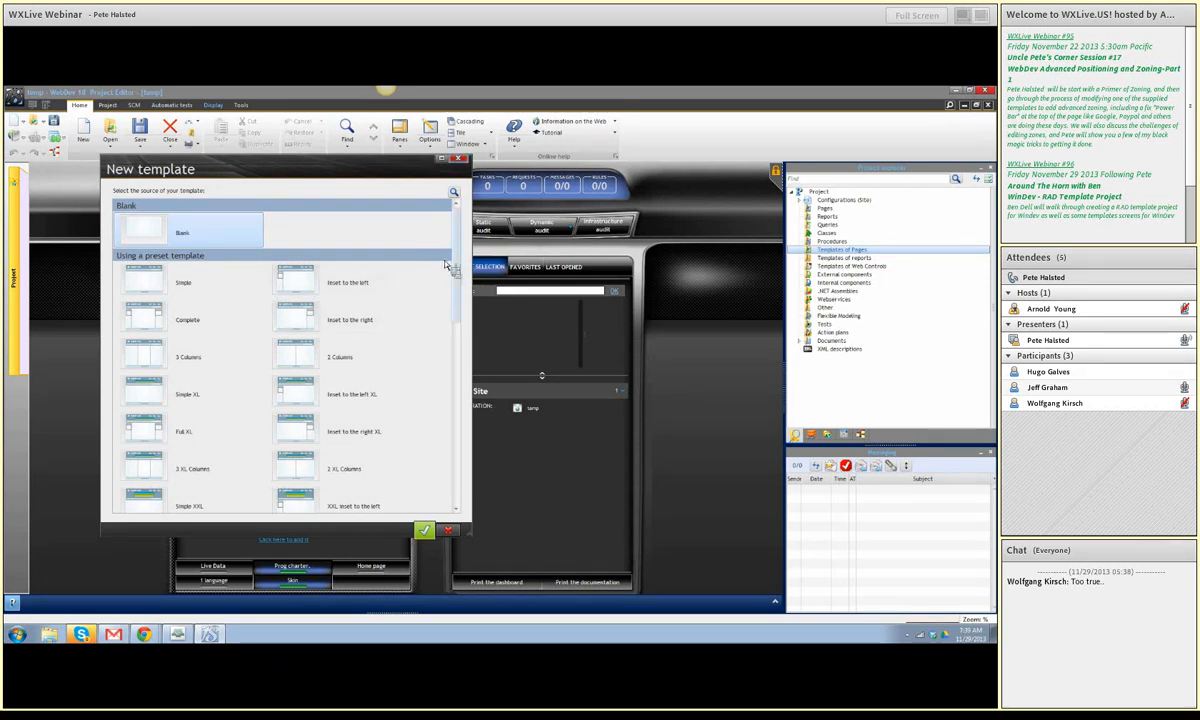
mouse_move(456, 250)
left_mouse_down()
mouse_move(452, 358)
mouse_move(463, 372)
mouse_move(452, 392)
mouse_move(452, 268)
left_mouse_up()
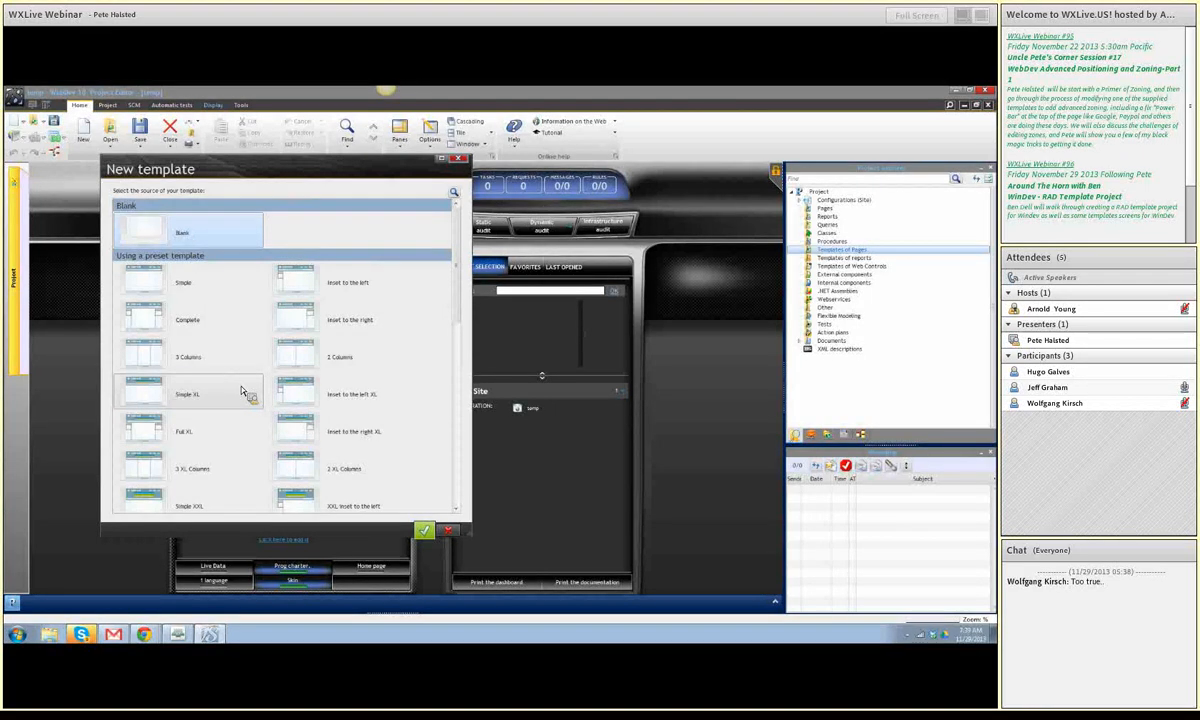
scroll(241, 392, "down", 5)
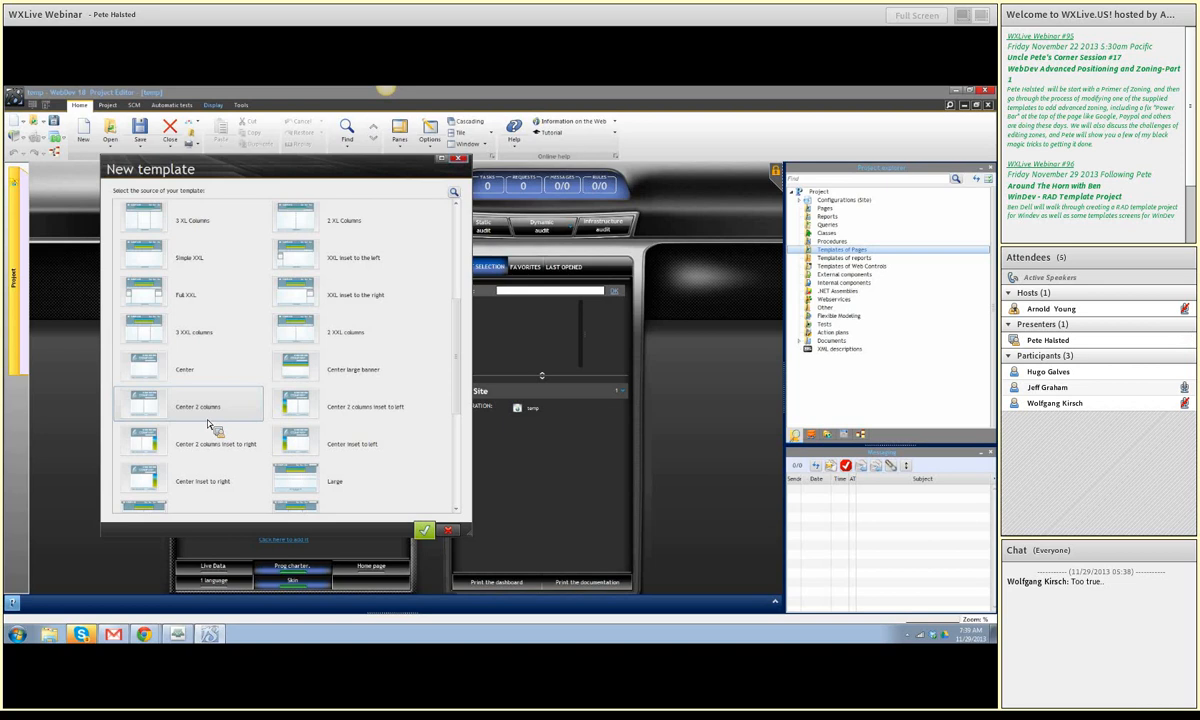
scroll(214, 343, "up", 5)
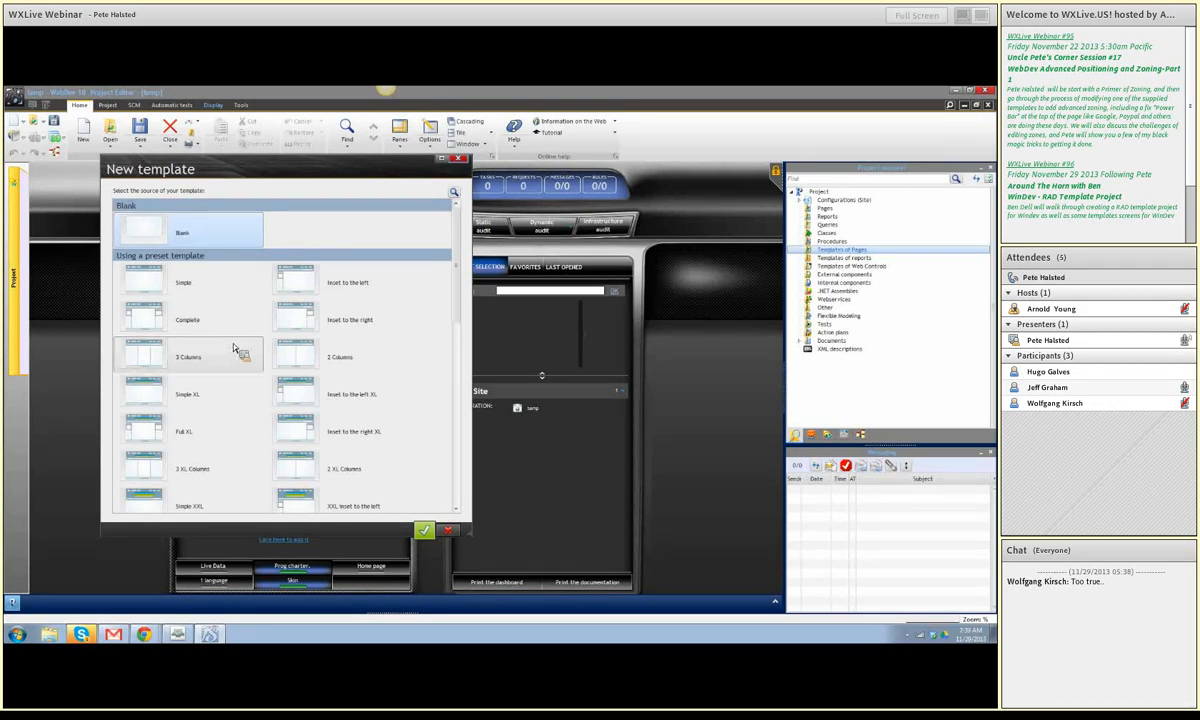
double_click(377, 294)
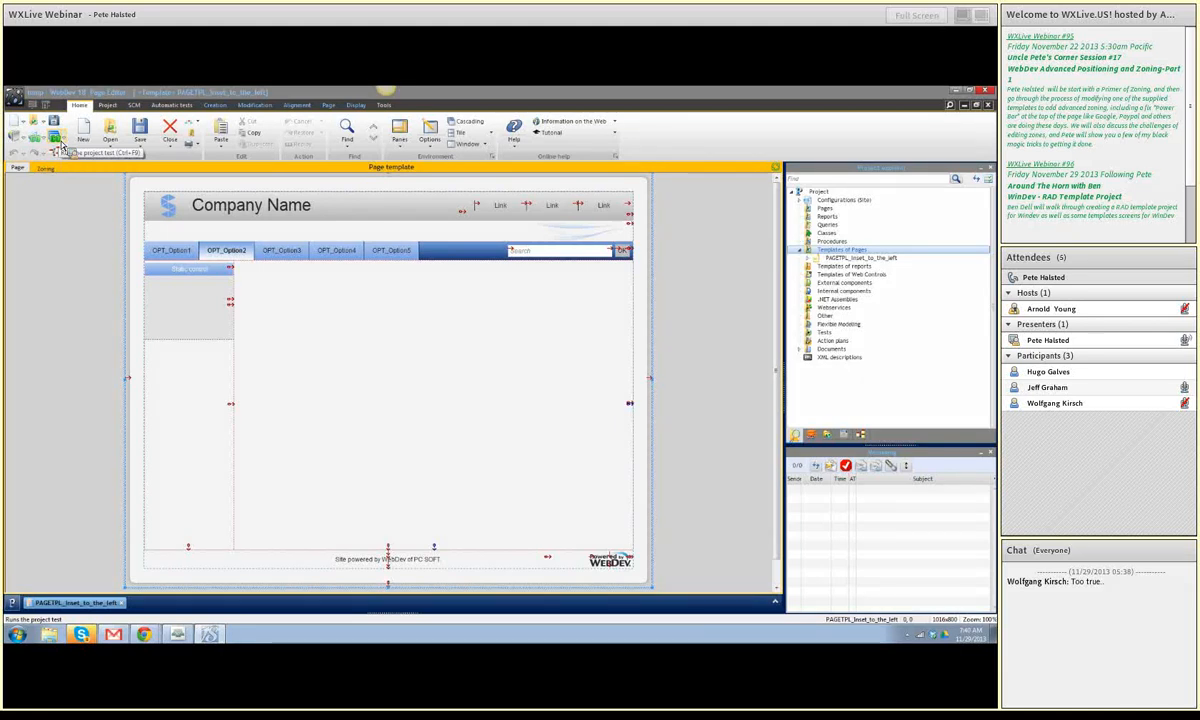
Step: Run a page test of the new template, compare it in Chrome with the IGBT.US product page, and return to WebDev
left_click(62, 146)
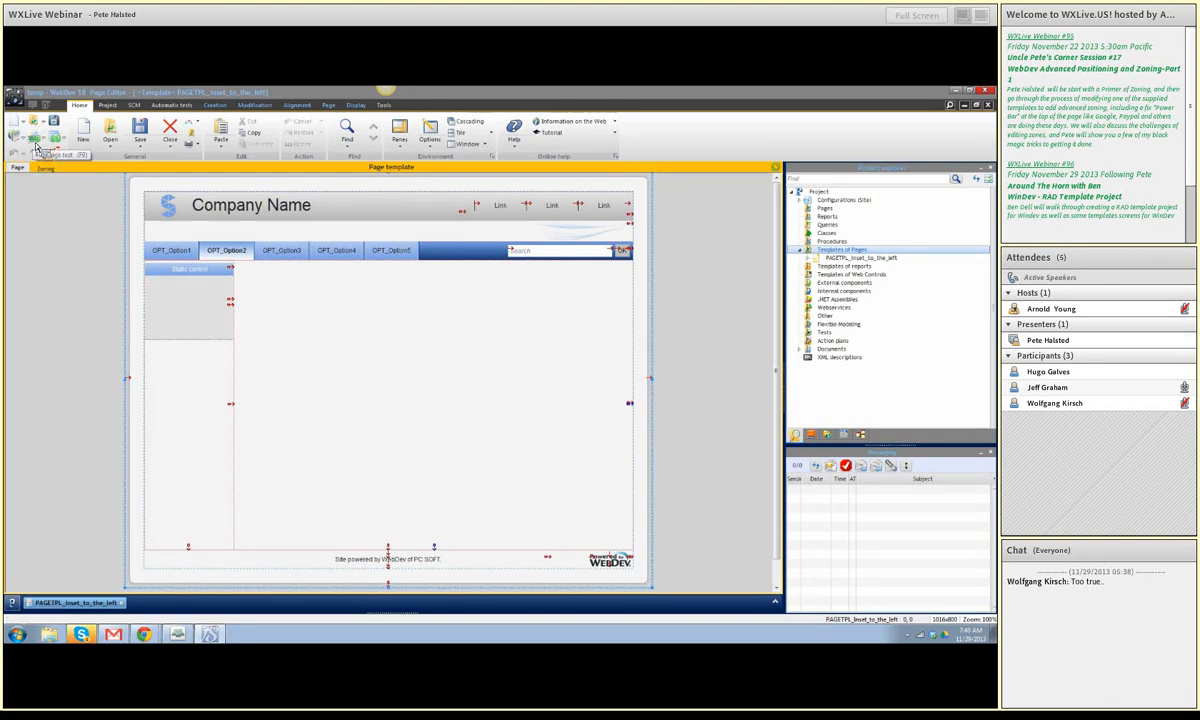
key("alt+Tab")
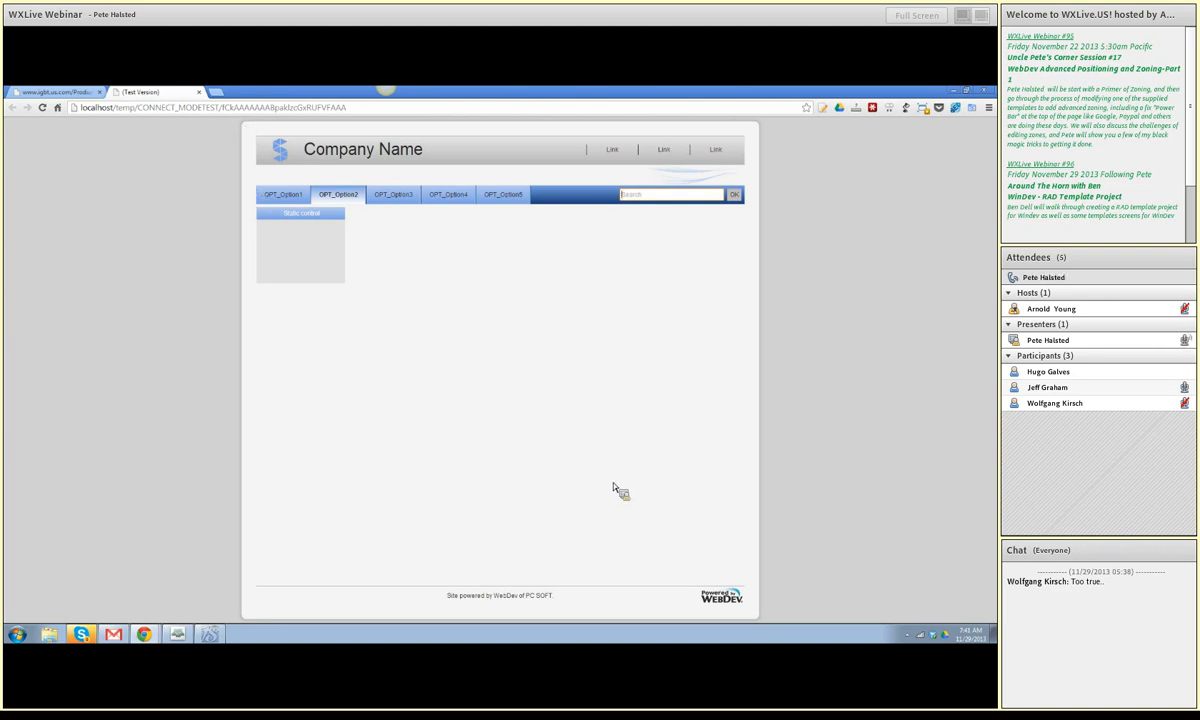
left_click(87, 95)
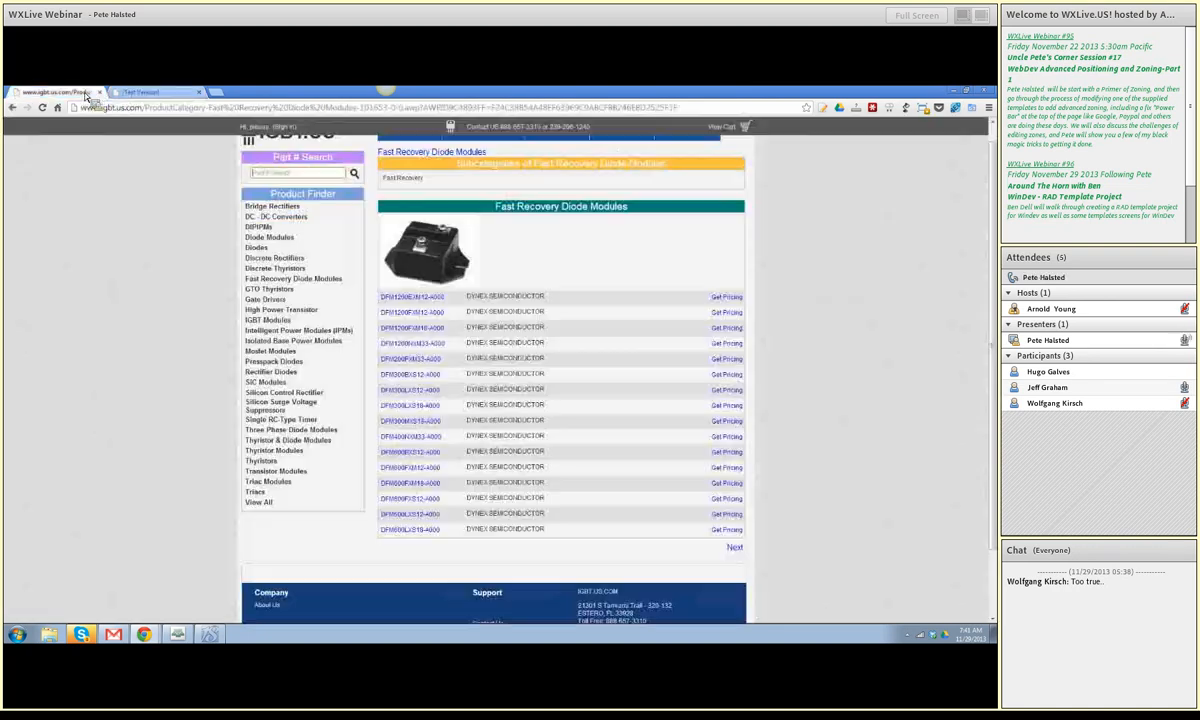
left_click(140, 92)
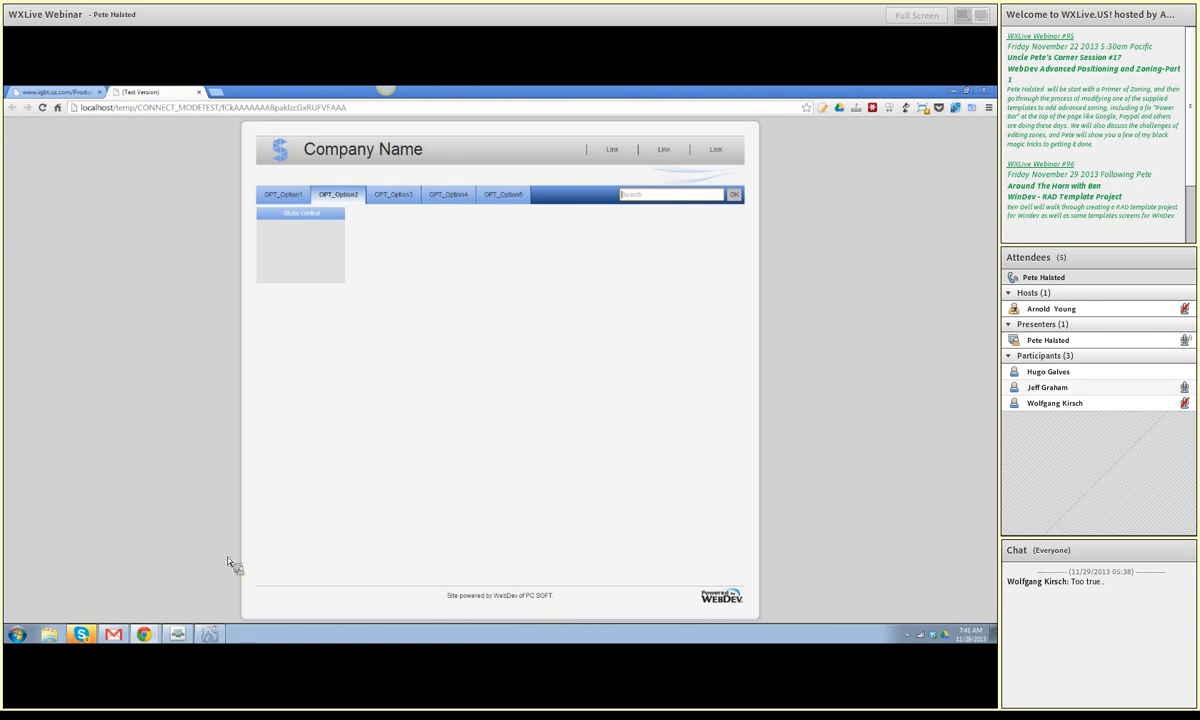
left_click(209, 634)
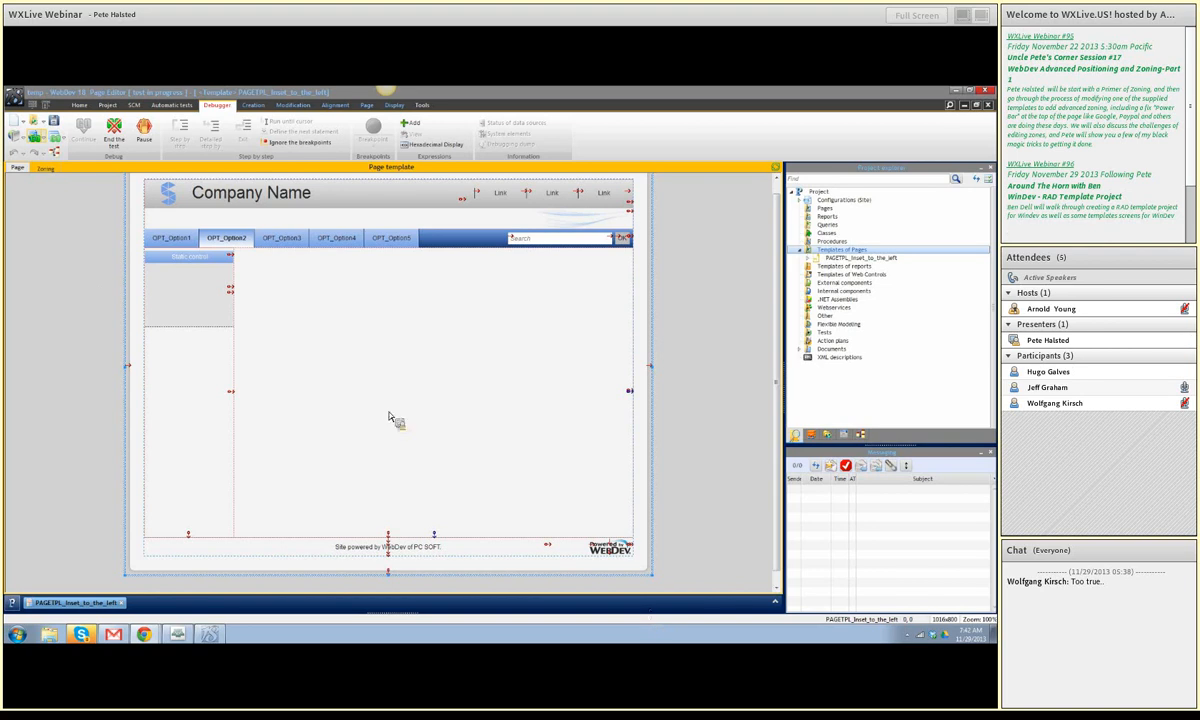
Step: Set the browser background color to Not defined in the template's page style settings, checking the test page in Chrome for reference
right_click(77, 274)
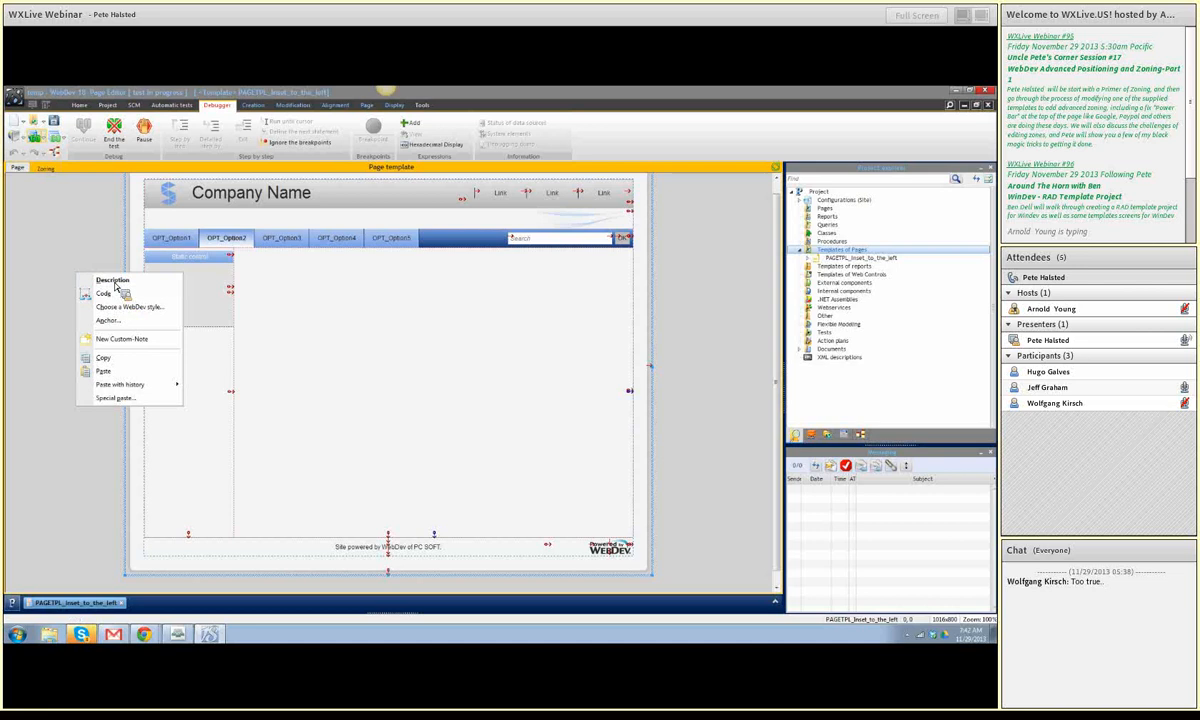
left_click(113, 281)
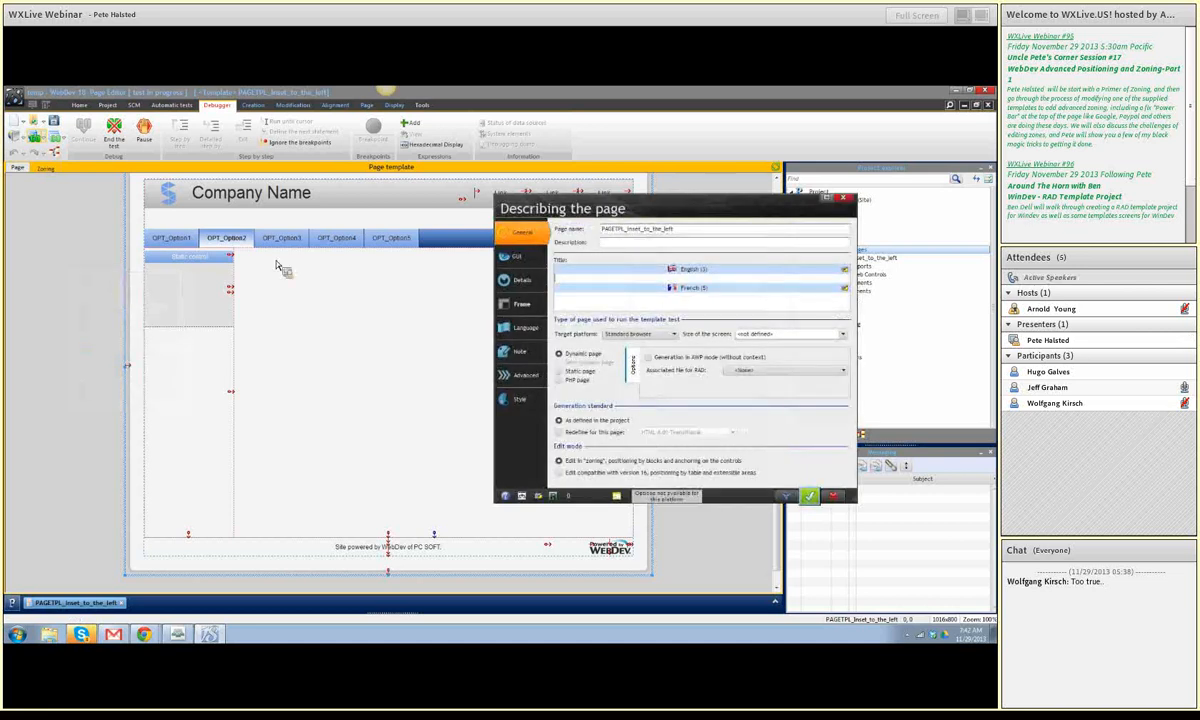
left_click_drag(615, 203, 365, 195)
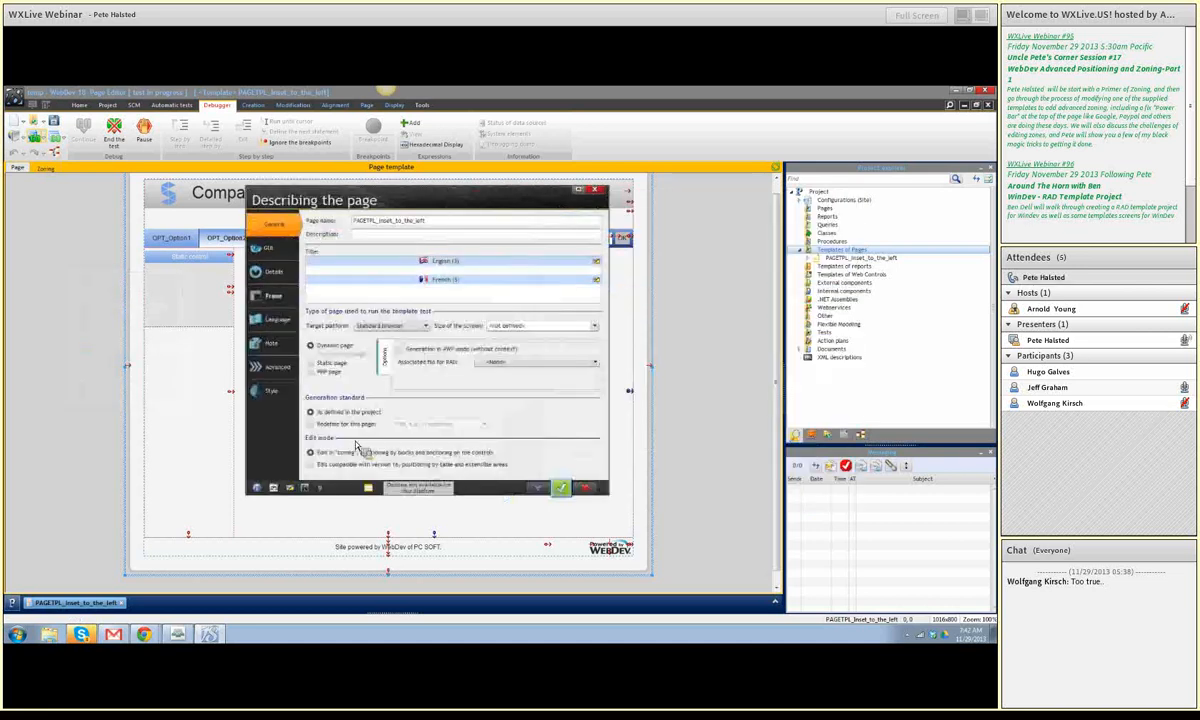
left_click(268, 392)
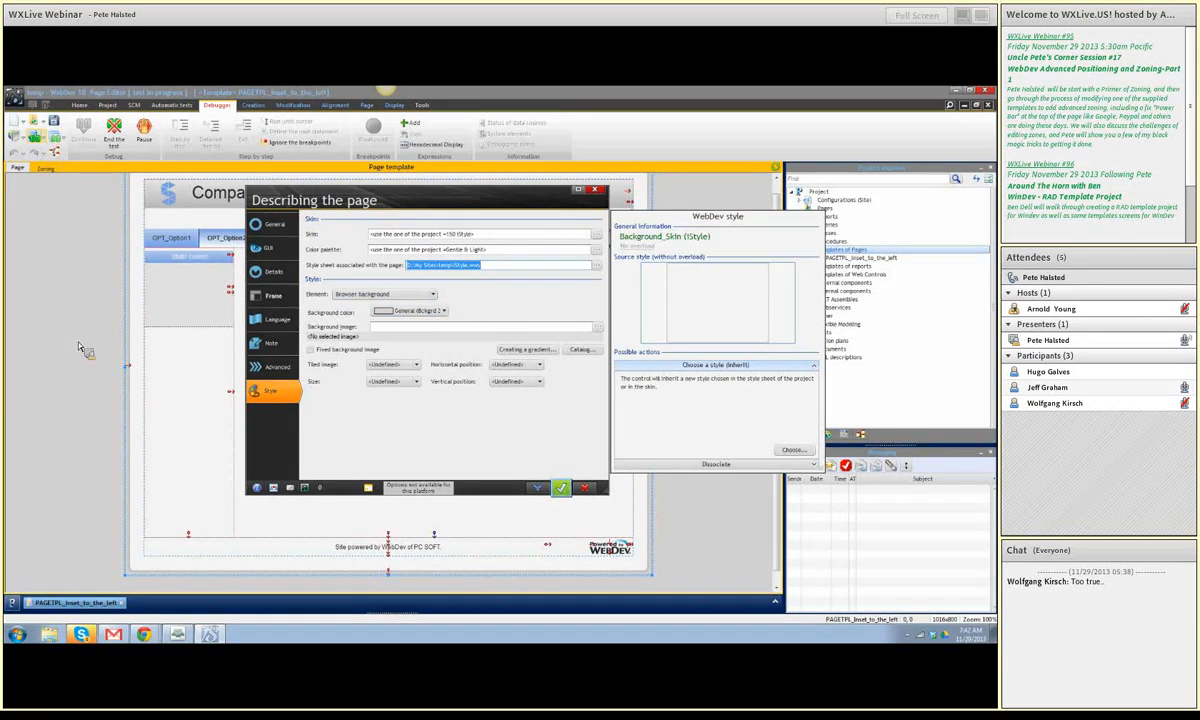
left_click(145, 634)
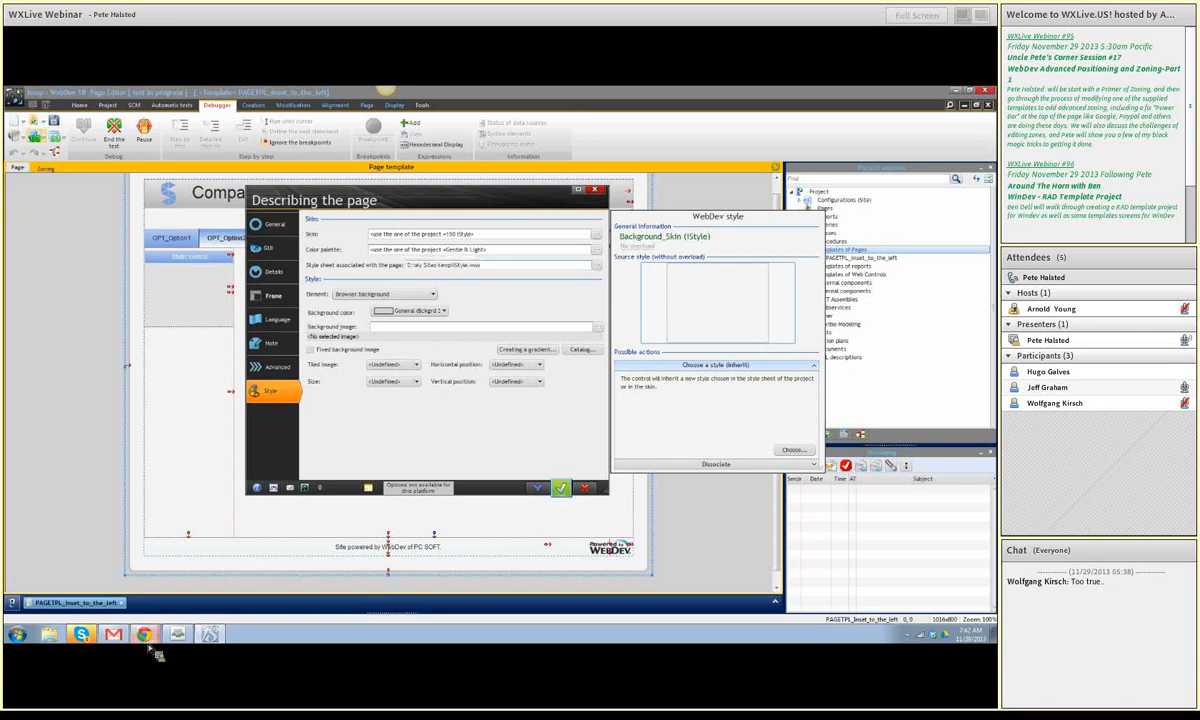
left_click(162, 596)
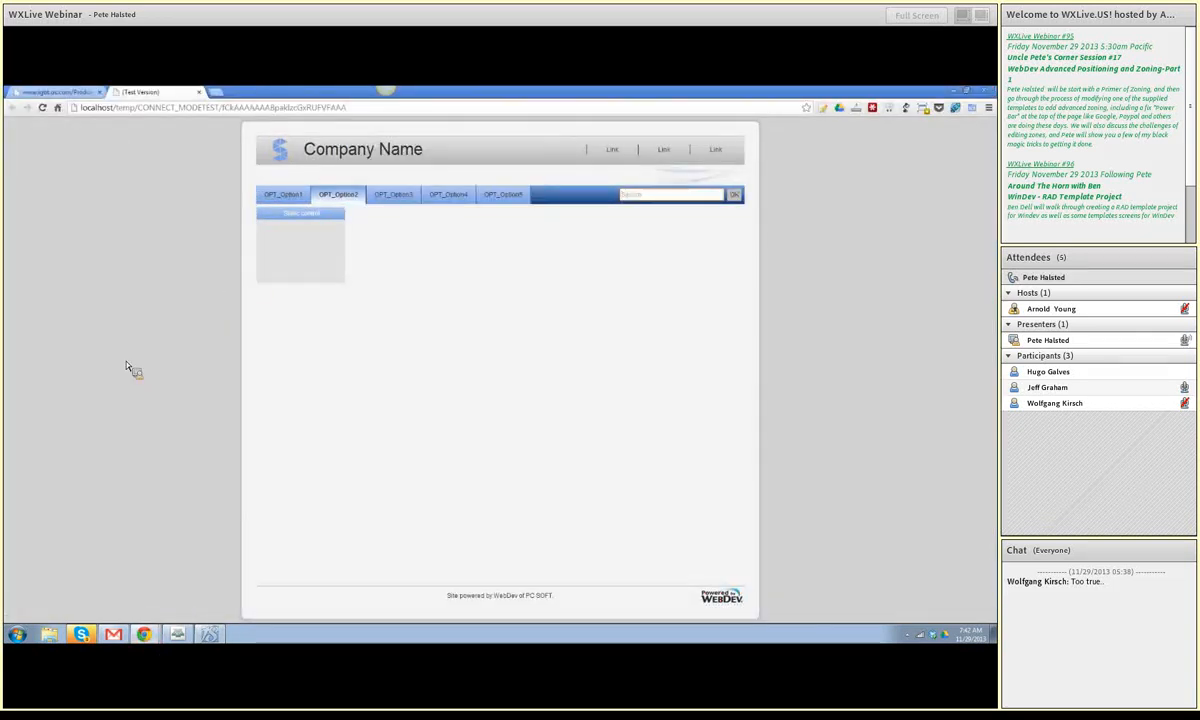
left_click(177, 634)
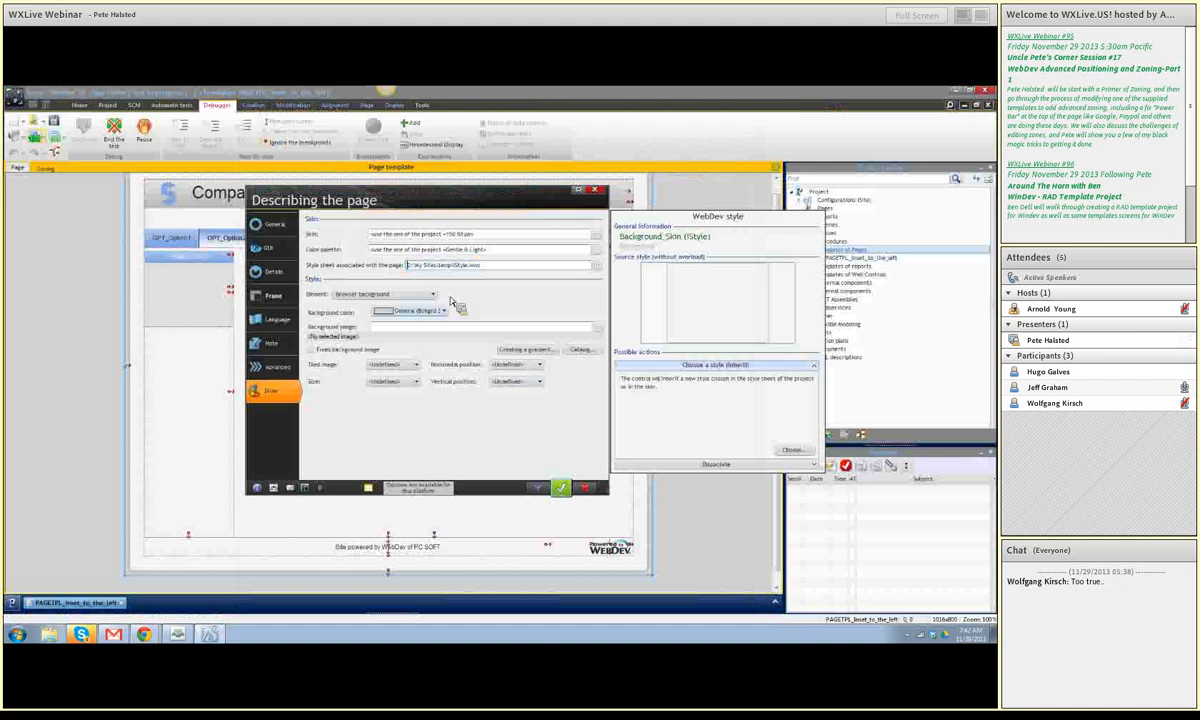
left_click(443, 311)
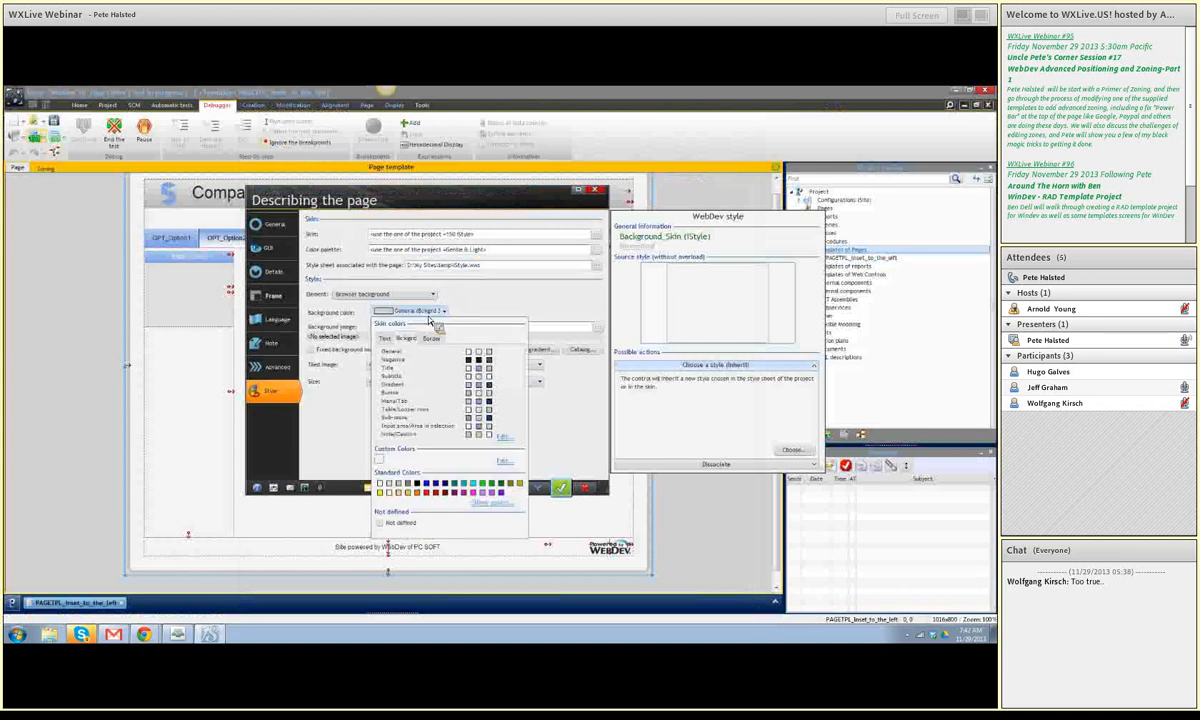
left_click(394, 525)
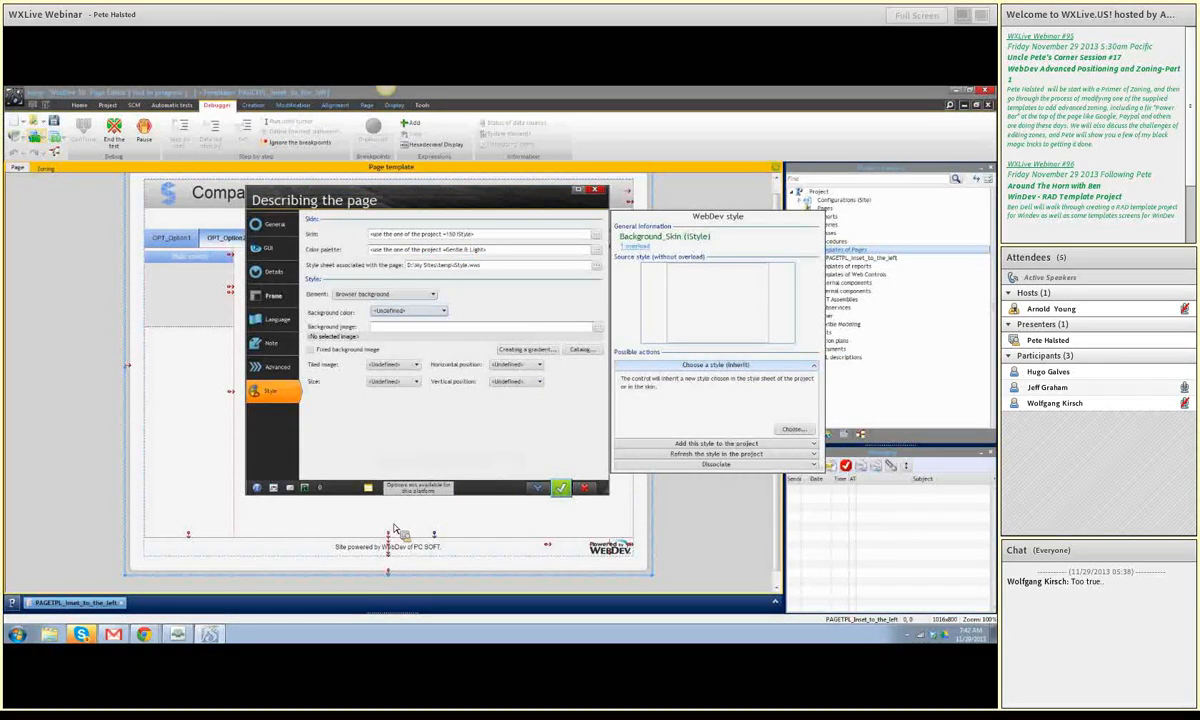
Step: Use smtextured_paper.png as the page's background image and store it in the site directory
left_click(598, 328)
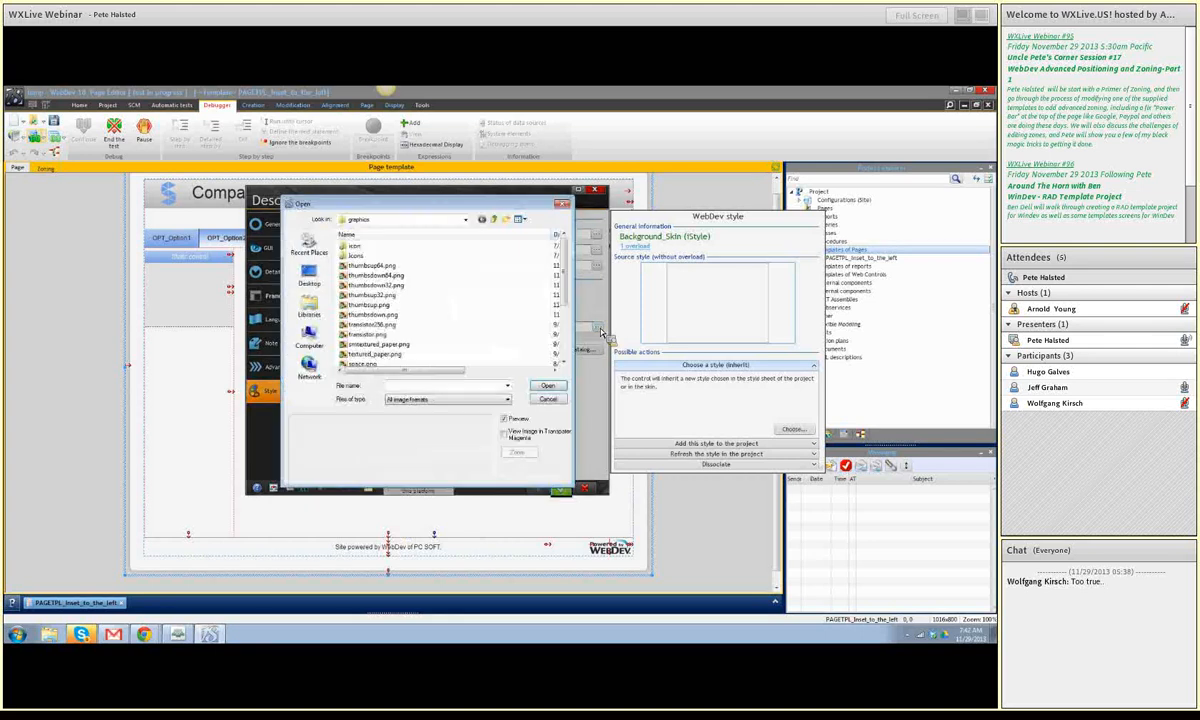
double_click(388, 345)
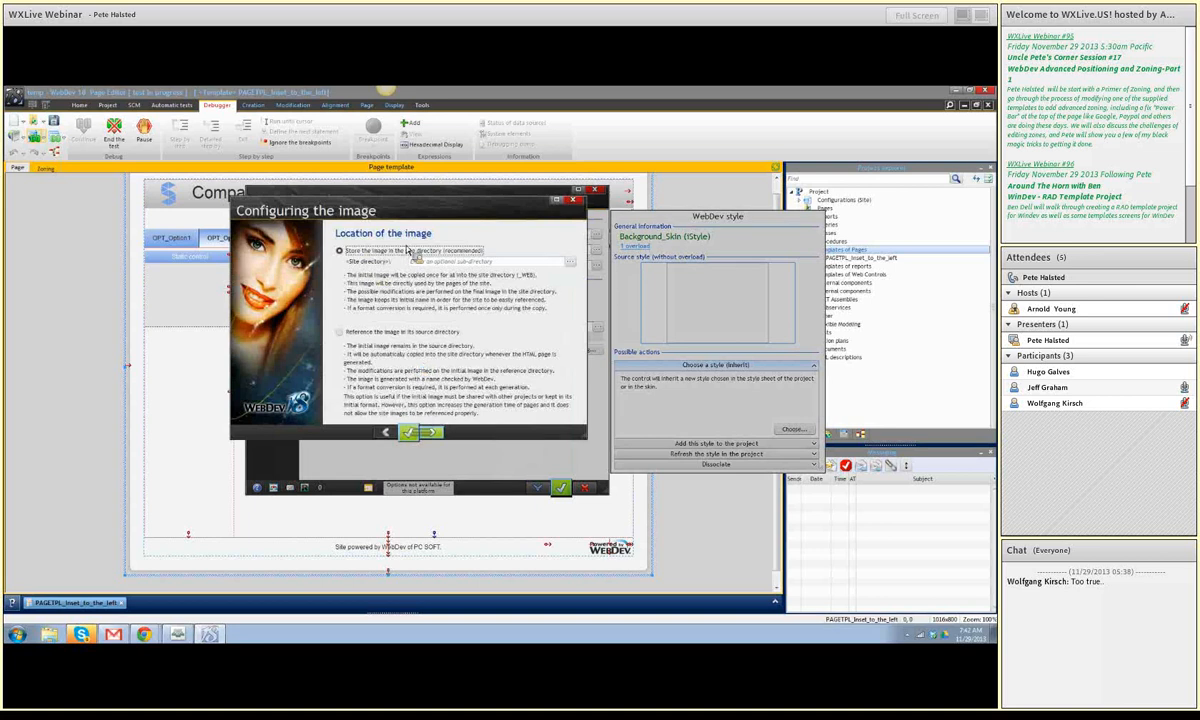
left_click(410, 433)
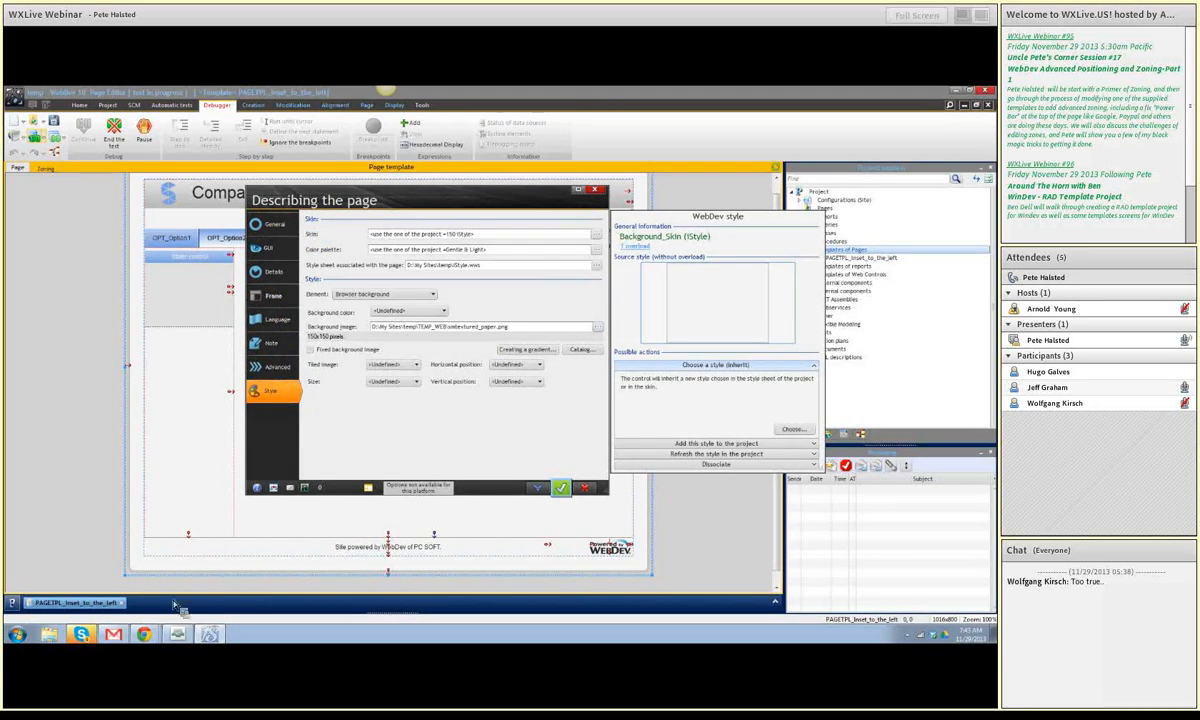
Step: Switch to Chrome and open subtlepatterns.com in a new tab
mouse_move(145, 630)
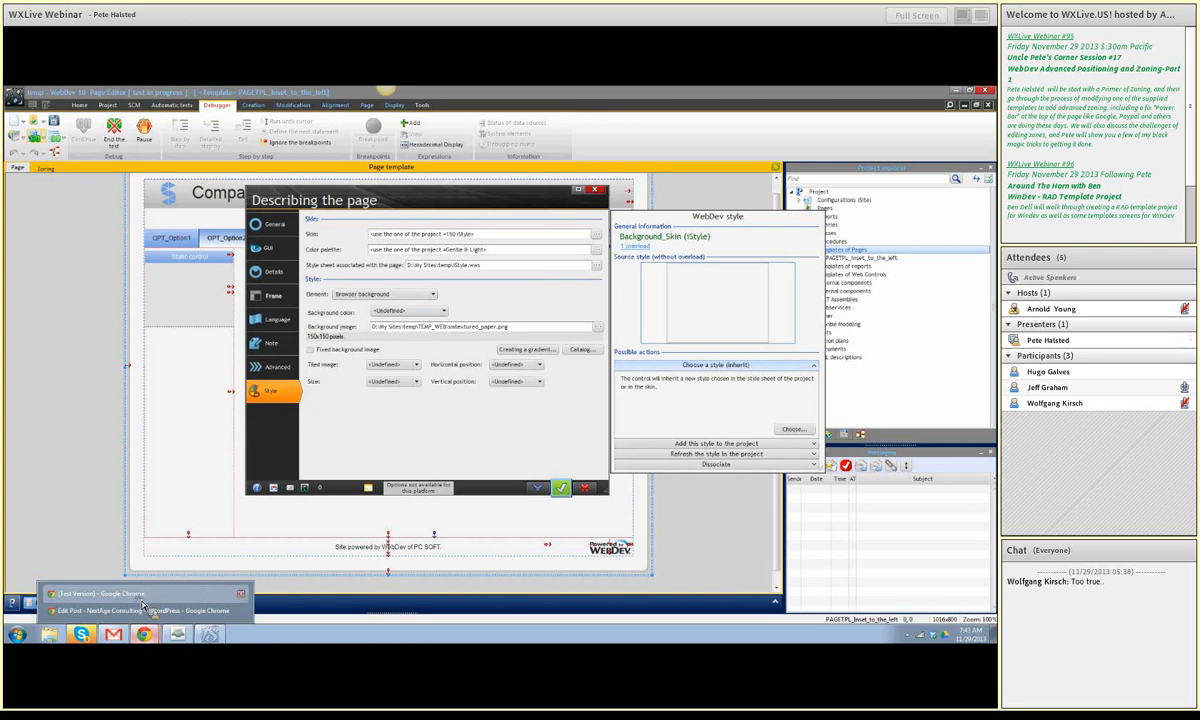
left_click(145, 608)
left_click(205, 92)
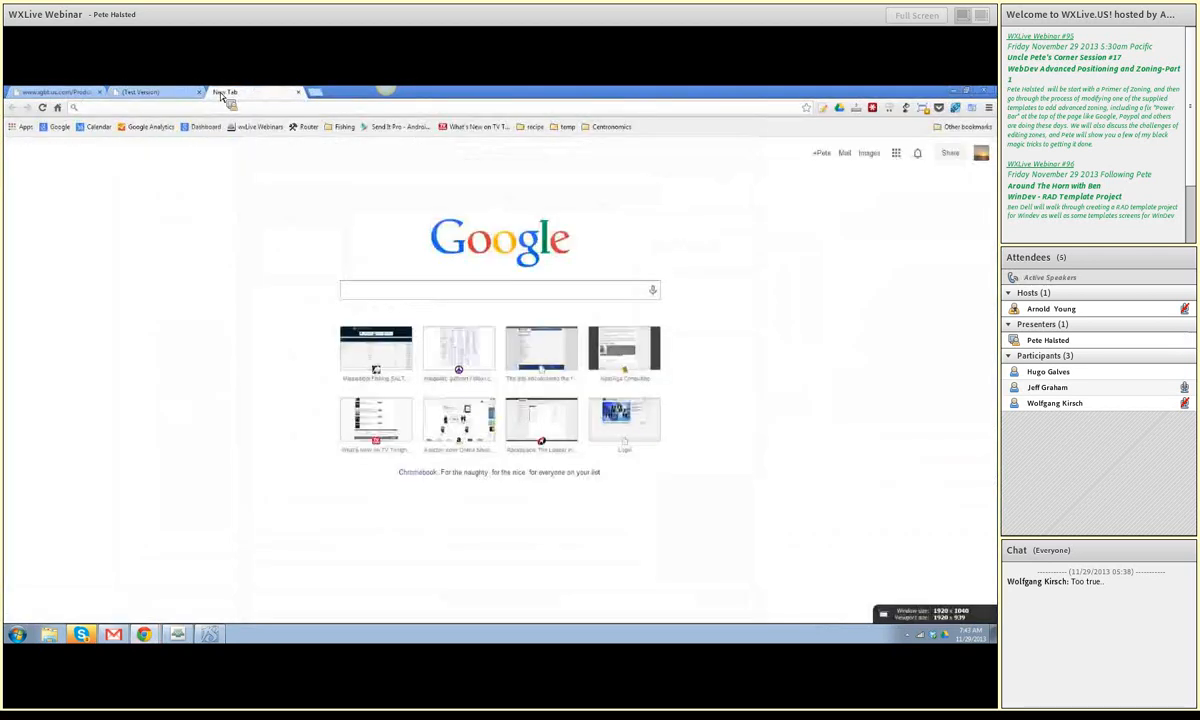
type("sub")
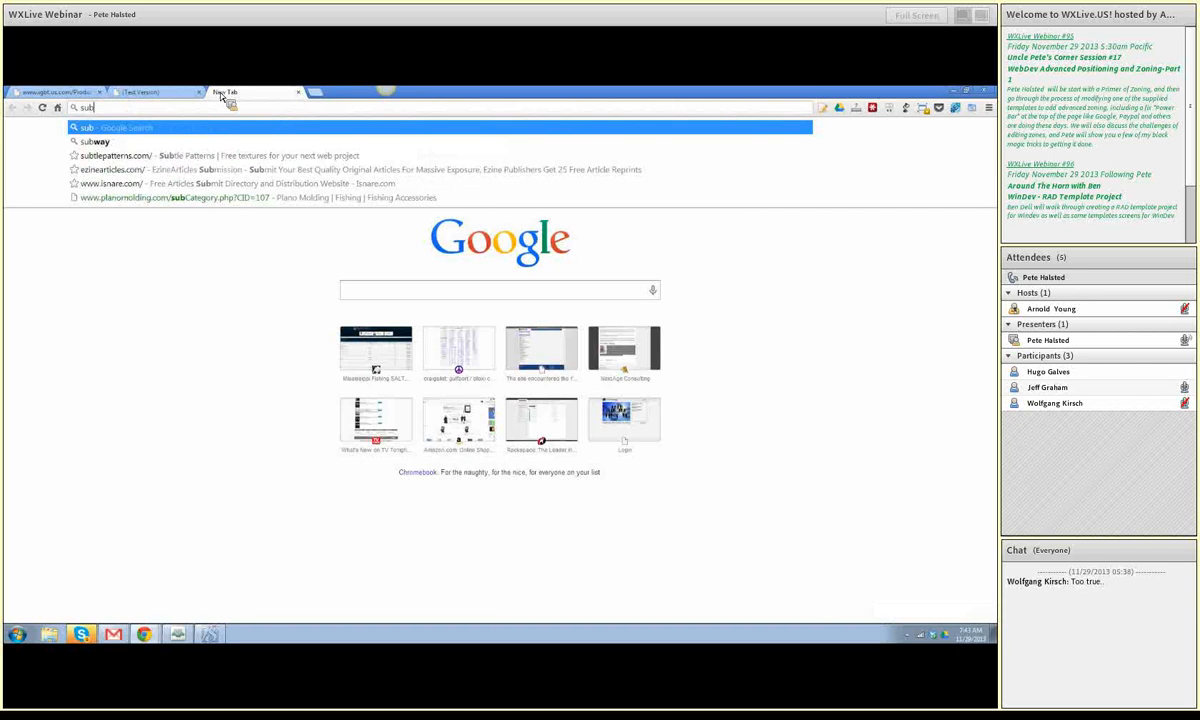
left_click(160, 158)
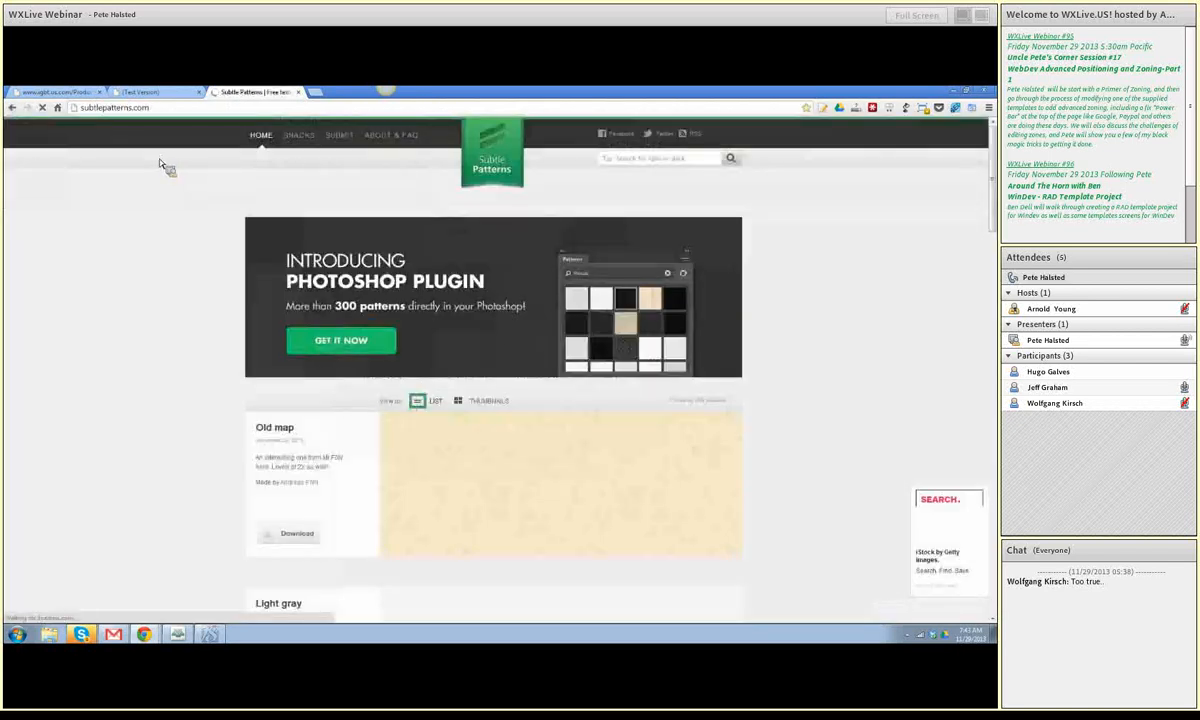
Step: Browse the free background textures on the first and second pages of the Subtle Patterns site
scroll(60, 375, "down", 3)
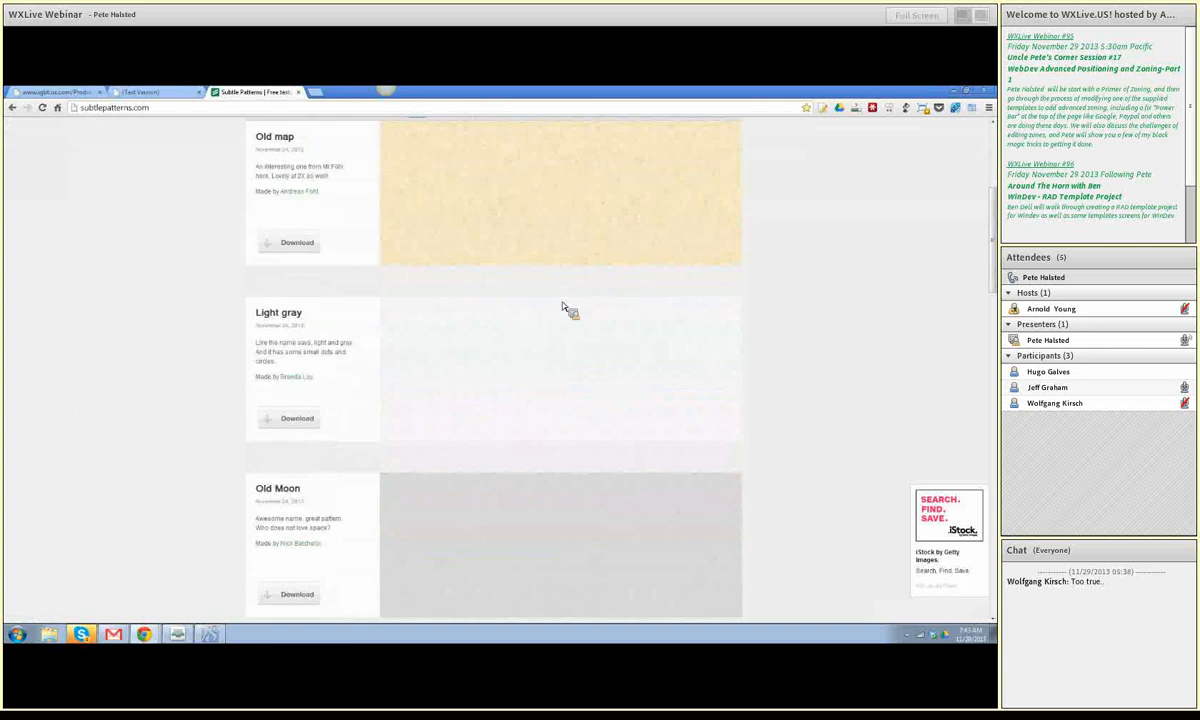
scroll(88, 378, "down", 3)
scroll(84, 376, "down", 1)
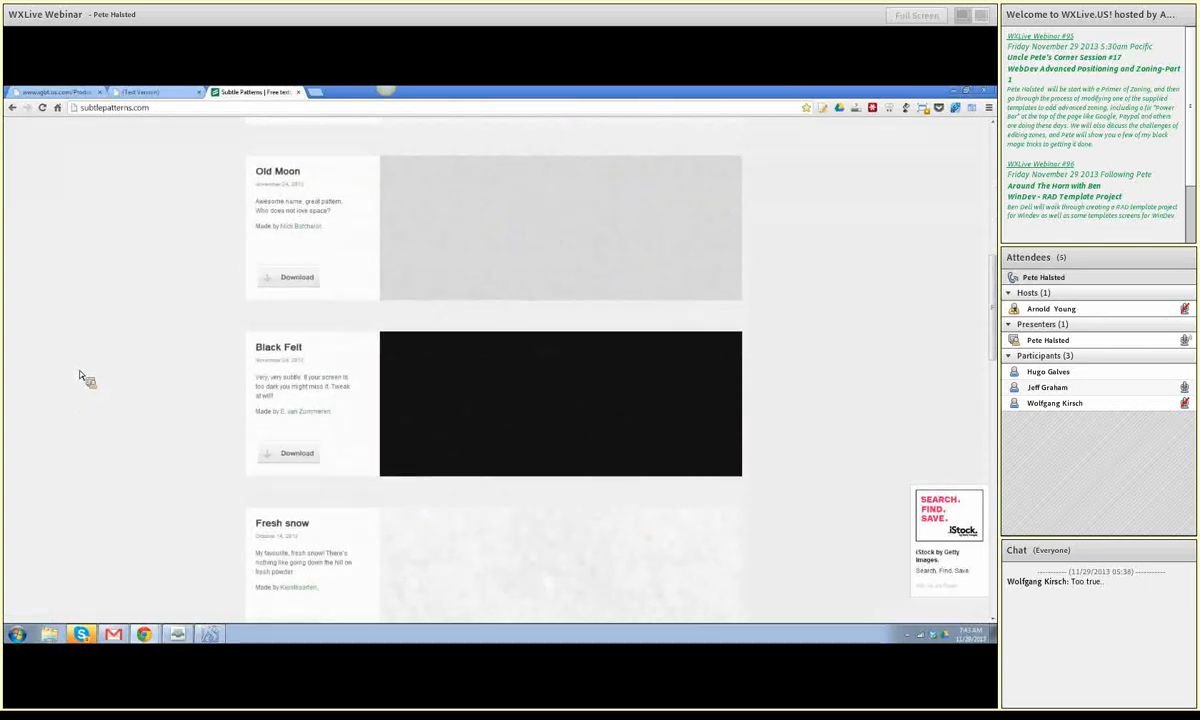
scroll(80, 378, "down", 3)
scroll(74, 383, "down", 2)
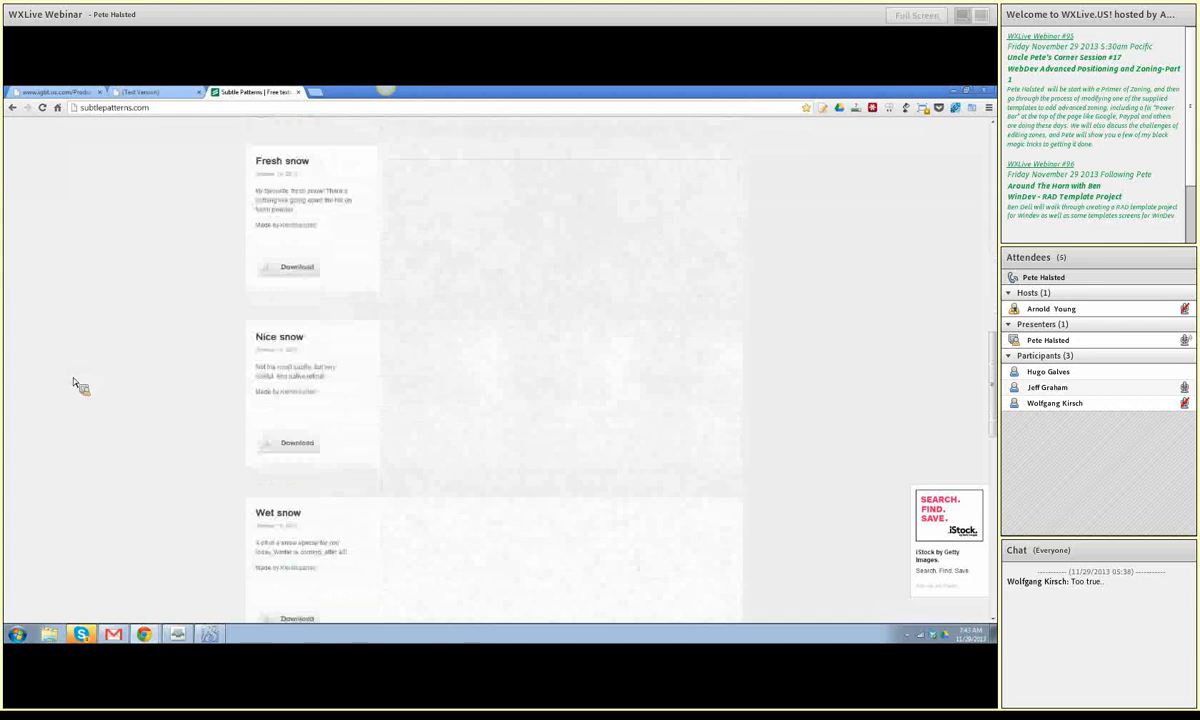
scroll(72, 389, "down", 7)
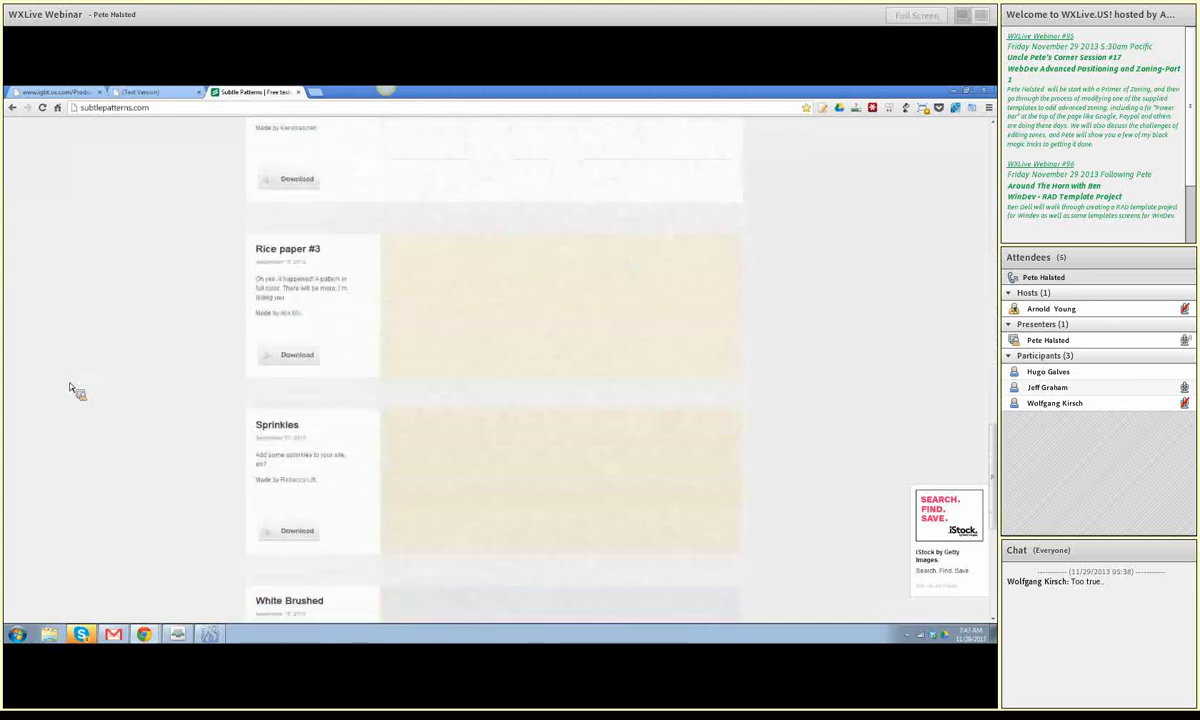
scroll(70, 388, "down", 2)
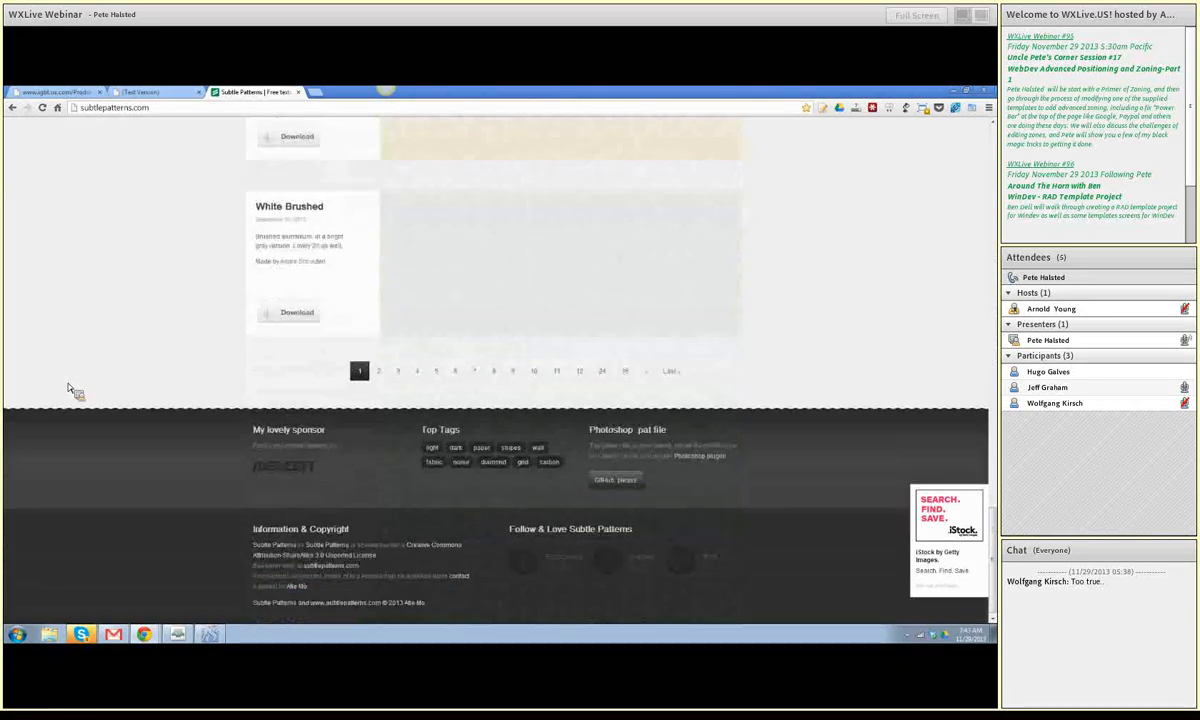
scroll(72, 392, "up", 1)
left_click(384, 445)
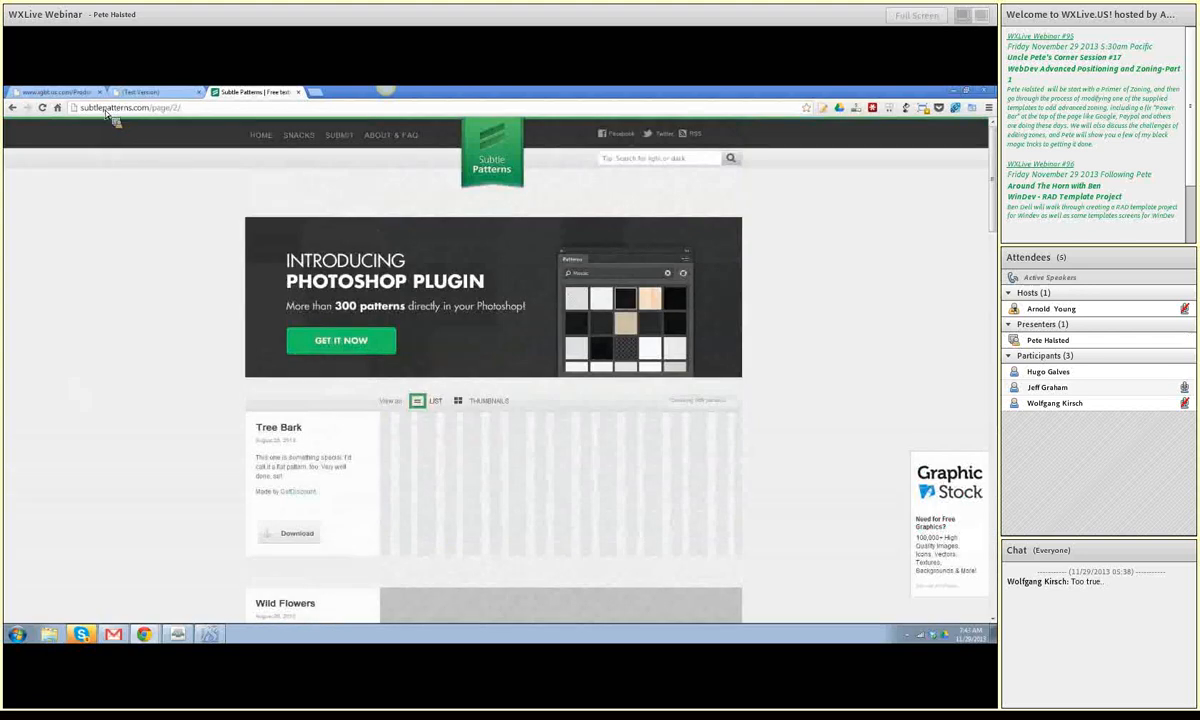
scroll(160, 400, "down", 3)
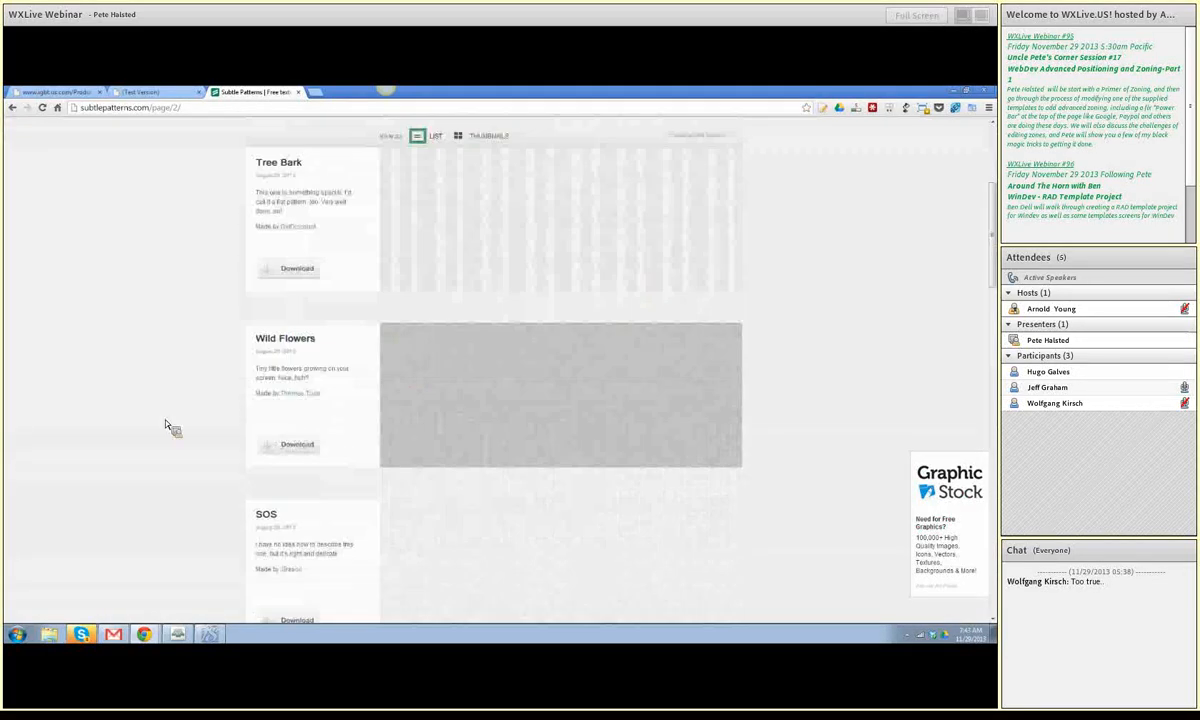
scroll(166, 426, "down", 7)
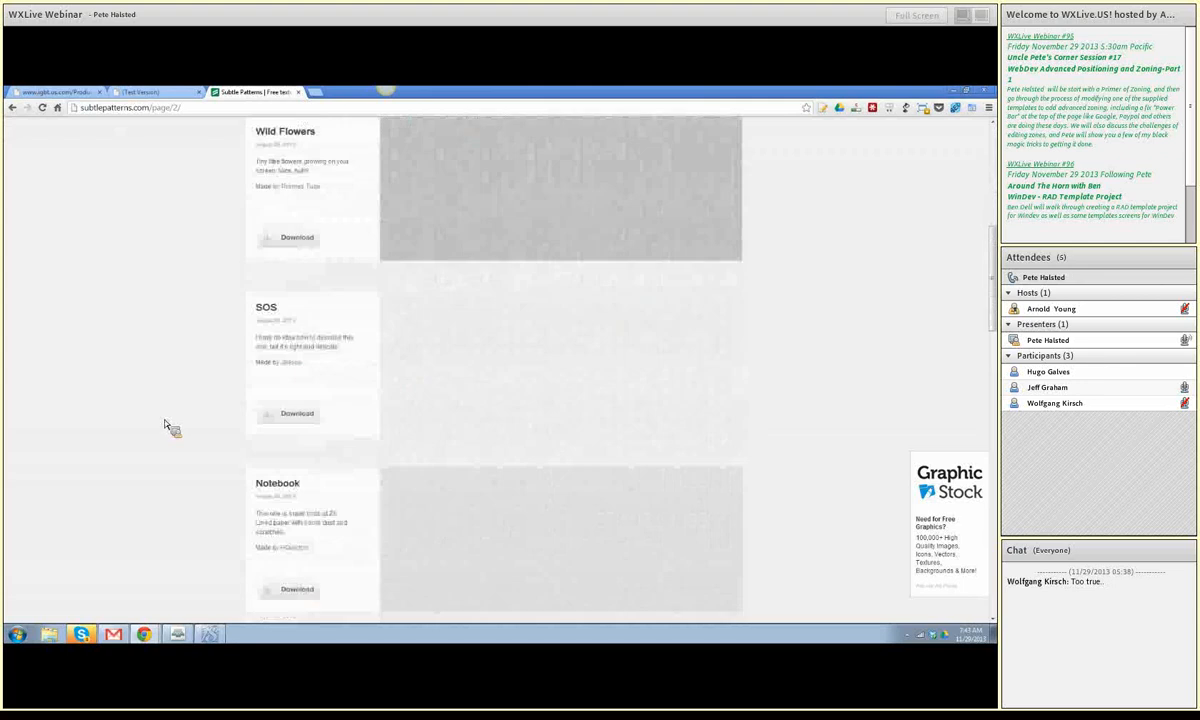
Step: Switch back to WebDev from the pattern site and set the browser background image's tiling to Tiled
scroll(168, 427, "down", 5)
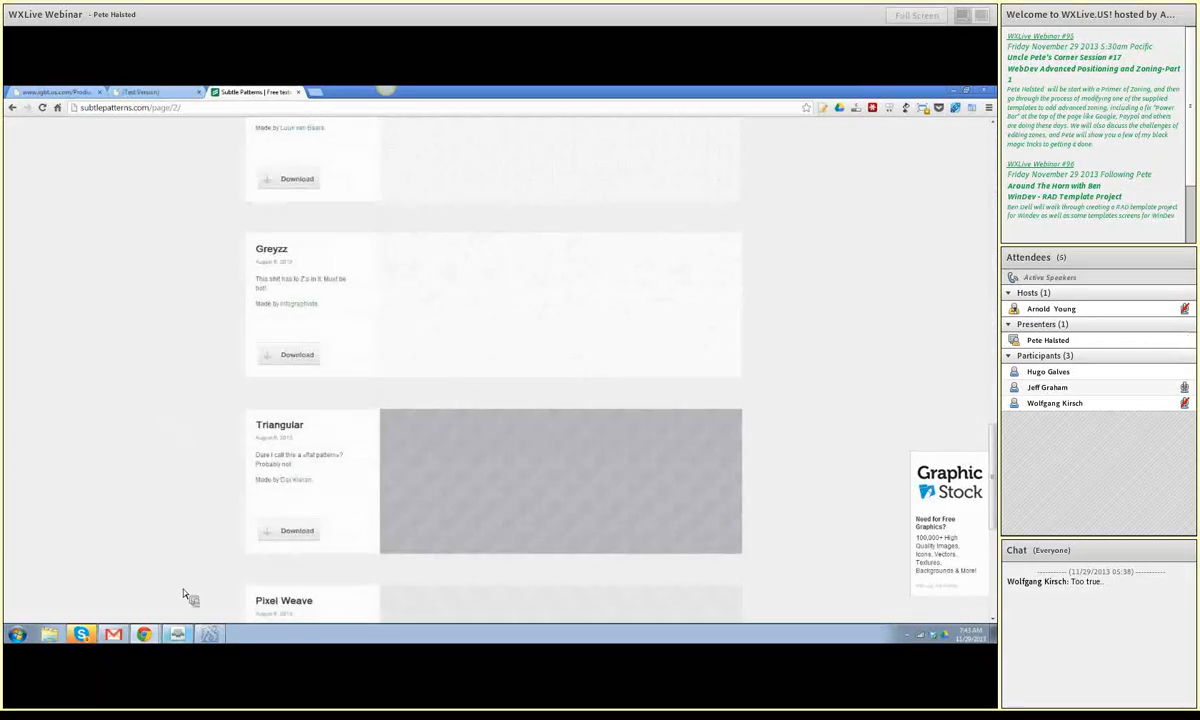
left_click(209, 636)
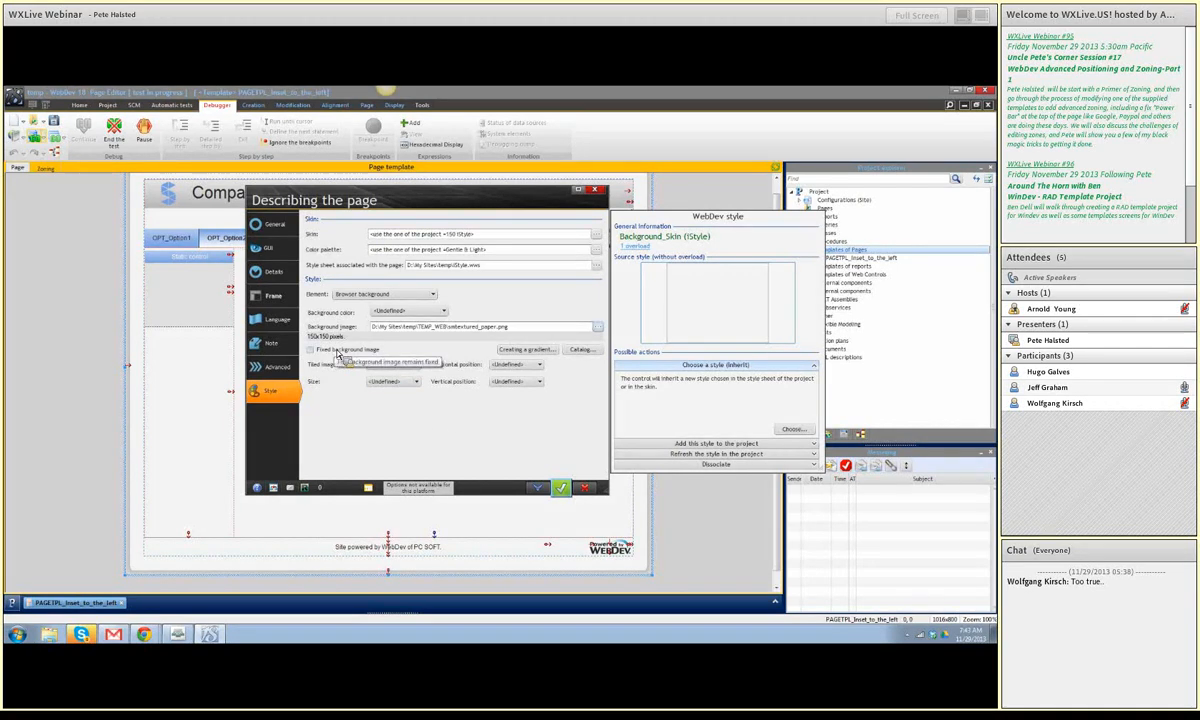
left_click(393, 367)
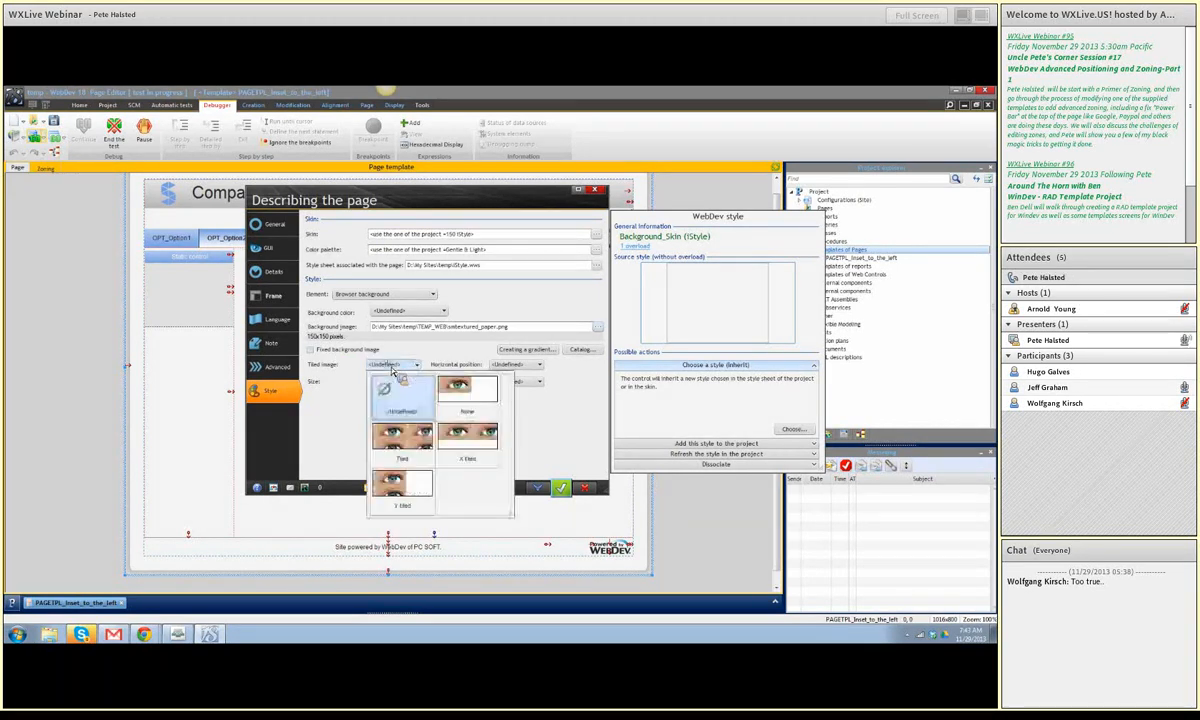
left_click(397, 458)
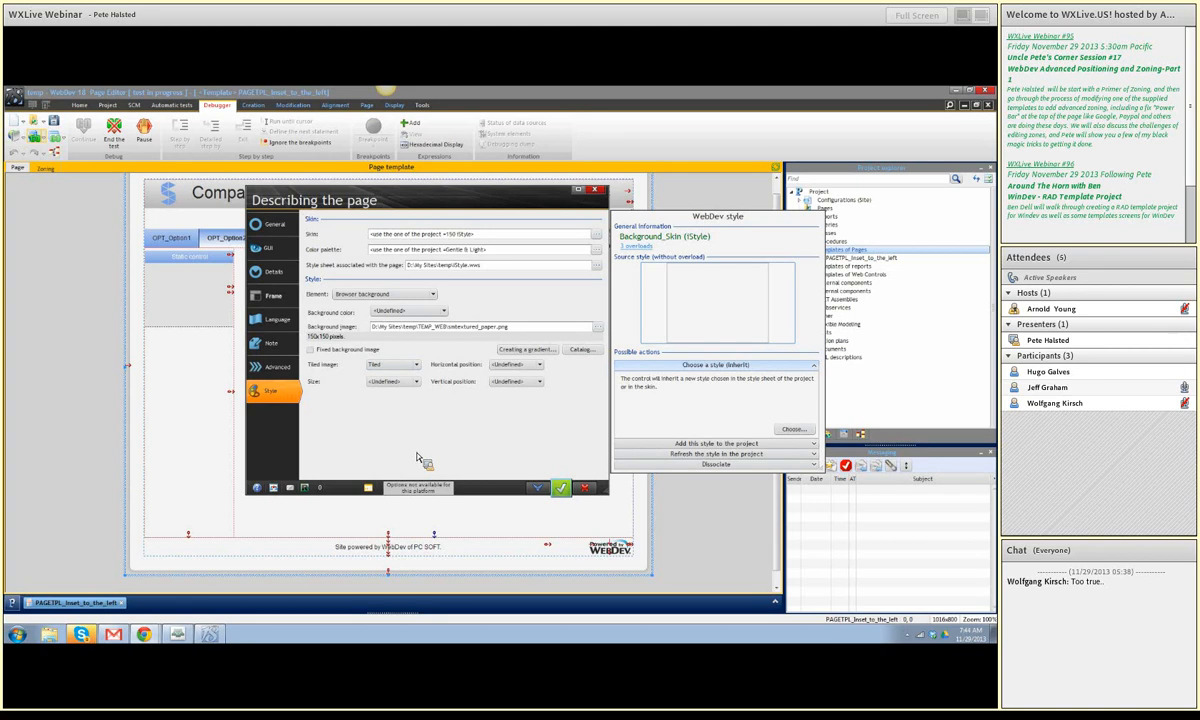
Step: For the Page border/background element, set the border color and background color to Not defined and the shape to None
left_click(365, 297)
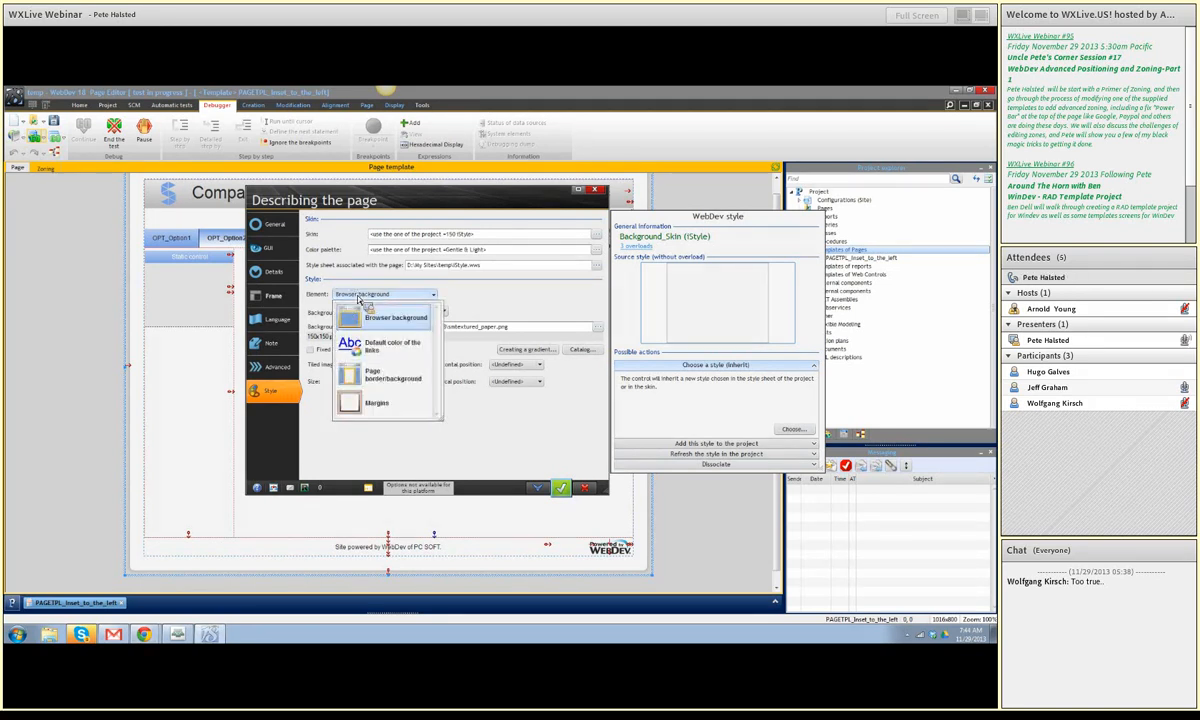
left_click(397, 375)
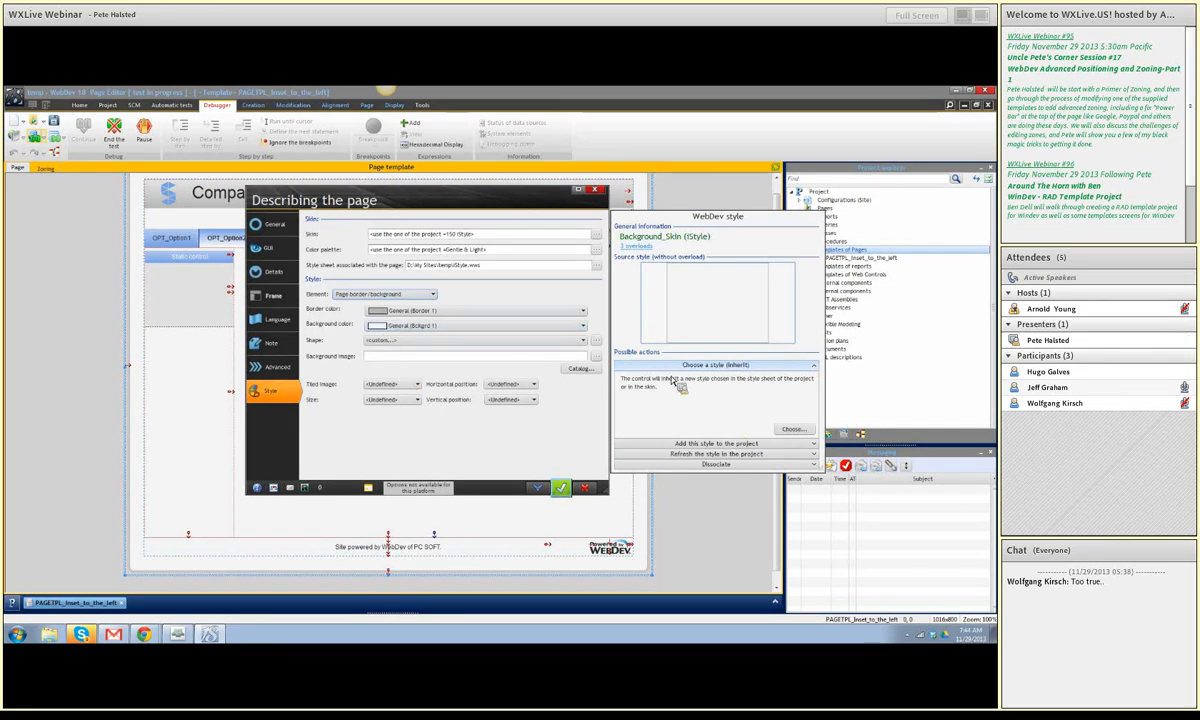
left_click(595, 341)
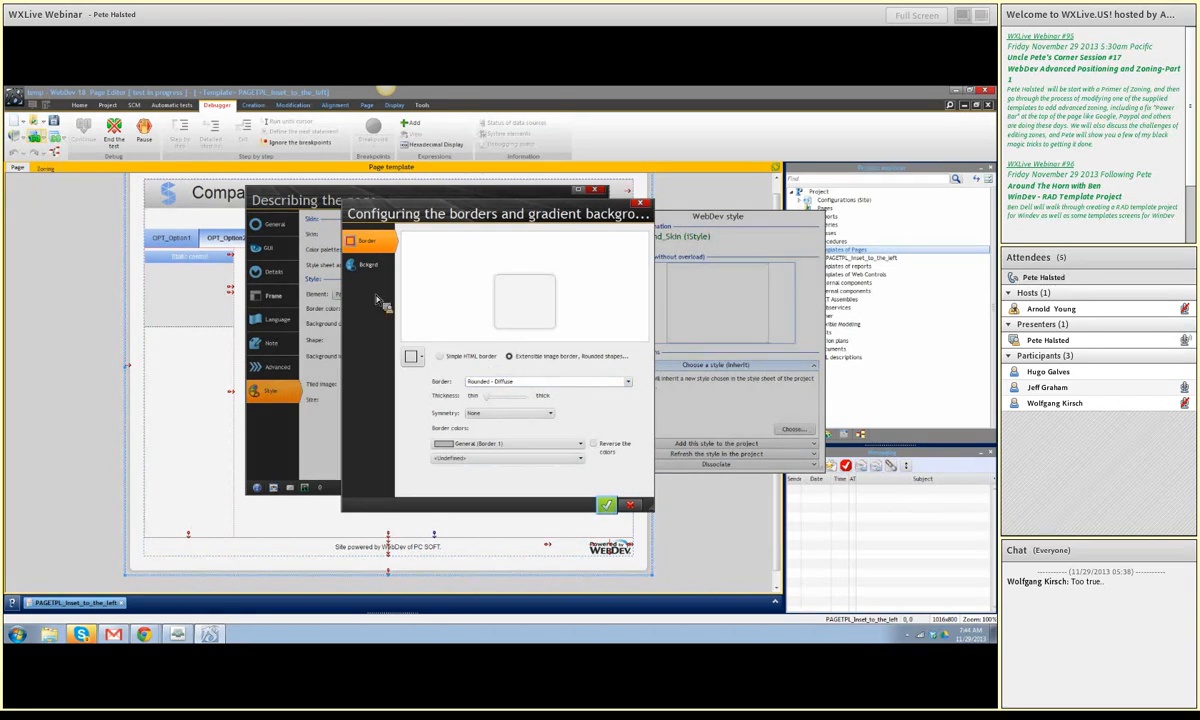
left_click(606, 504)
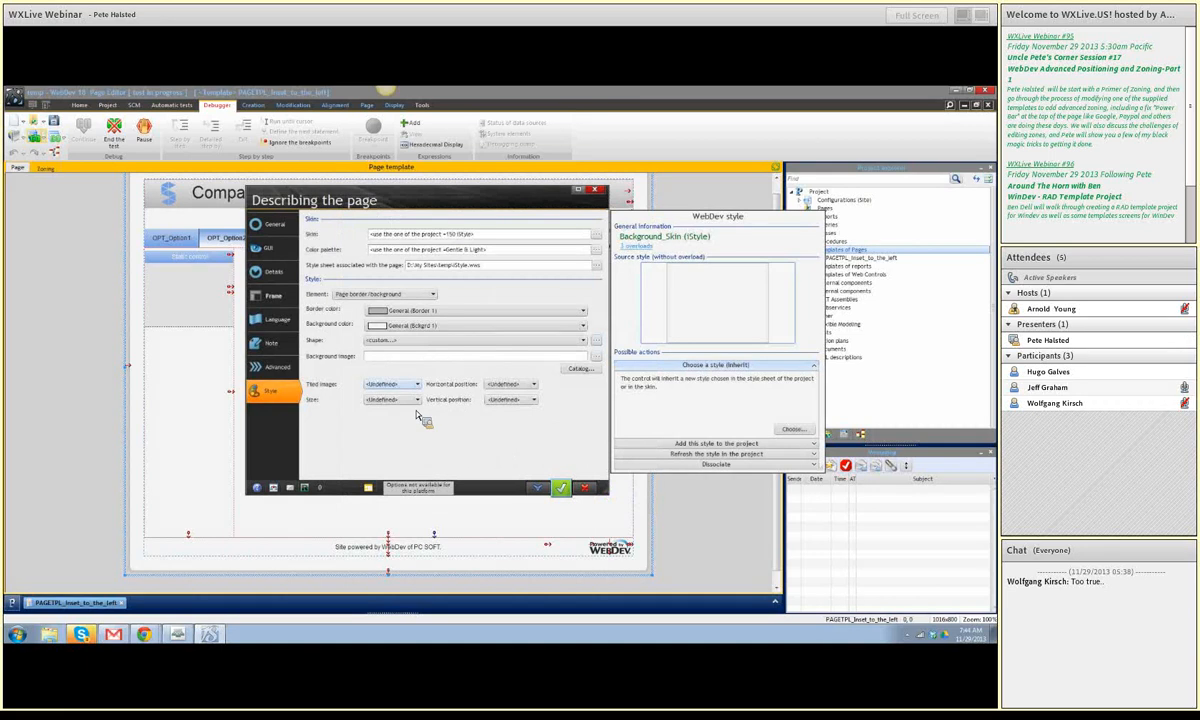
left_click(417, 313)
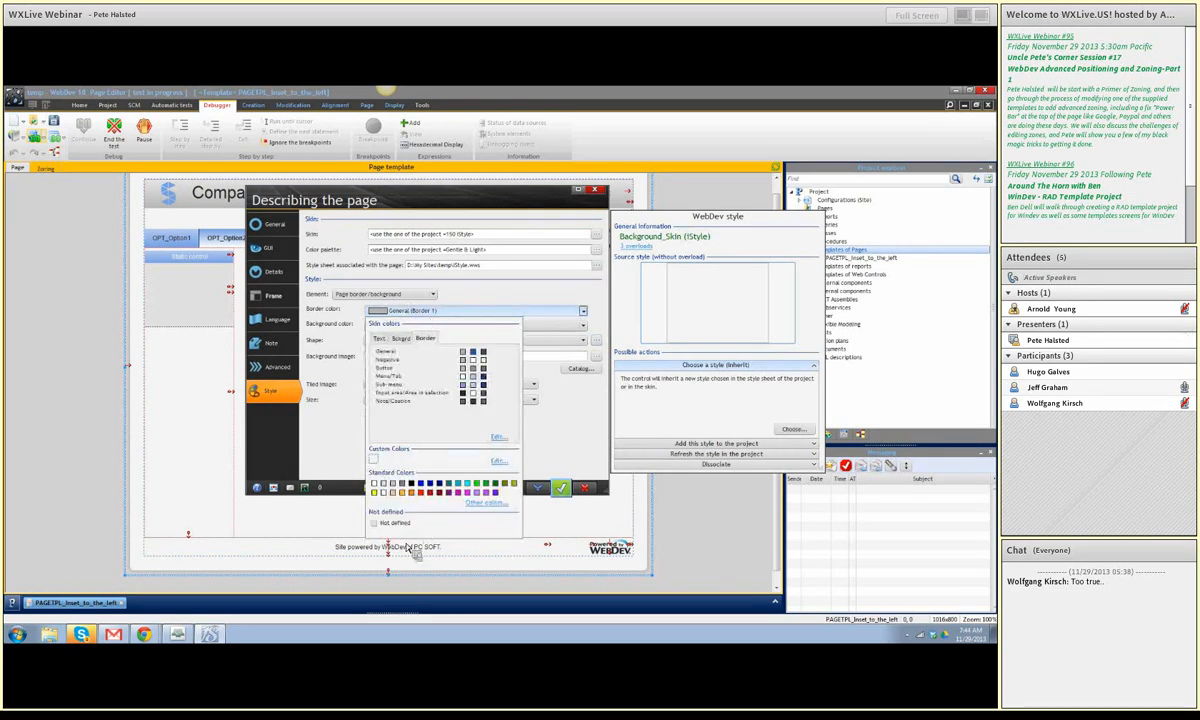
left_click(402, 323)
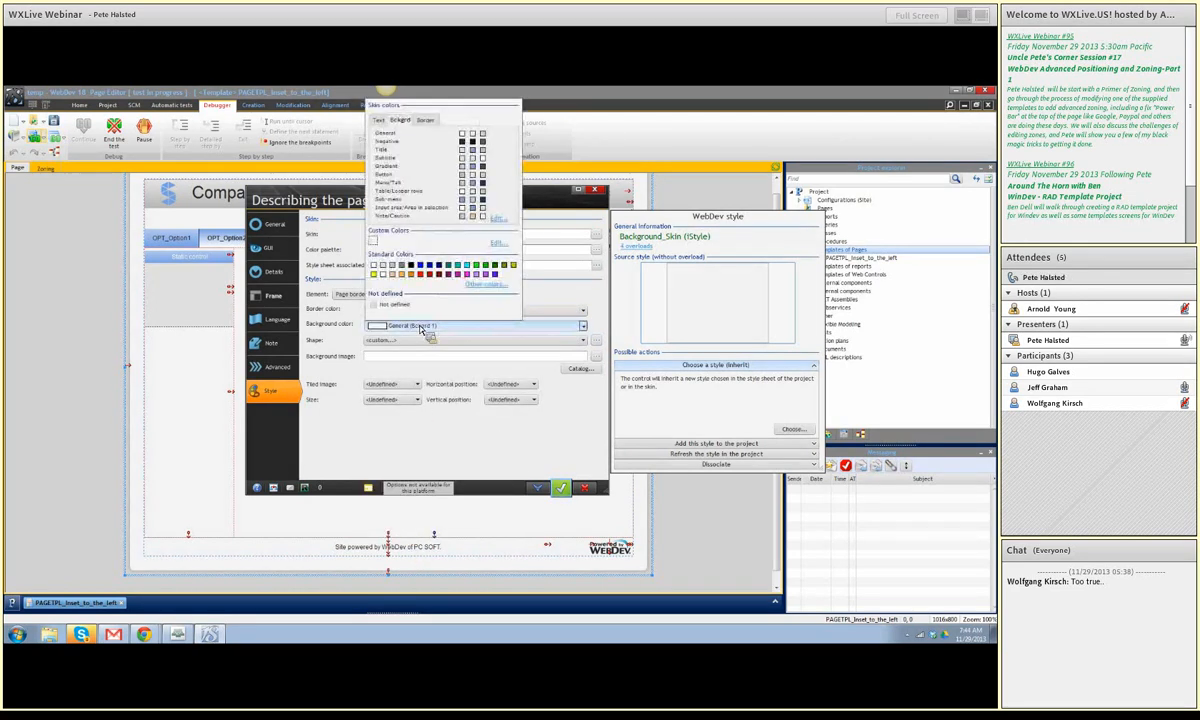
left_click(404, 308)
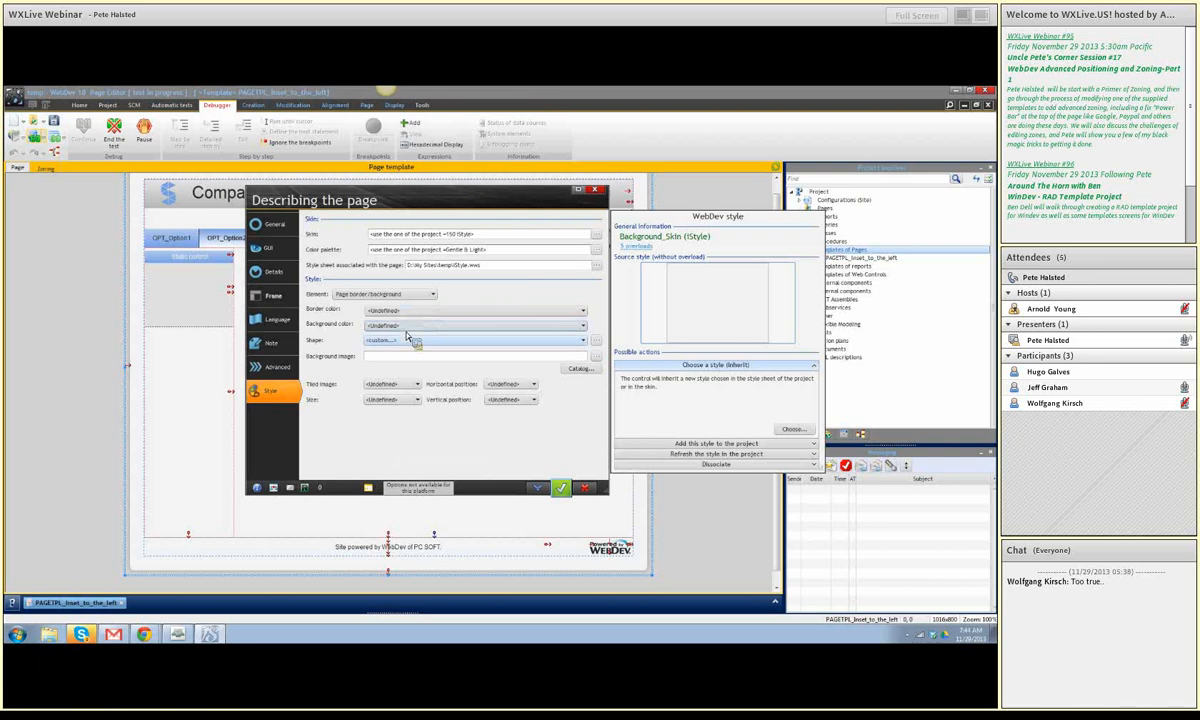
left_click(415, 341)
left_click(388, 380)
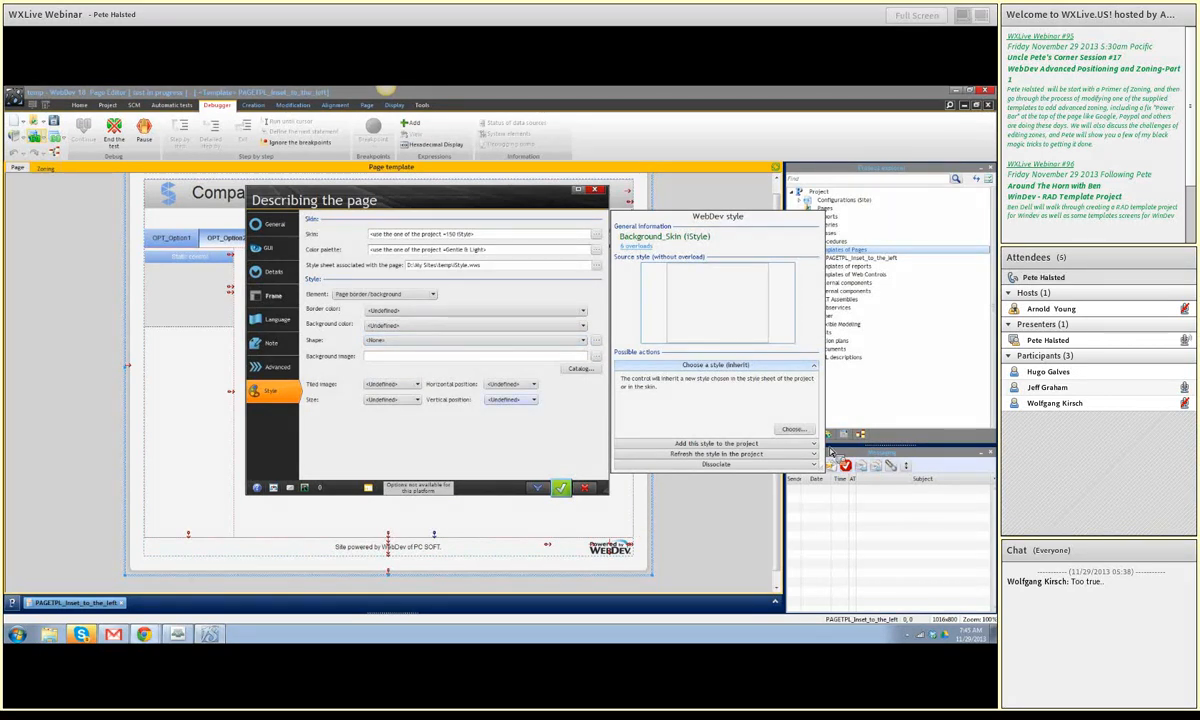
Step: Set all four inside margins of the page to 0 px and apply the page description
left_click(375, 295)
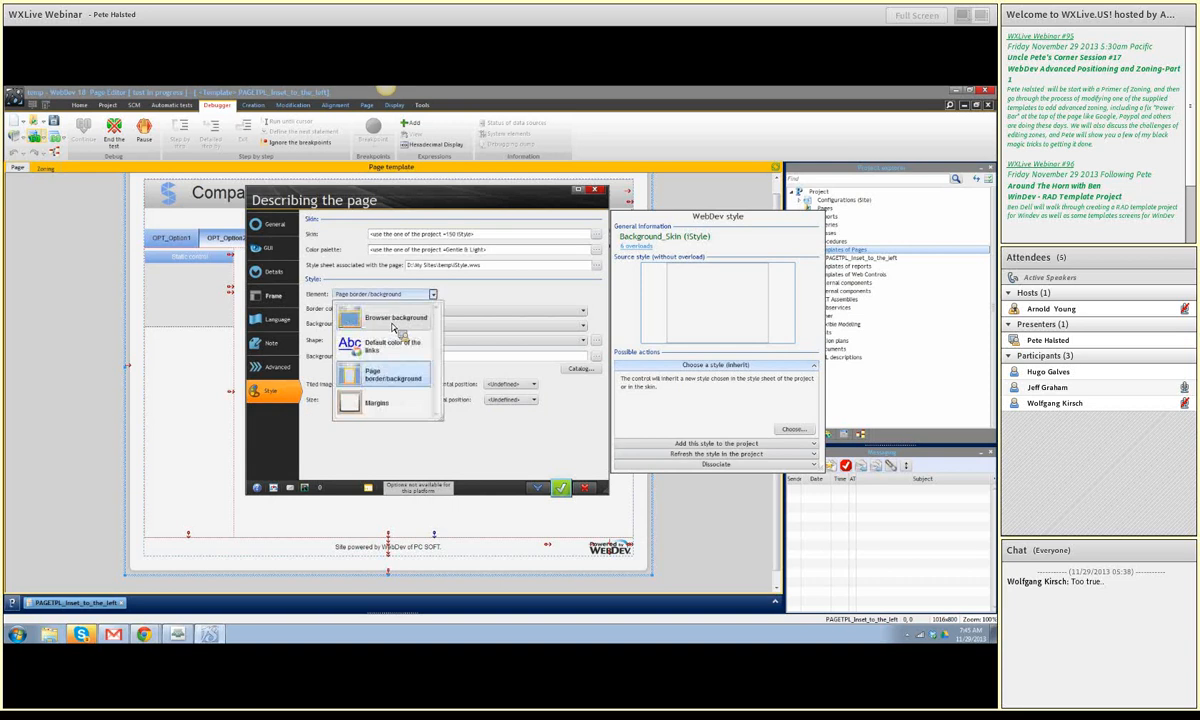
left_click(378, 402)
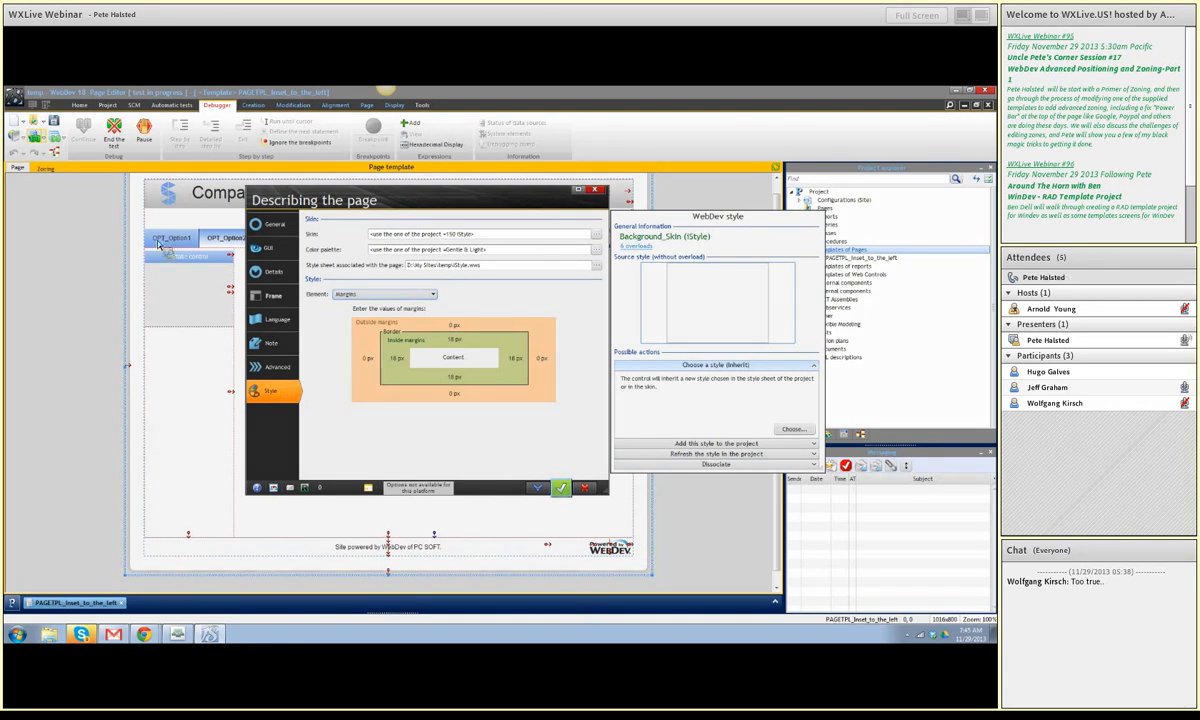
left_click(455, 341)
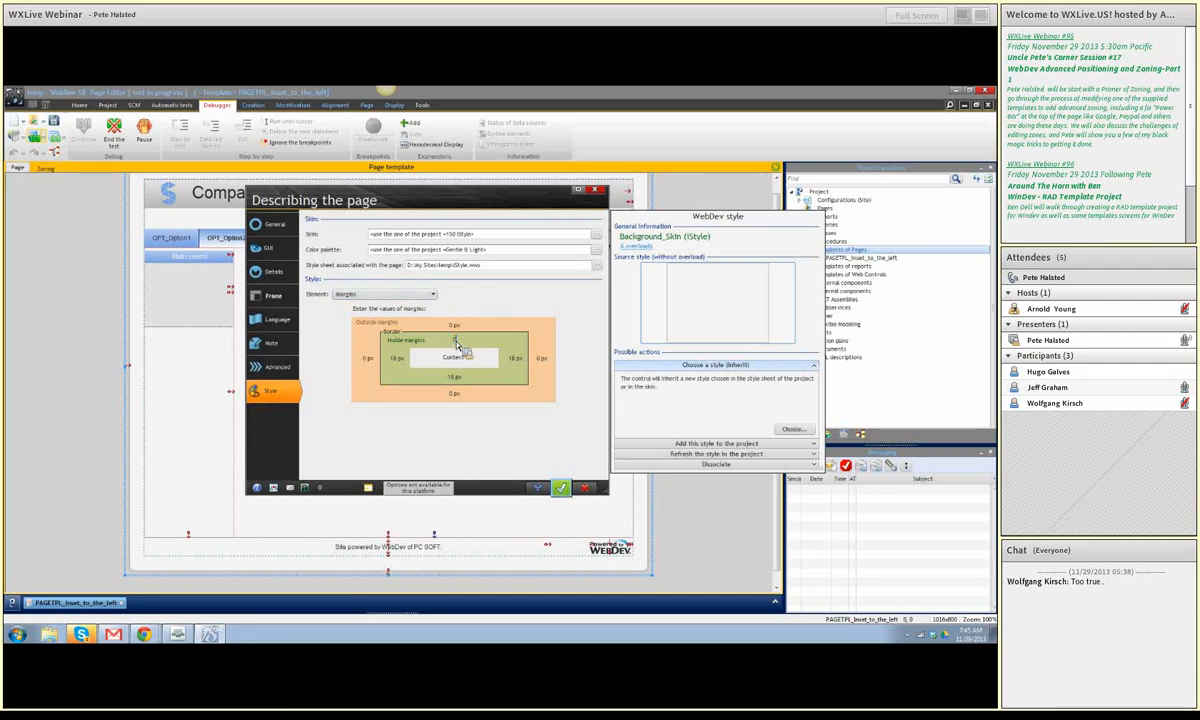
type("0")
left_click(515, 359)
type("0")
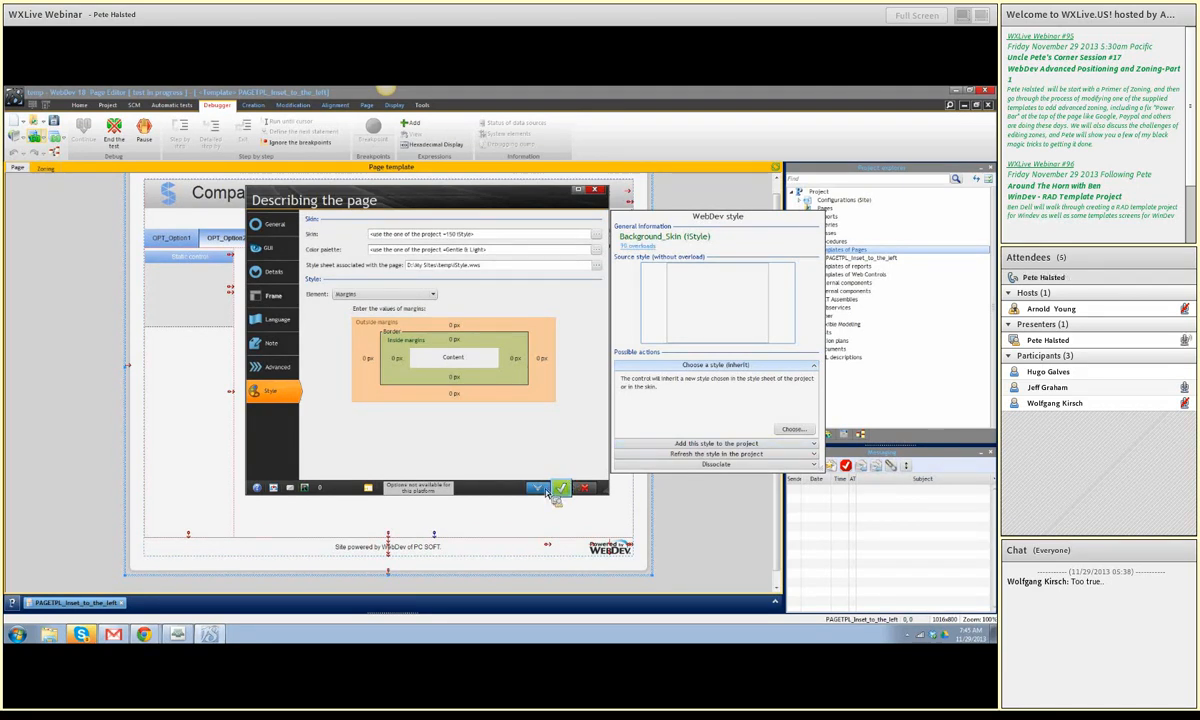
left_click(558, 490)
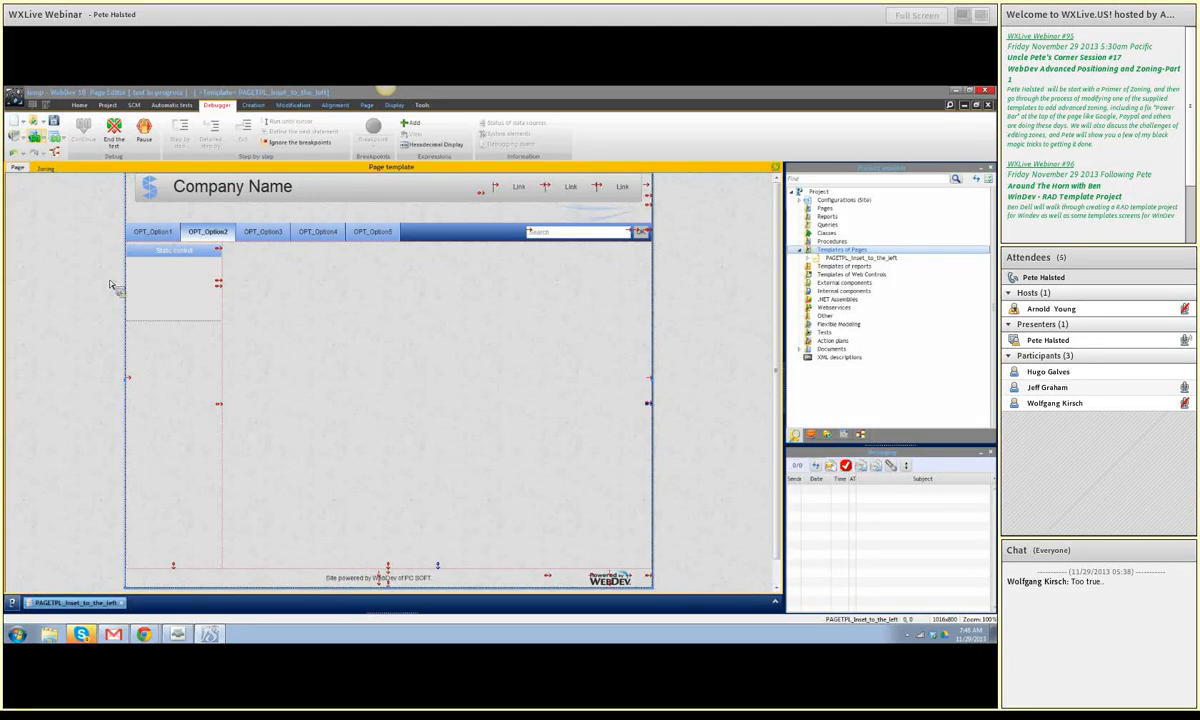
Step: Stop the running test, run a new one, then close both test pages in Chrome and return to WebDev
left_click(35, 140)
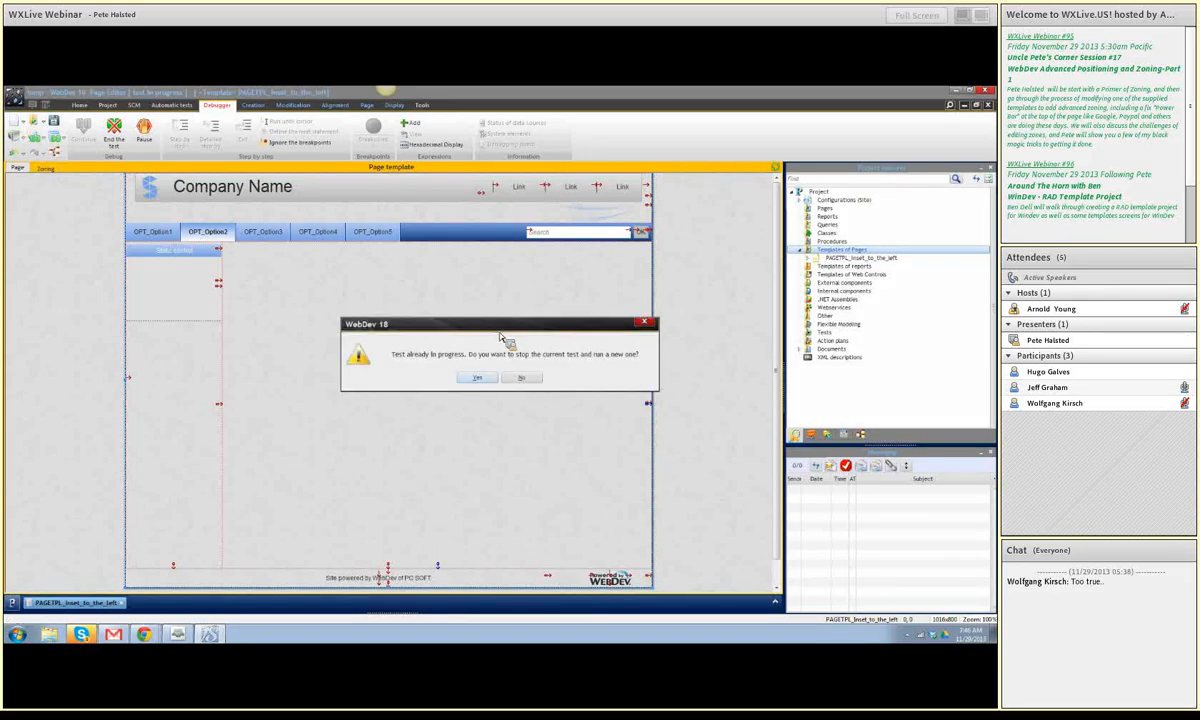
left_click(478, 378)
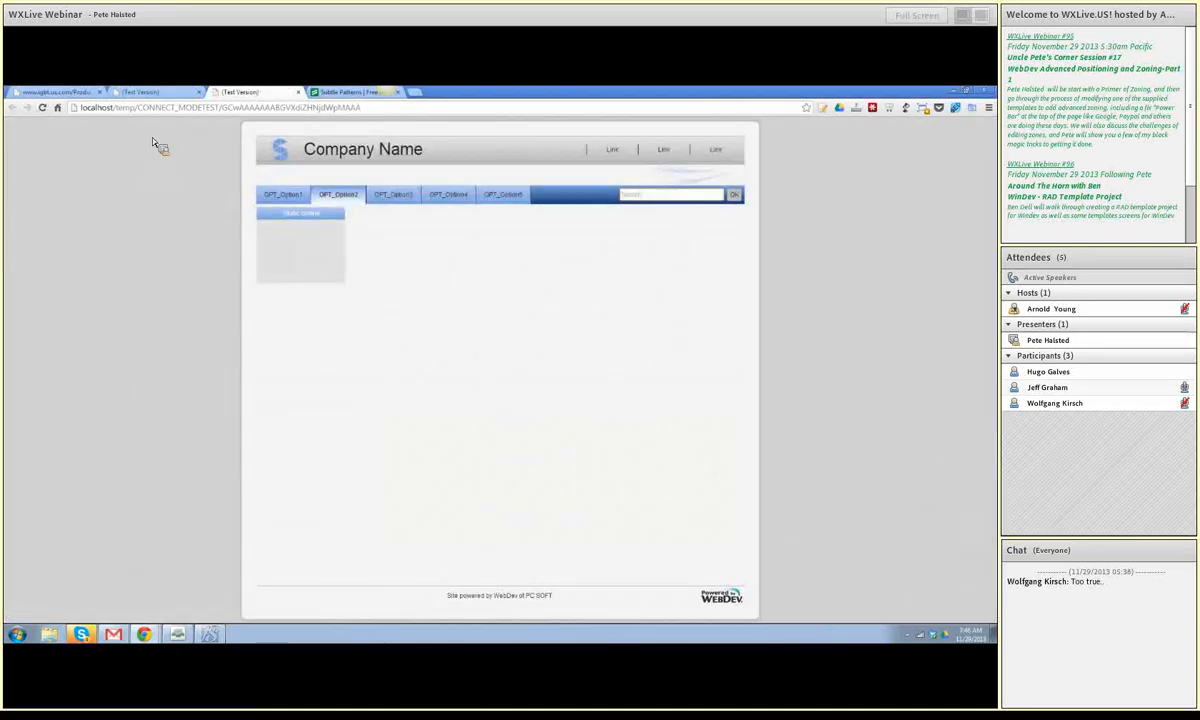
left_click(299, 92)
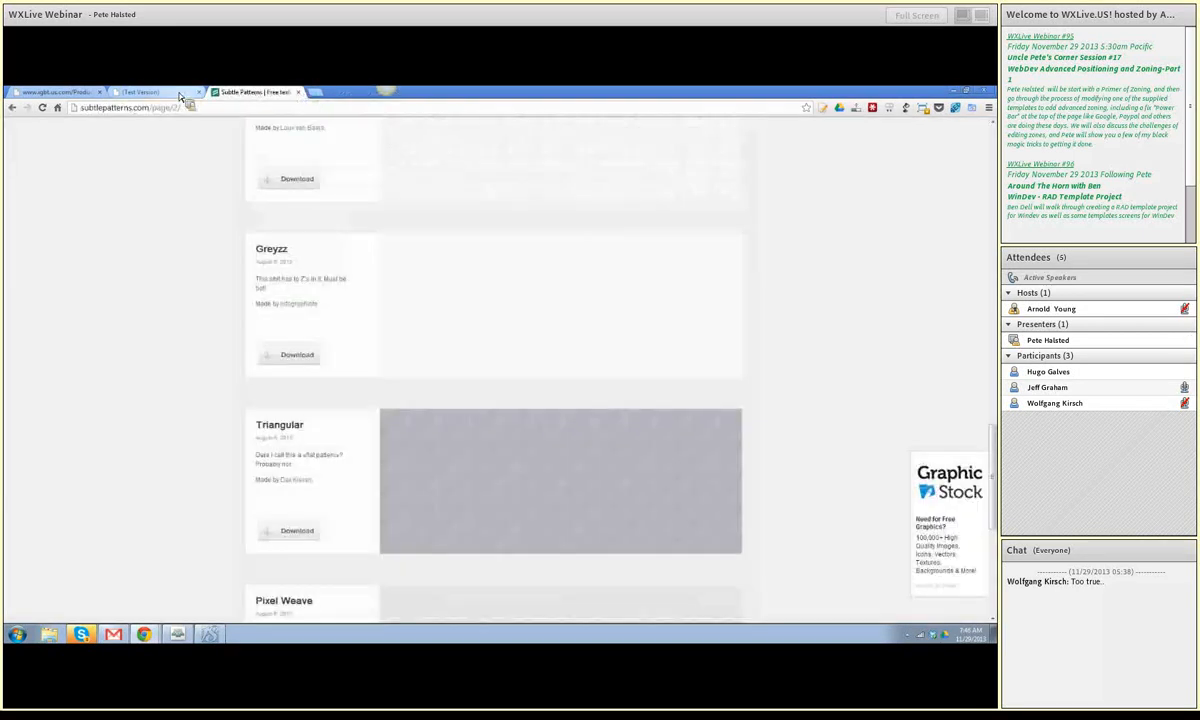
left_click(198, 93)
left_click(209, 633)
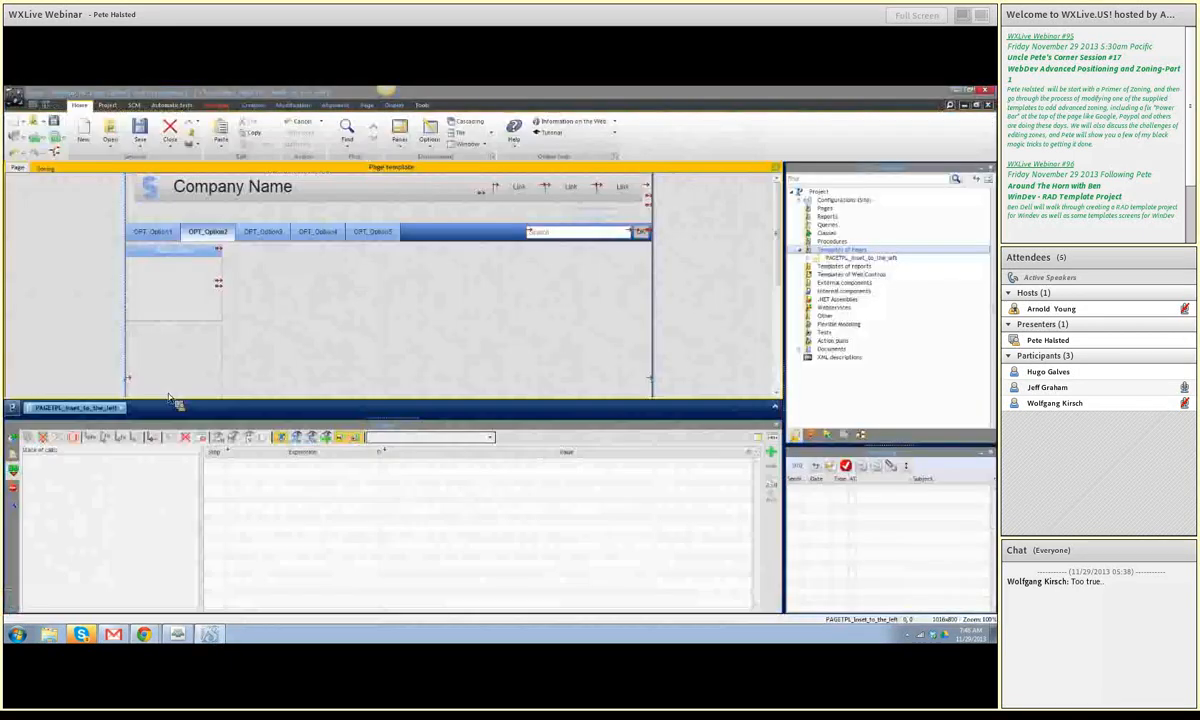
Step: Rerun the template's page test, check the page background in Chrome, and close all browser tabs
left_click(40, 143)
left_click(477, 377)
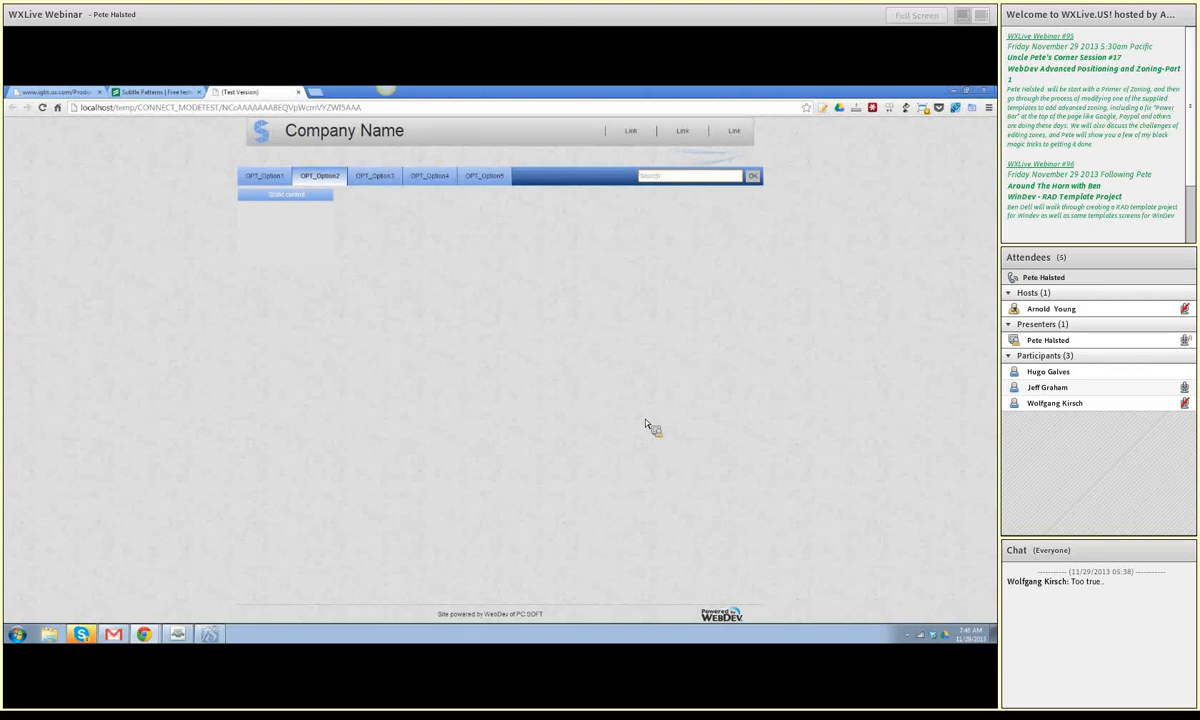
left_click(298, 91)
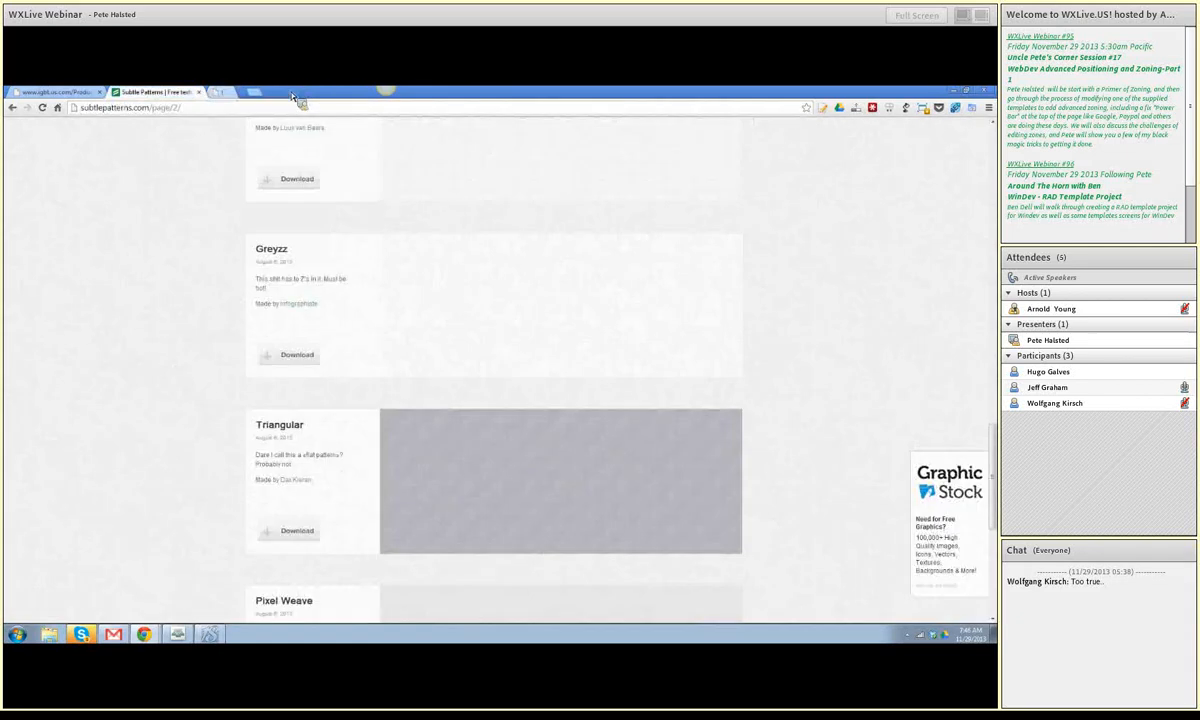
left_click(198, 91)
left_click(99, 91)
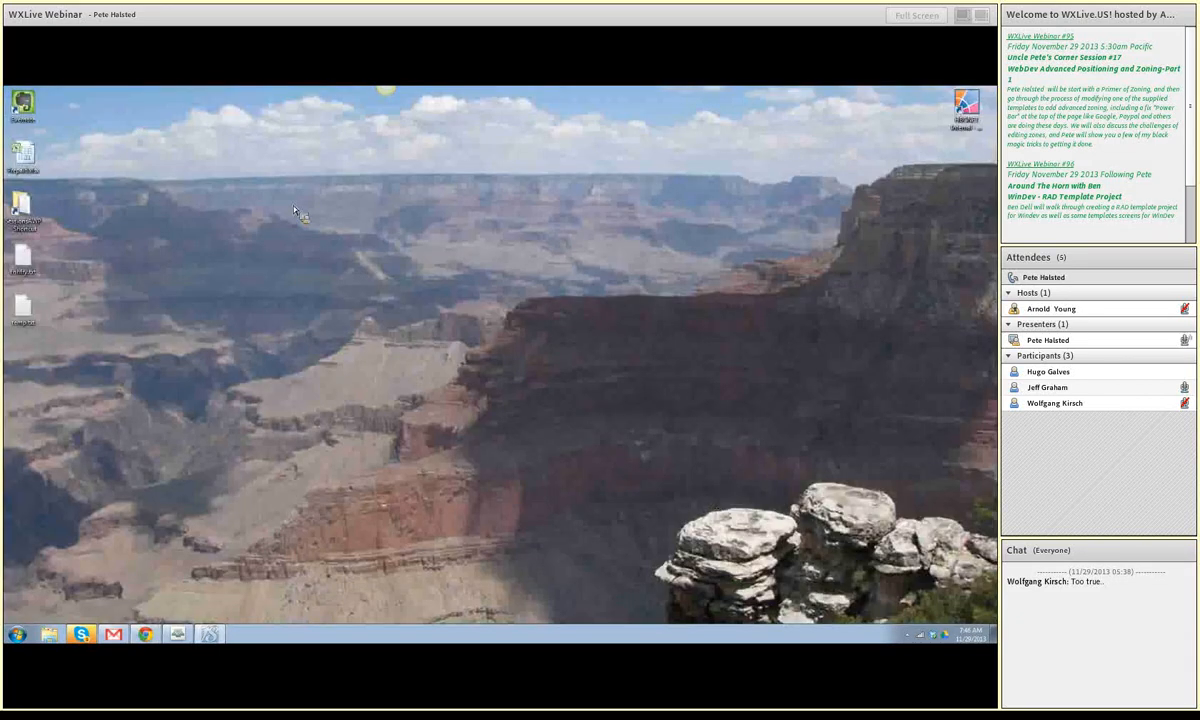
Step: Return to WebDev and put the page template into Zoning mode, comparing it with the normal Page mode
left_click(210, 633)
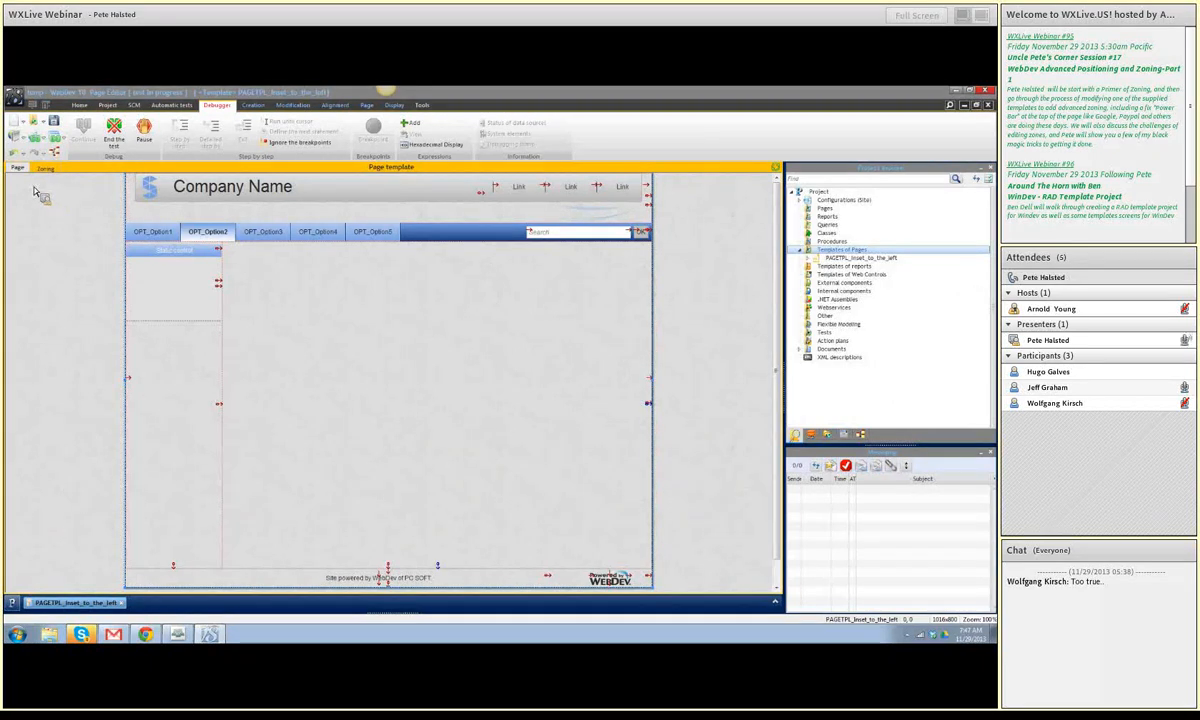
left_click(49, 170)
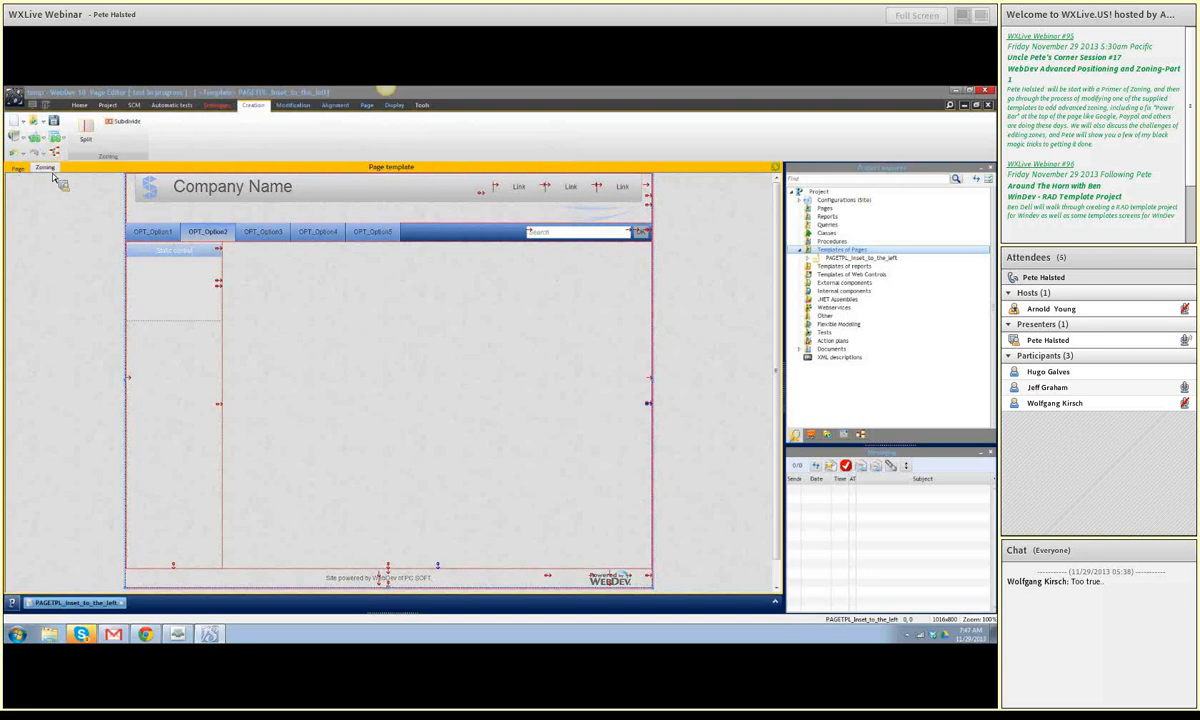
left_click(55, 174)
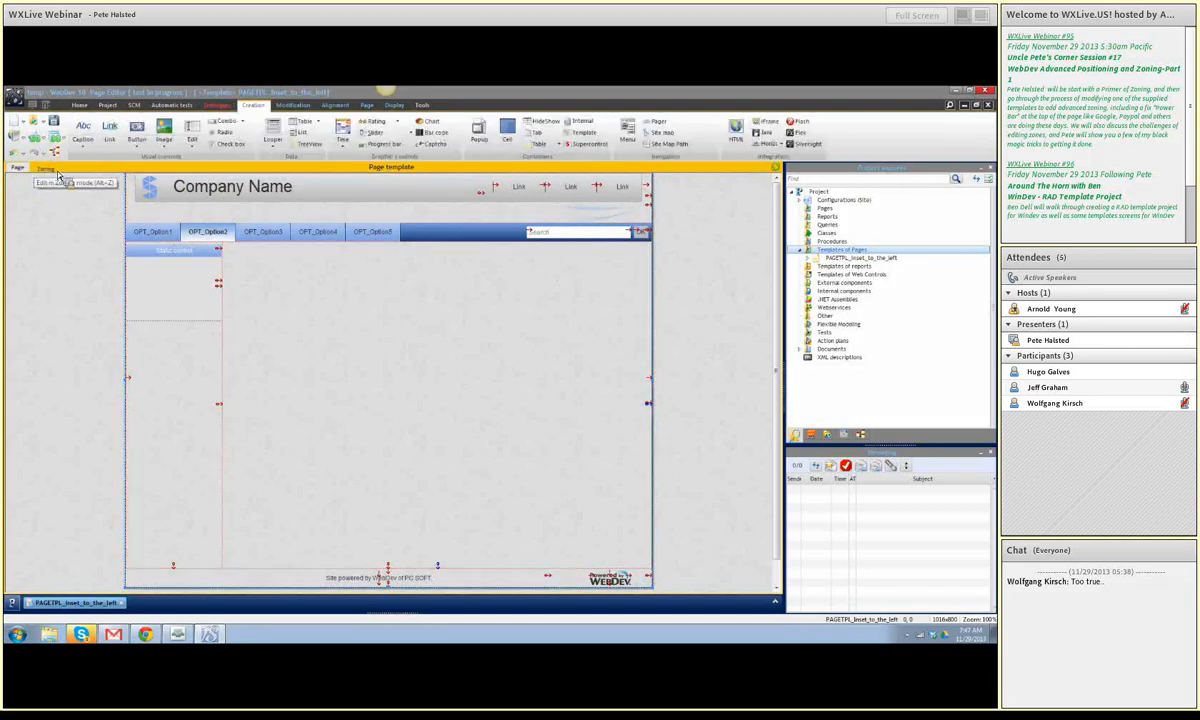
left_click(58, 176)
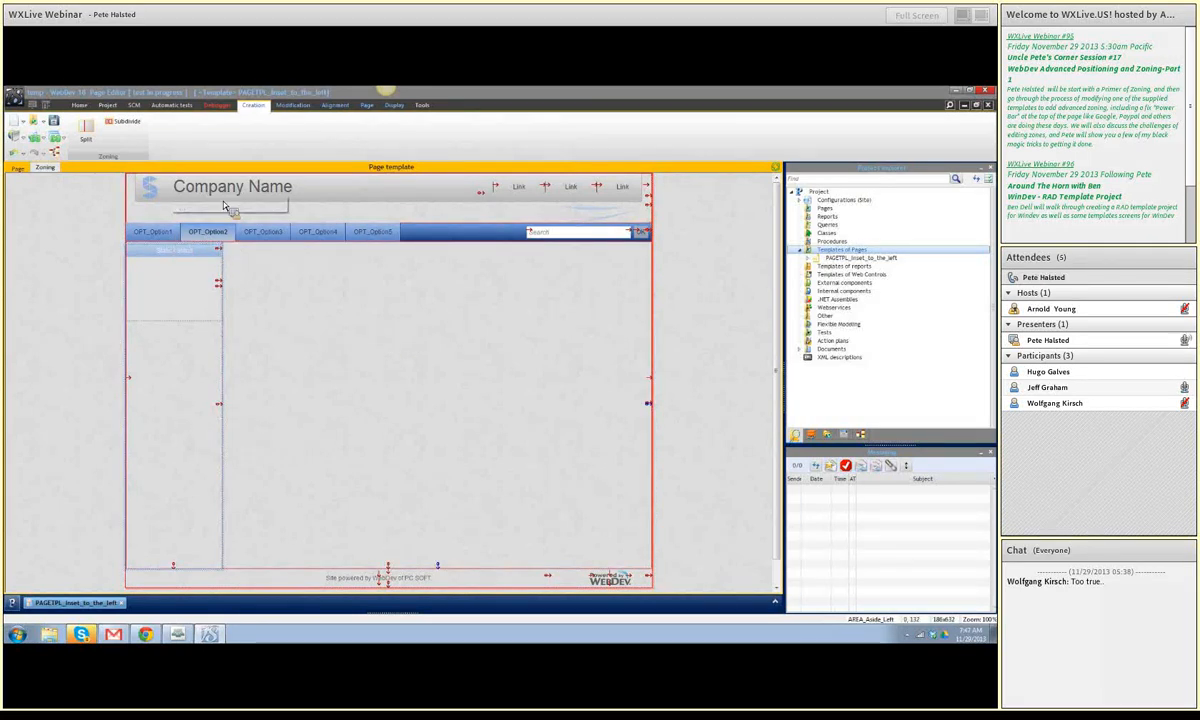
left_click(18, 168)
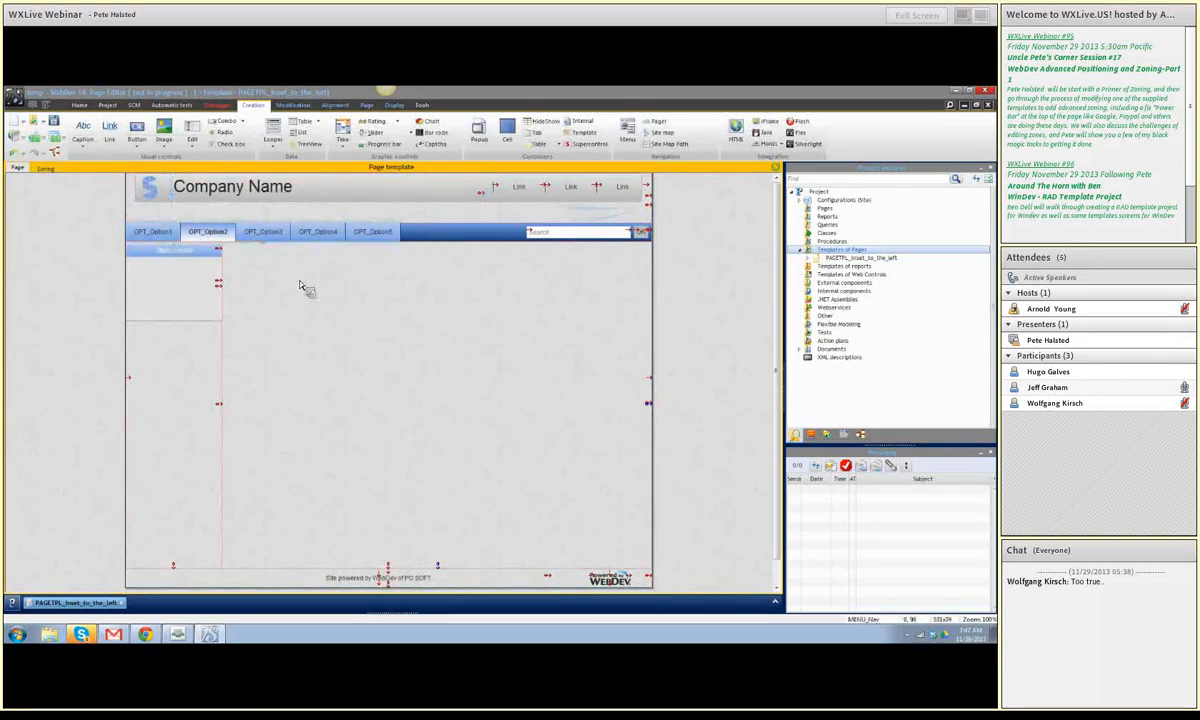
left_click(44, 168)
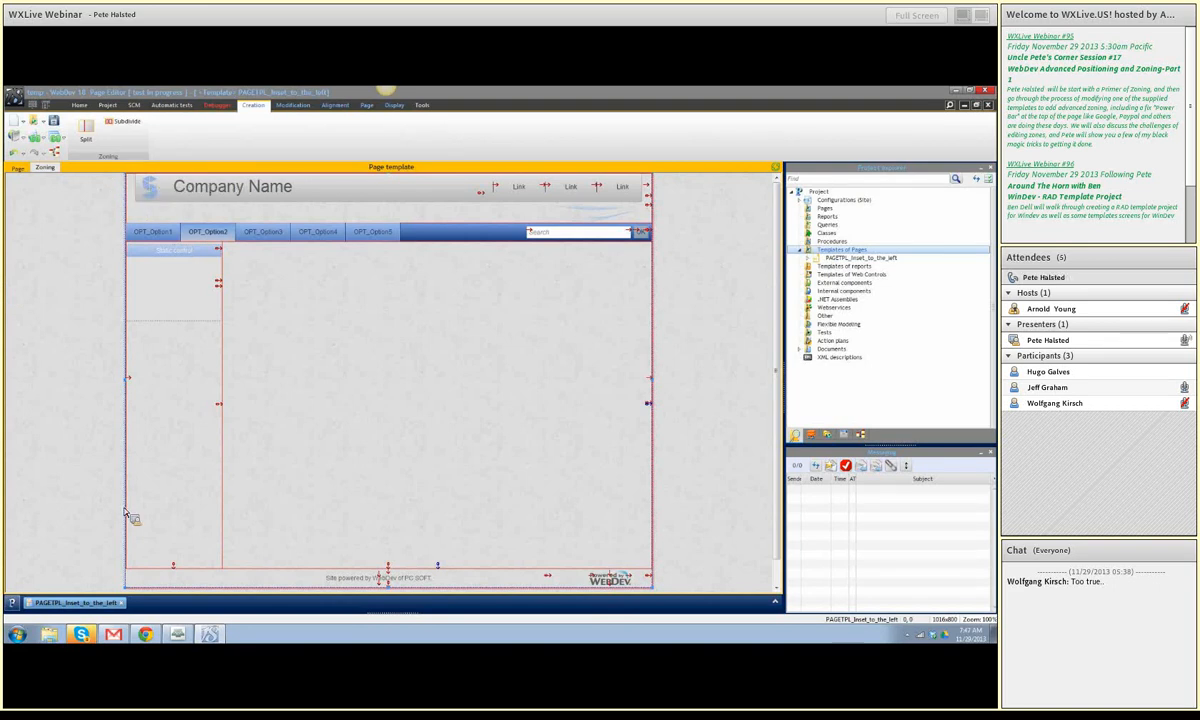
Step: Examine the template's zones by selecting AREA_Header_Main, AREA_Header_Navigation, AREA_Section and AREA_Footer in turn
left_click_drag(322, 360, 257, 573)
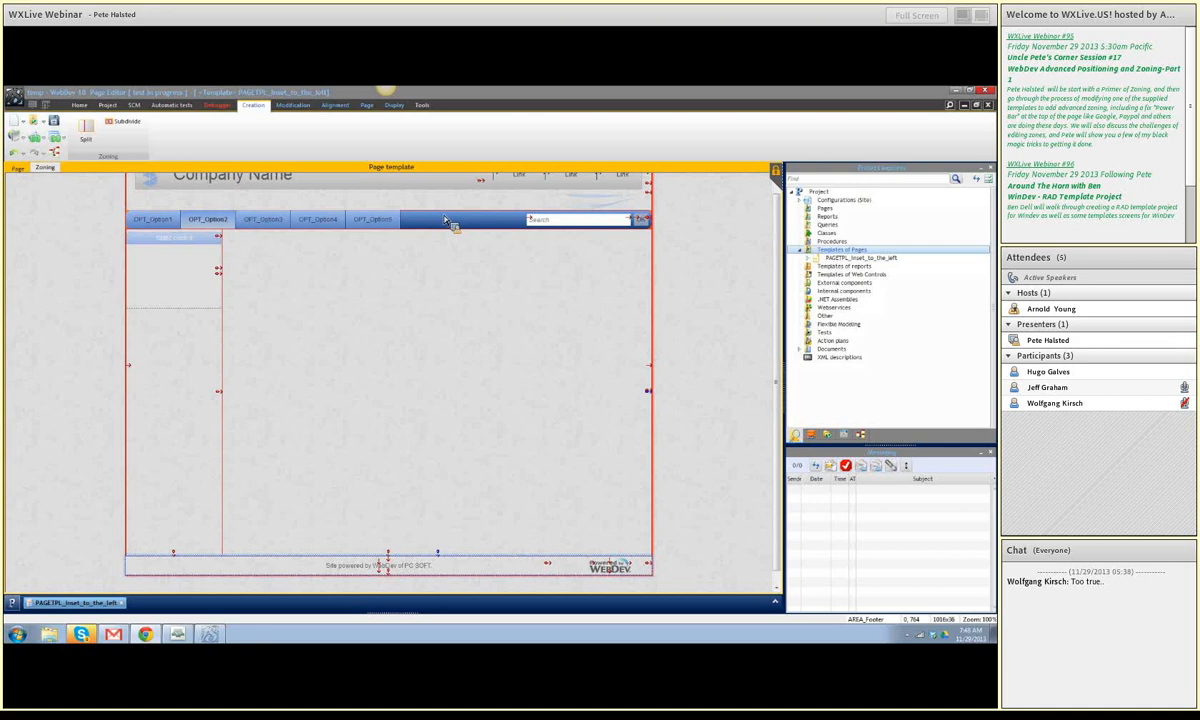
left_click(140, 205)
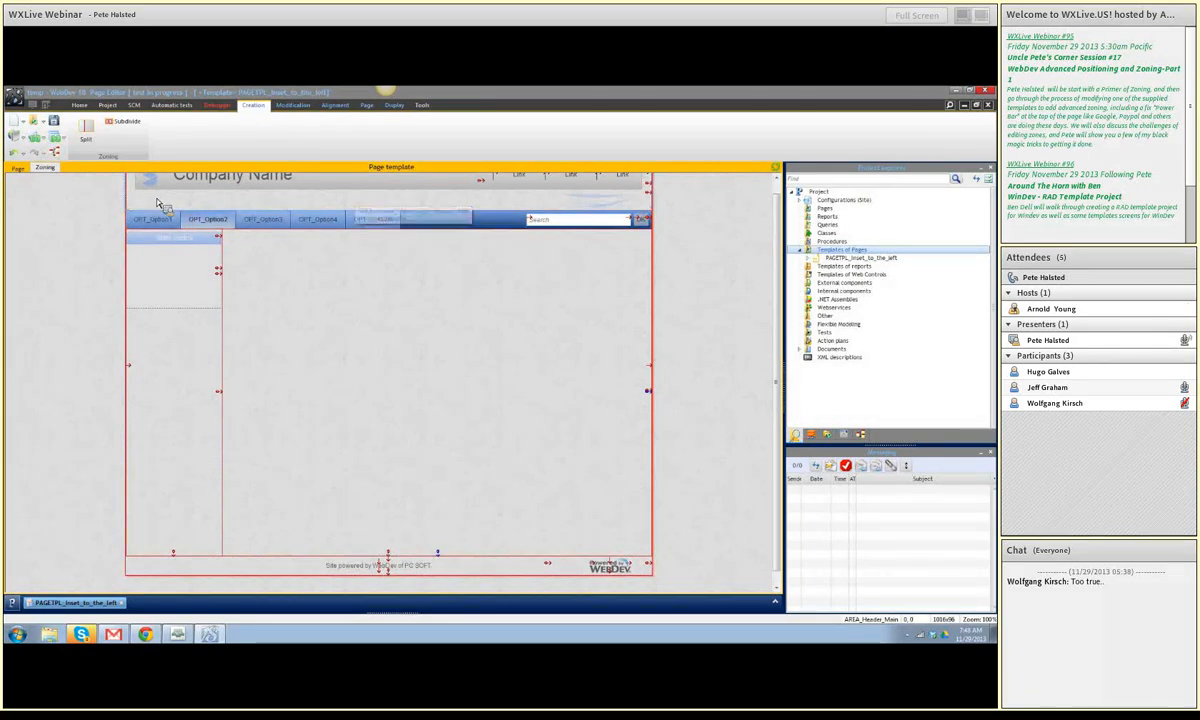
left_click(410, 225)
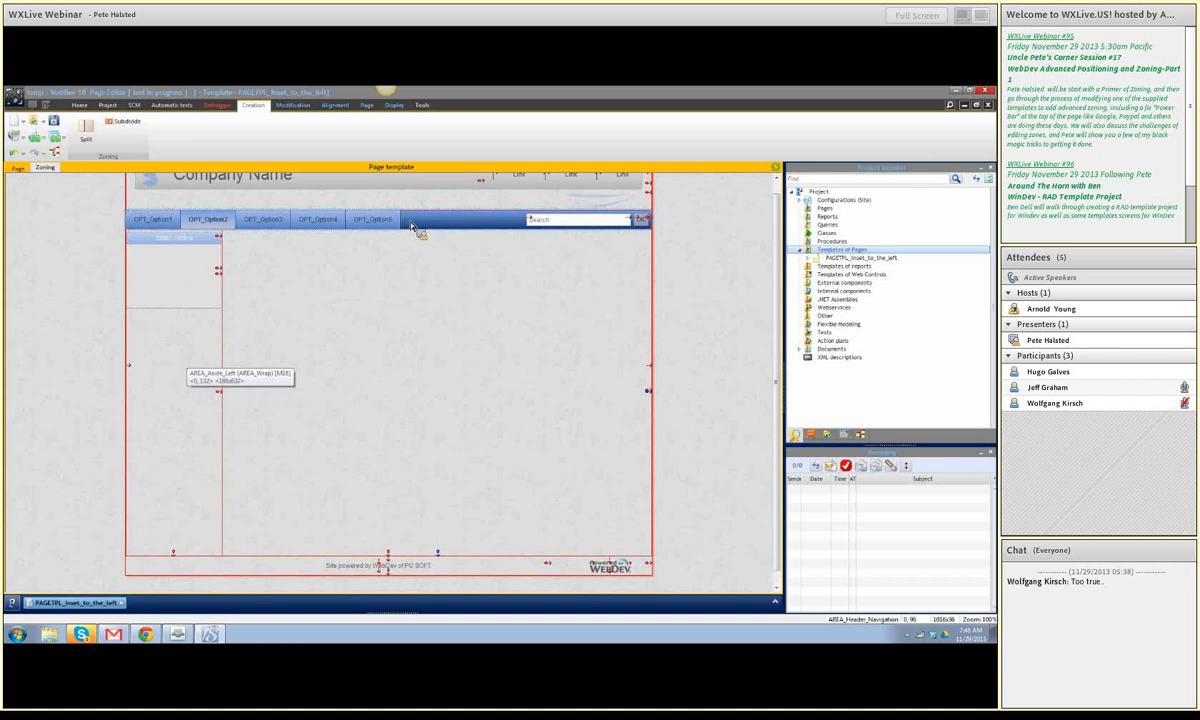
left_click(428, 388)
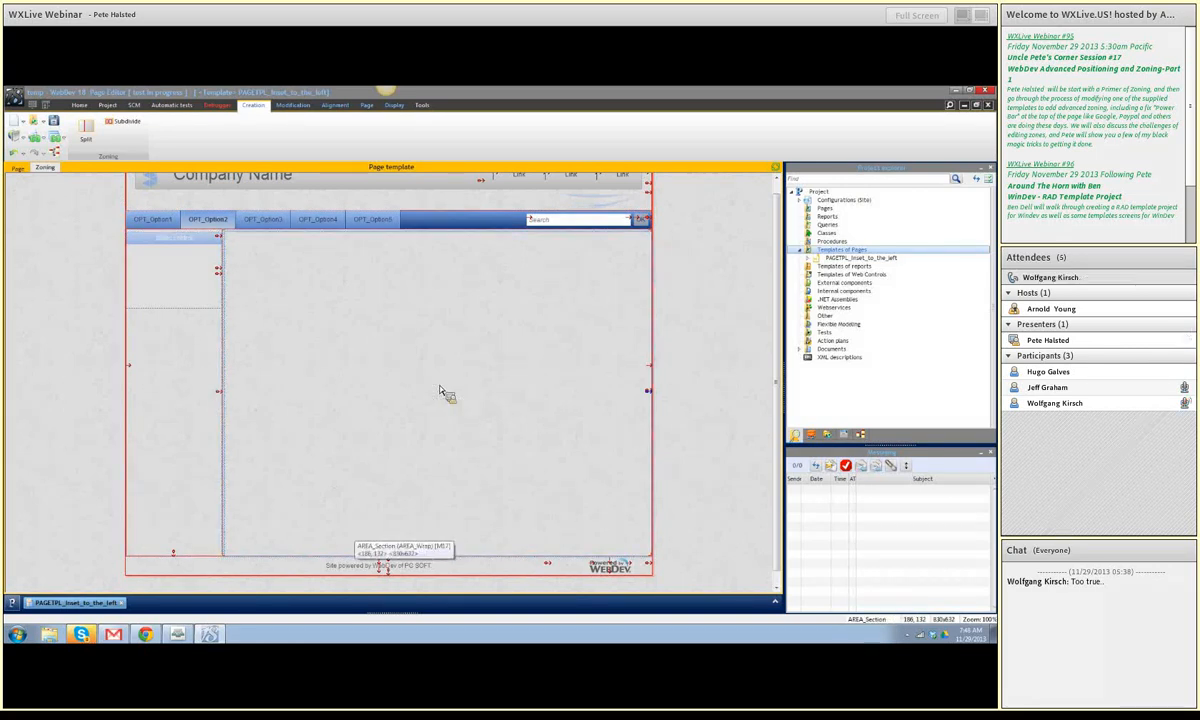
left_click(298, 568)
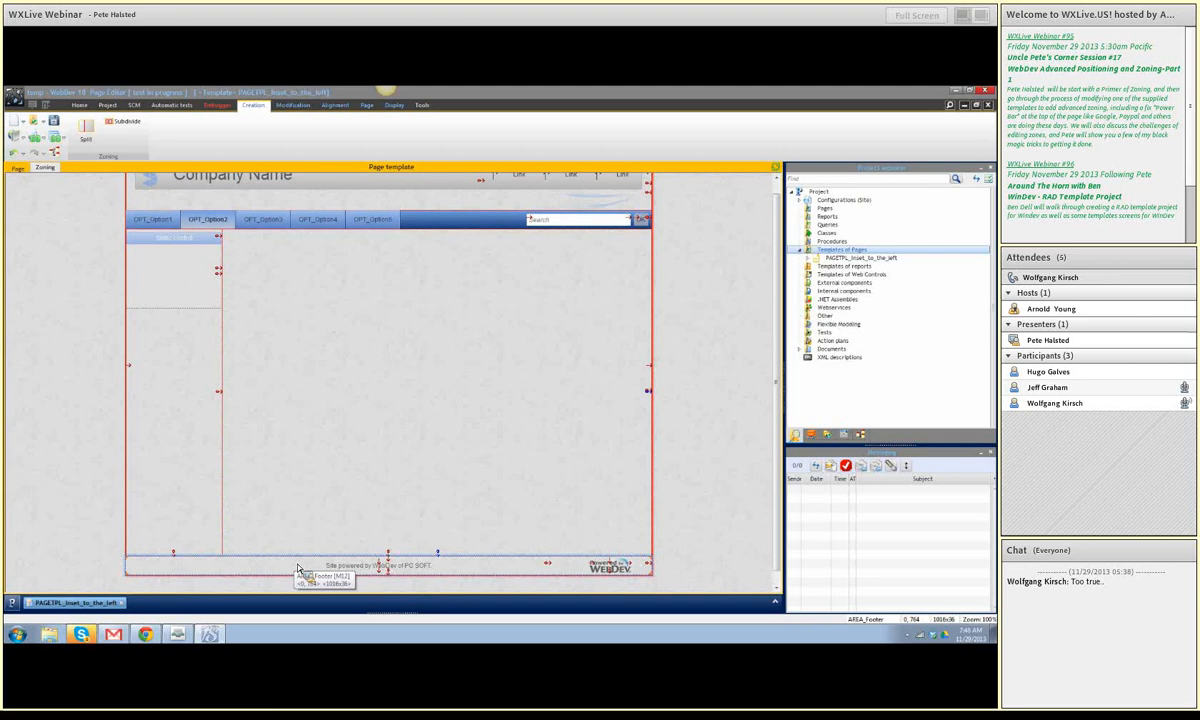
Step: Expand the template's controls in the project tree and examine the areas nested under AREA_Header, AREA_Wrap and AREA_Footer
left_click(812, 259)
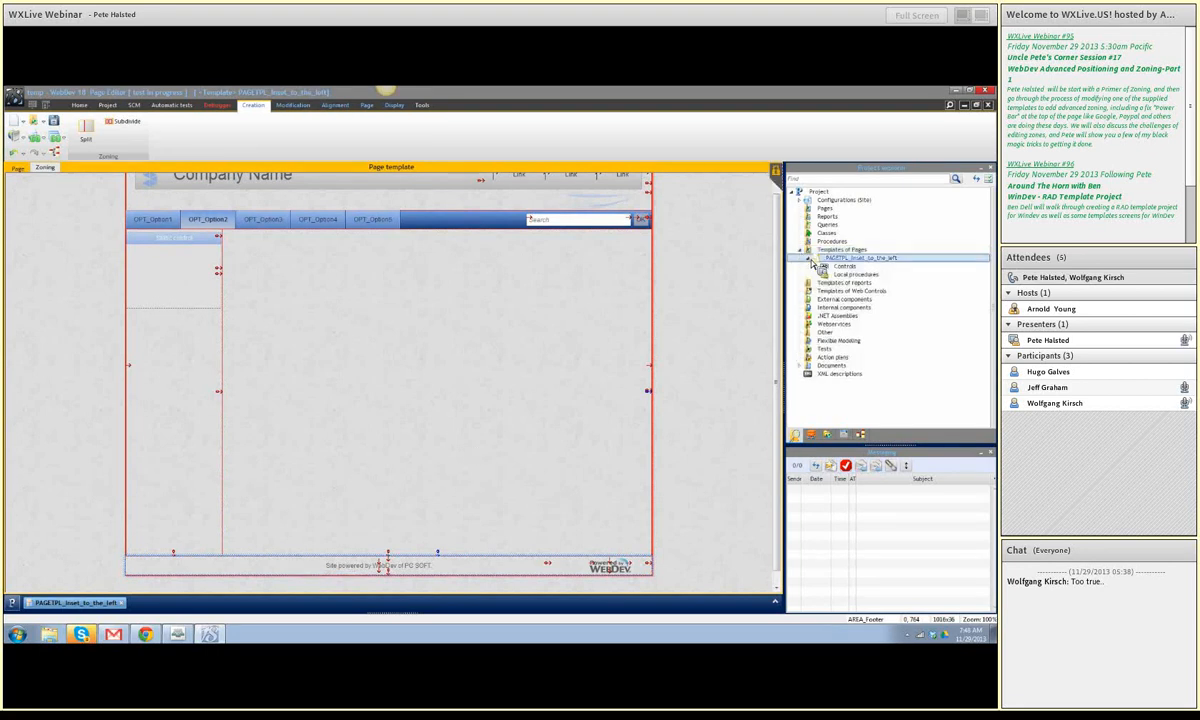
left_click(815, 266)
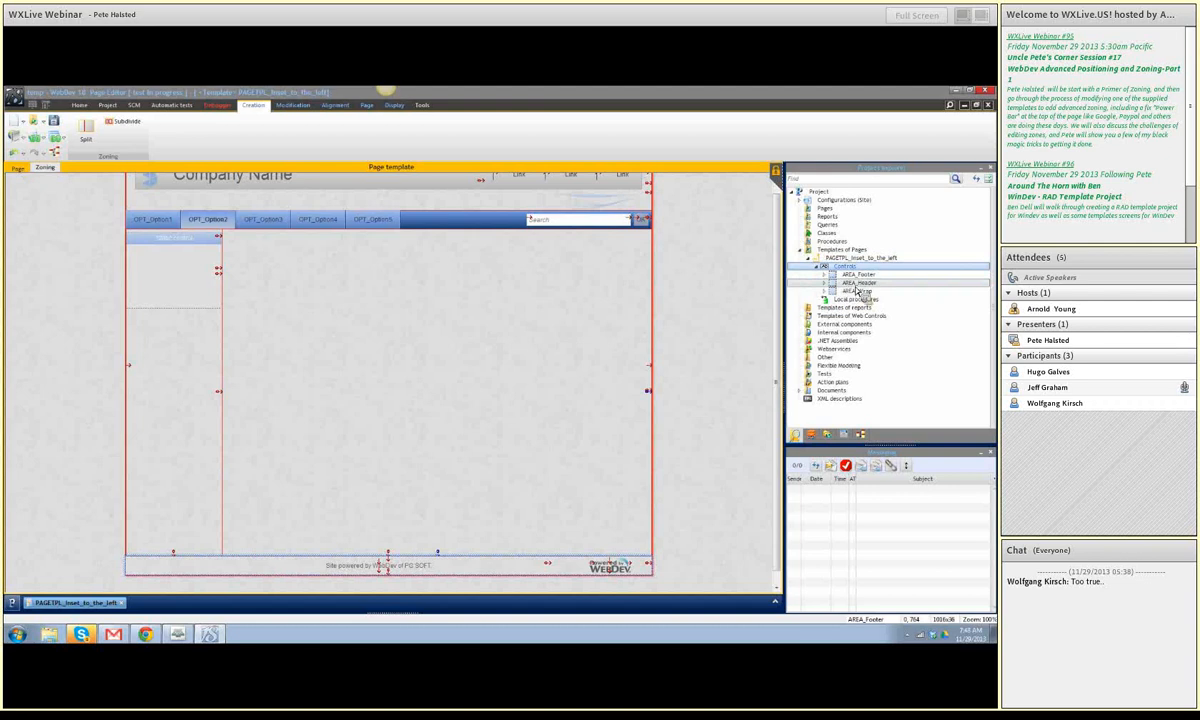
left_click(824, 283)
left_click(872, 291)
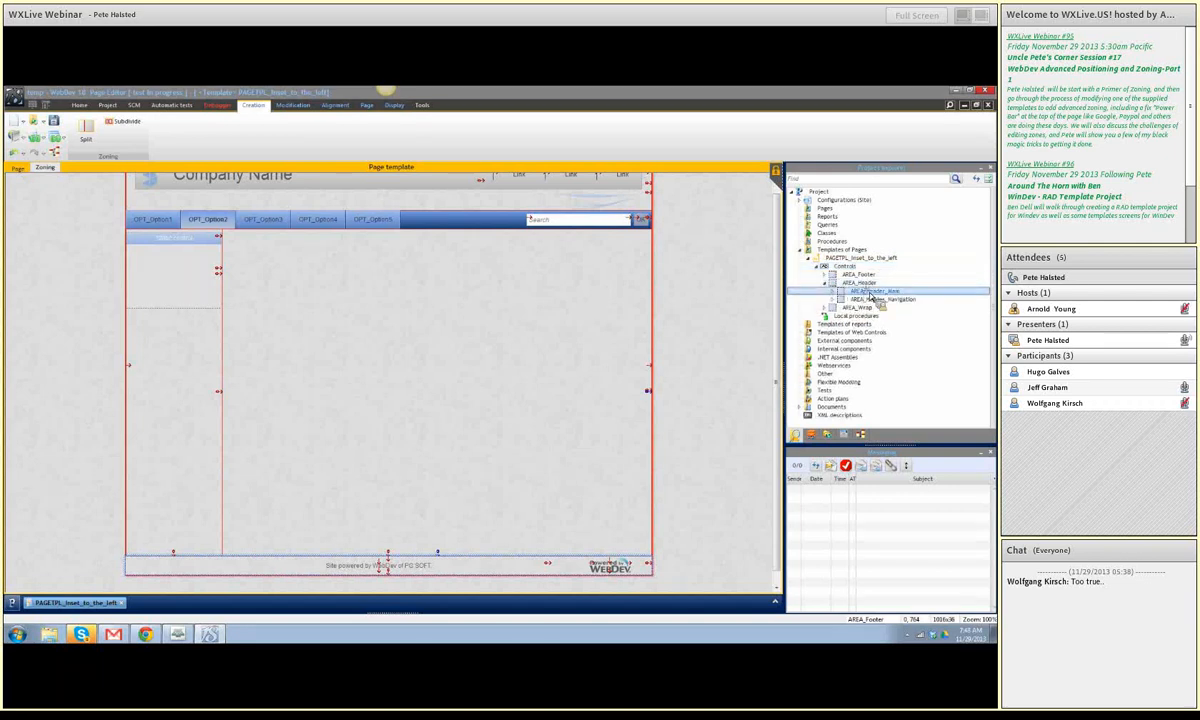
left_click(875, 300)
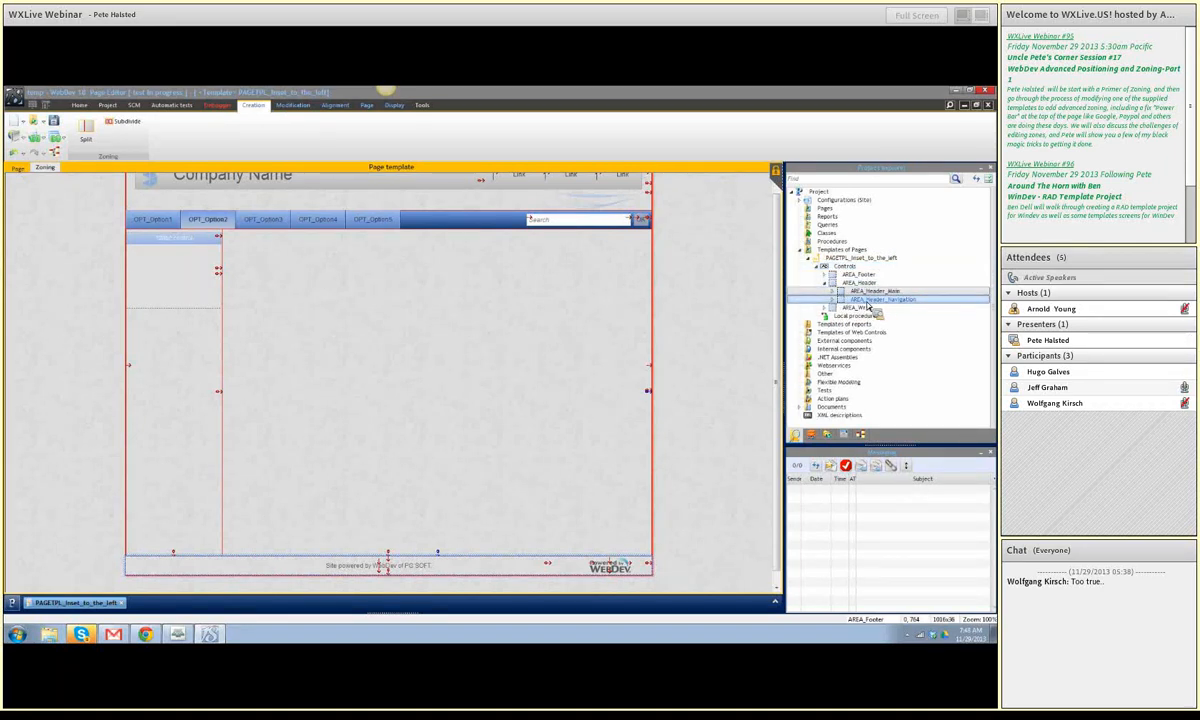
left_click(825, 308)
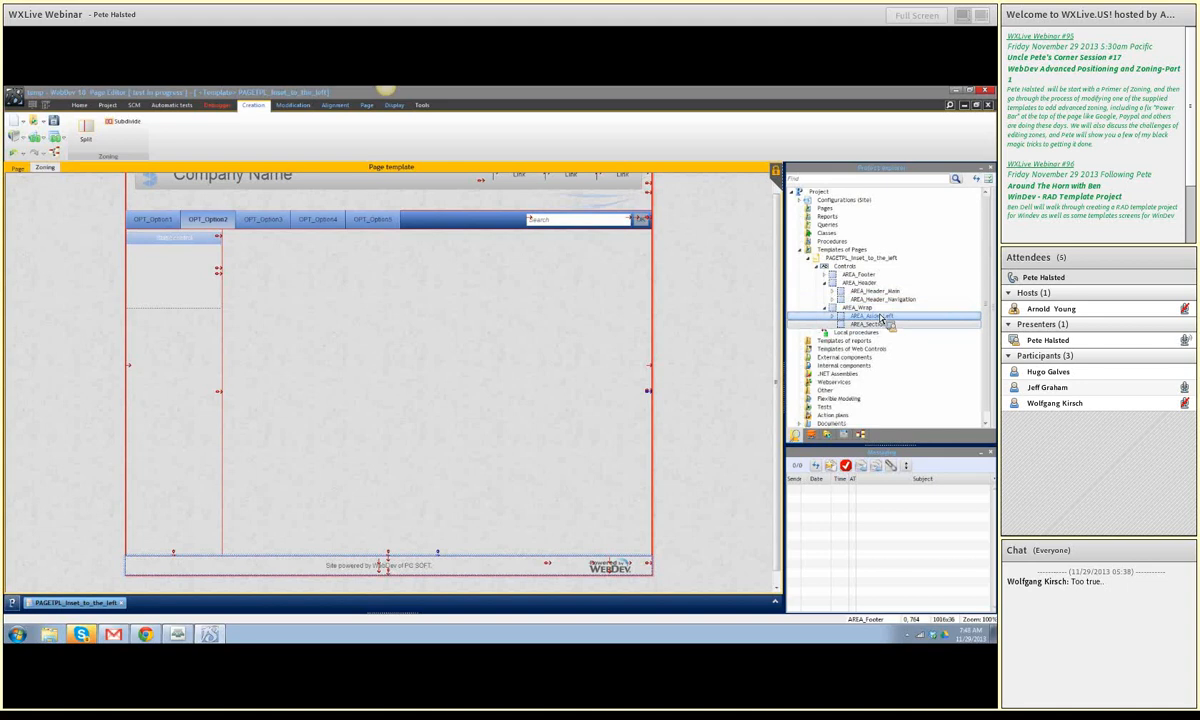
left_click(870, 324)
double_click(875, 274)
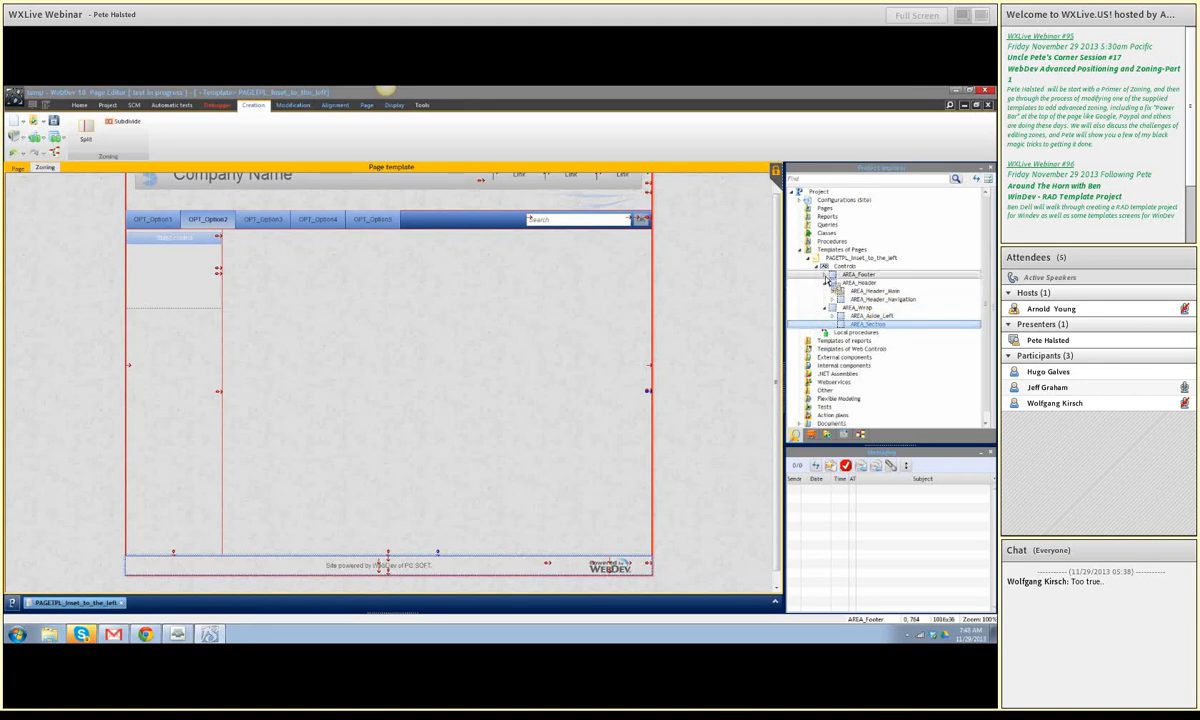
left_click_drag(898, 290, 703, 252)
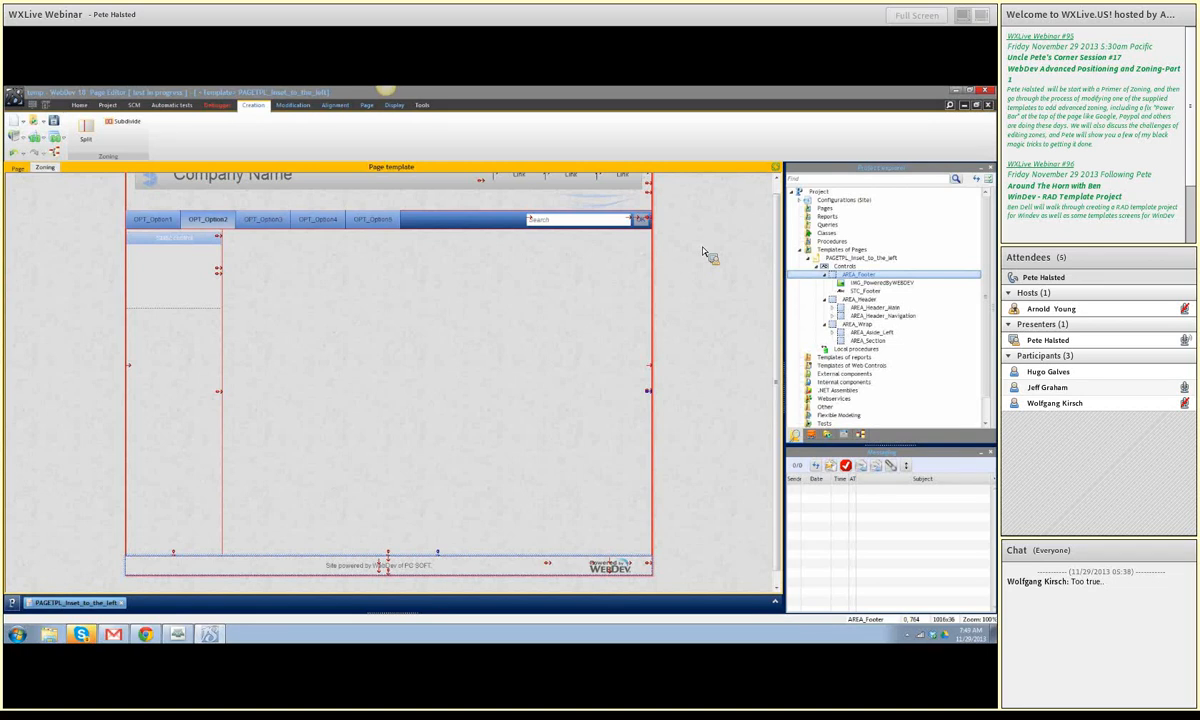
left_click_drag(703, 252, 703, 252)
left_click_drag(703, 252, 703, 252)
left_click_drag(703, 252, 703, 252)
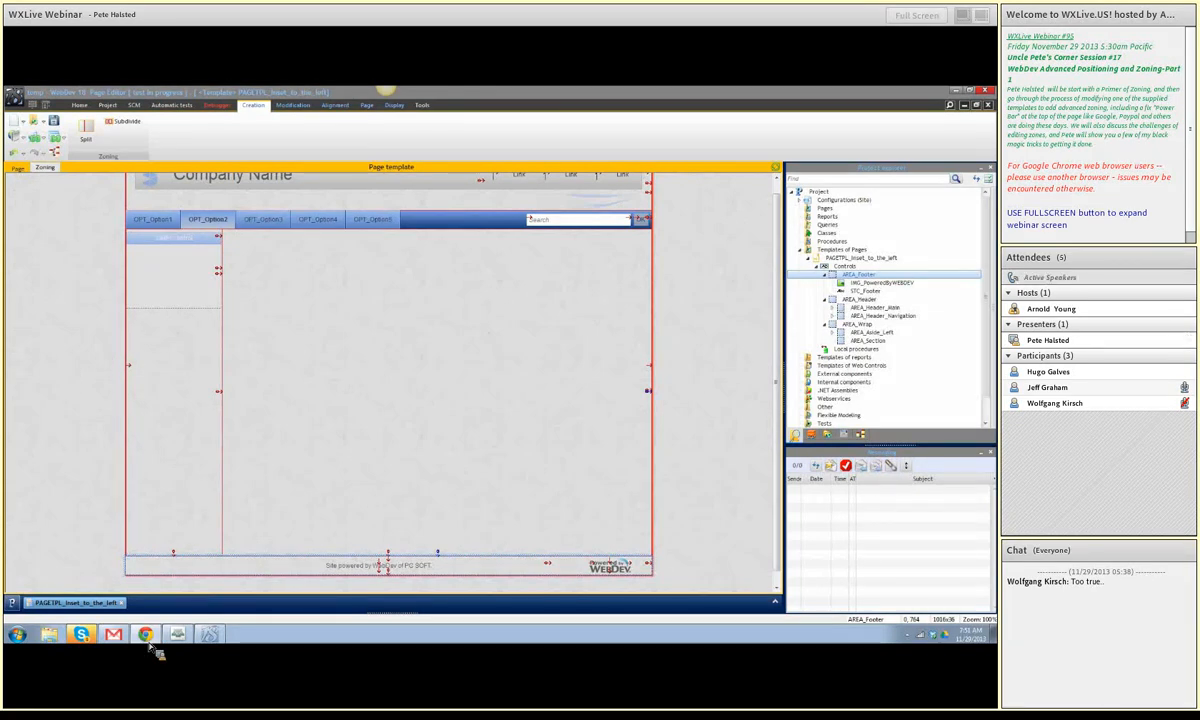
Step: Switch to the IGBT.US page in Chrome and examine how its power bar and page background behave while scrolling
left_click(145, 634)
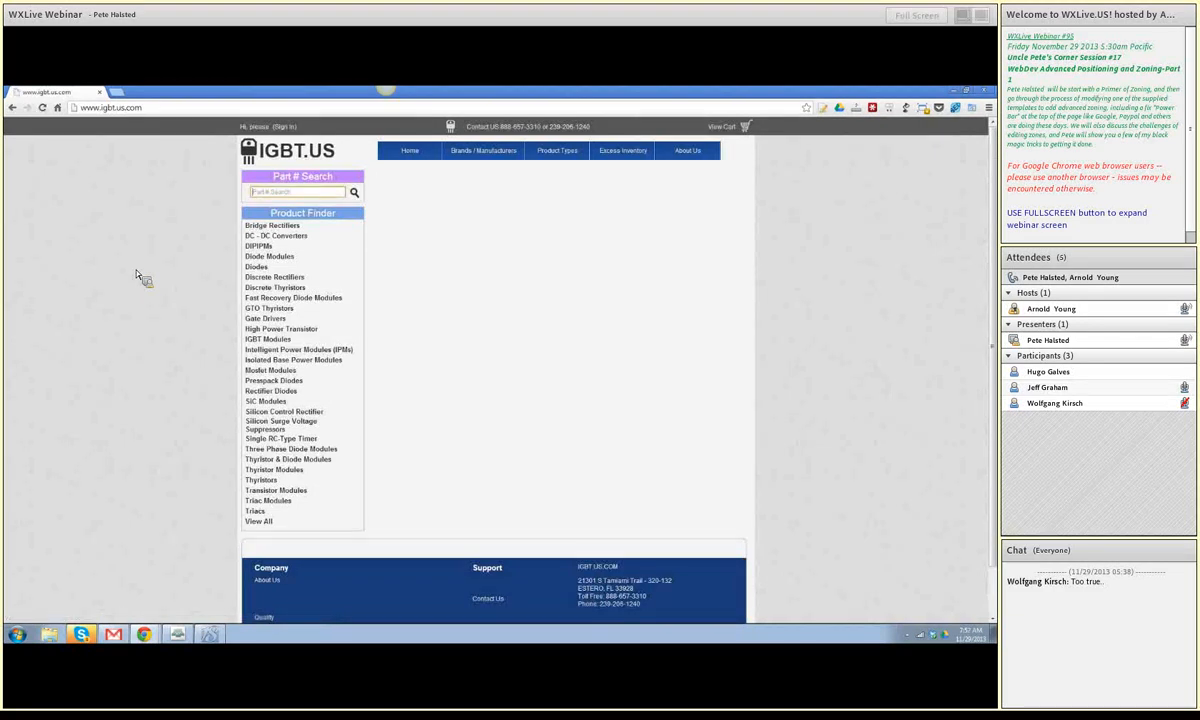
scroll(180, 265, "down", 1)
scroll(190, 262, "up", 1)
scroll(760, 312, "down", 1)
scroll(665, 312, "up", 1)
scroll(480, 330, "down", 1)
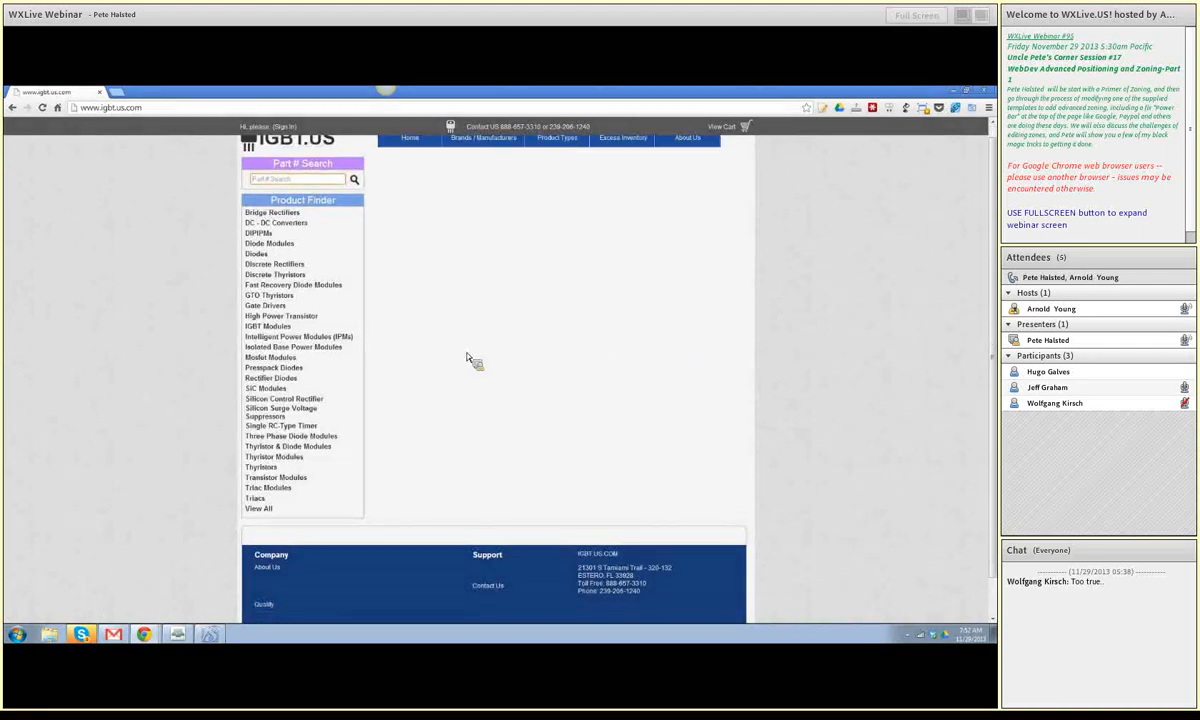
scroll(466, 358, "up", 1)
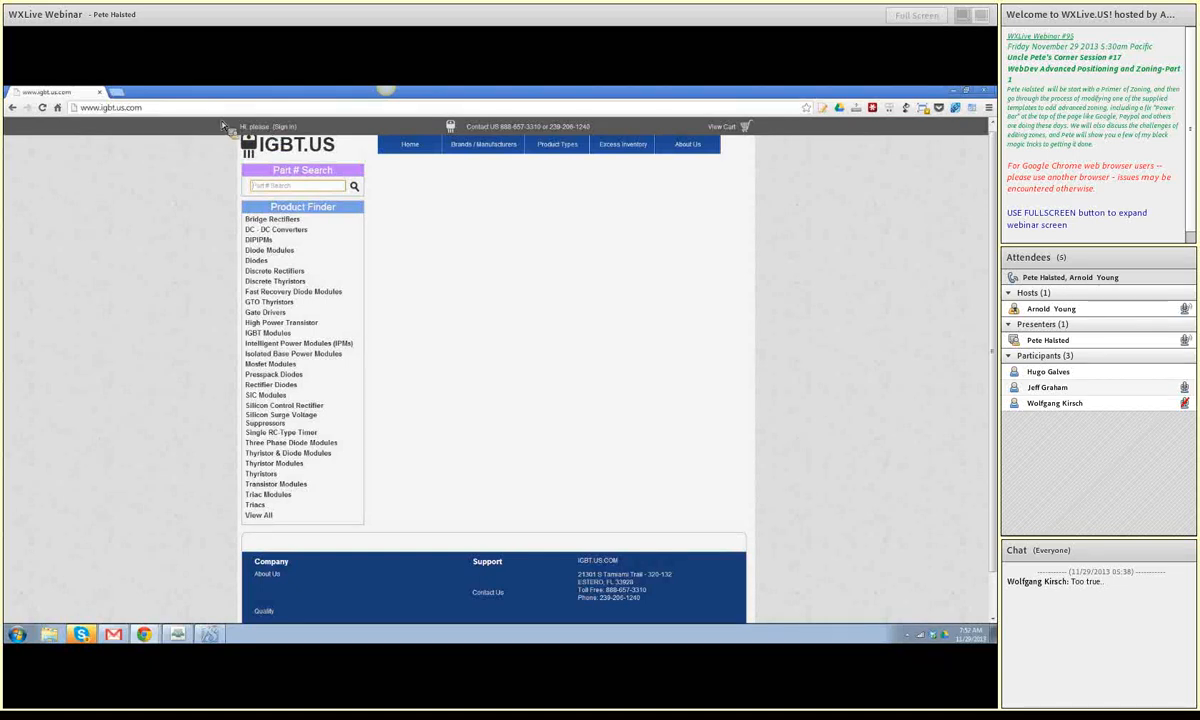
left_click(557, 144)
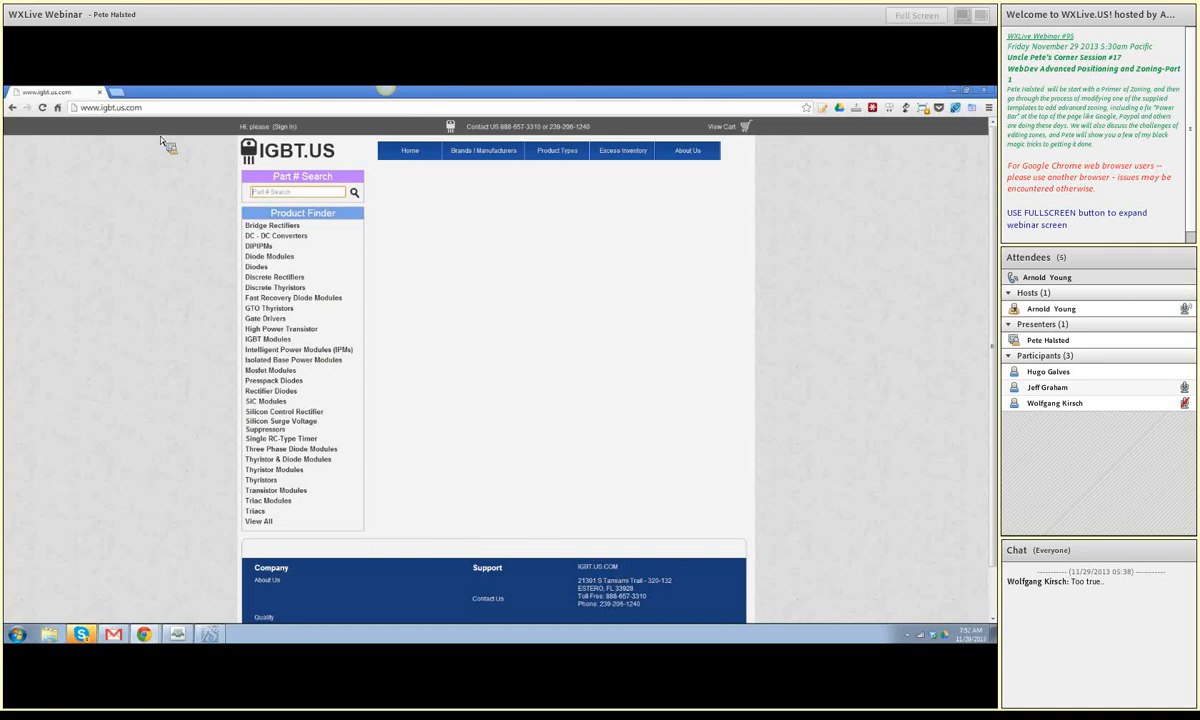
scroll(130, 252, "down", 1)
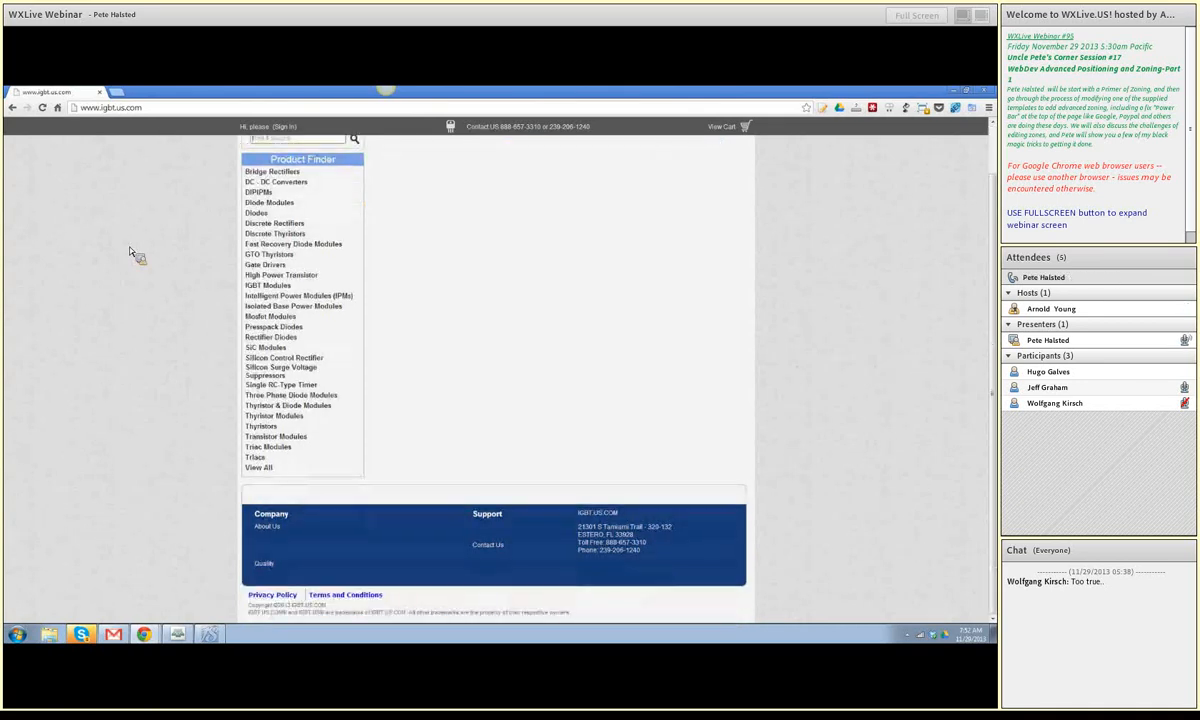
scroll(132, 252, "up", 1)
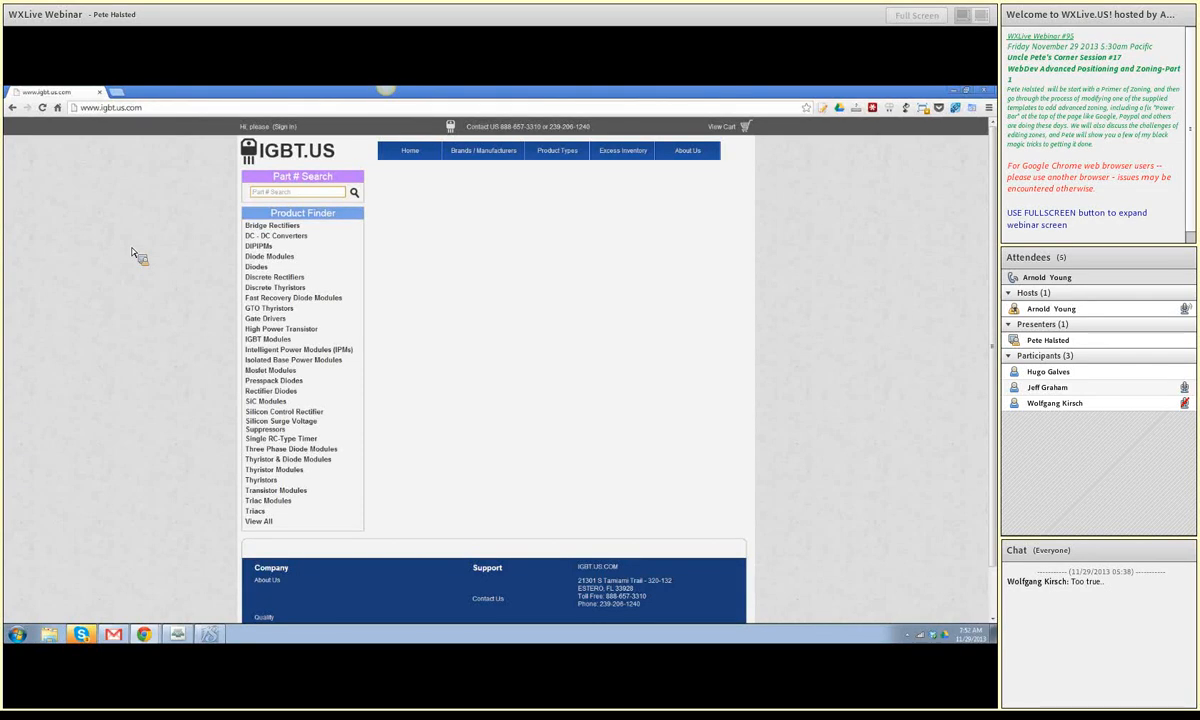
Step: Return to WebDev and rename the AREA_Header_Main layout area as zonePowerBar, applying the change
mouse_move(212, 638)
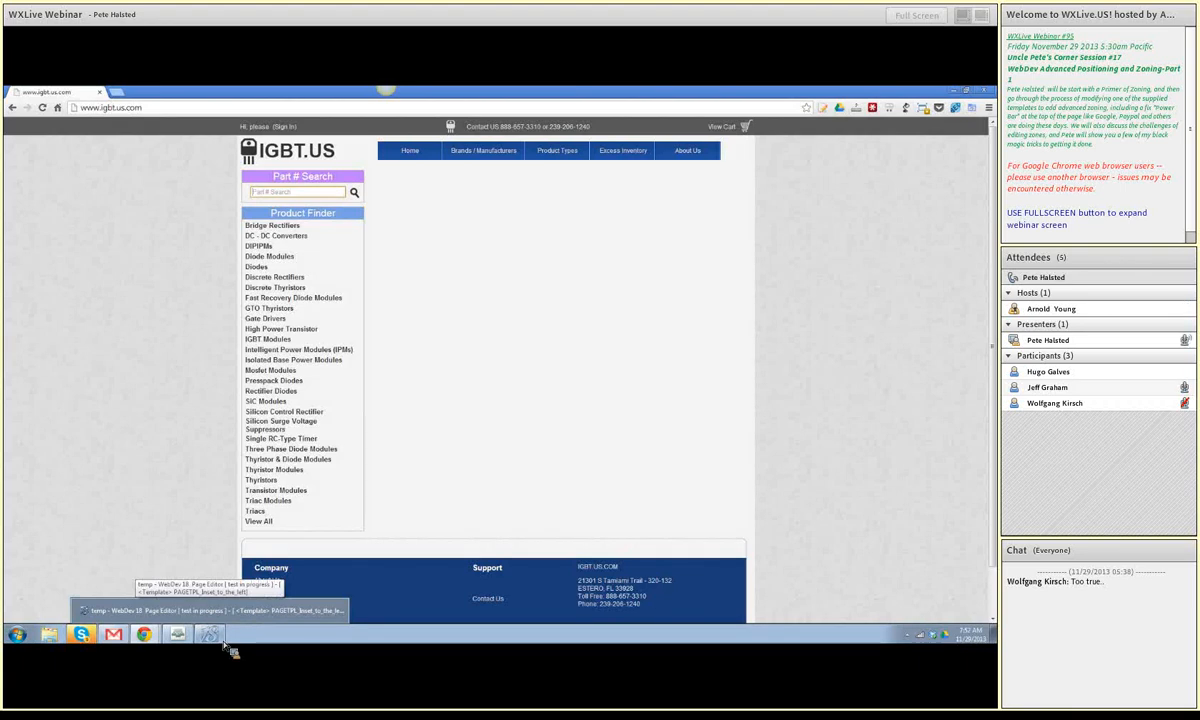
left_click(212, 636)
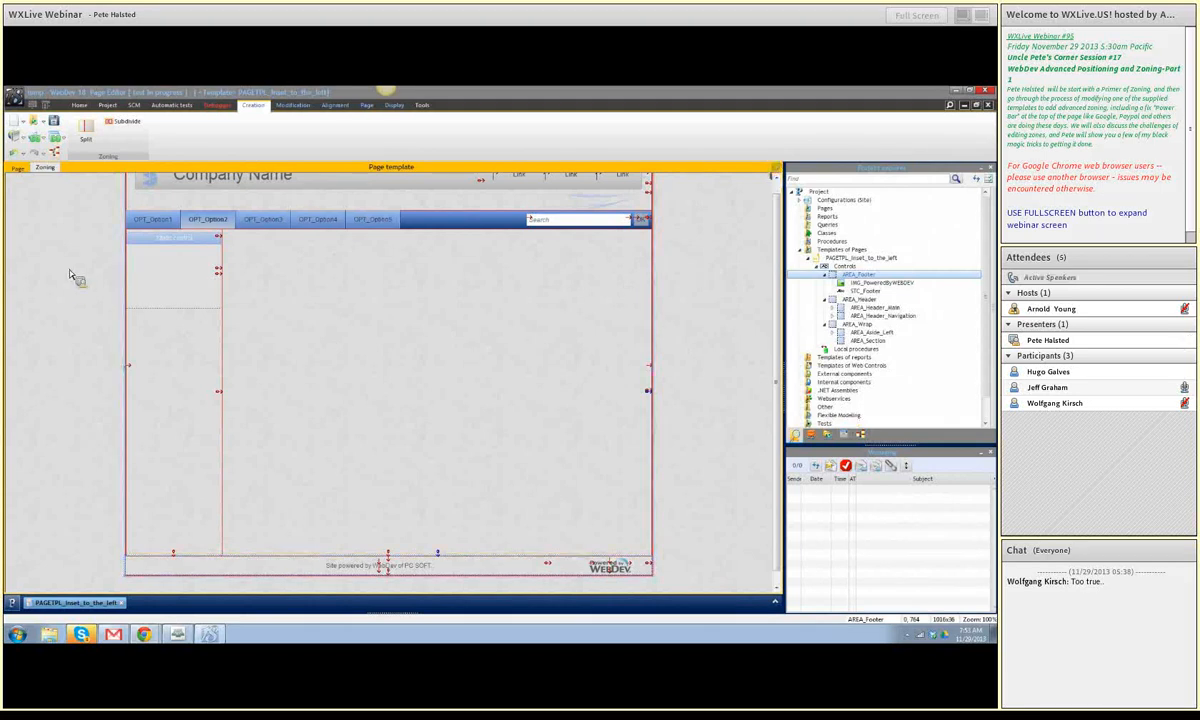
scroll(72, 277, "up", 1)
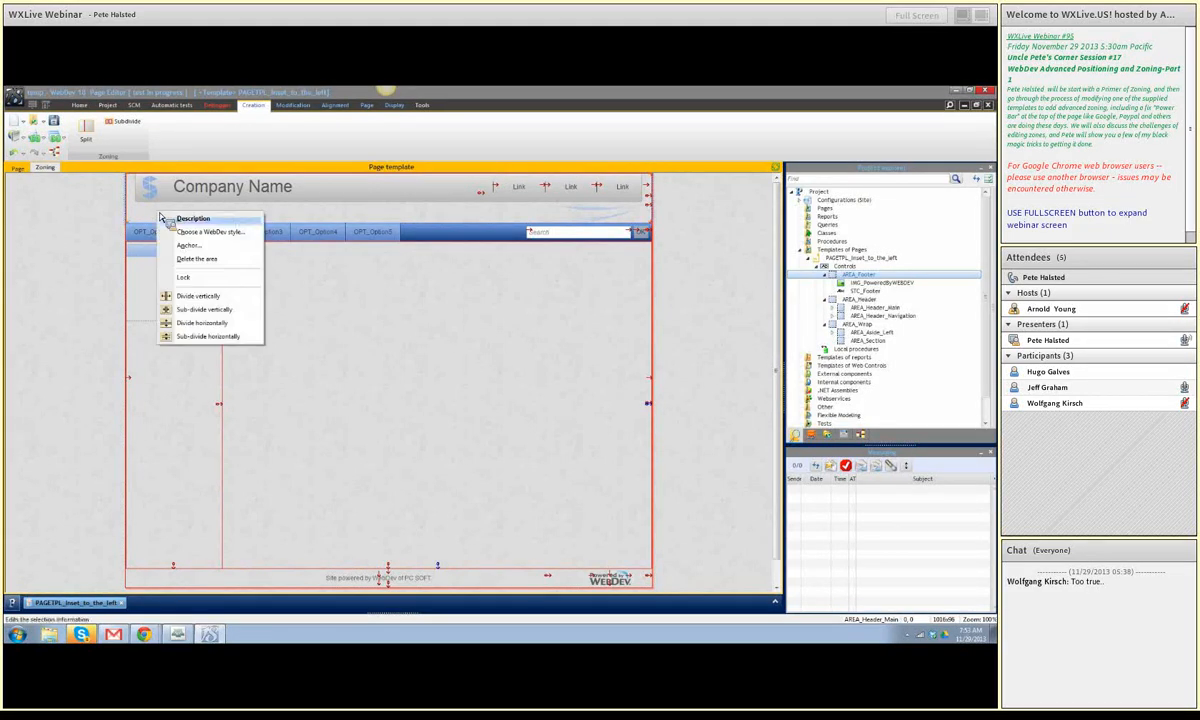
double_click(170, 203)
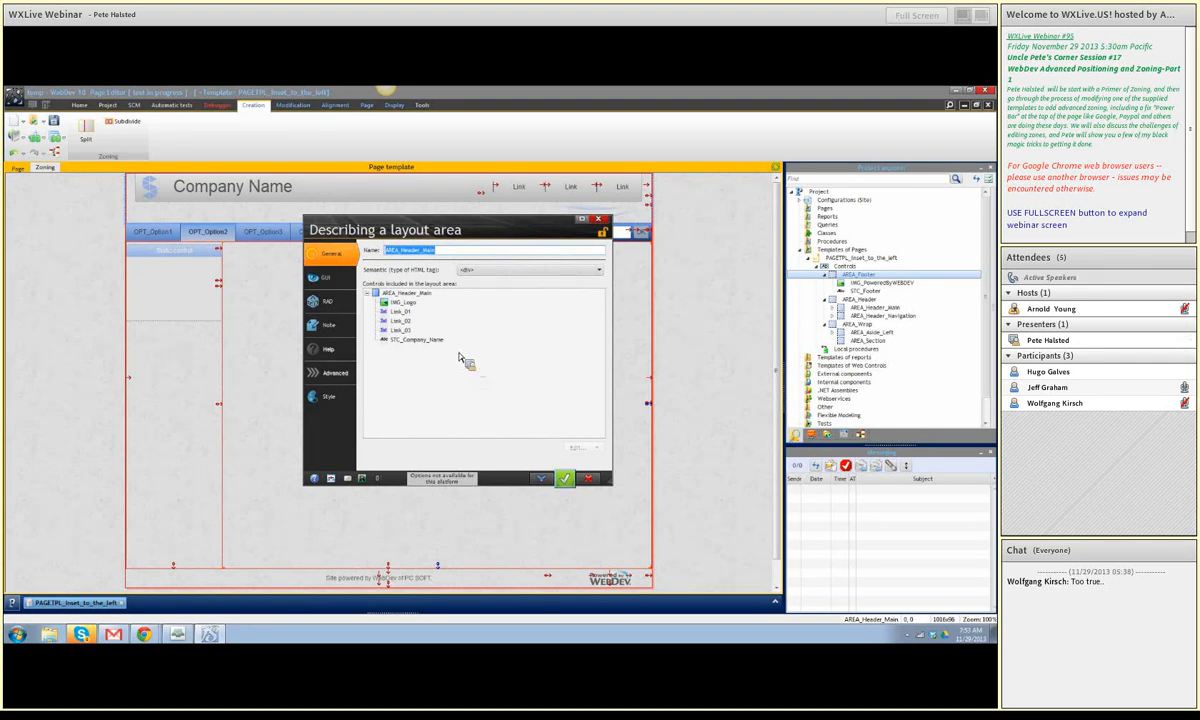
left_click(402, 255)
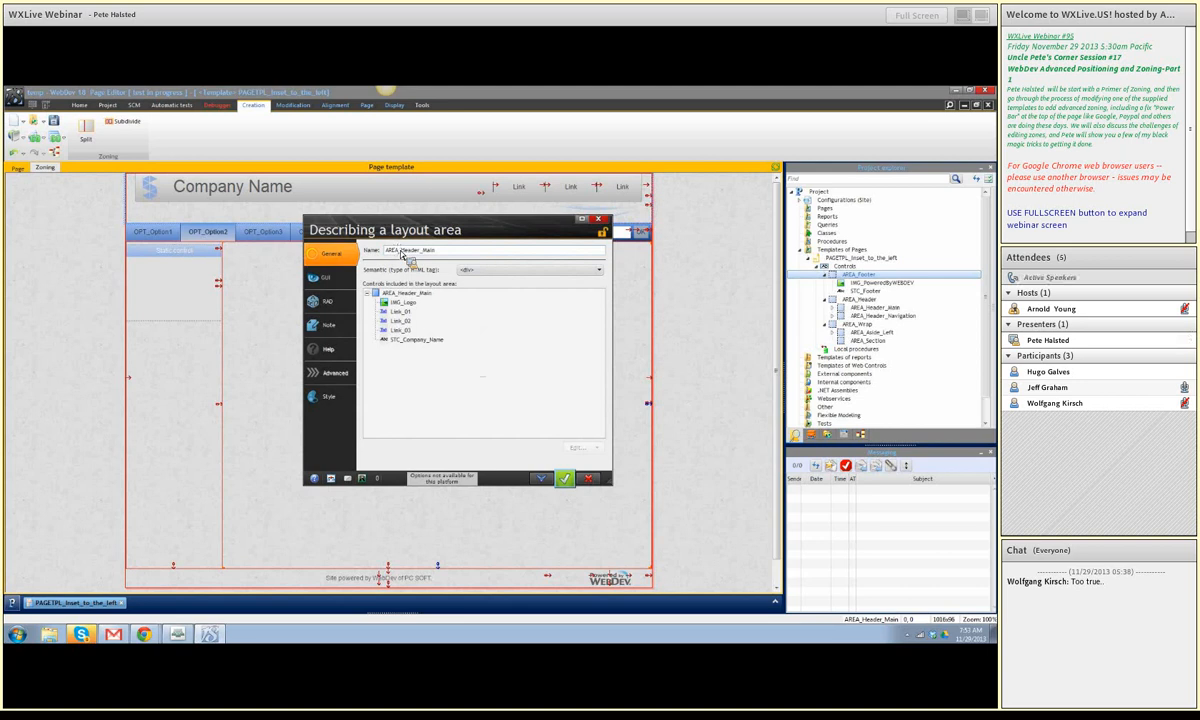
left_click_drag(402, 252, 384, 252)
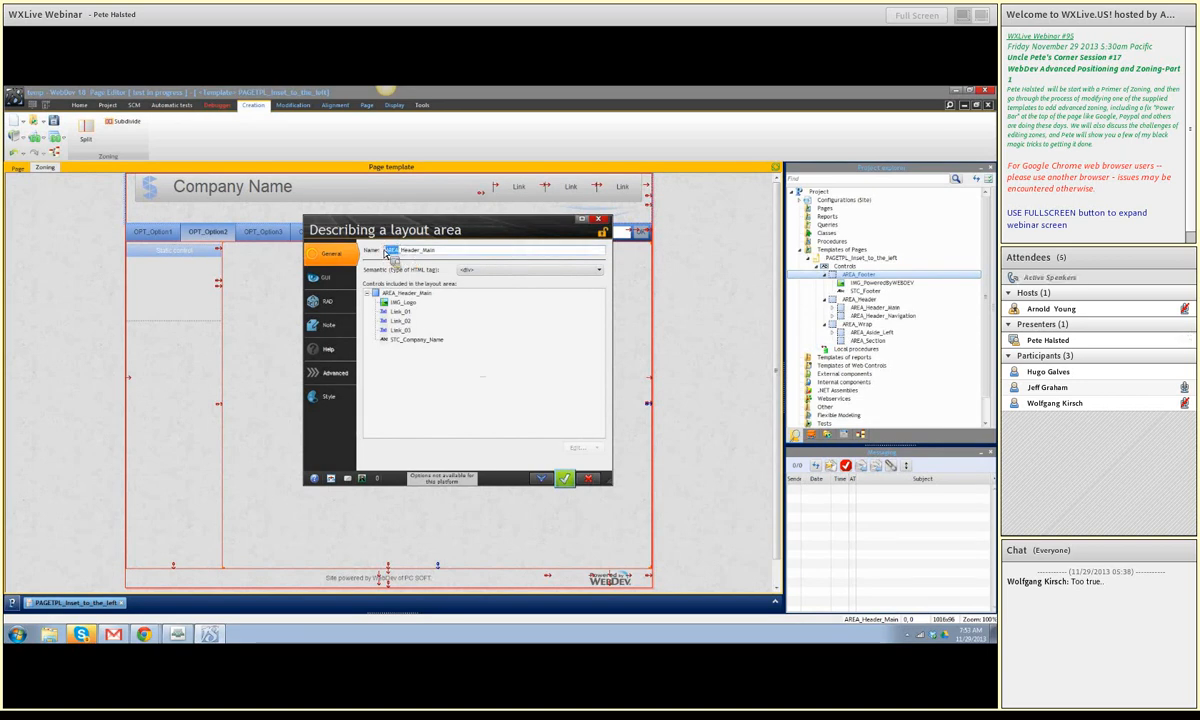
left_click(404, 258)
left_click_drag(404, 256, 384, 253)
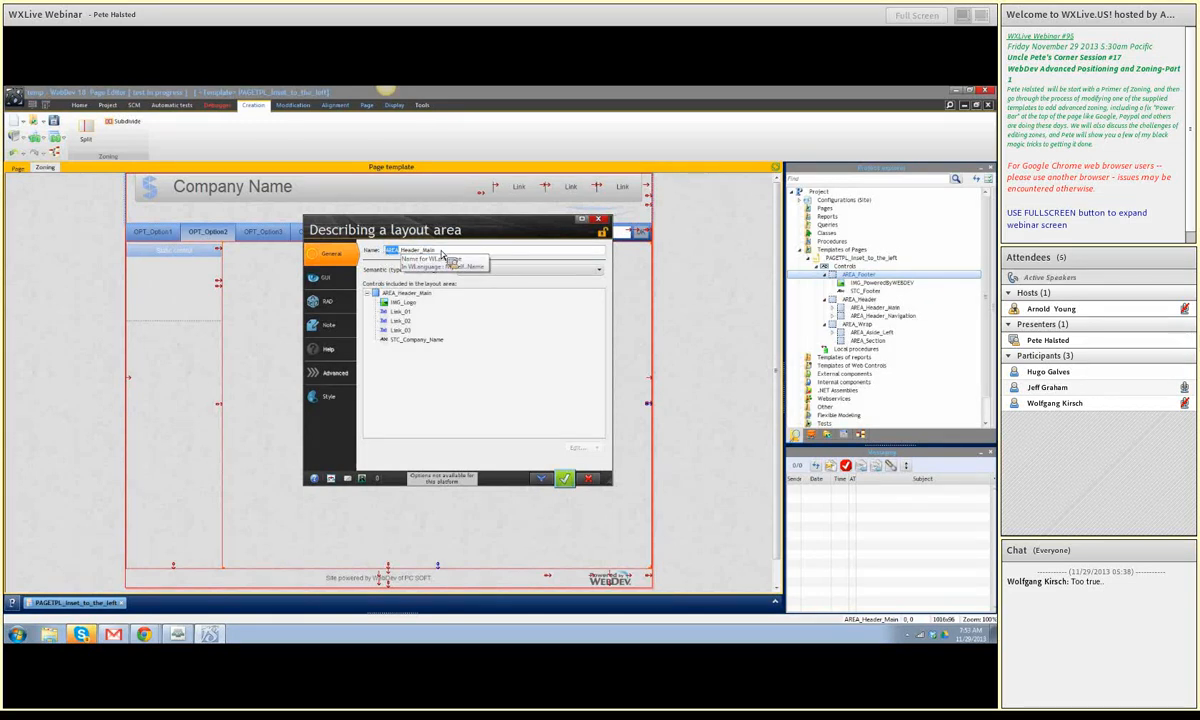
double_click(414, 252)
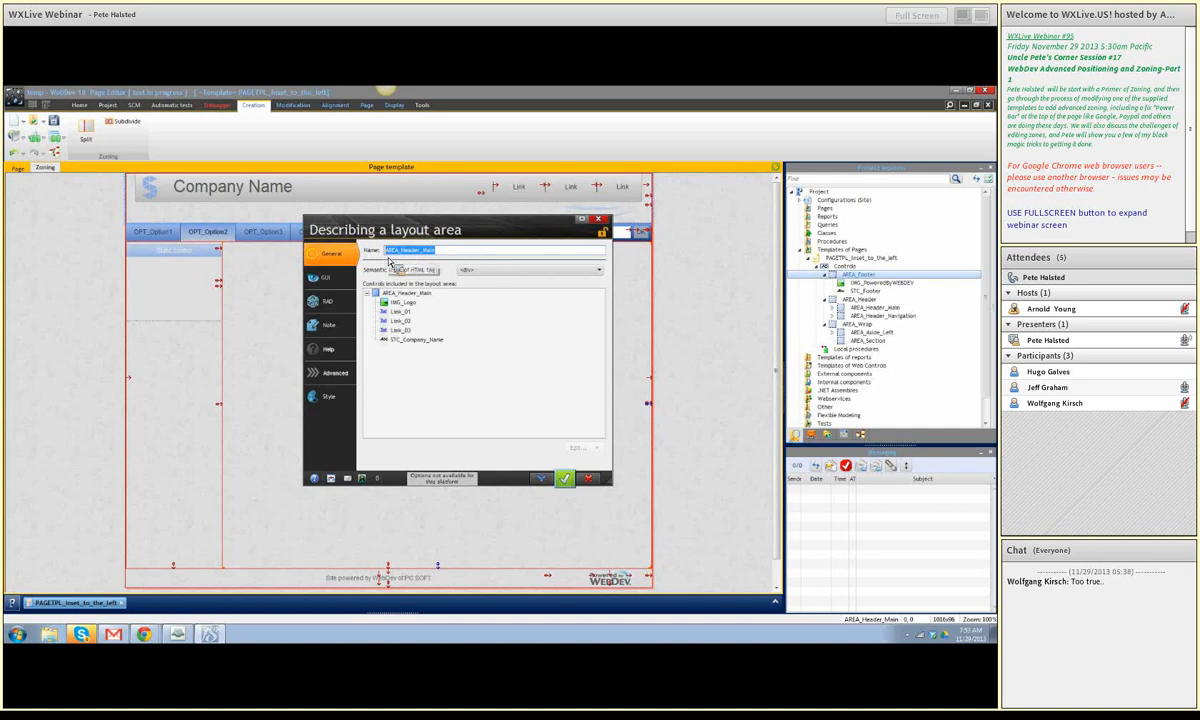
type("zonePo")
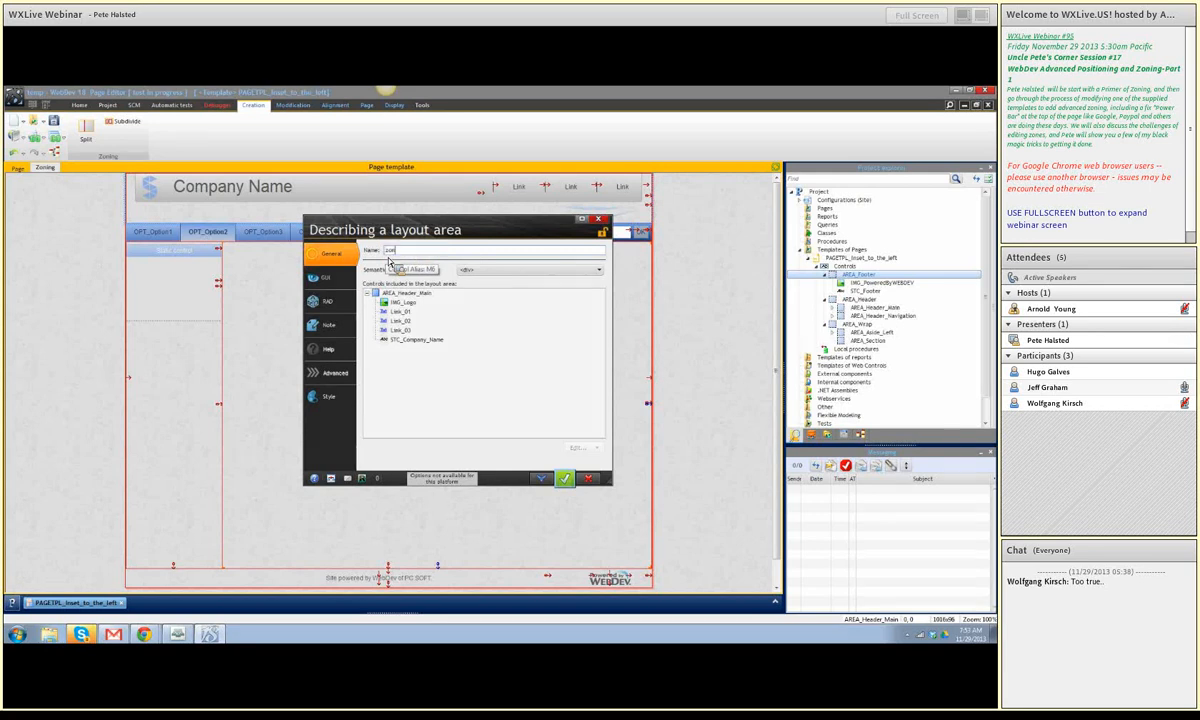
type("werBar")
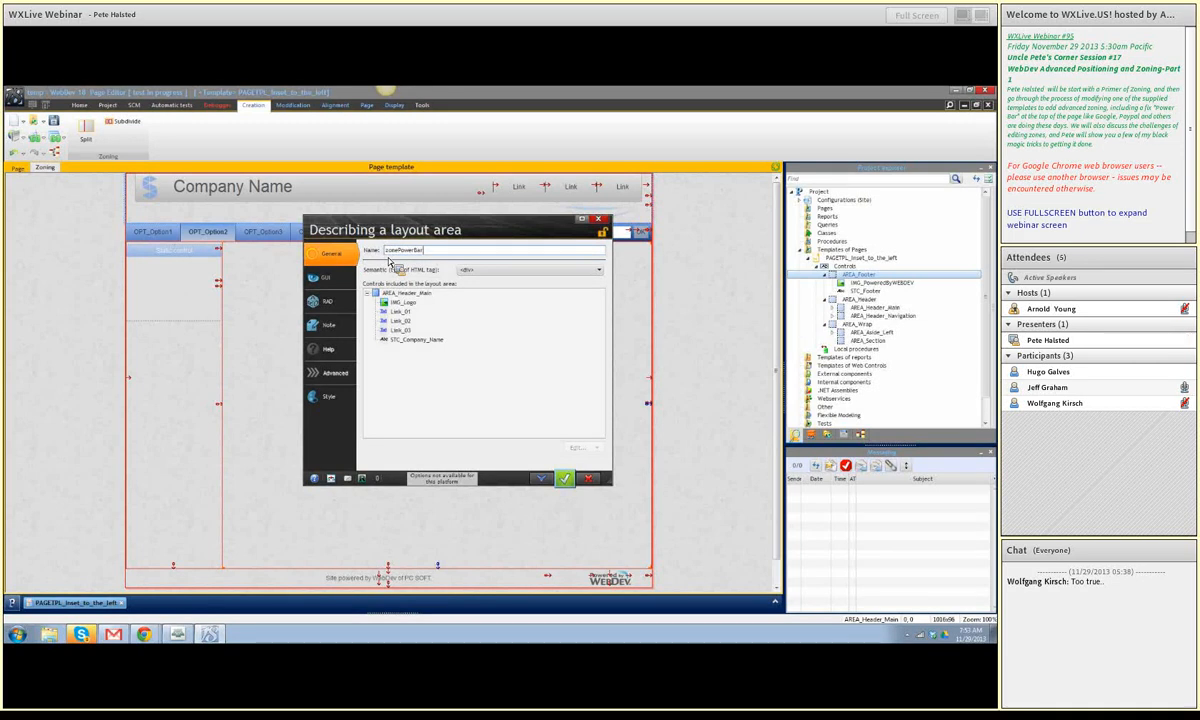
left_click(541, 480)
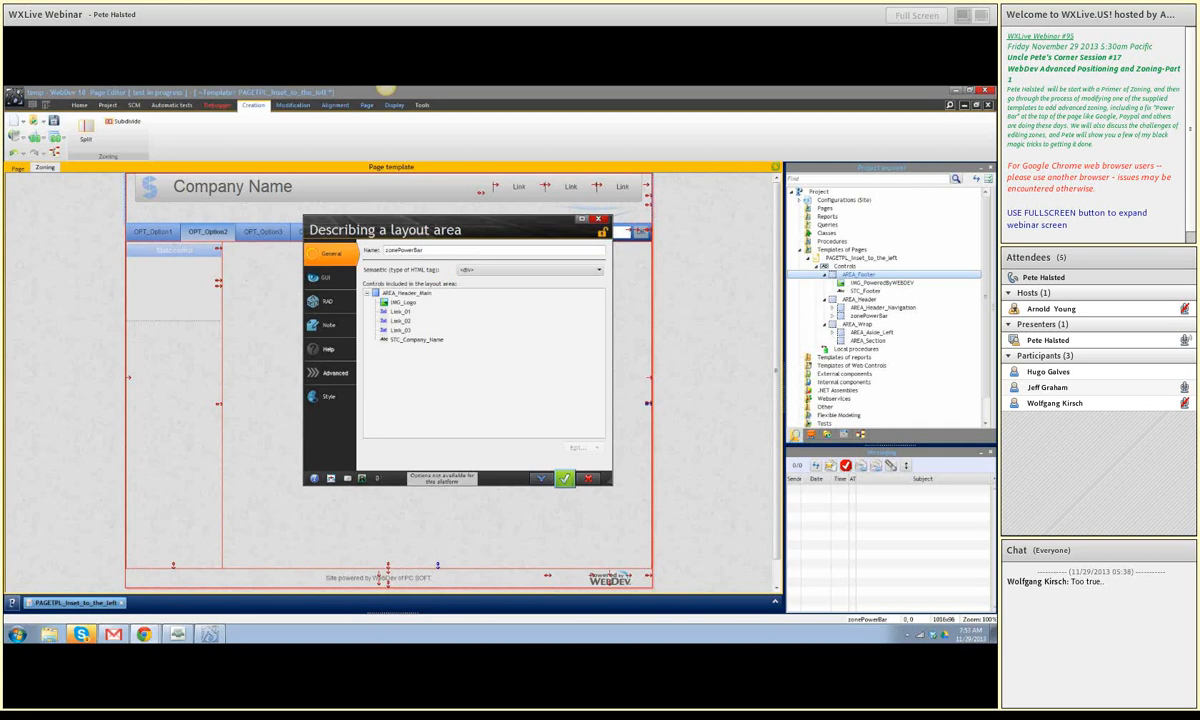
Step: Make zonePowerBar fixed in "Always fixed + anchor" mode and validate its anchoring with the width set to "Adapt to browser"
left_click(341, 287)
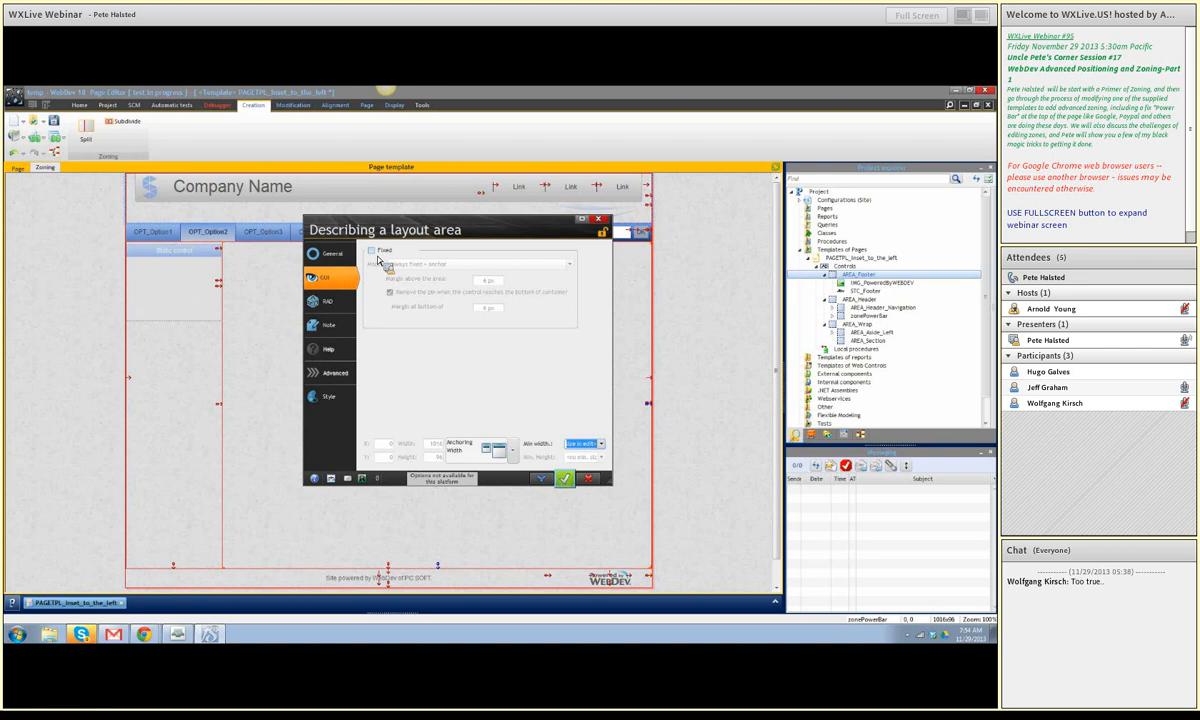
left_click(377, 257)
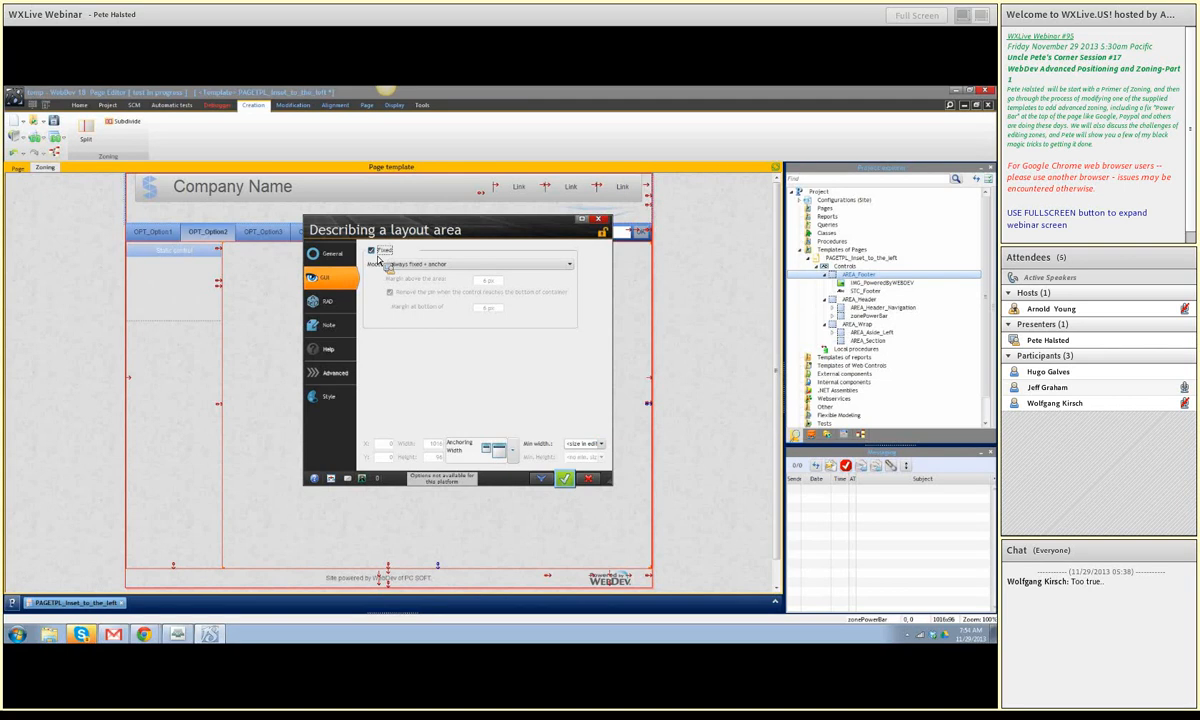
left_click(396, 264)
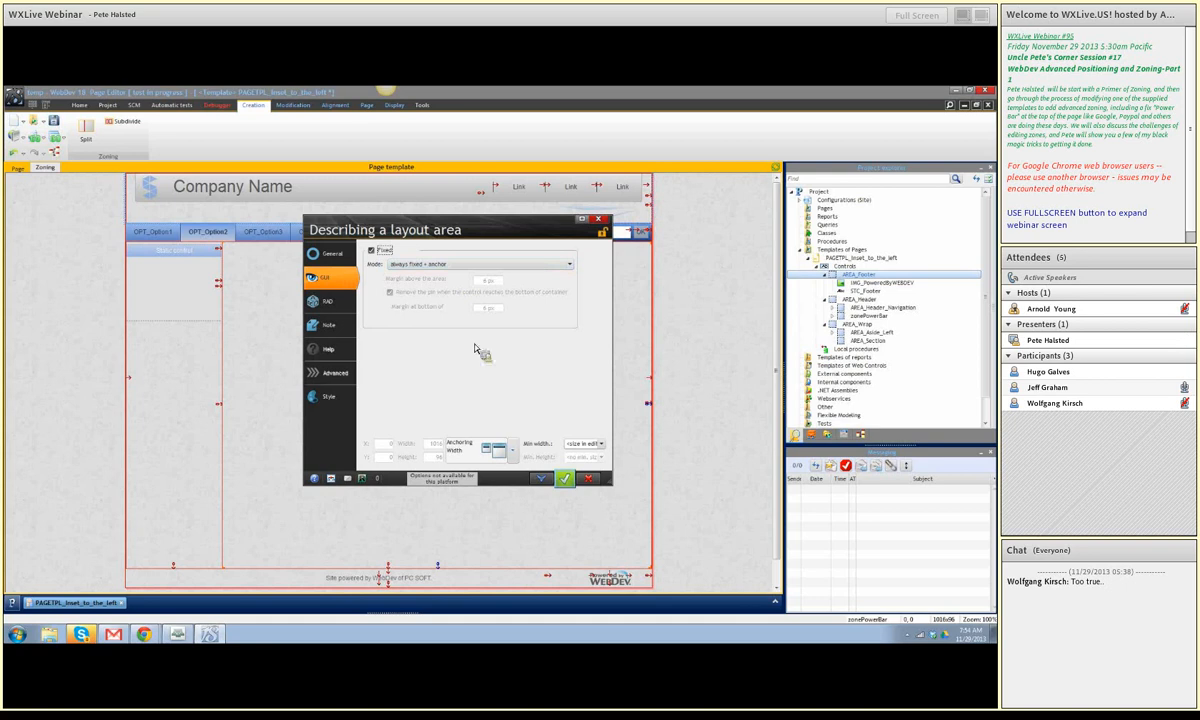
left_click(505, 452)
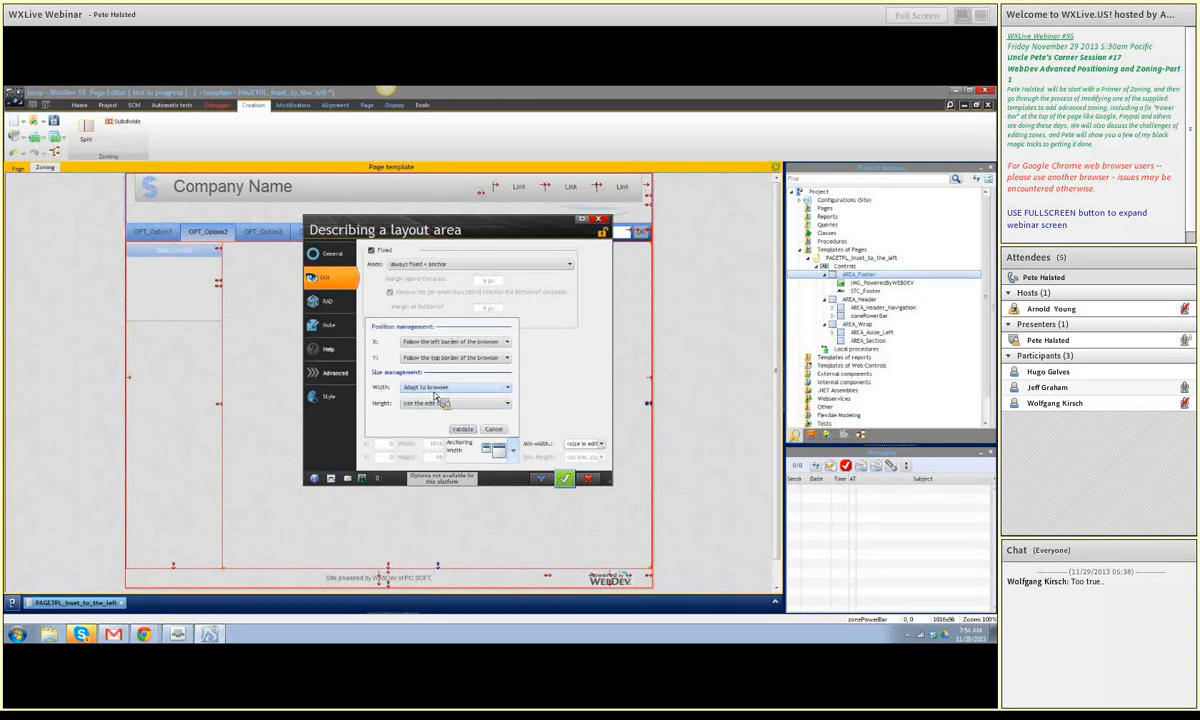
left_click(461, 428)
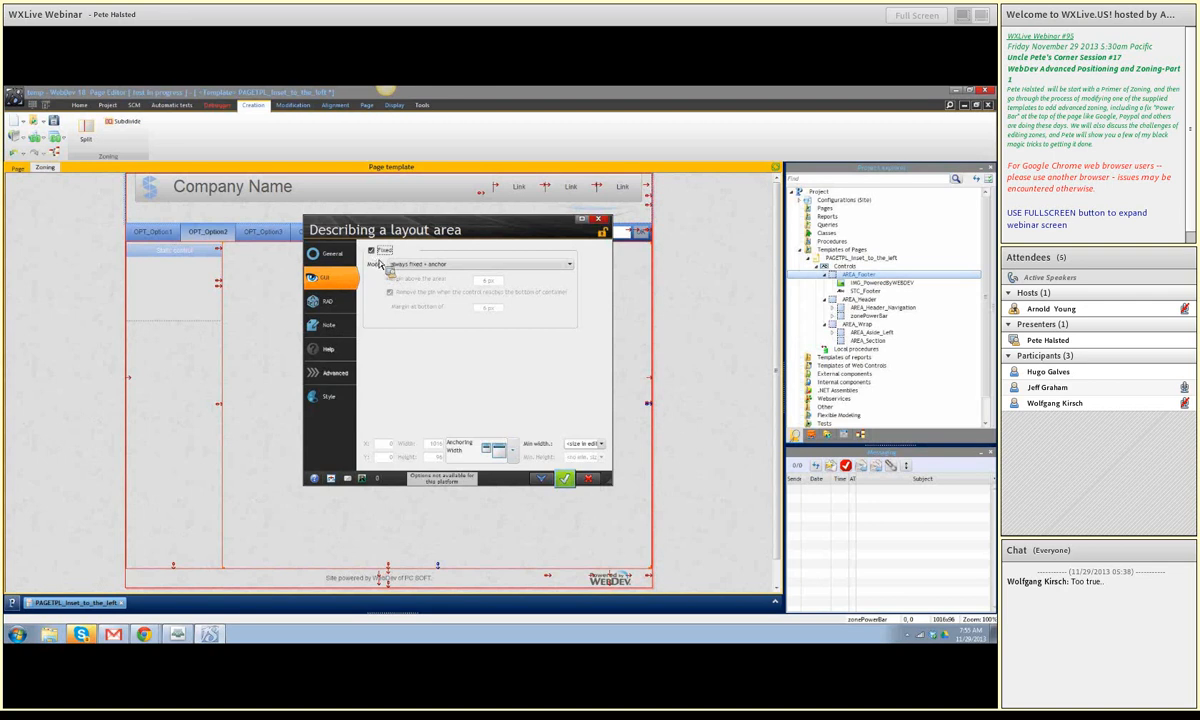
Step: Set zonePowerBar's background color to the dark grey skin color Negative (Bckgrd 3), and move the description dialog clear of the header
left_click(330, 398)
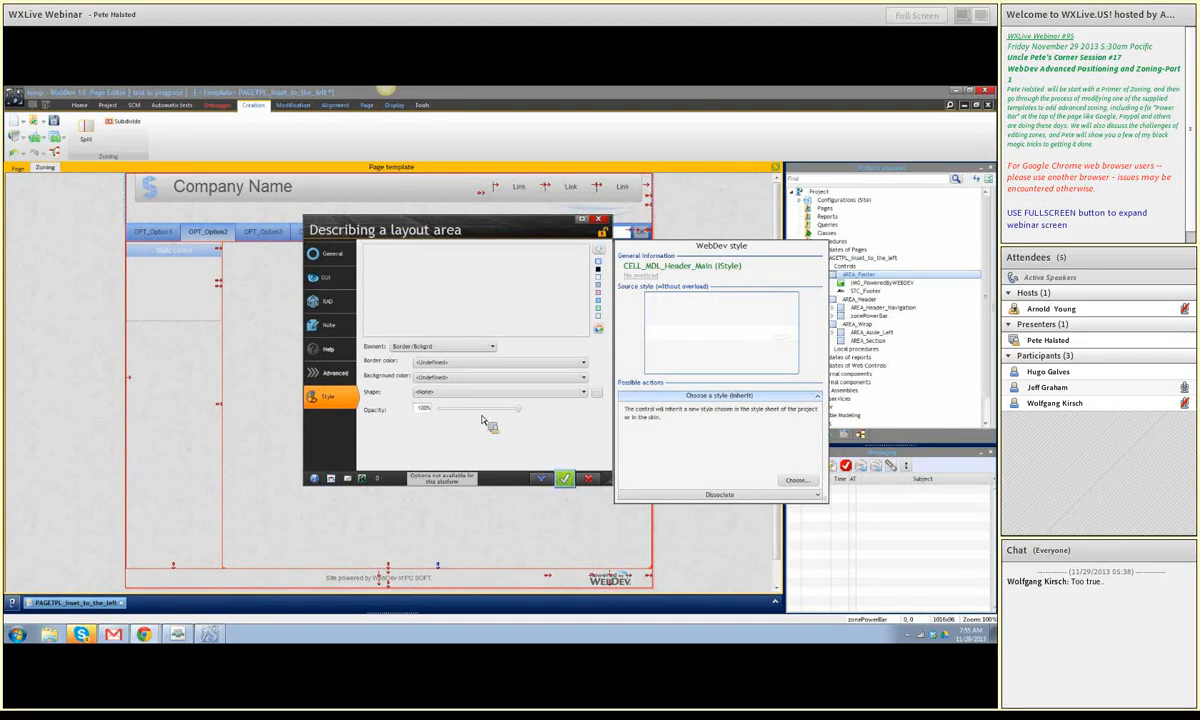
left_click(445, 379)
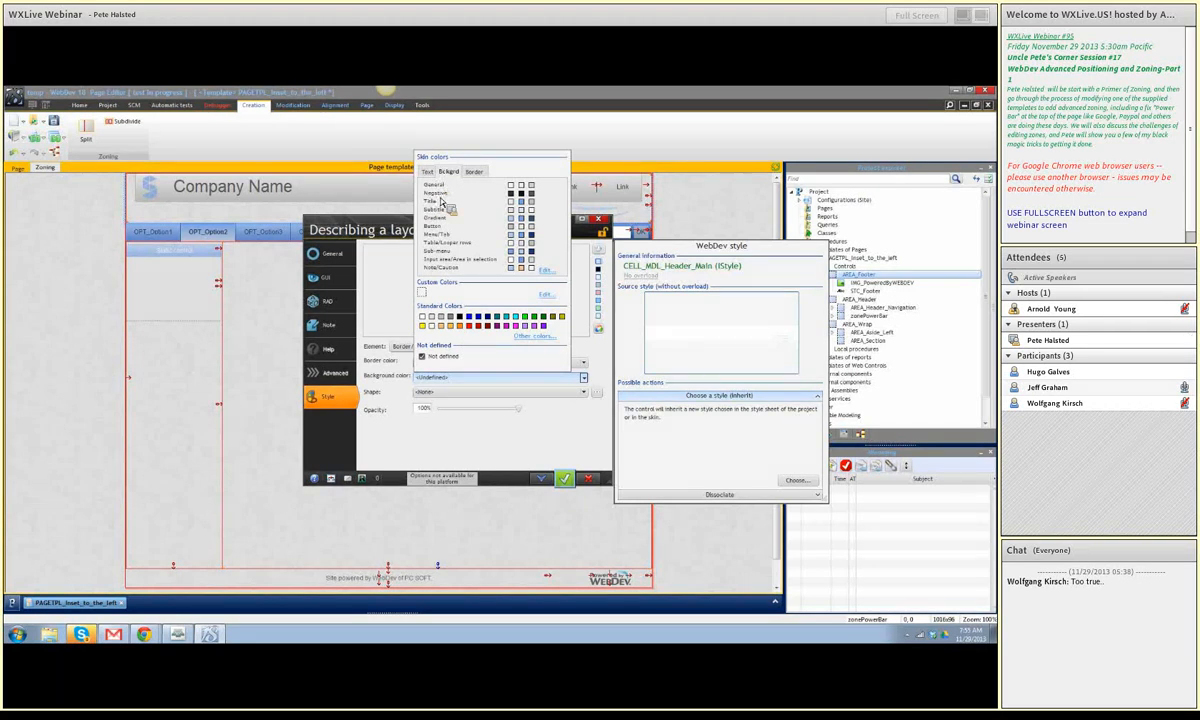
left_click(533, 196)
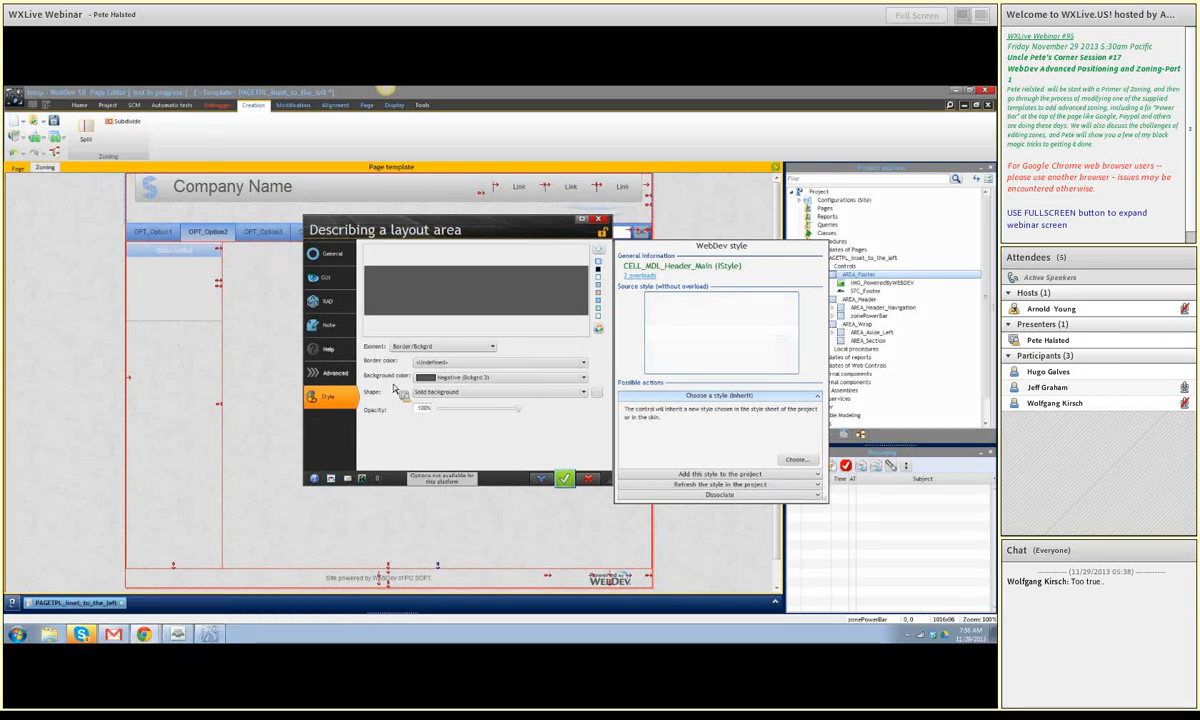
mouse_move(148, 632)
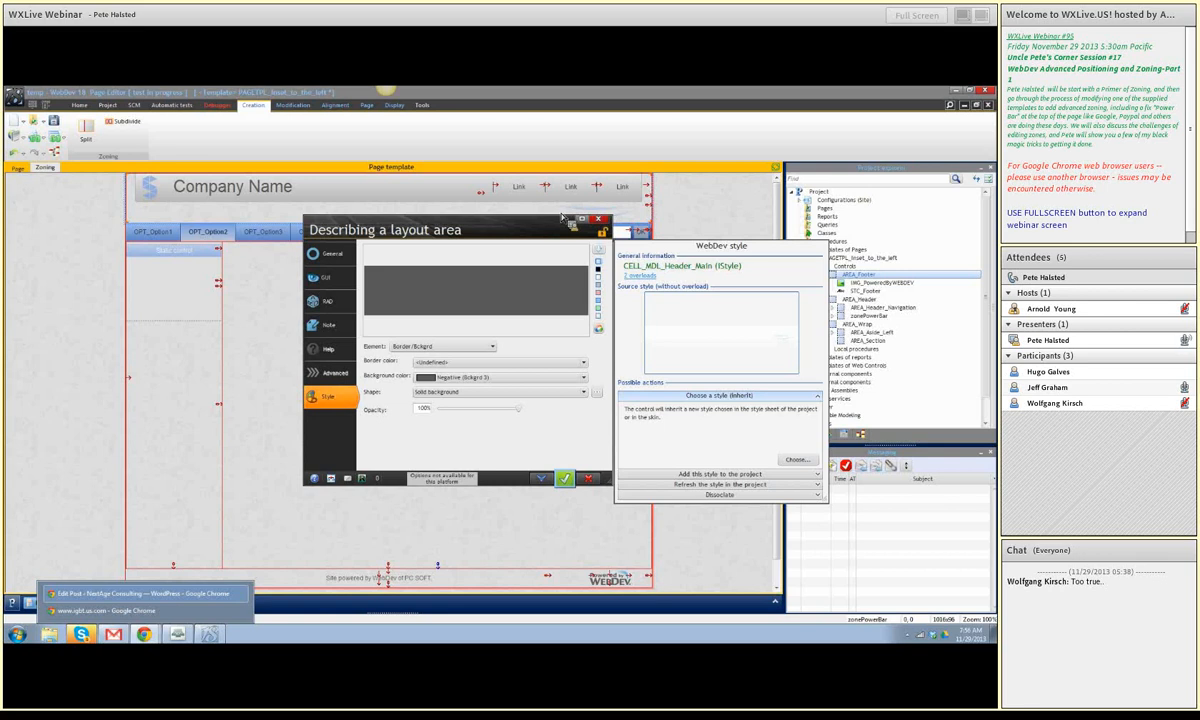
left_click_drag(535, 222, 491, 267)
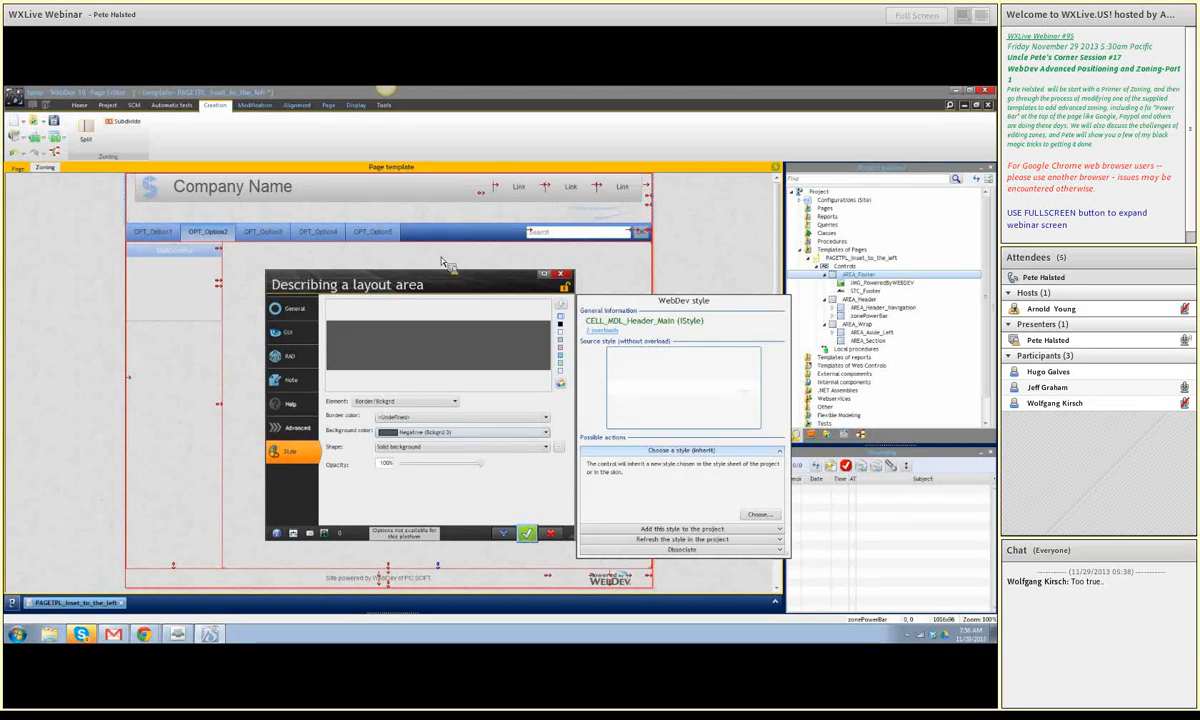
Step: Clear zonePowerBar's background image, set its tiling, horizontal position and vertical position to <Undefined>, and validate the description
left_click(418, 402)
left_click(410, 453)
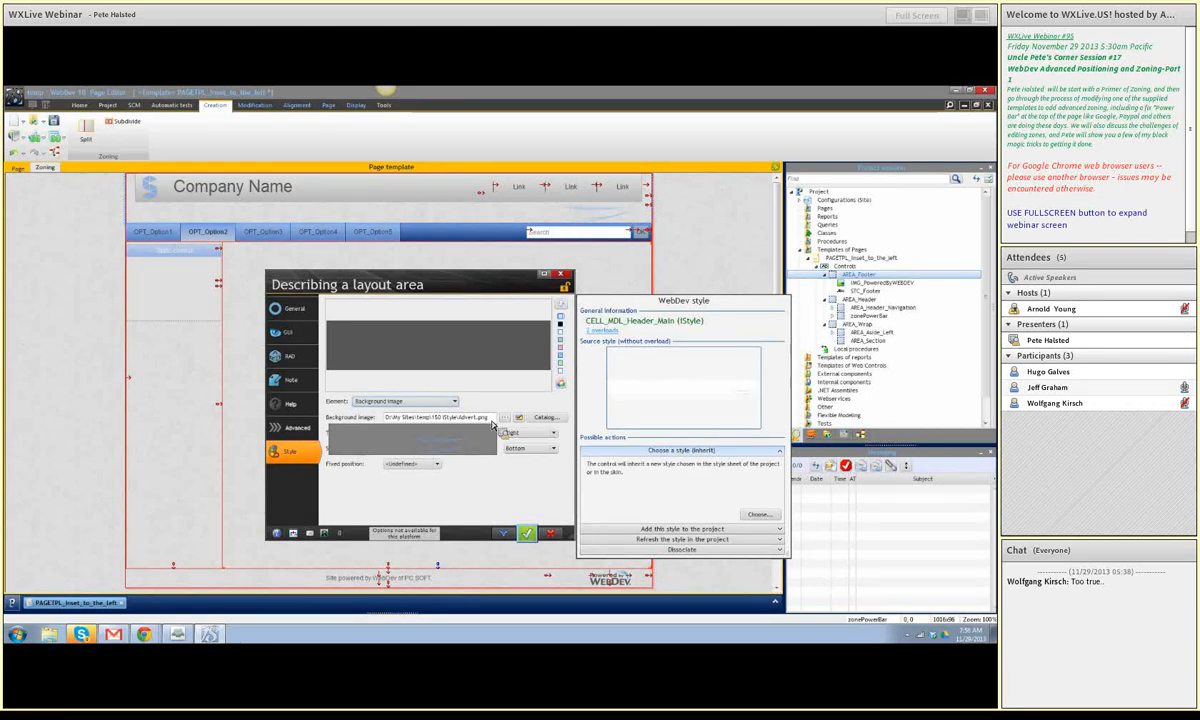
left_click(490, 420)
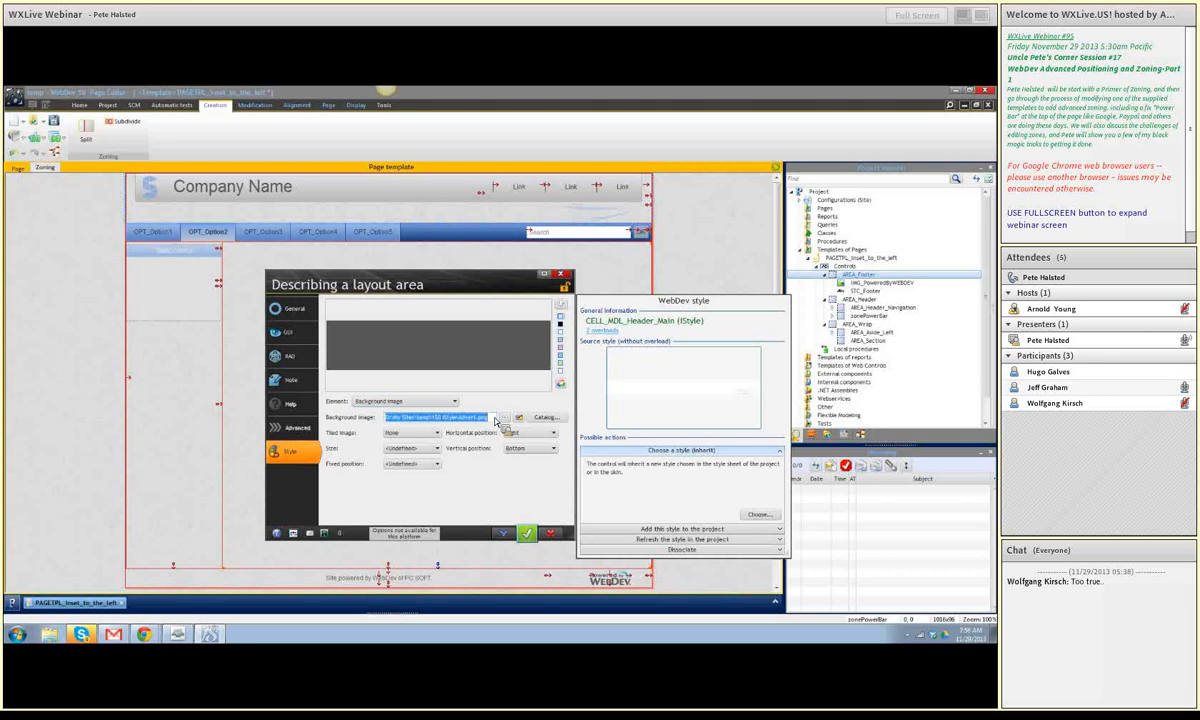
key("Delete")
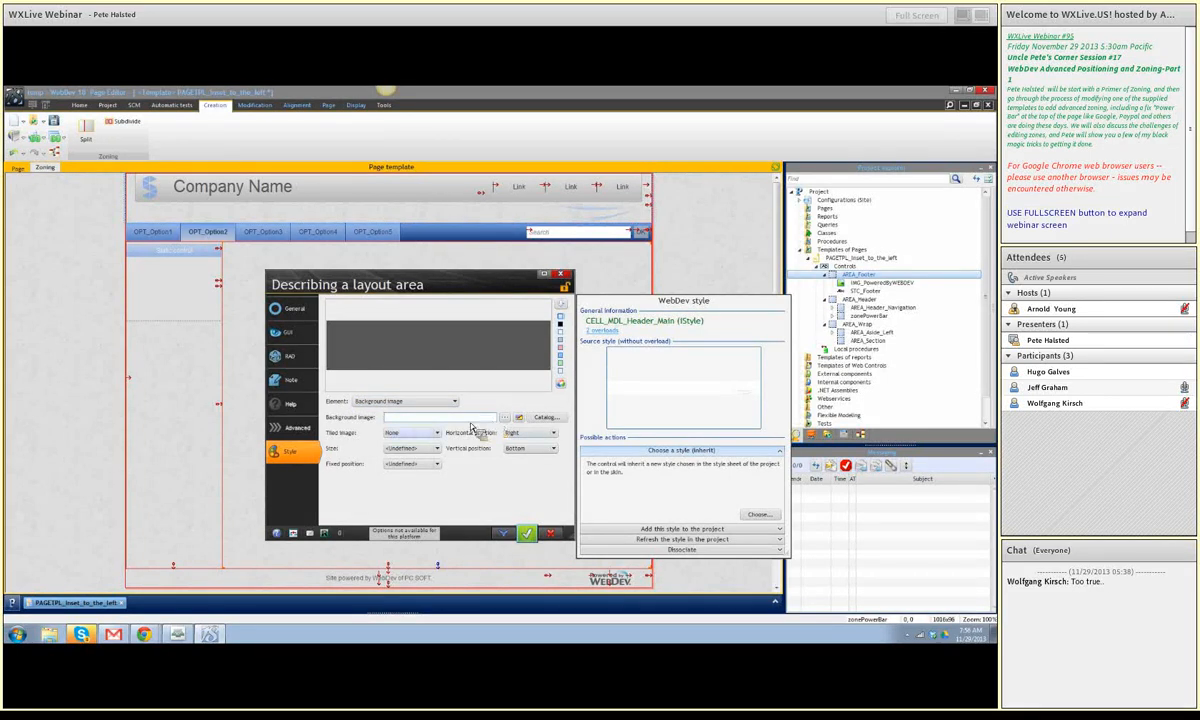
left_click(402, 437)
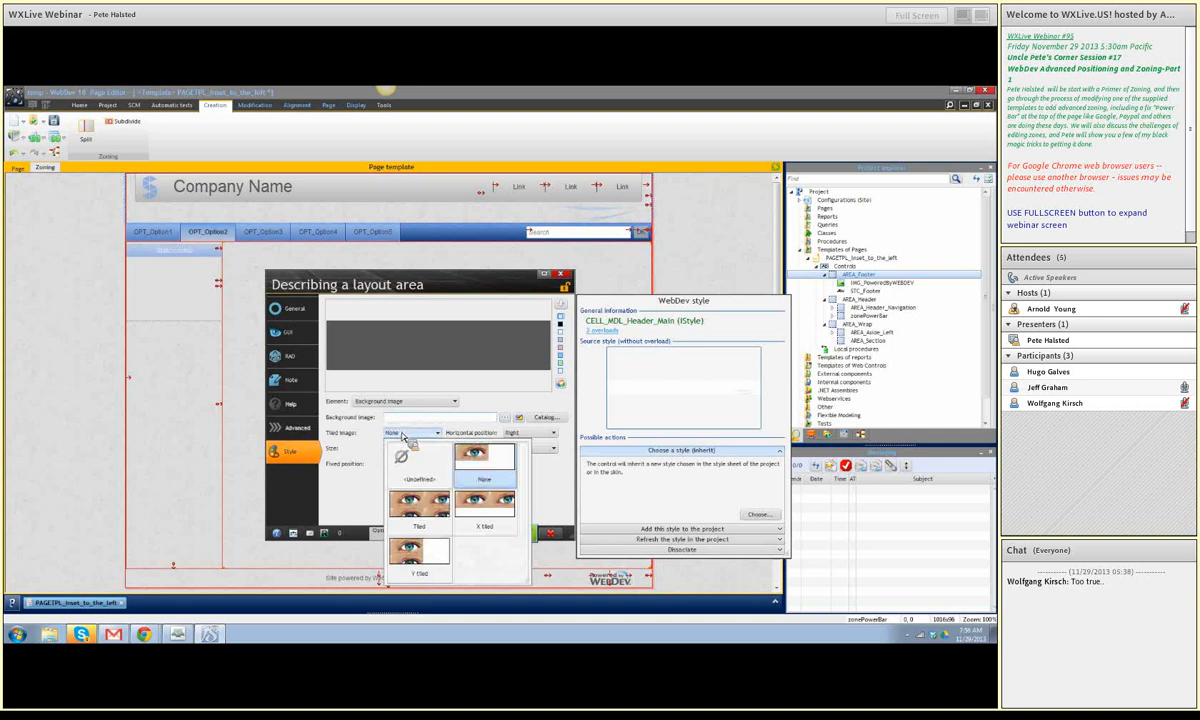
left_click(406, 467)
left_click(553, 432)
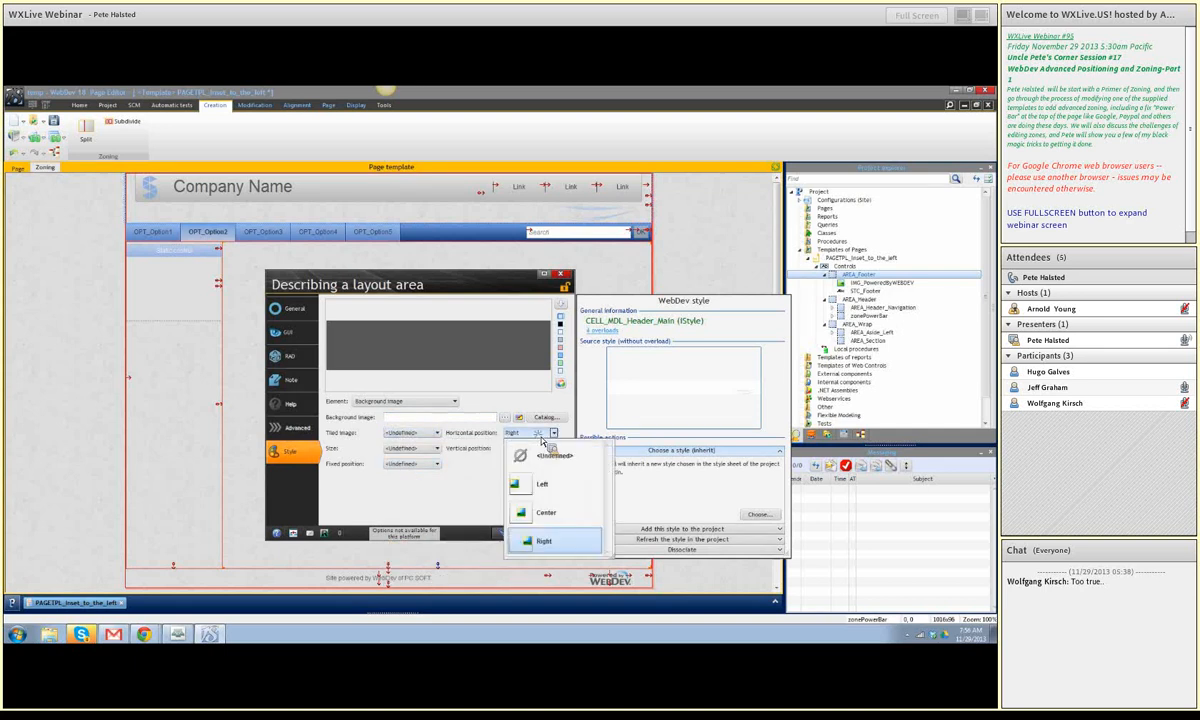
left_click(540, 457)
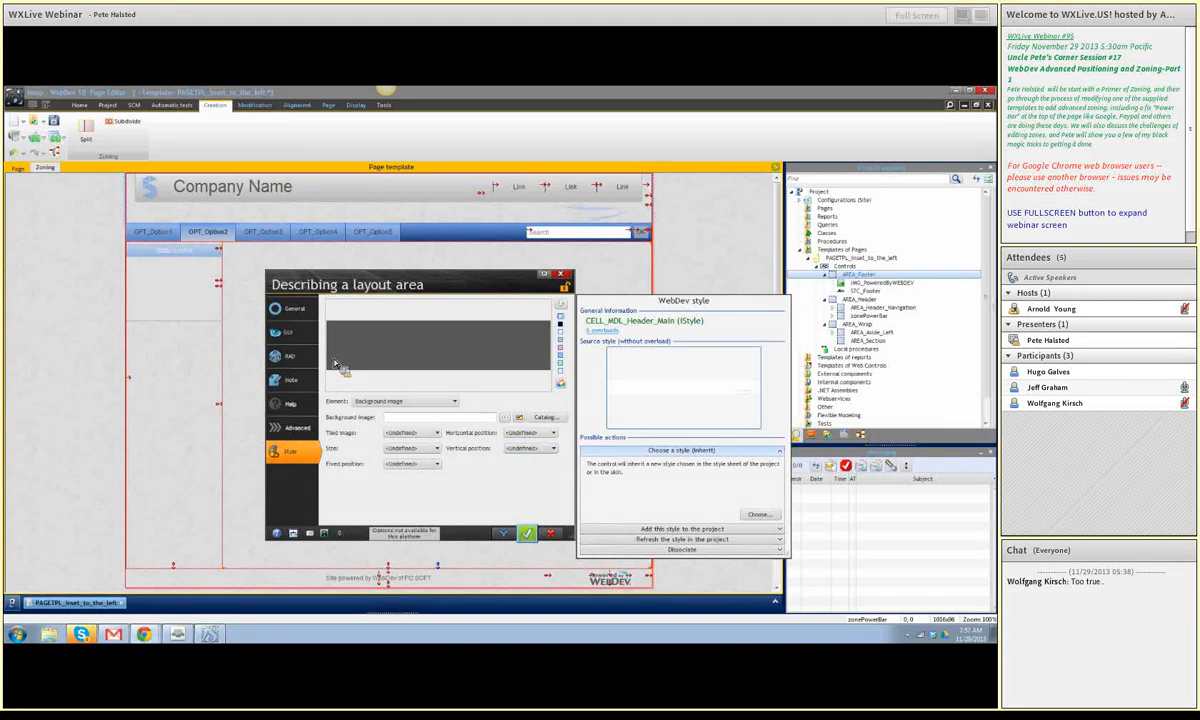
left_click(525, 535)
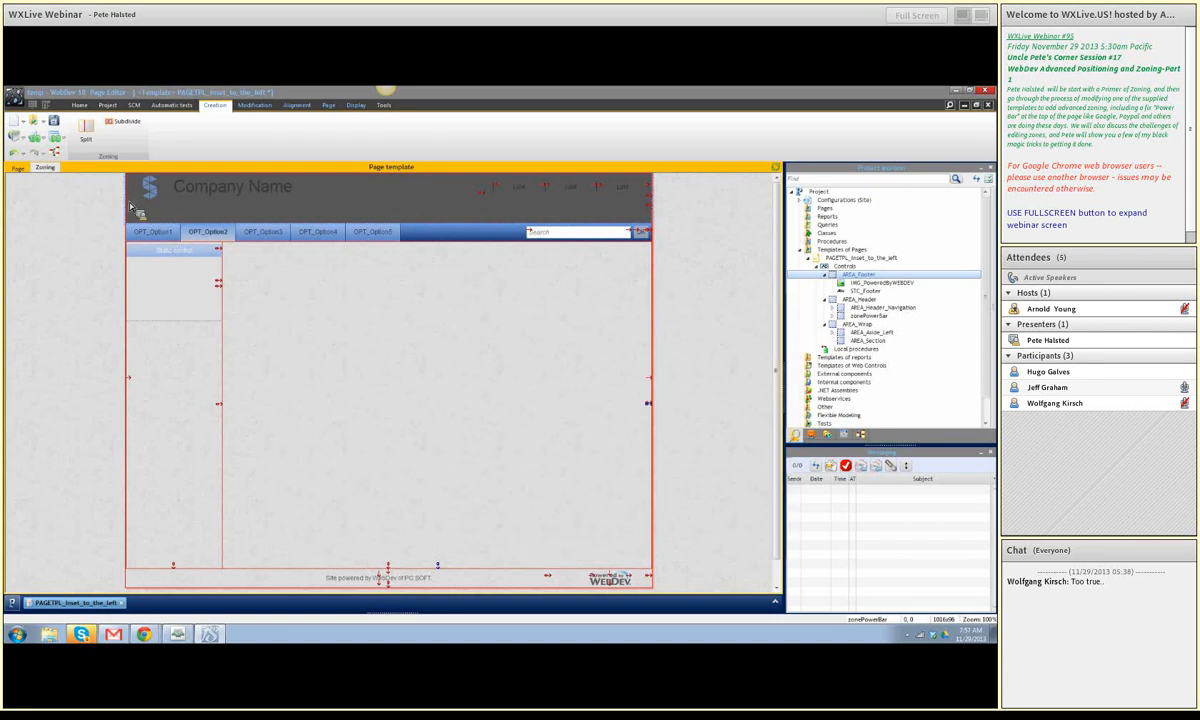
Step: Test the template in Chrome, examine the fixed power bar while scrolling a reduced window, and dock the test page beside the IGBT.US page
left_click(38, 144)
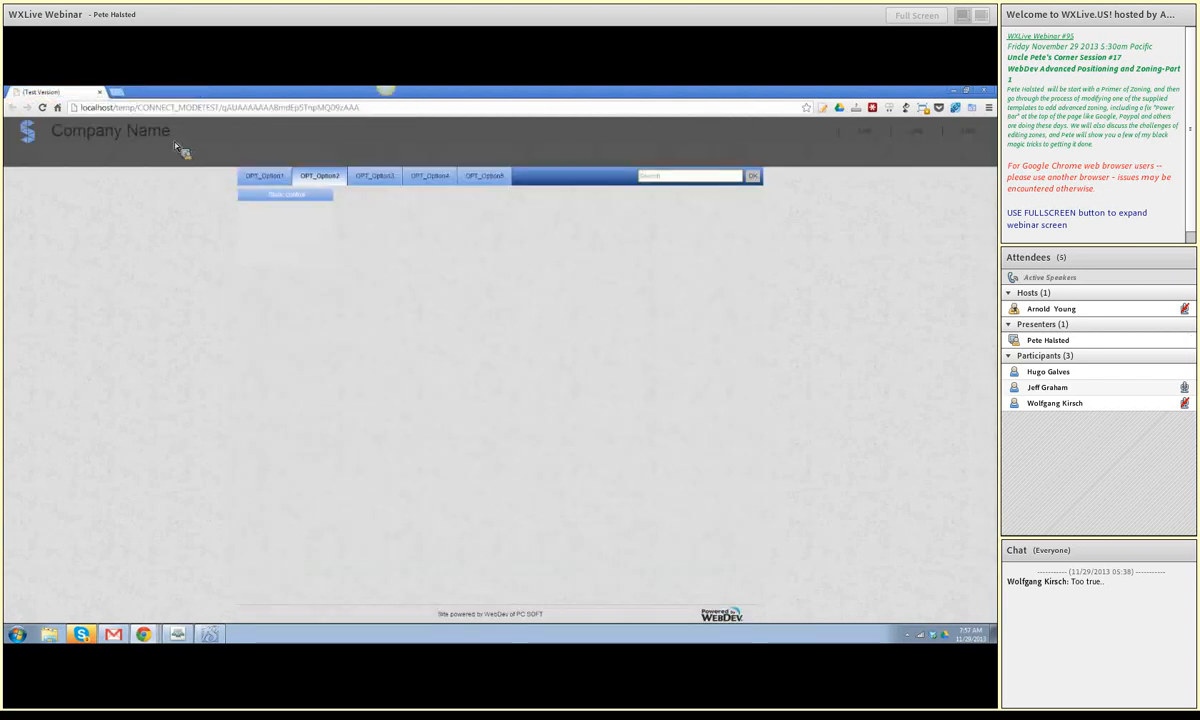
left_click(958, 91)
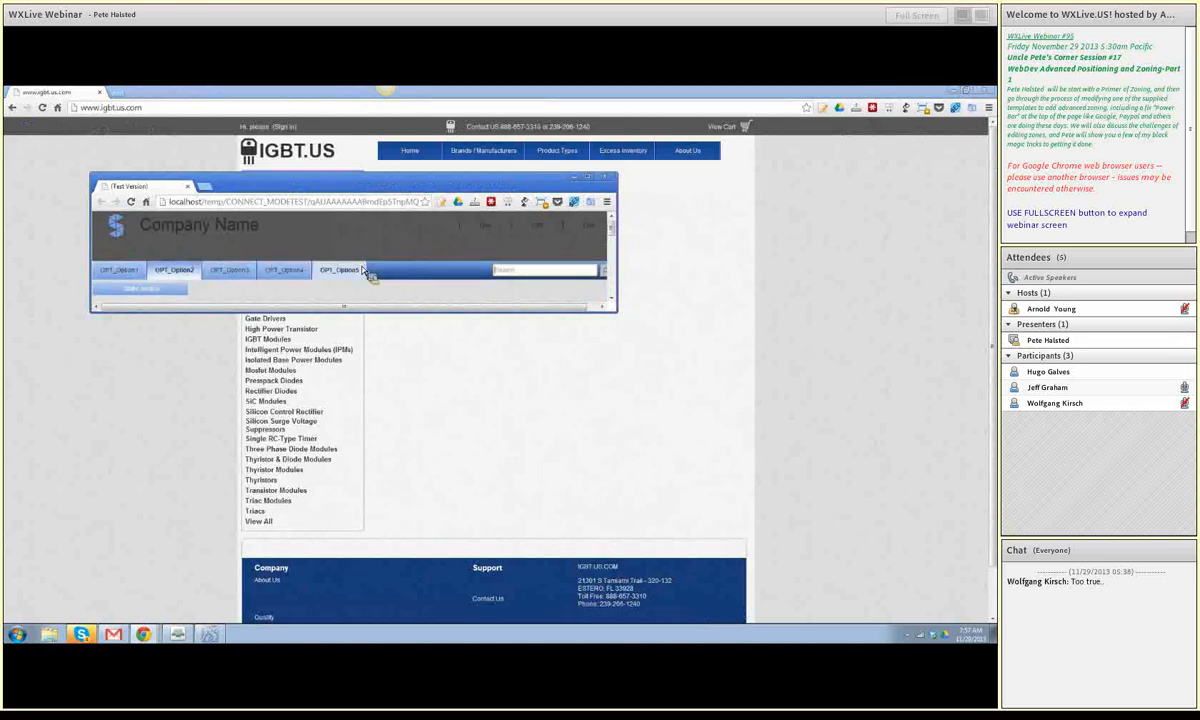
scroll(362, 273, "down", 3)
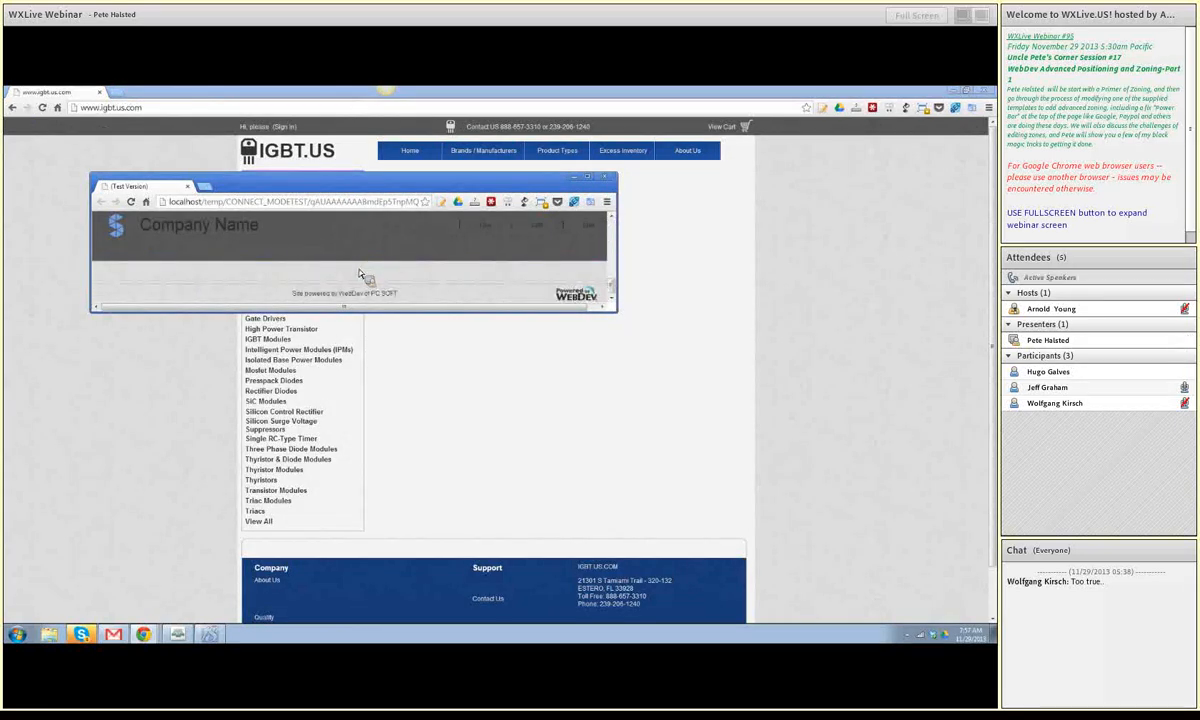
scroll(362, 273, "up", 2)
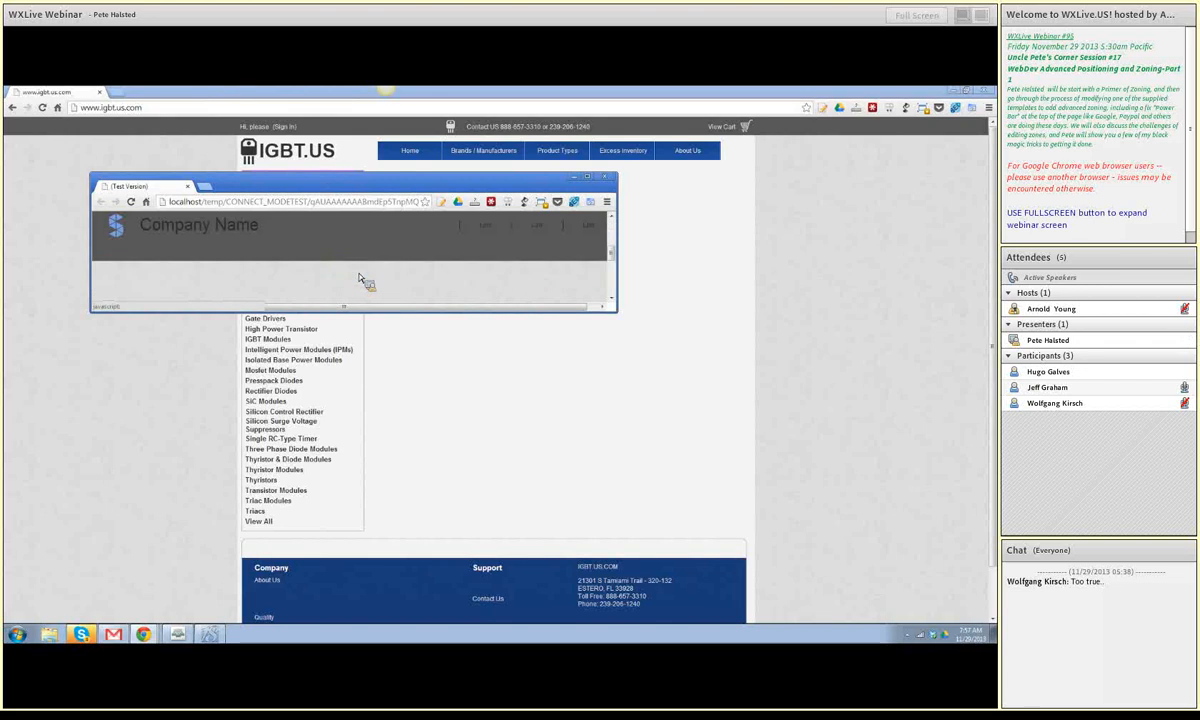
scroll(362, 281, "down", 2)
scroll(362, 281, "up", 3)
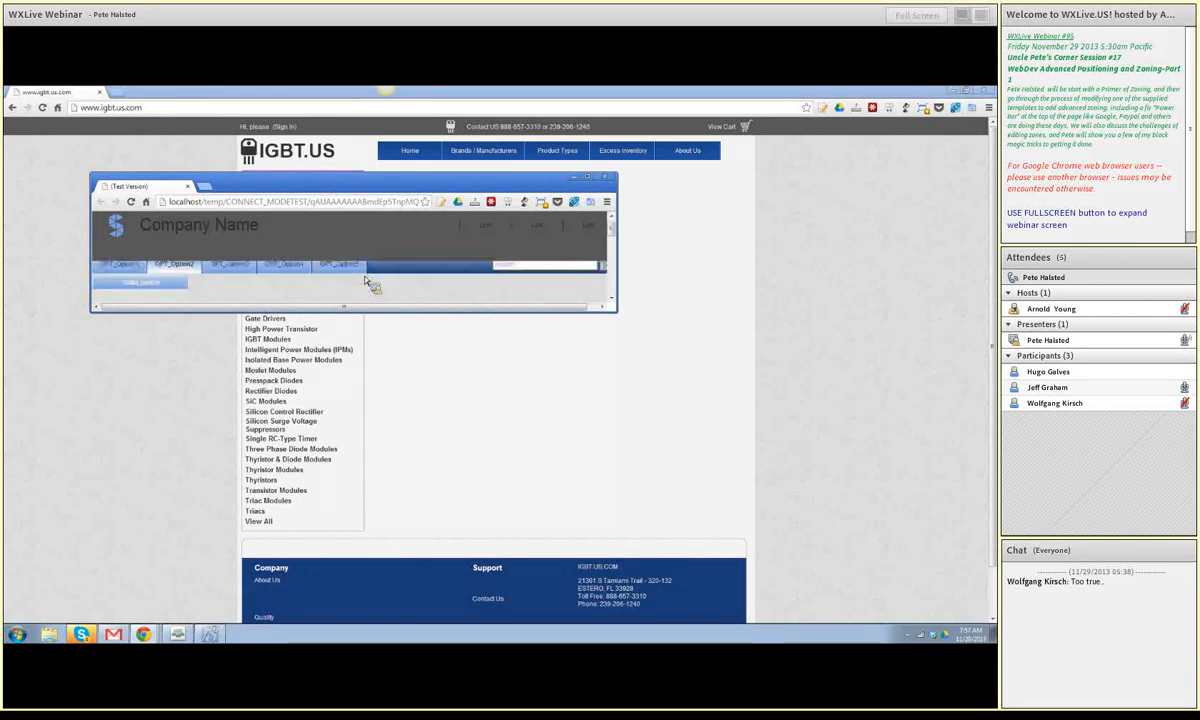
scroll(365, 281, "down", 2)
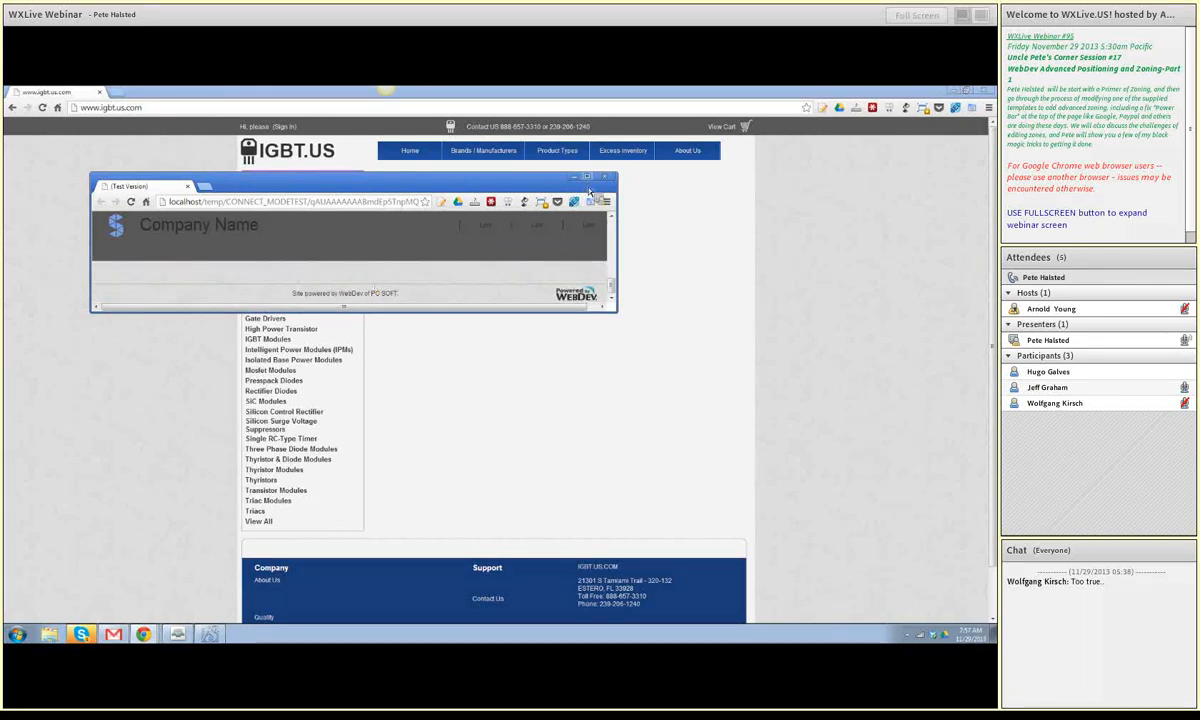
left_click_drag(130, 186, 141, 102)
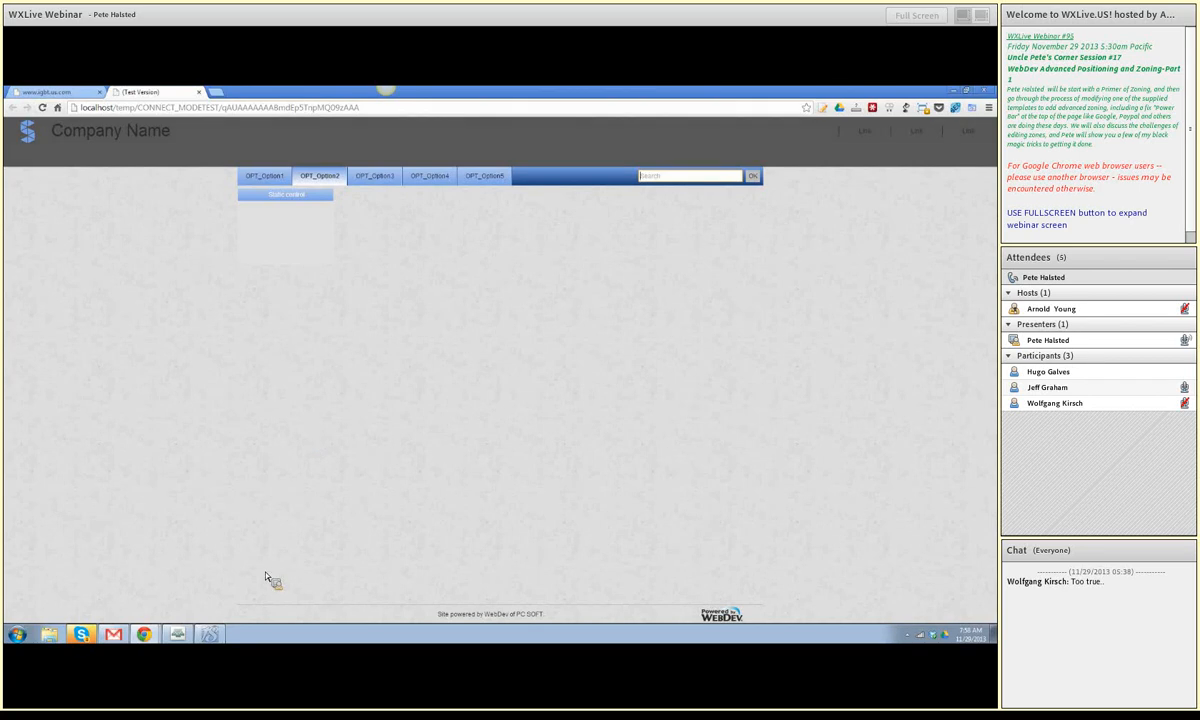
Step: Compare the test page with the IGBT.US page in Chrome, and return to the template in WebDev
left_click(211, 635)
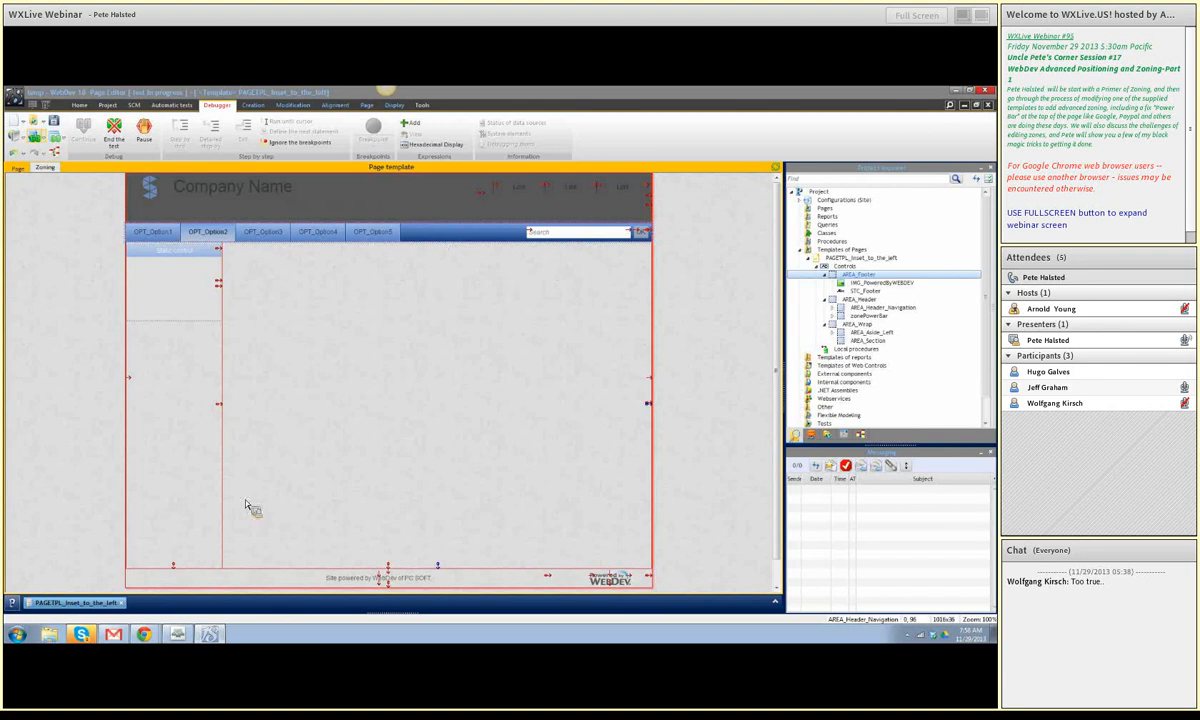
mouse_move(144, 632)
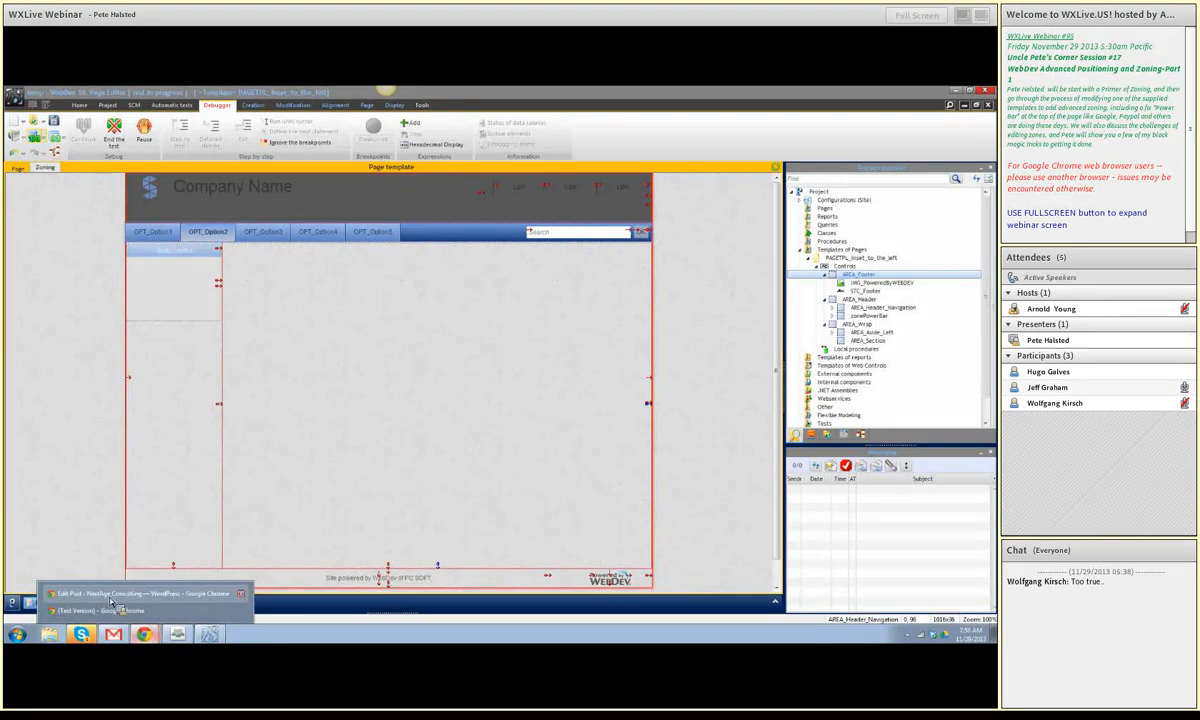
left_click(115, 611)
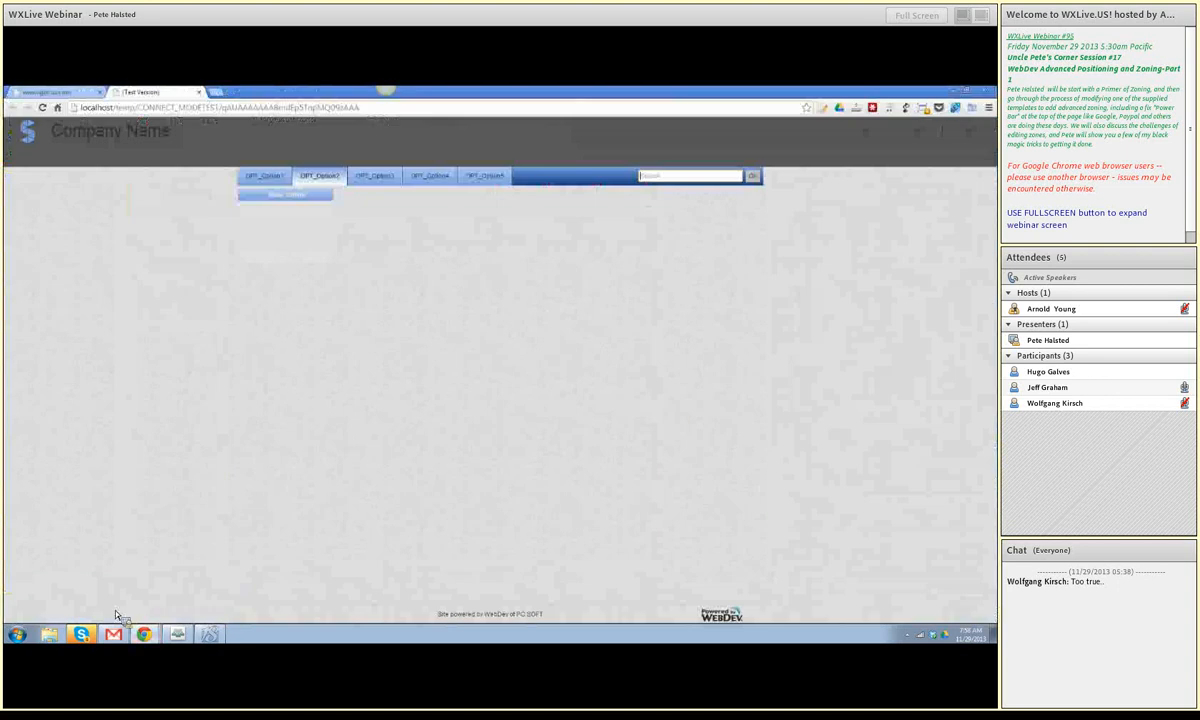
left_click(45, 92)
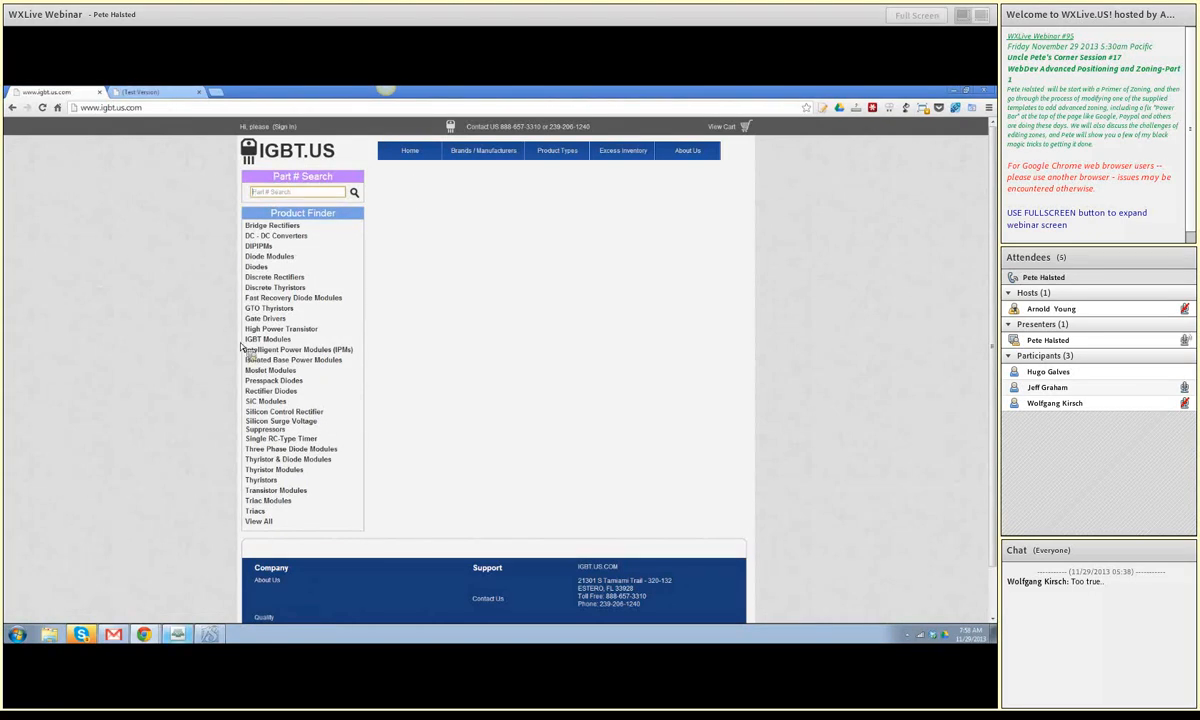
left_click(180, 636)
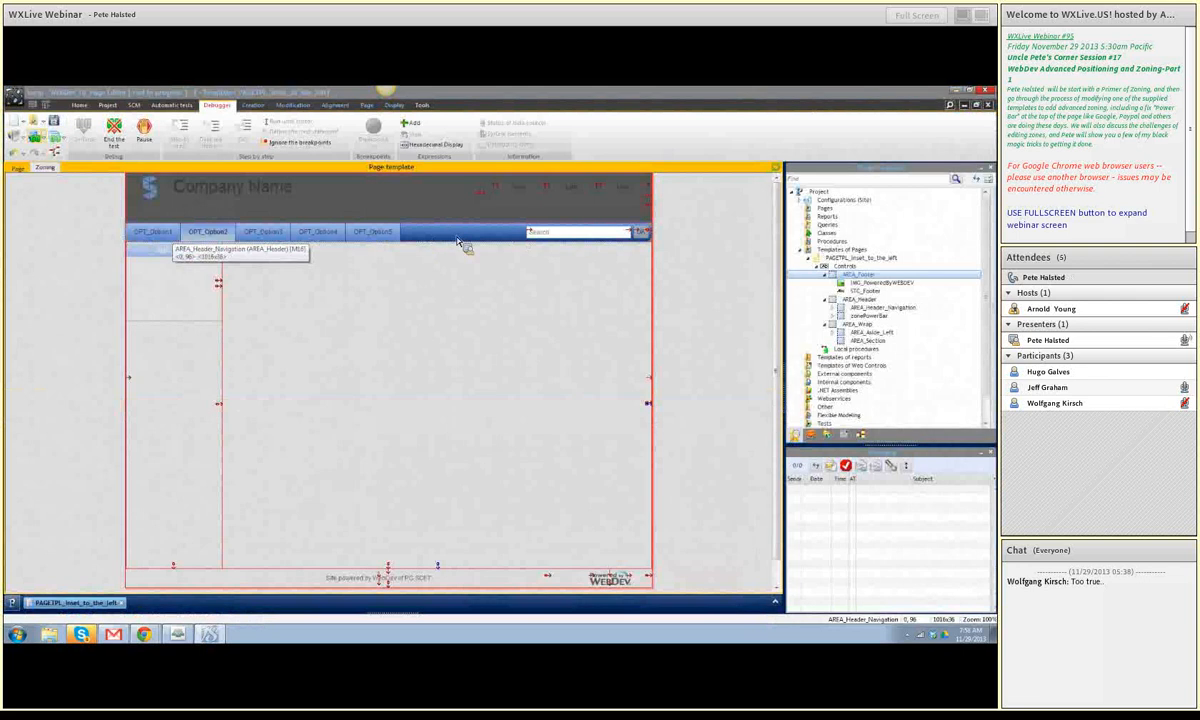
Step: Check zonePowerBar's fixed settings, reduce its height to 35, and set AREA_Header_Navigation's height to 80
left_click(130, 238)
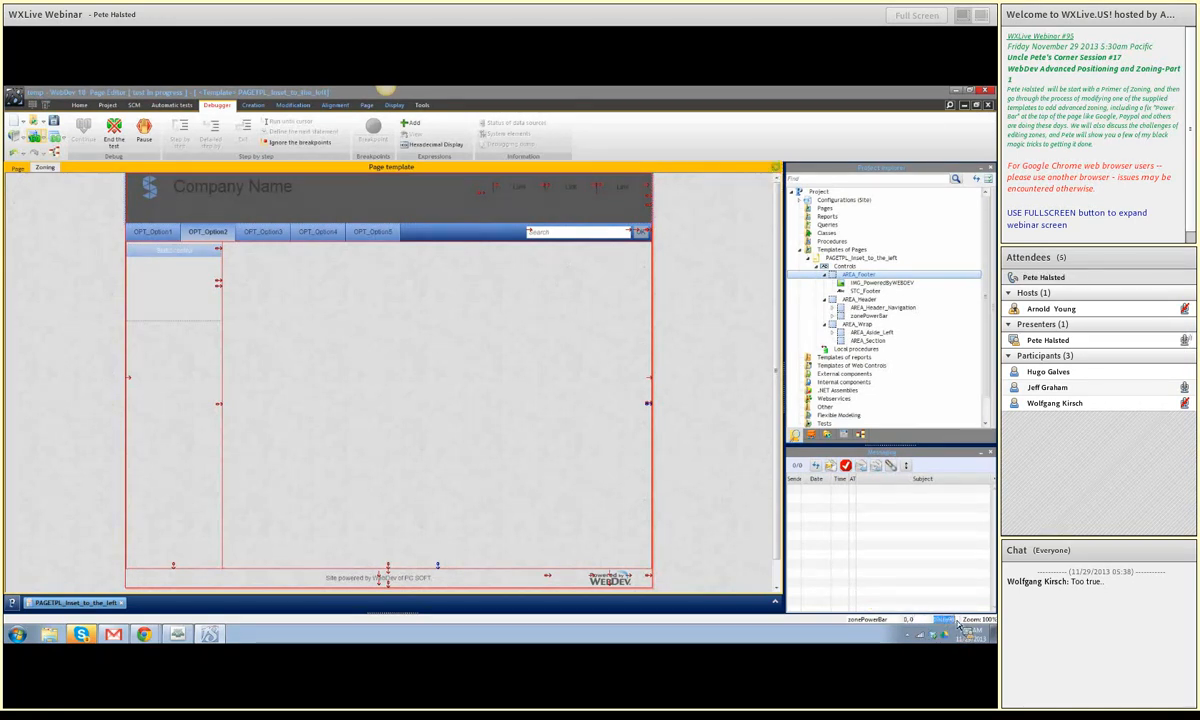
right_click(302, 200)
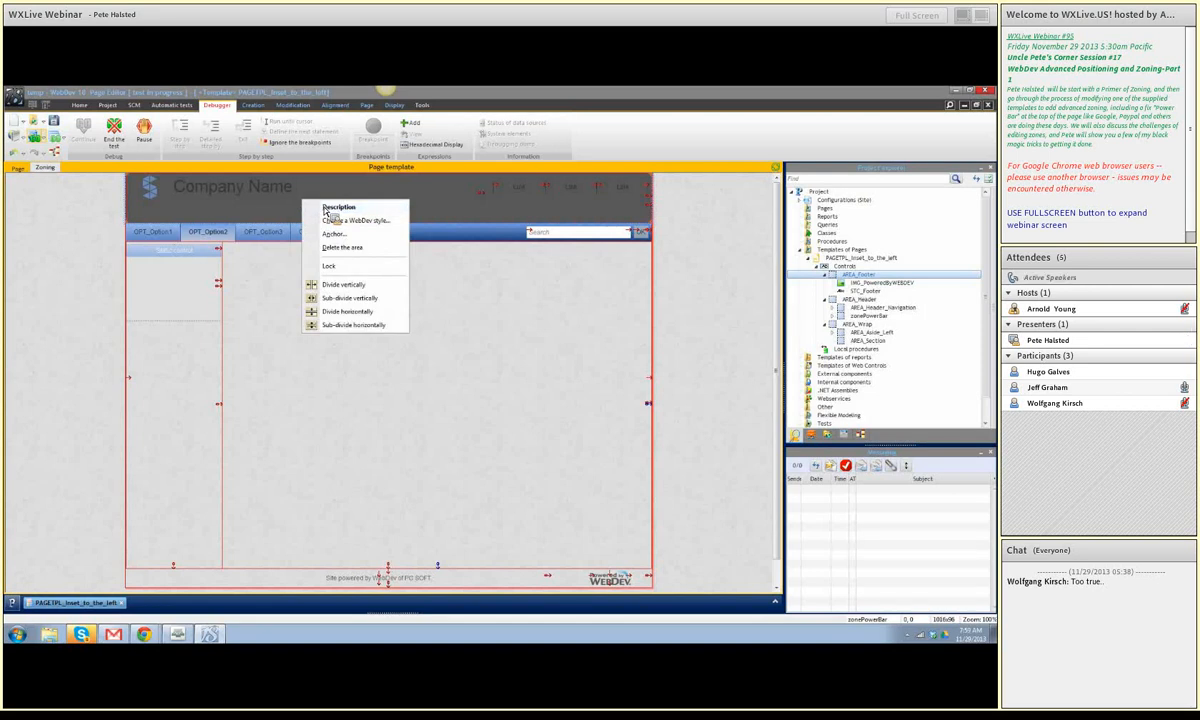
left_click(330, 208)
left_click(289, 334)
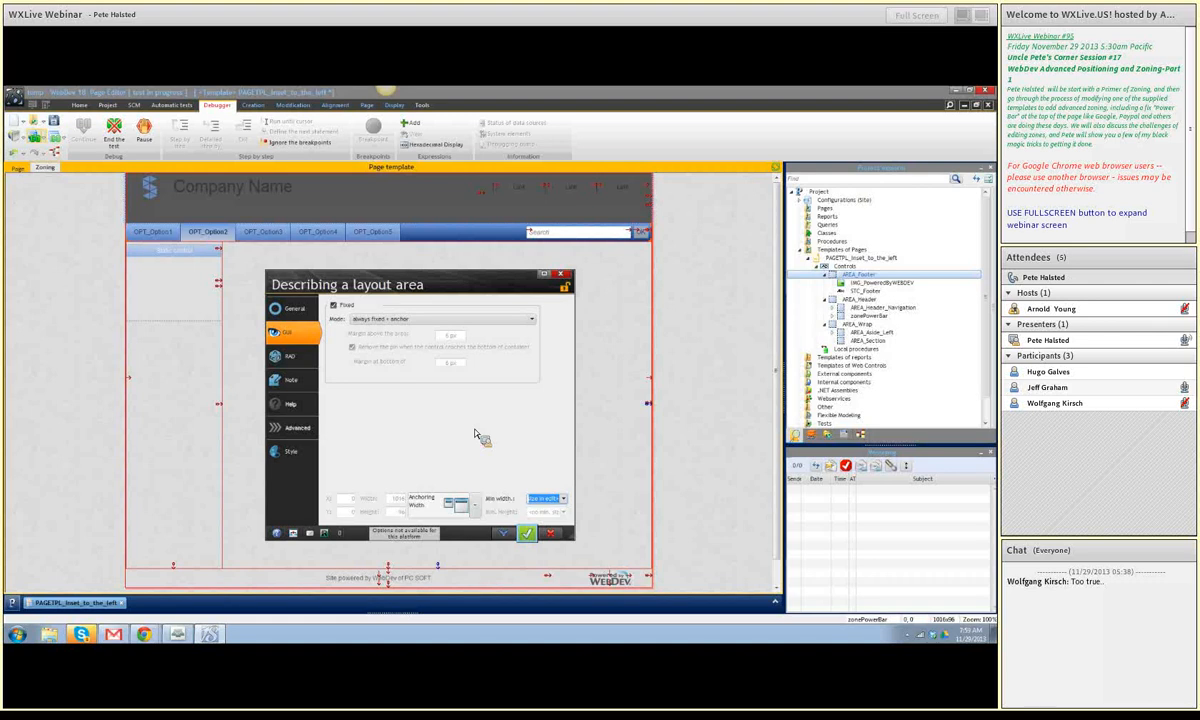
key("Escape")
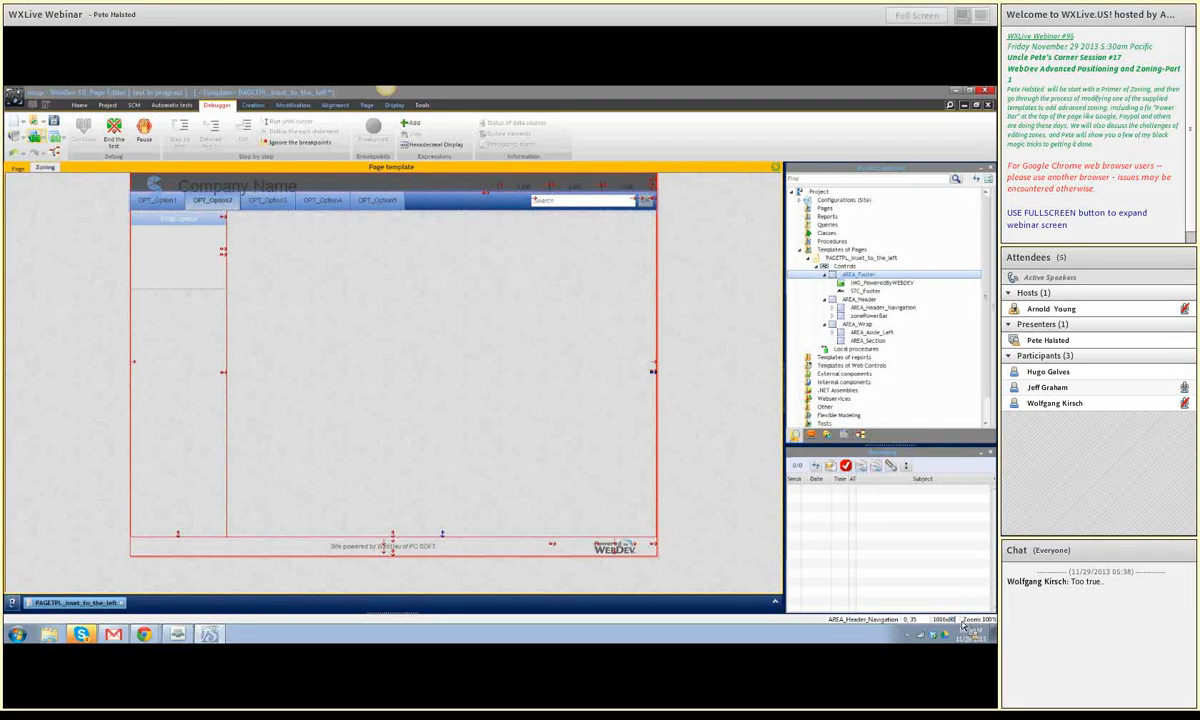
key("Return")
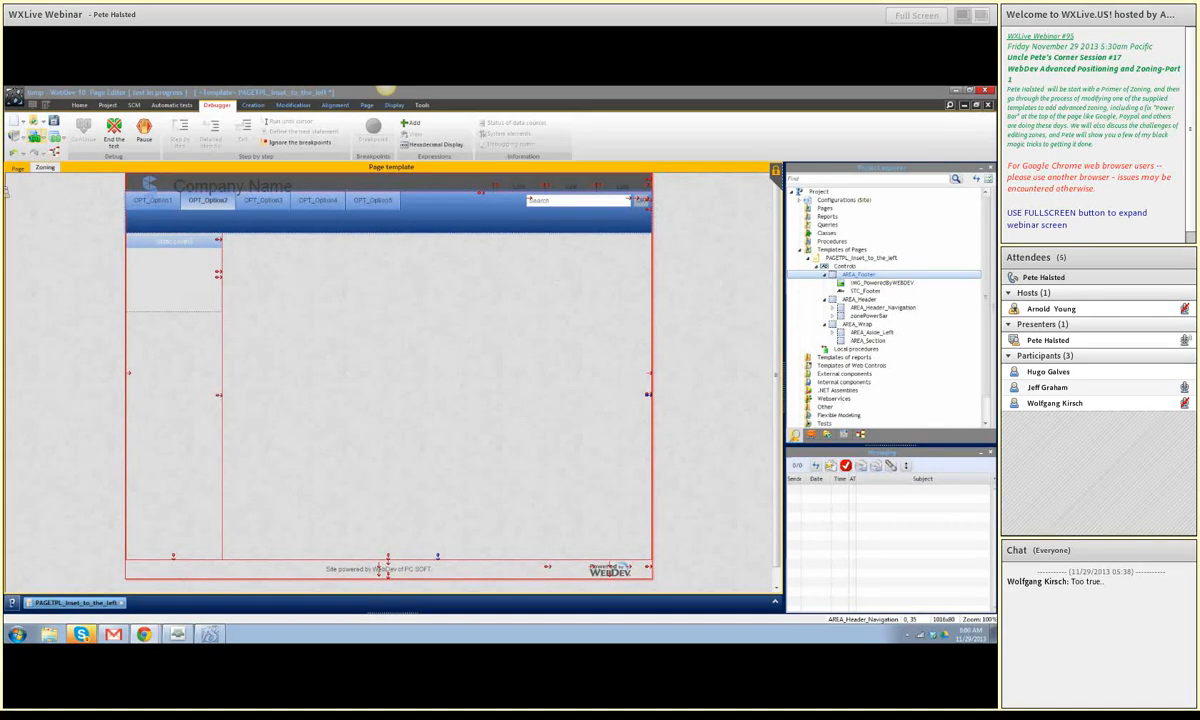
Step: Switch from zoning to page editing and move the search field with its OK button out of the header into the content area
left_click(20, 168)
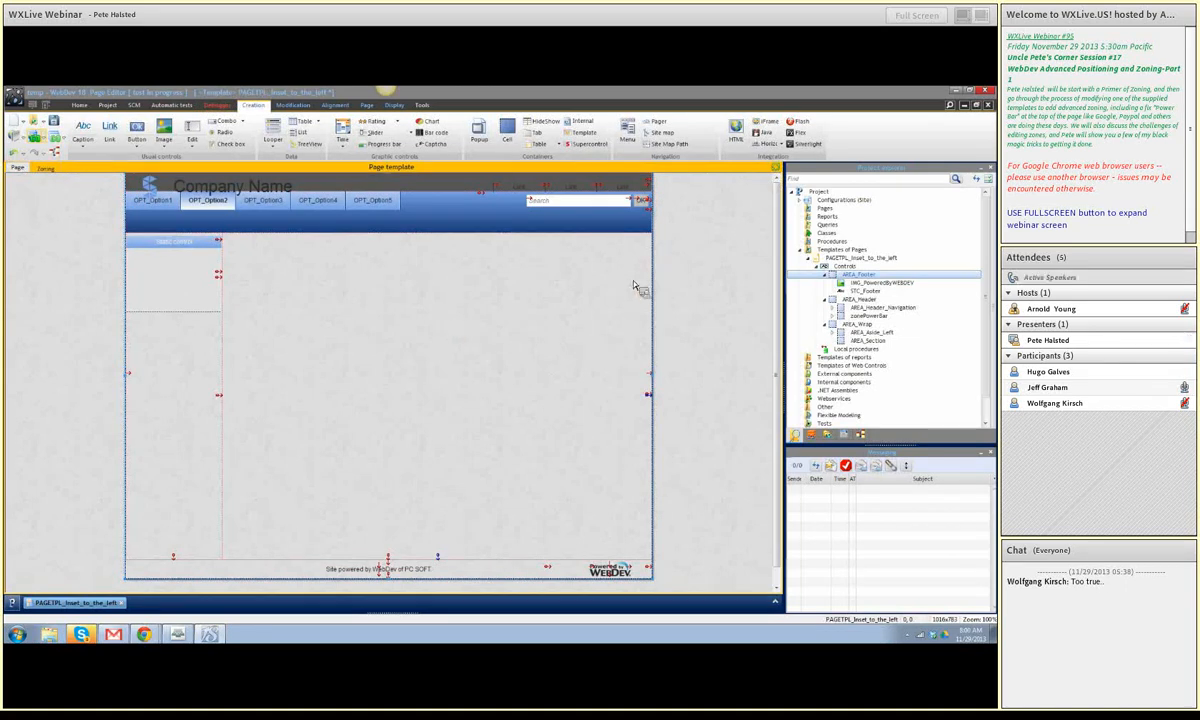
left_click(600, 206)
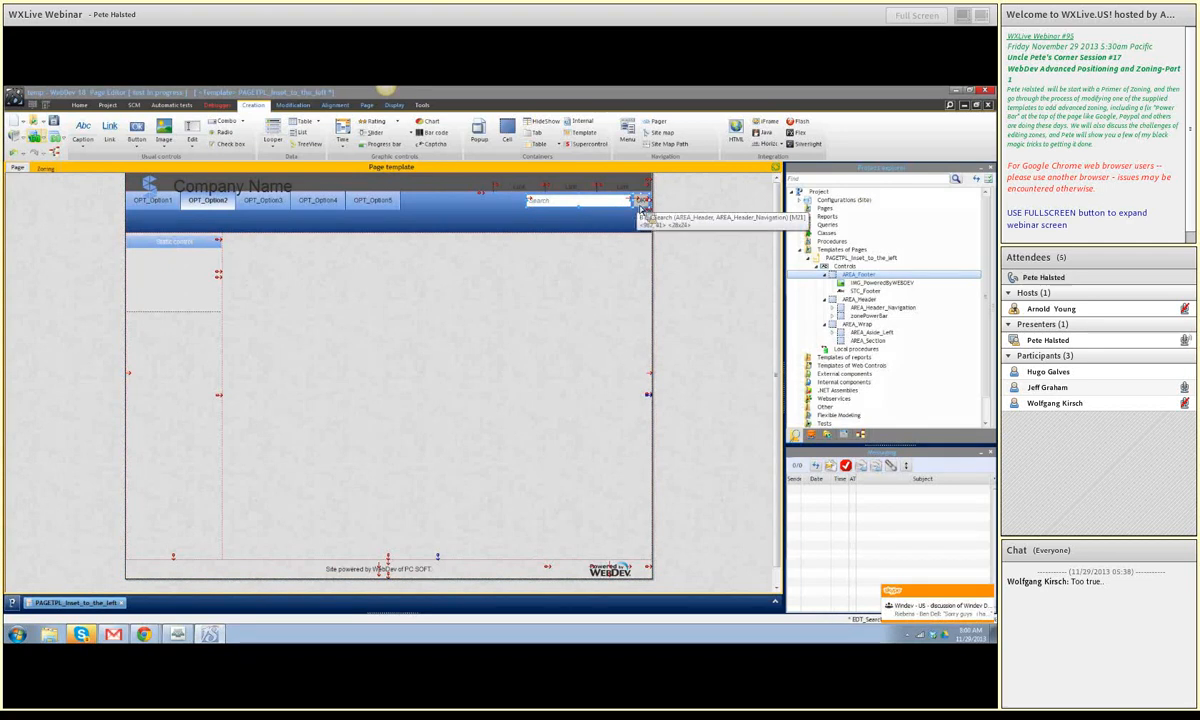
left_click_drag(545, 302, 543, 299)
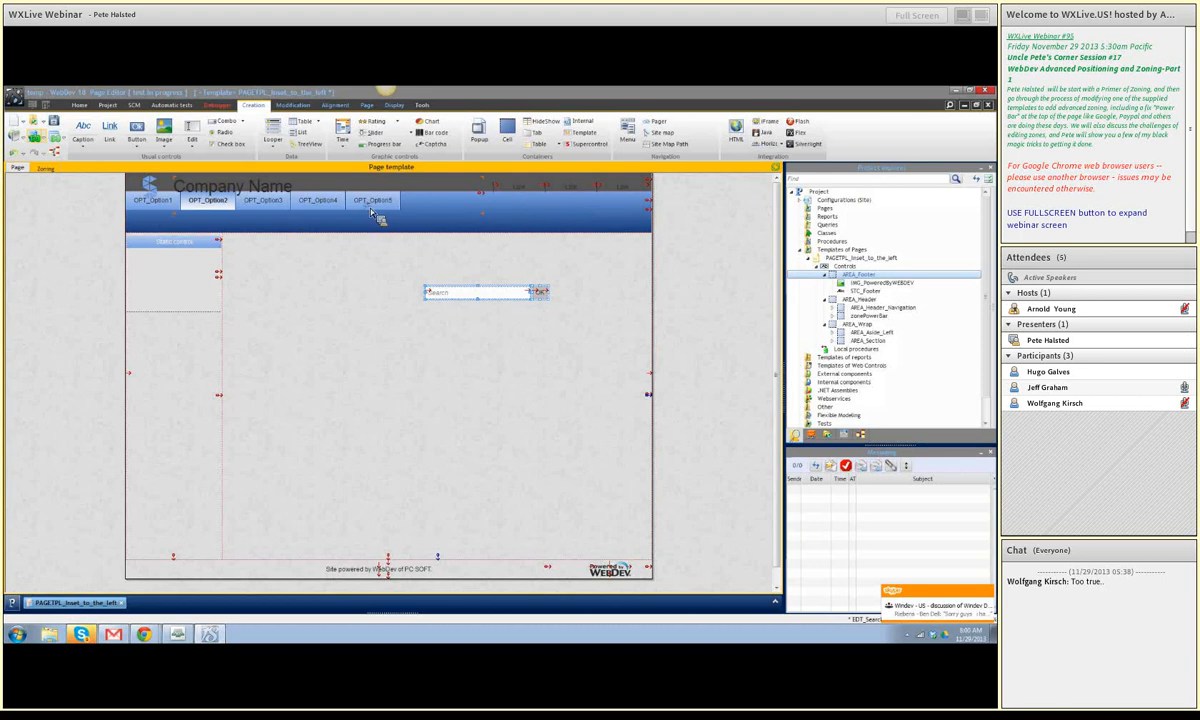
Step: Move the MENU_Nav option menu to the right end of the header navigation area, at about 479, 53
left_click(152, 216)
left_click(152, 216)
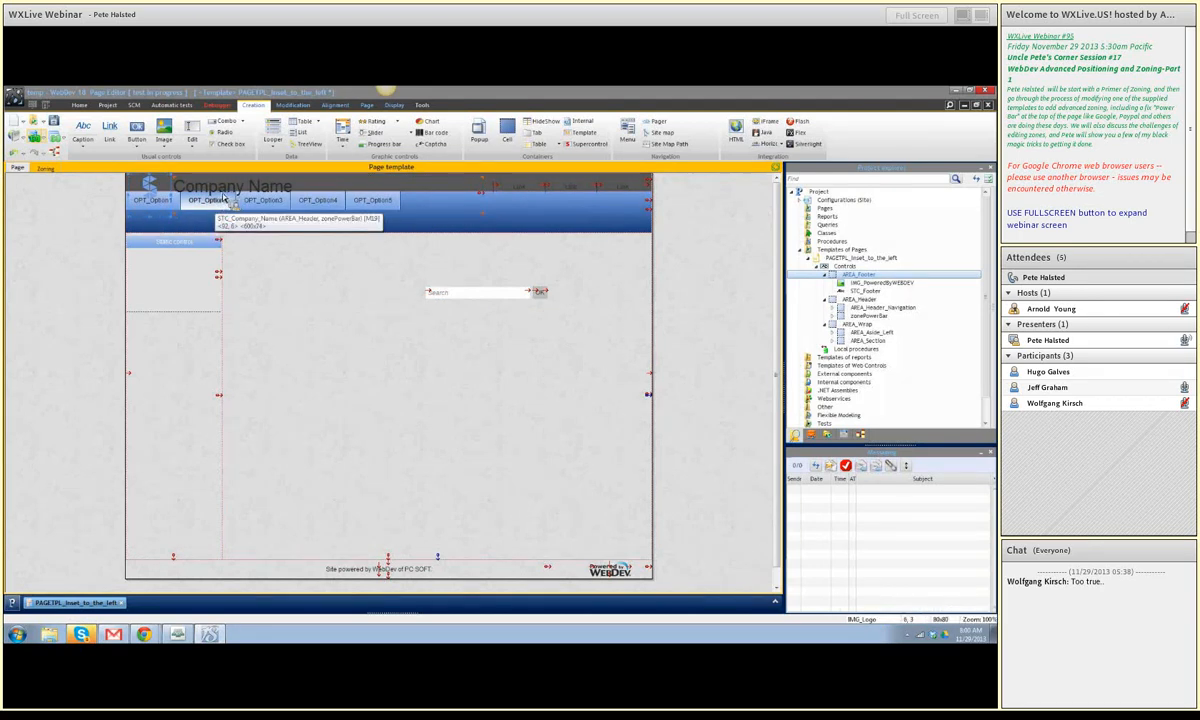
left_click(196, 207)
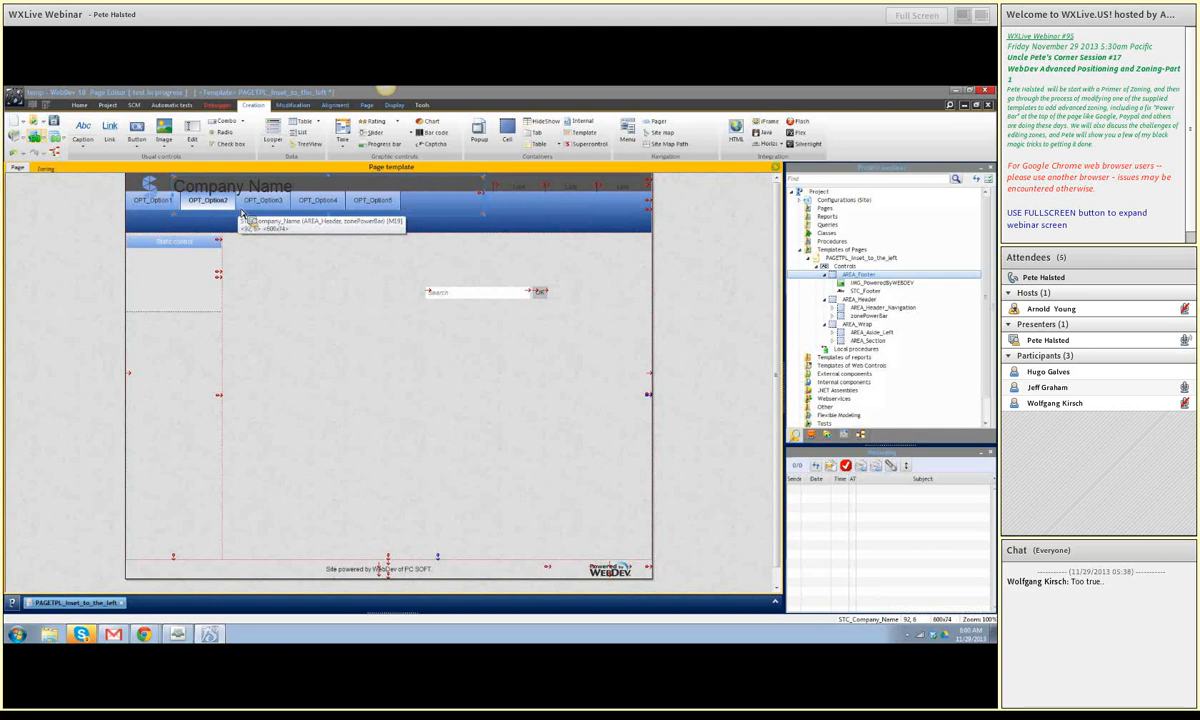
left_click(241, 214)
left_click_drag(245, 216, 474, 223)
mouse_move(470, 222)
left_mouse_down()
mouse_move(488, 228)
mouse_move(450, 248)
mouse_move(466, 252)
mouse_move(489, 226)
left_mouse_up()
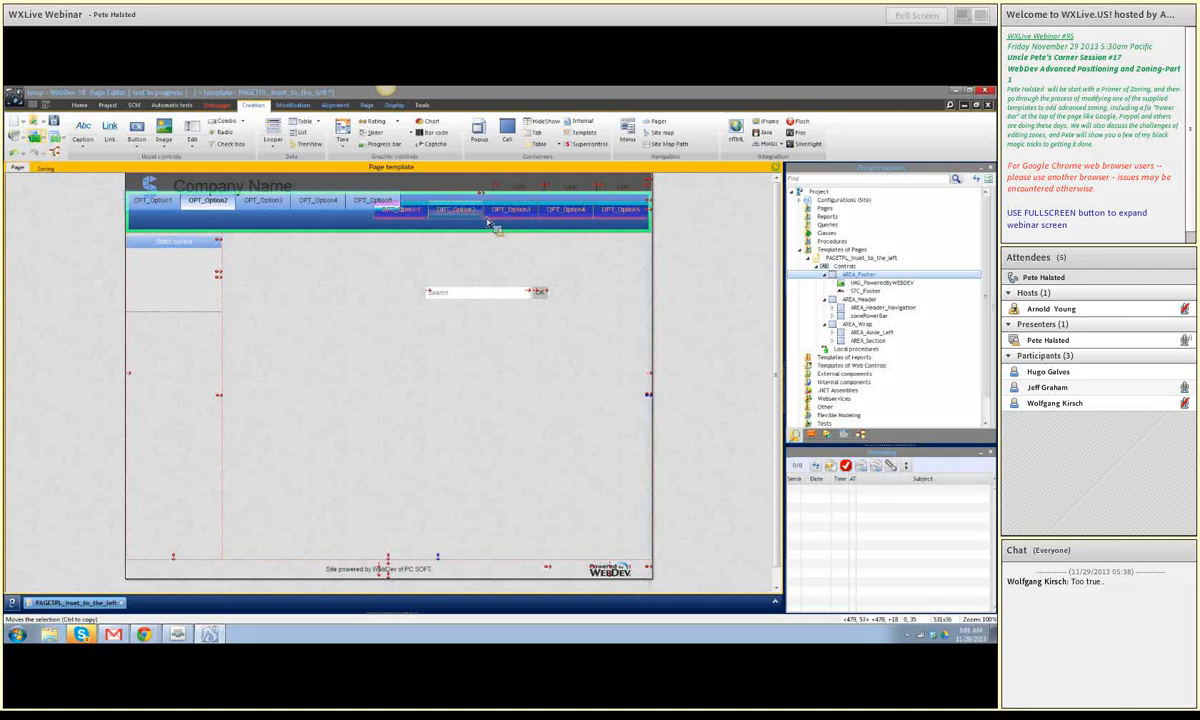
left_click_drag(489, 226, 489, 225)
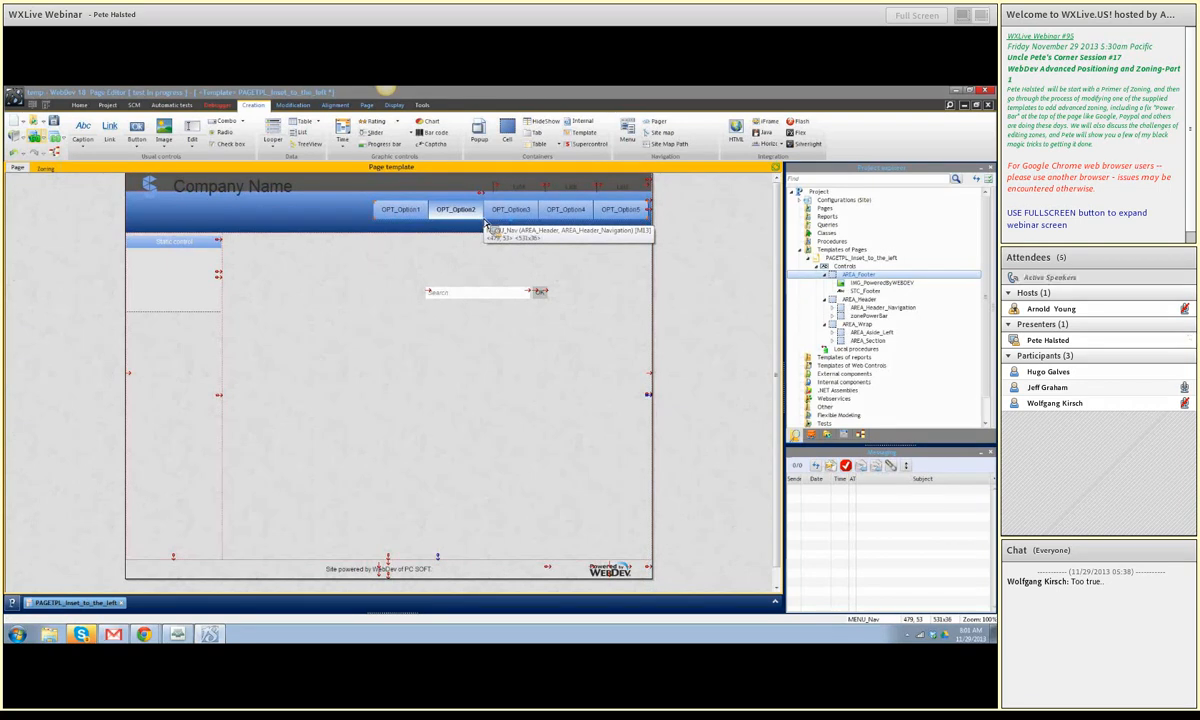
Step: Move the logo and the Company Name caption from zonePowerBar down into the navigation area, beside the menu
left_click(155, 205)
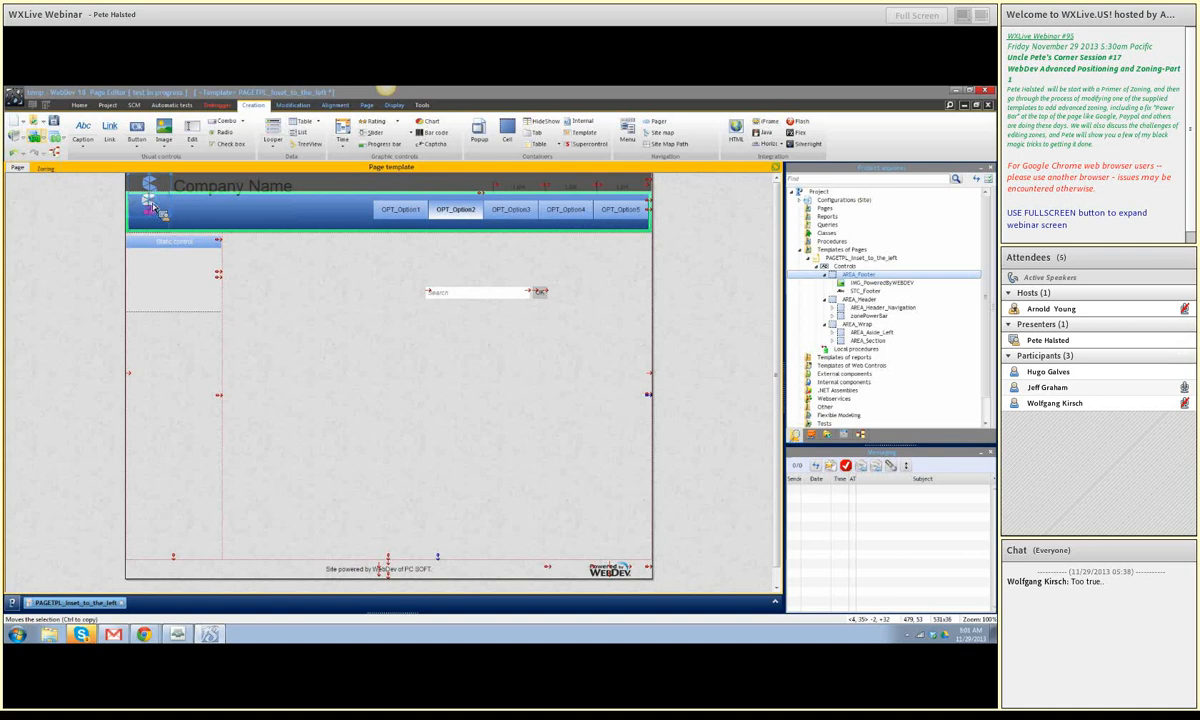
left_click(150, 203)
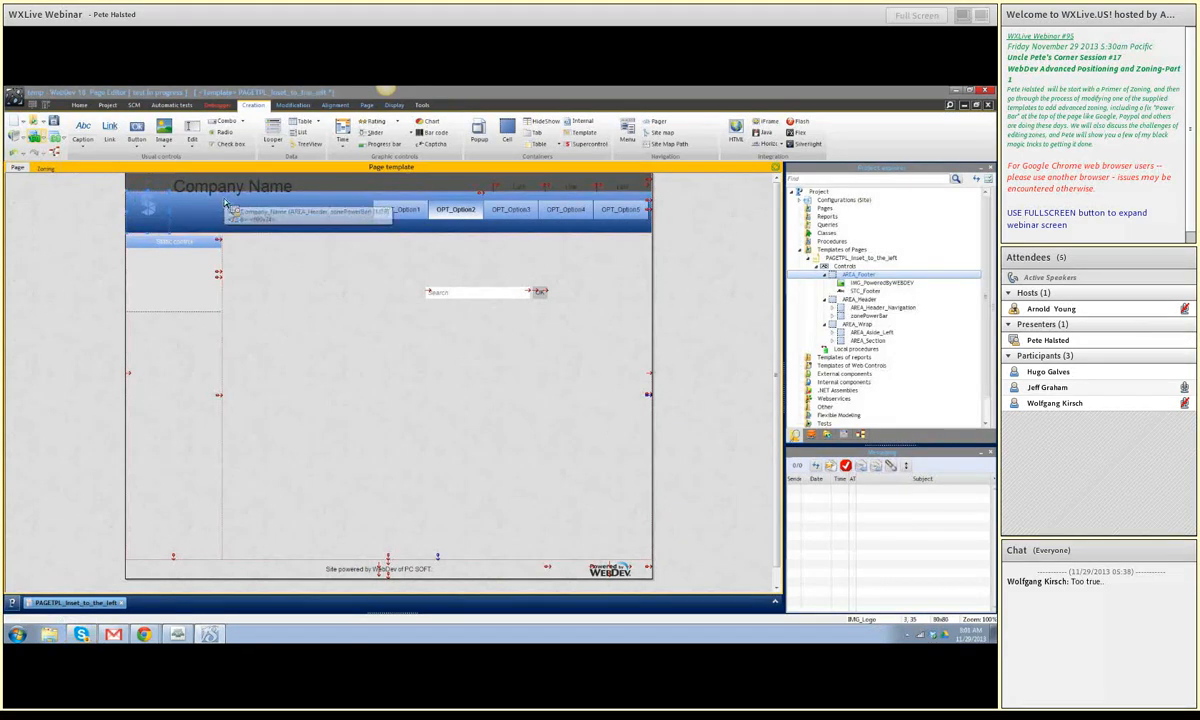
left_click_drag(234, 188, 238, 210)
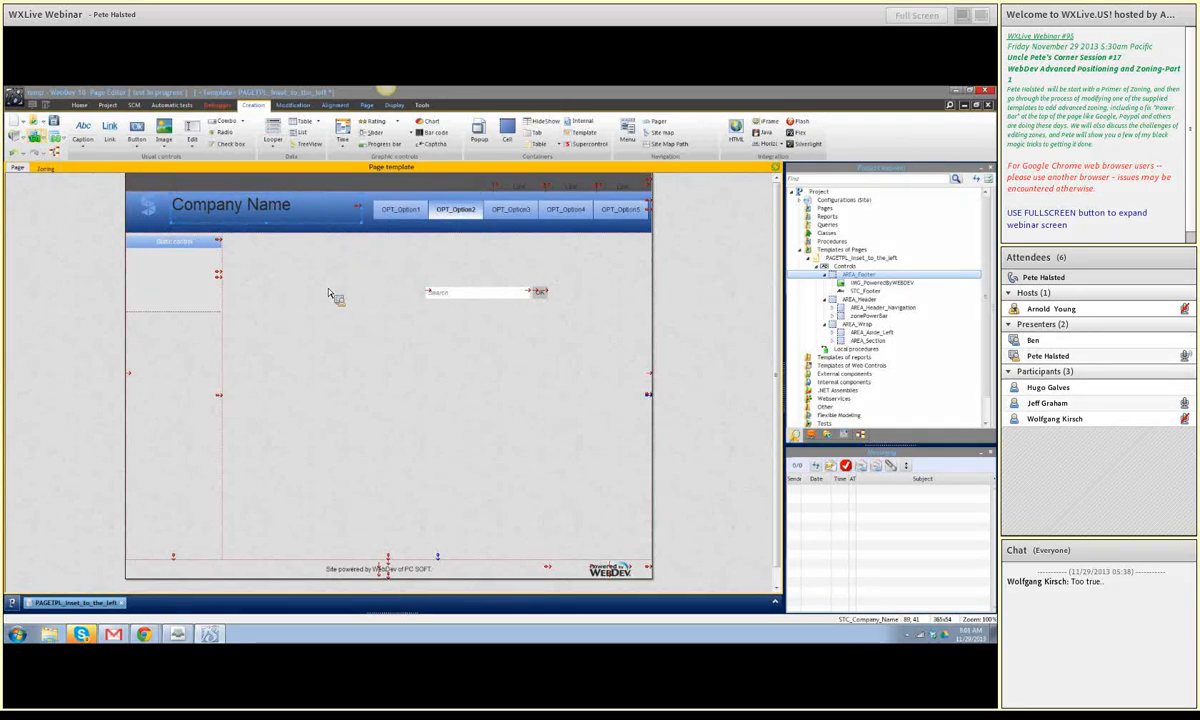
Step: Move the search field with its OK button to the left end of zonePowerBar and align the three links vertically with them
left_click(491, 298)
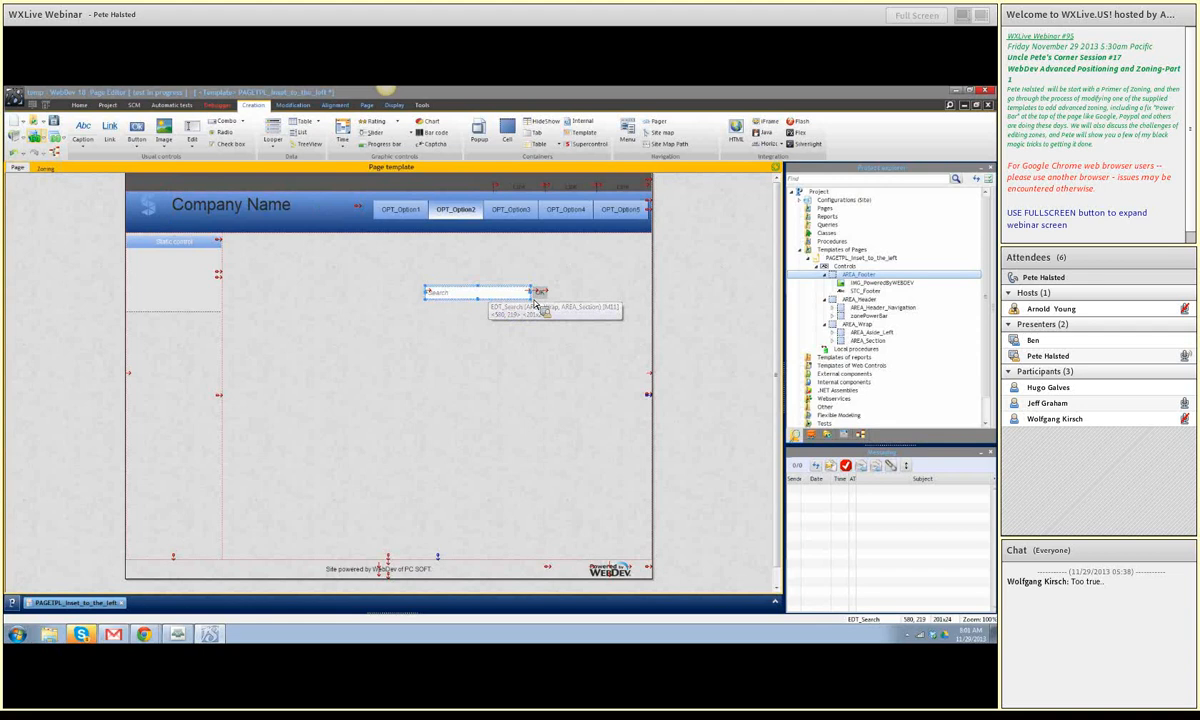
left_click_drag(538, 293, 222, 190)
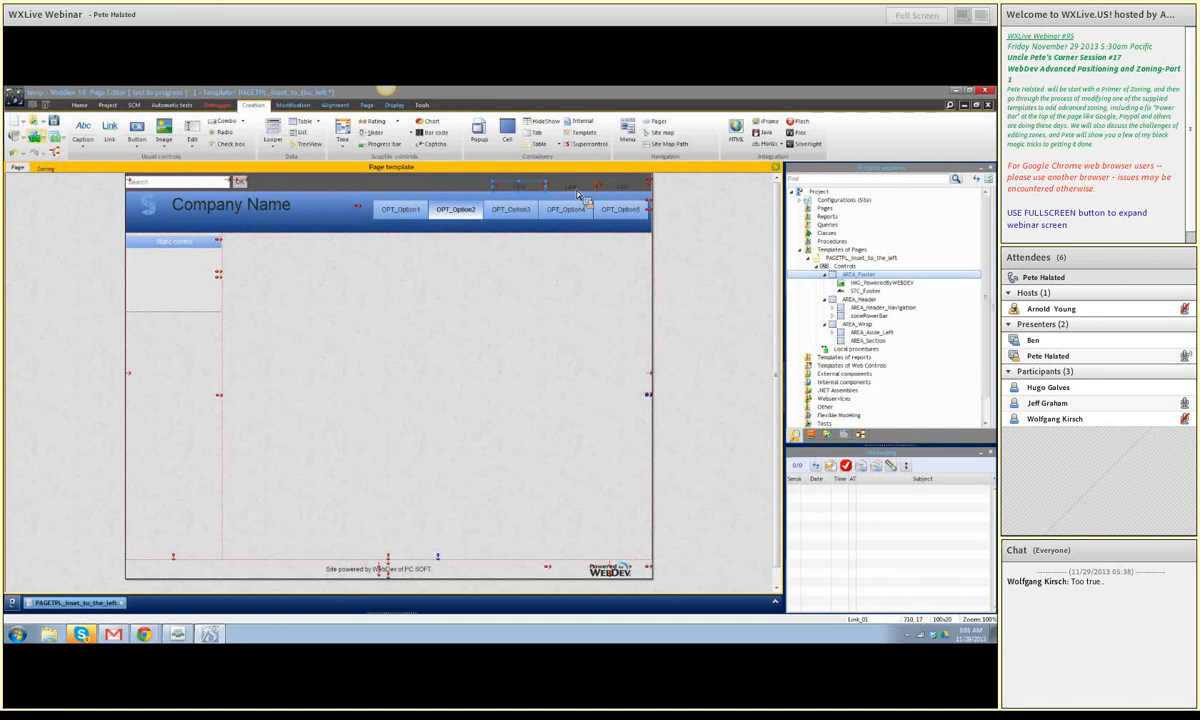
left_click_drag(620, 192, 617, 189)
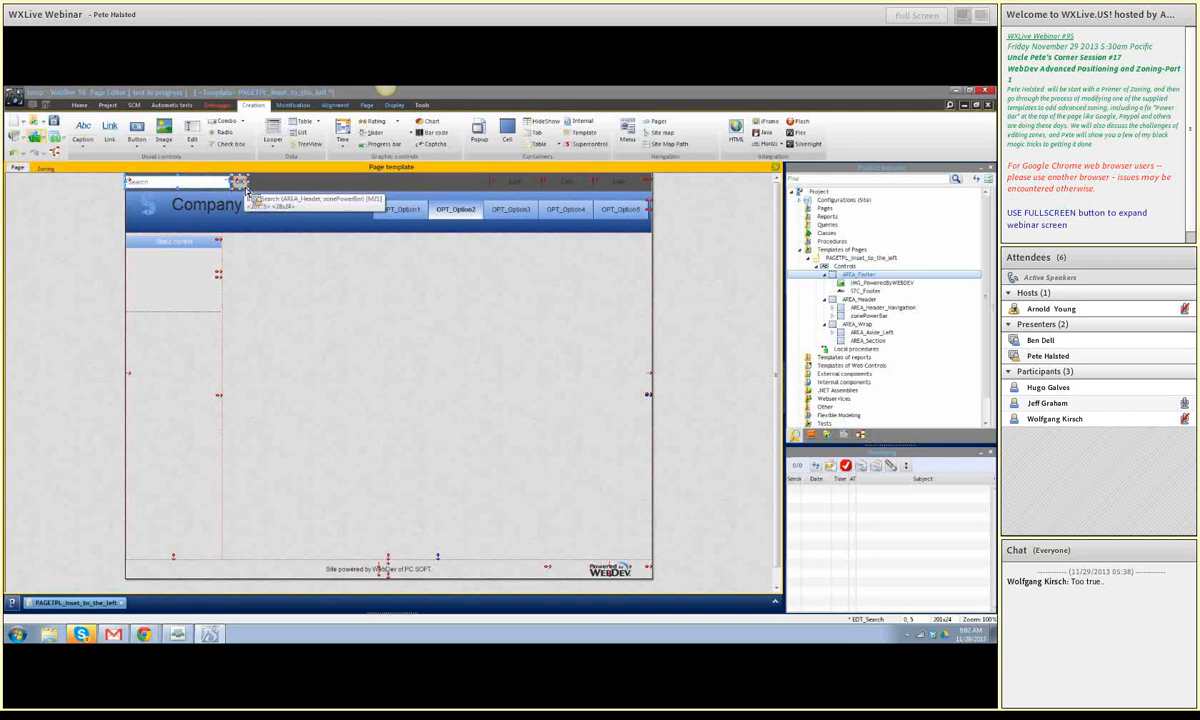
left_click_drag(228, 190, 251, 190)
left_click(300, 281)
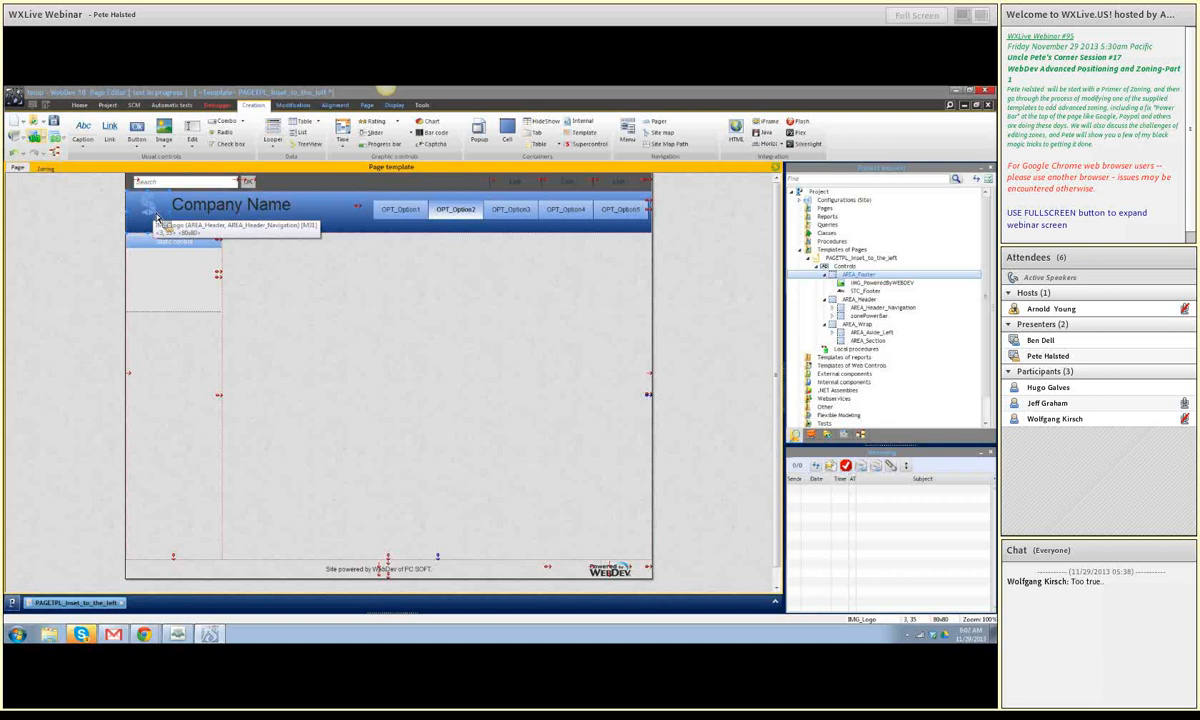
left_click_drag(157, 218, 350, 310)
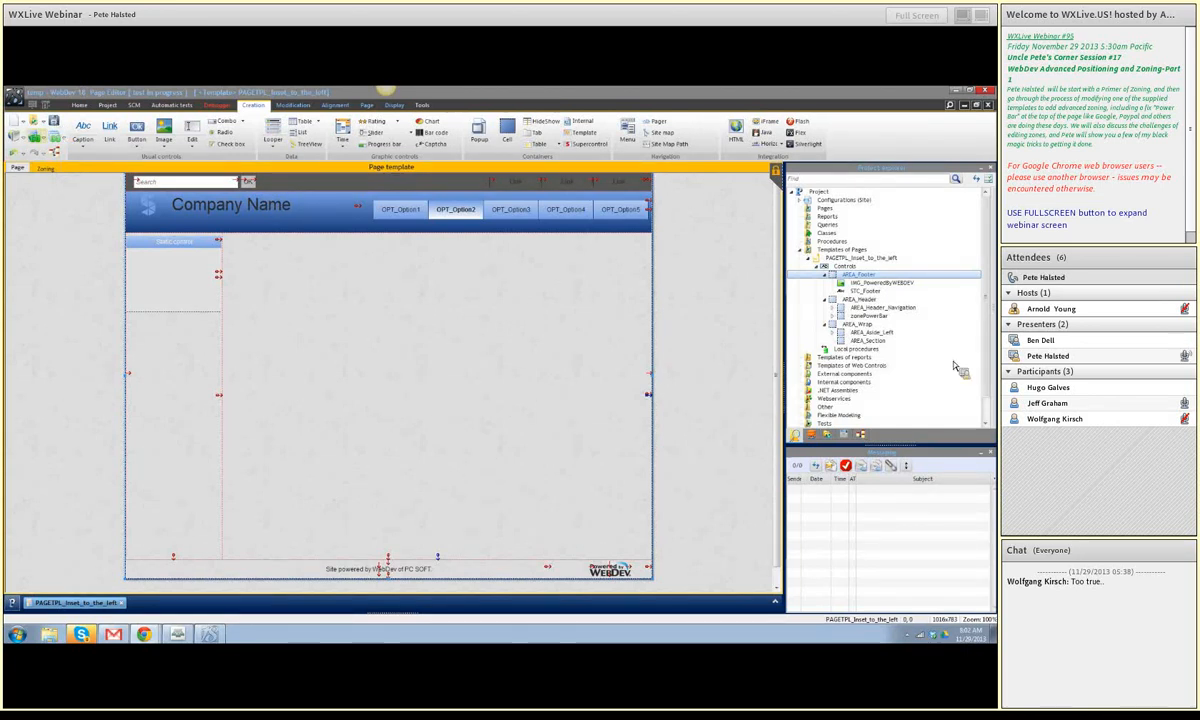
Step: Restart the page test and inspect the rearranged header in the browser, closing the extra test page
left_click(38, 148)
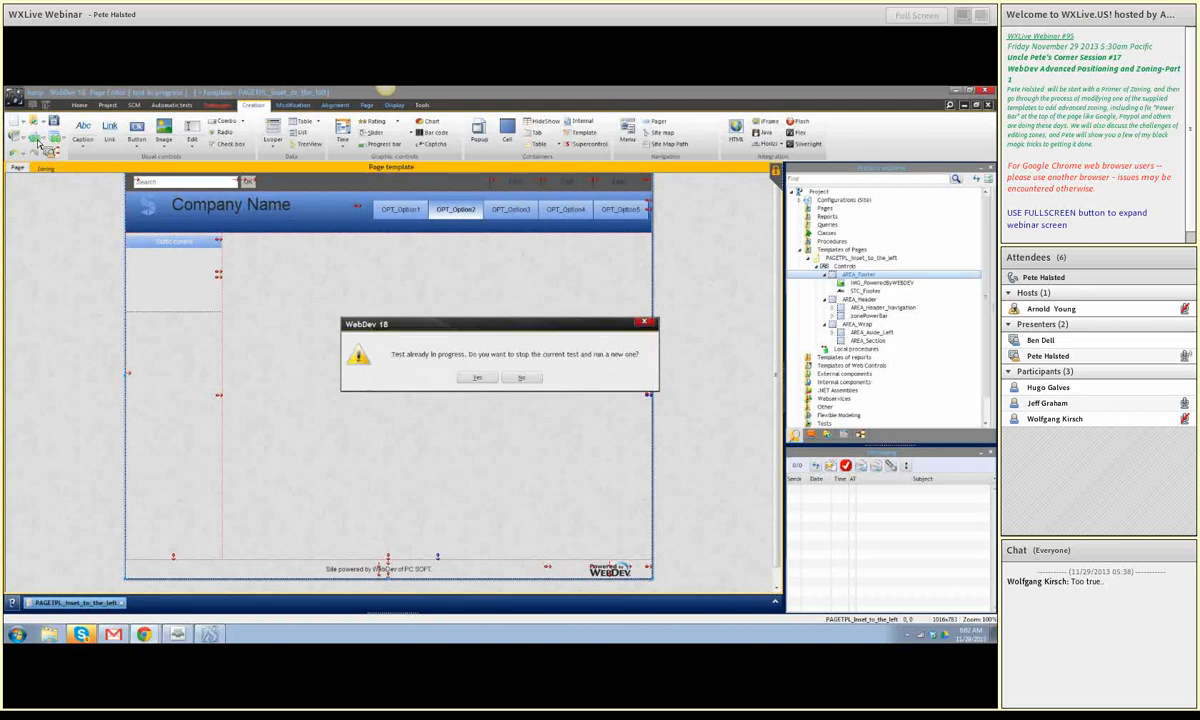
left_click(470, 377)
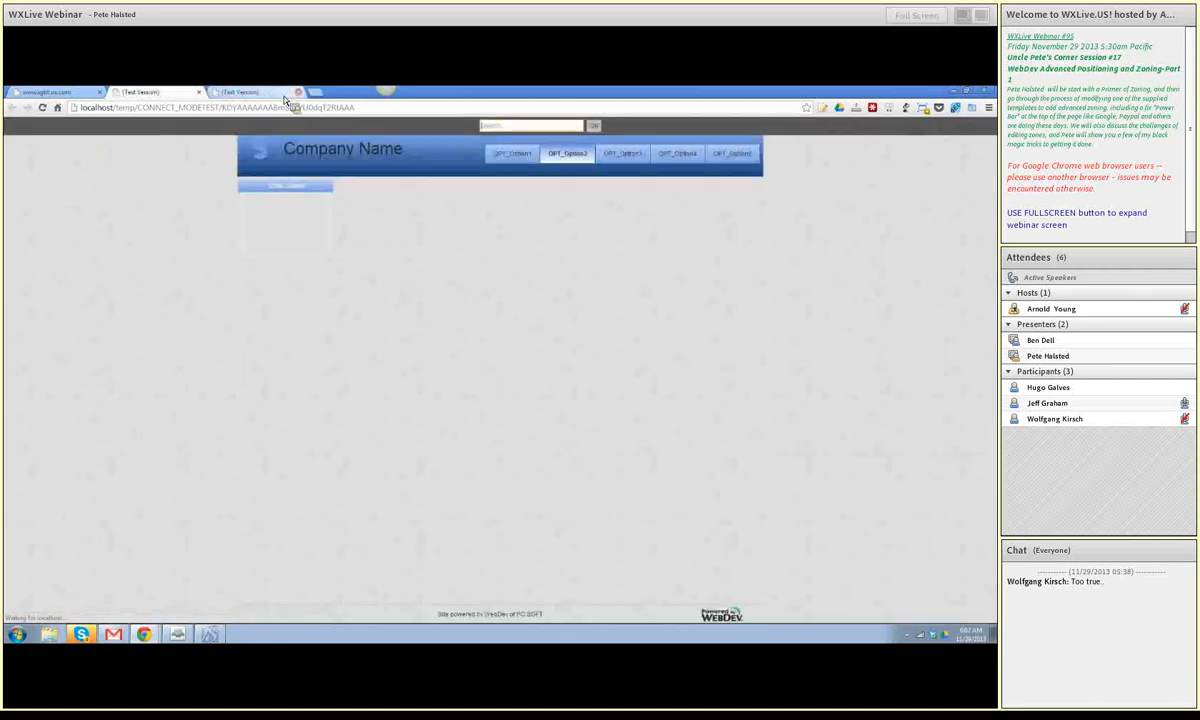
left_click(298, 92)
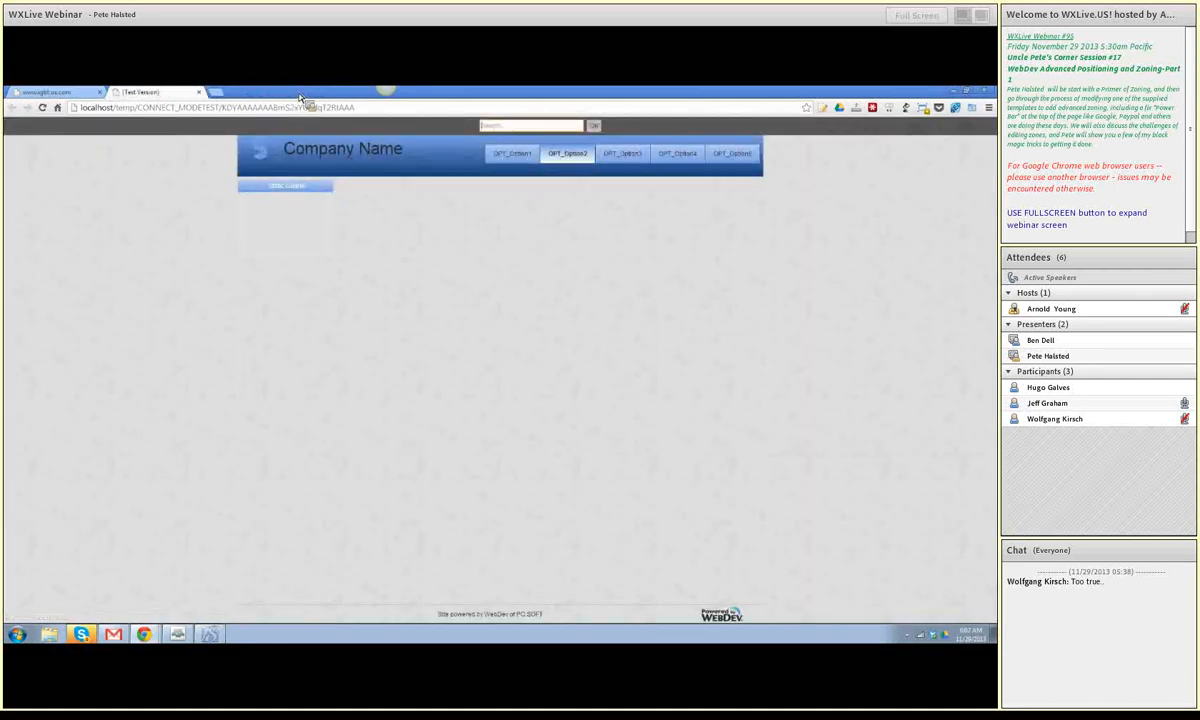
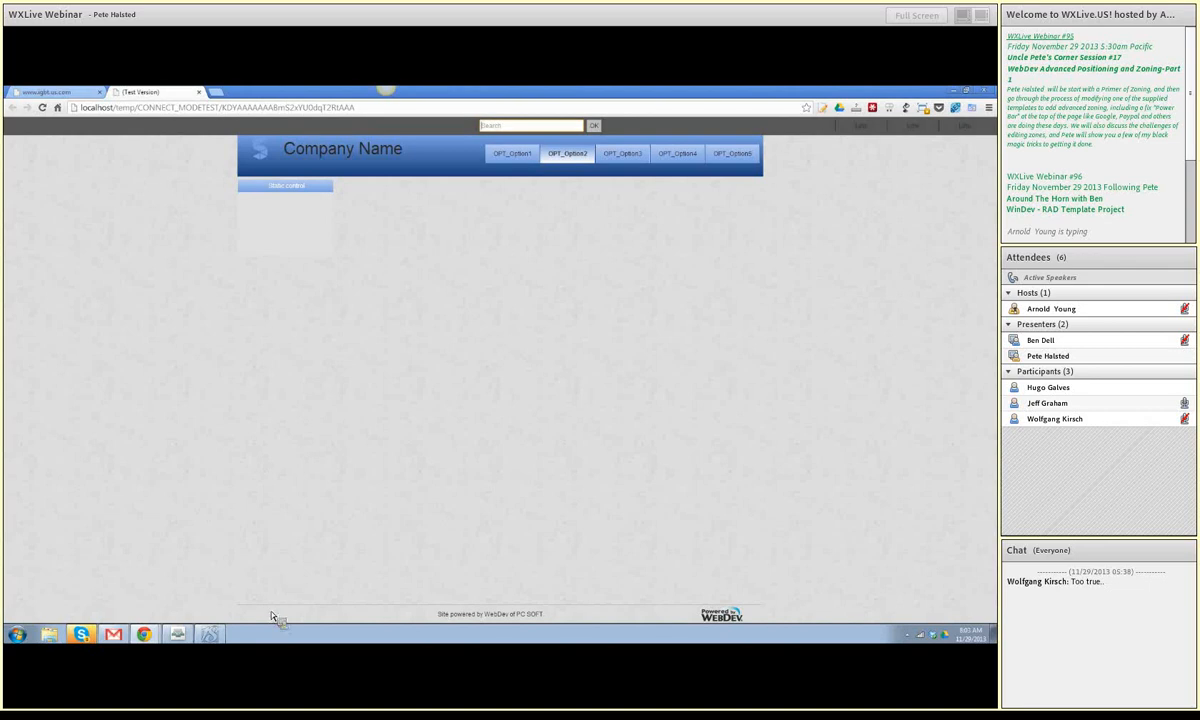
Step: Switch back to WebDev, place a 150x150 cell in the template's content area at about 420, 206, and name it cellPowerBar
left_click(215, 635)
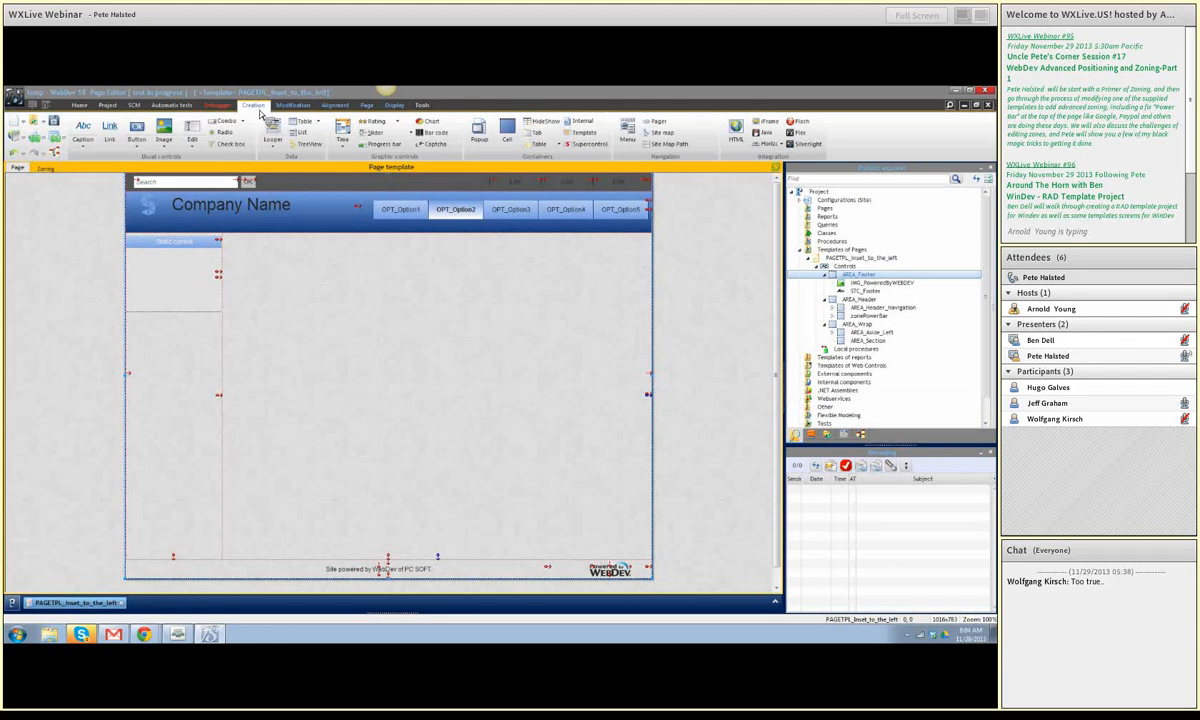
left_click(505, 130)
left_click(395, 322)
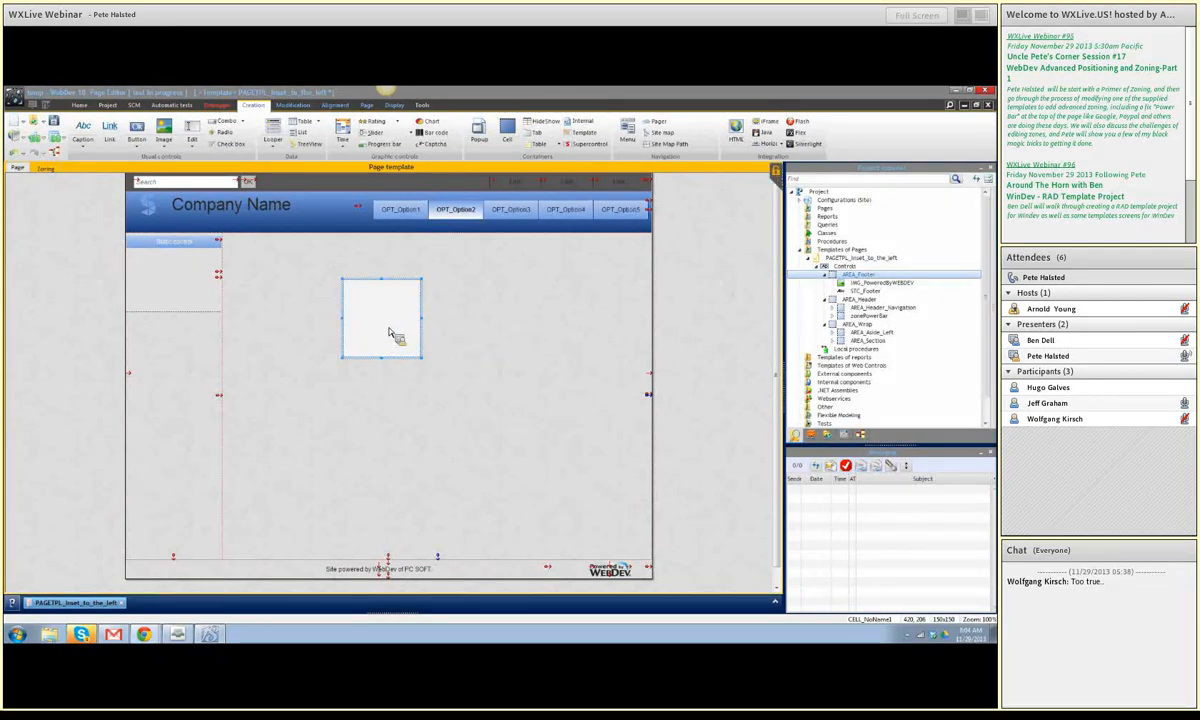
right_click(388, 318)
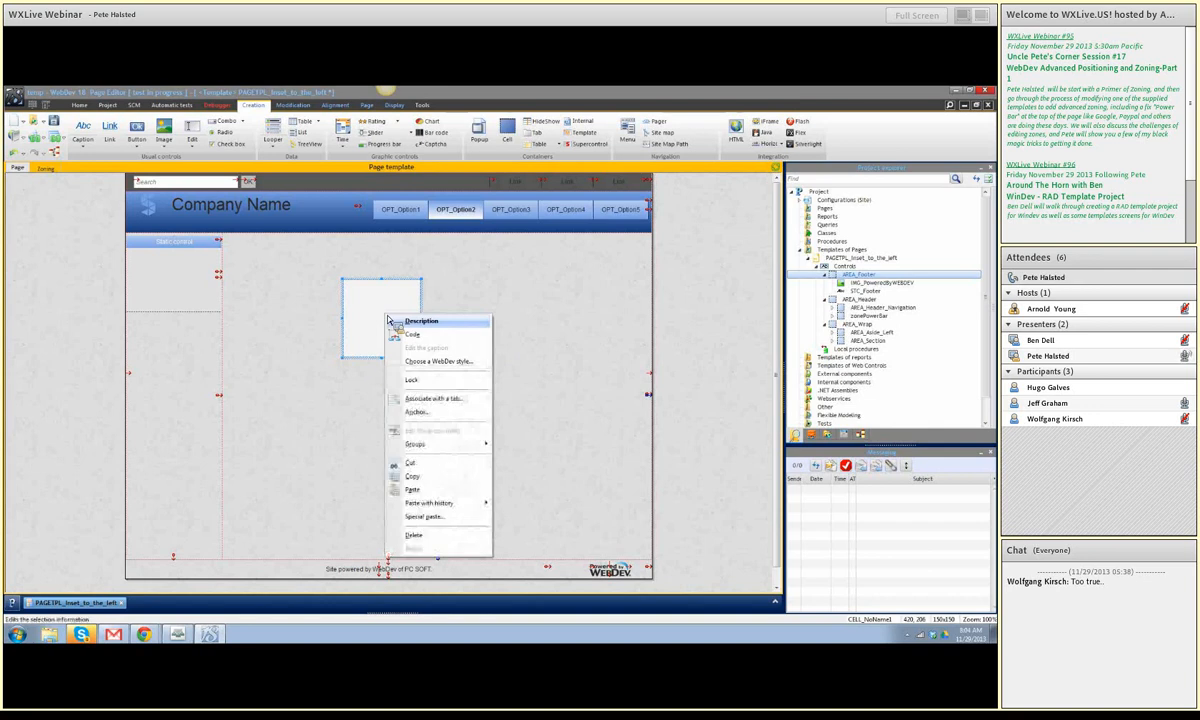
left_click(421, 323)
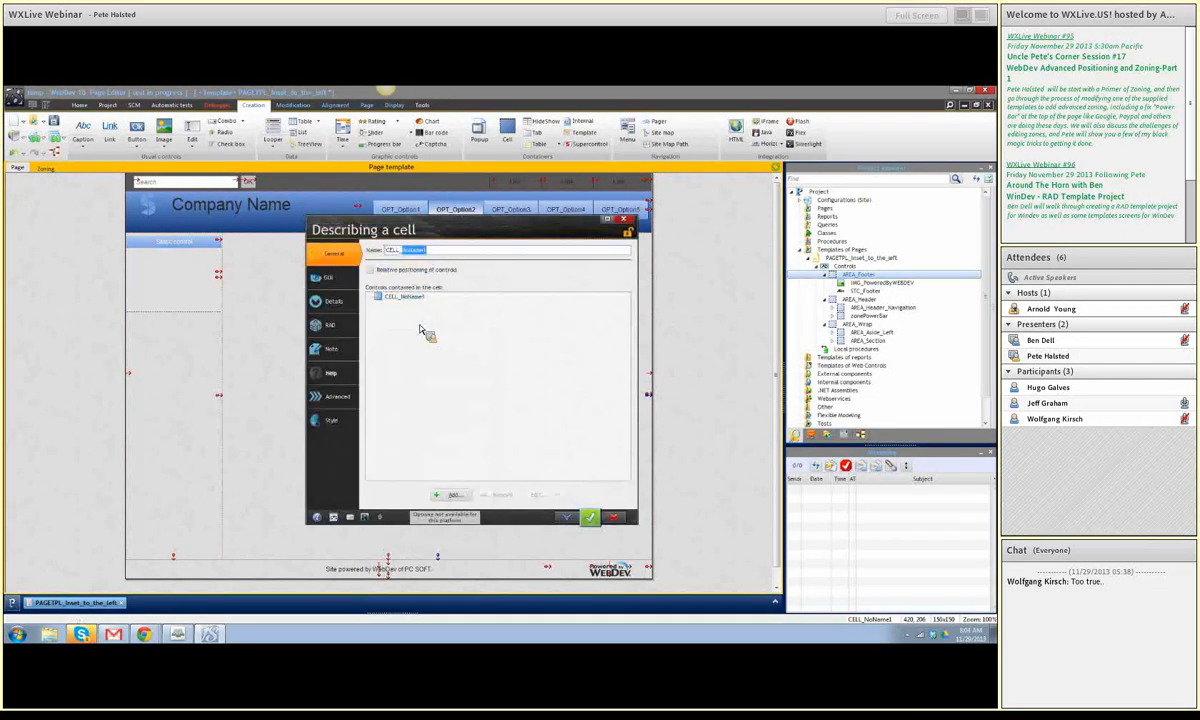
left_click_drag(432, 251, 375, 250)
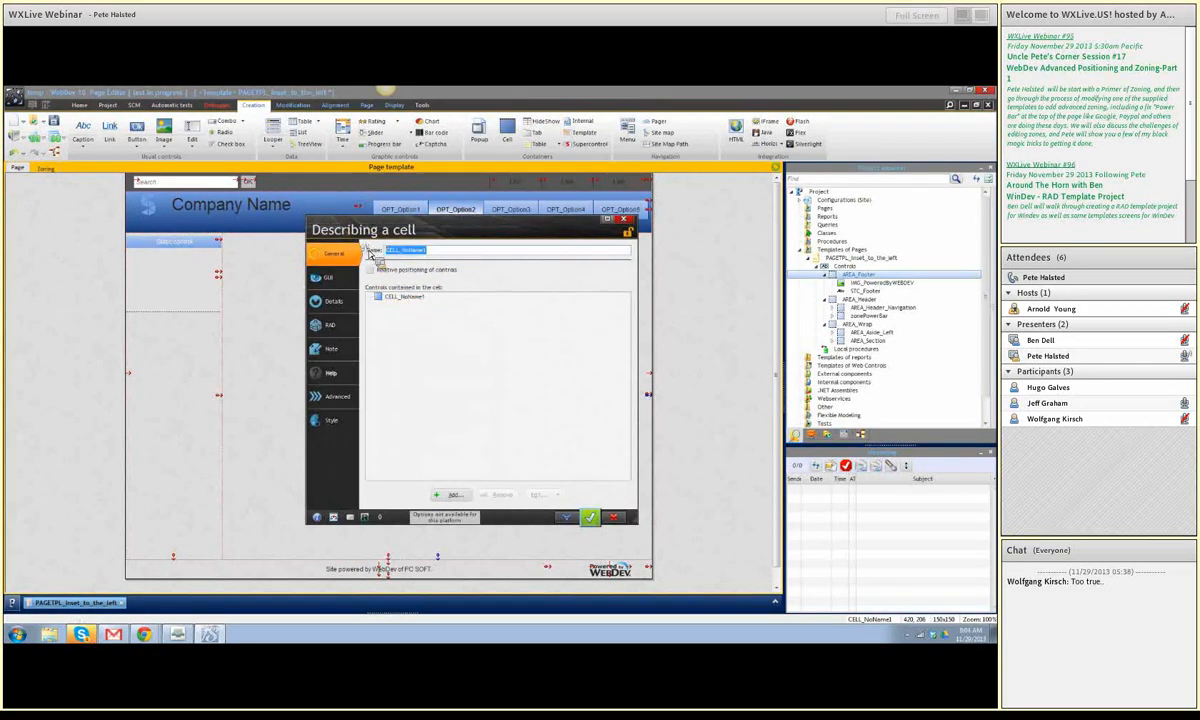
type("C")
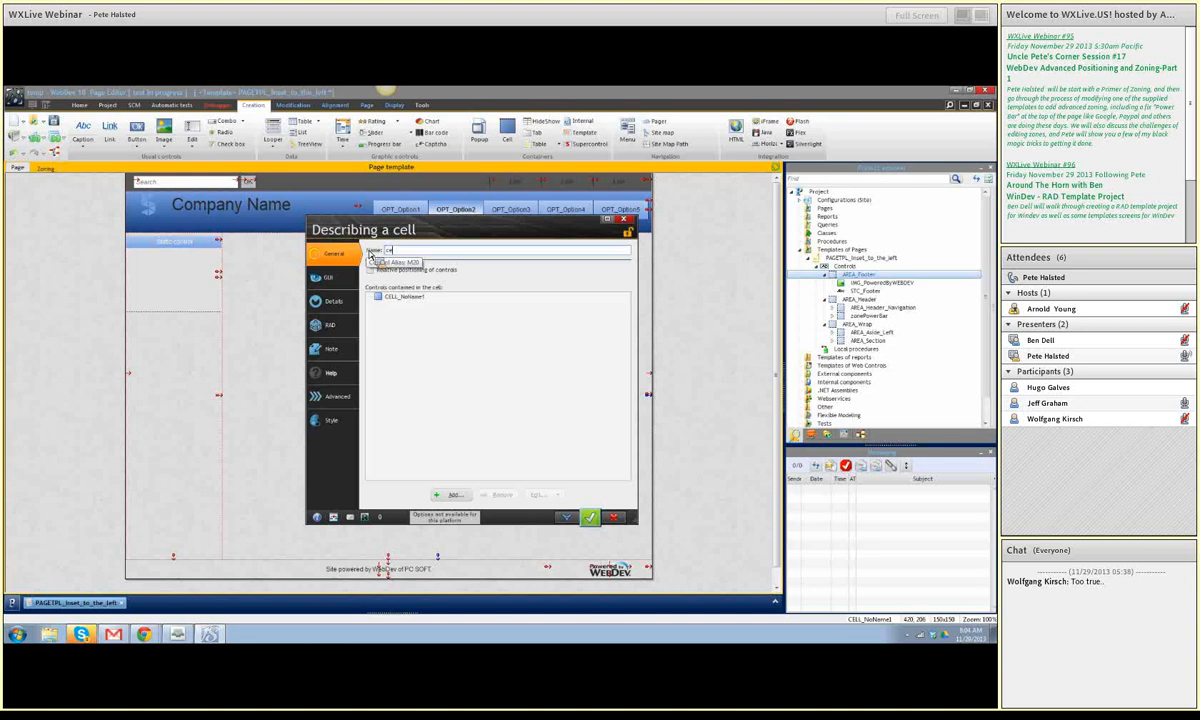
type("ellPowerBar")
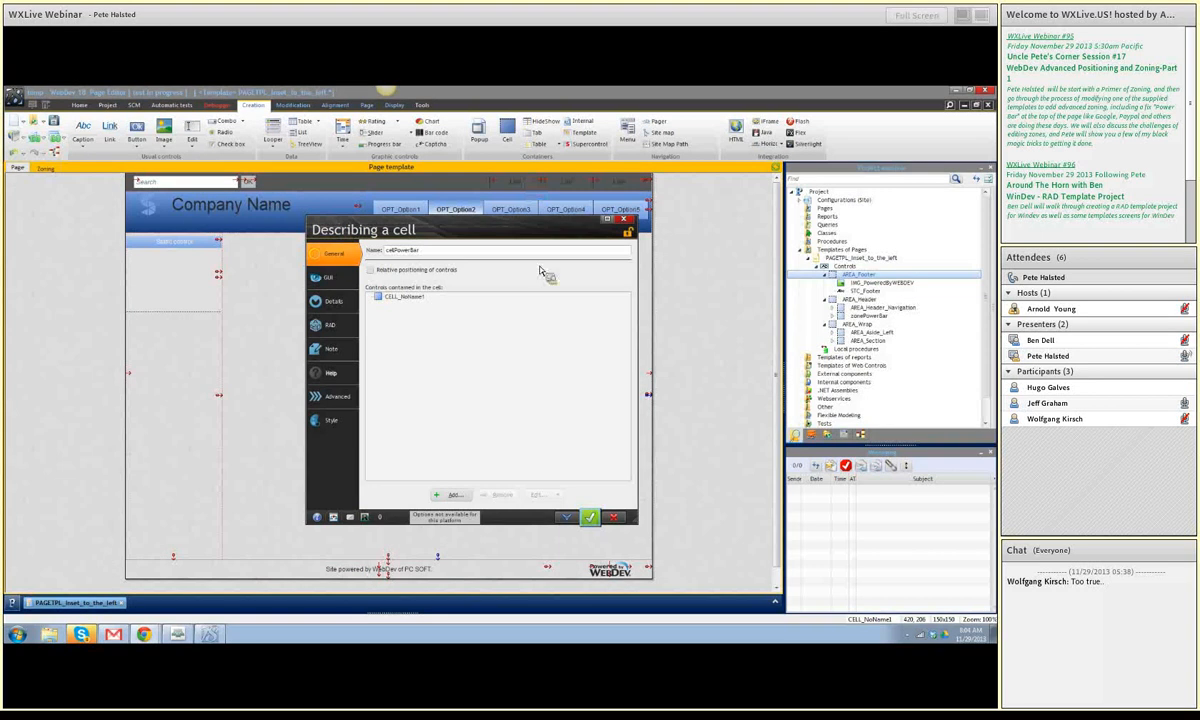
Step: Add BTN_Search and EDT_Search from zonePowerBar to the controls contained in cellPowerBar
left_click(441, 297)
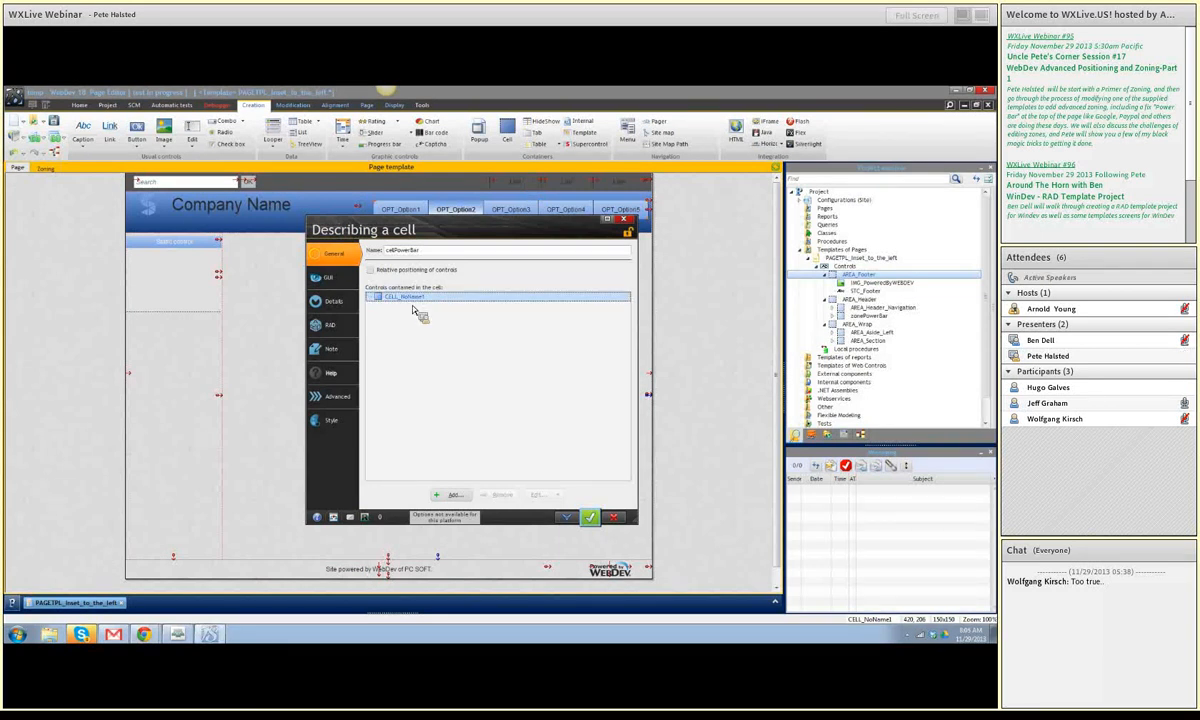
left_click(455, 495)
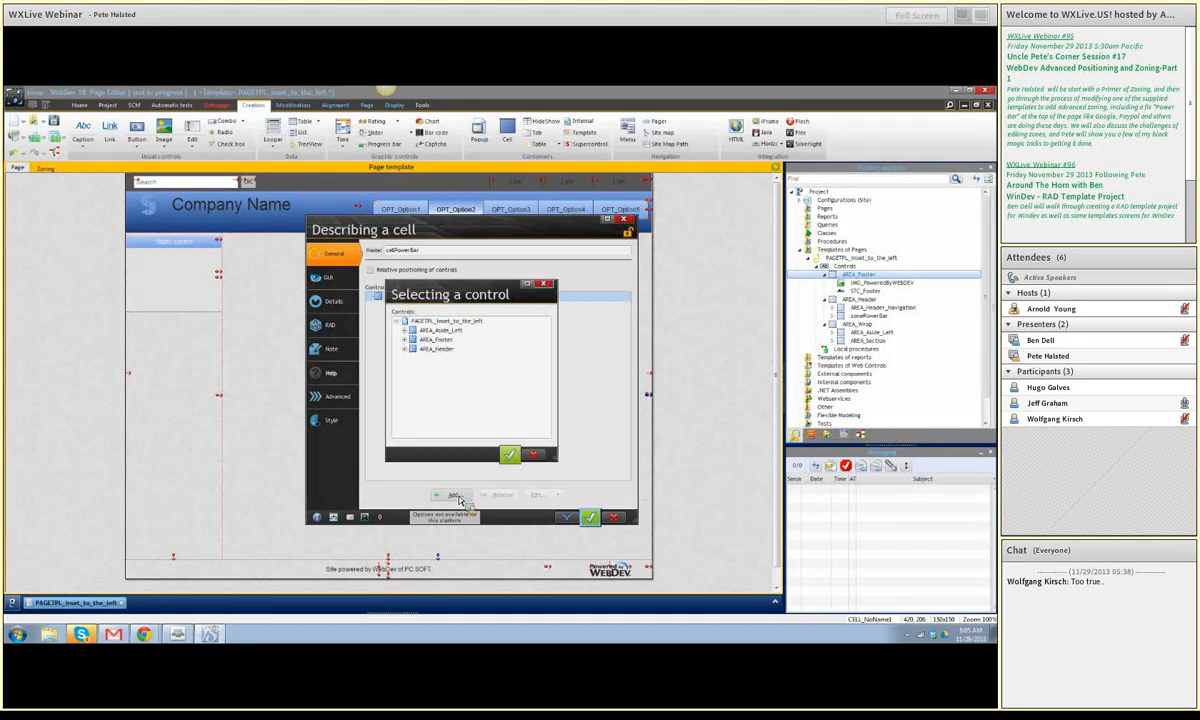
left_click(404, 348)
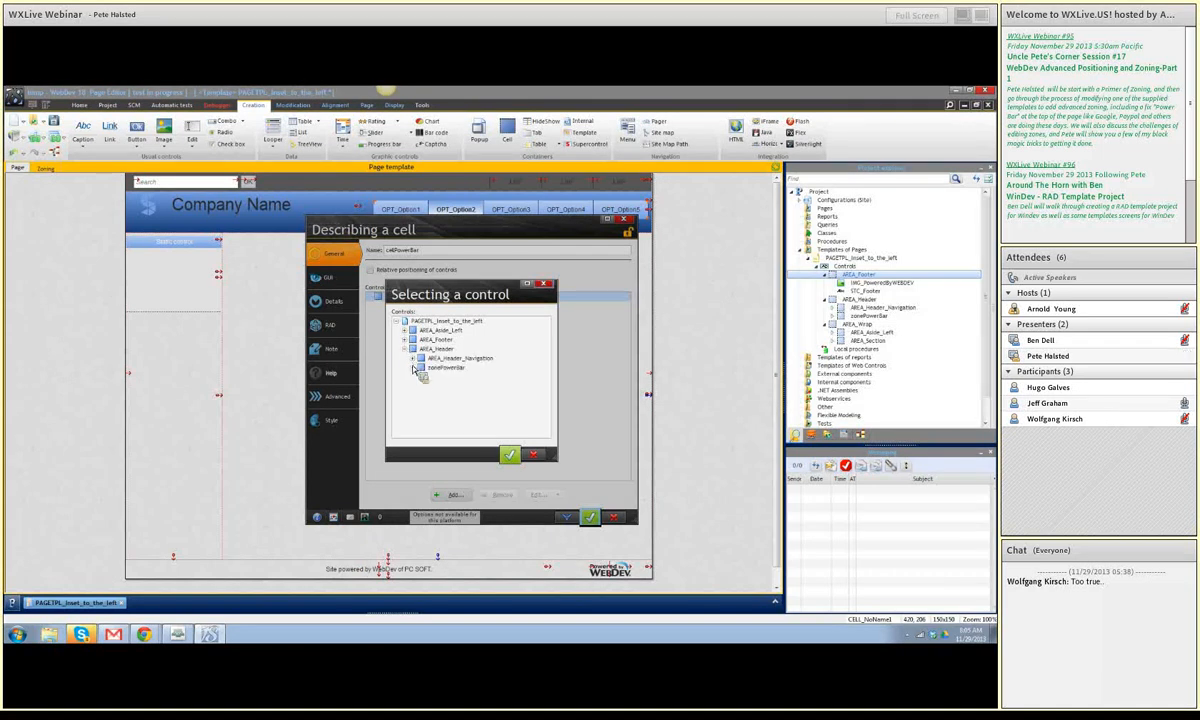
left_click(413, 368)
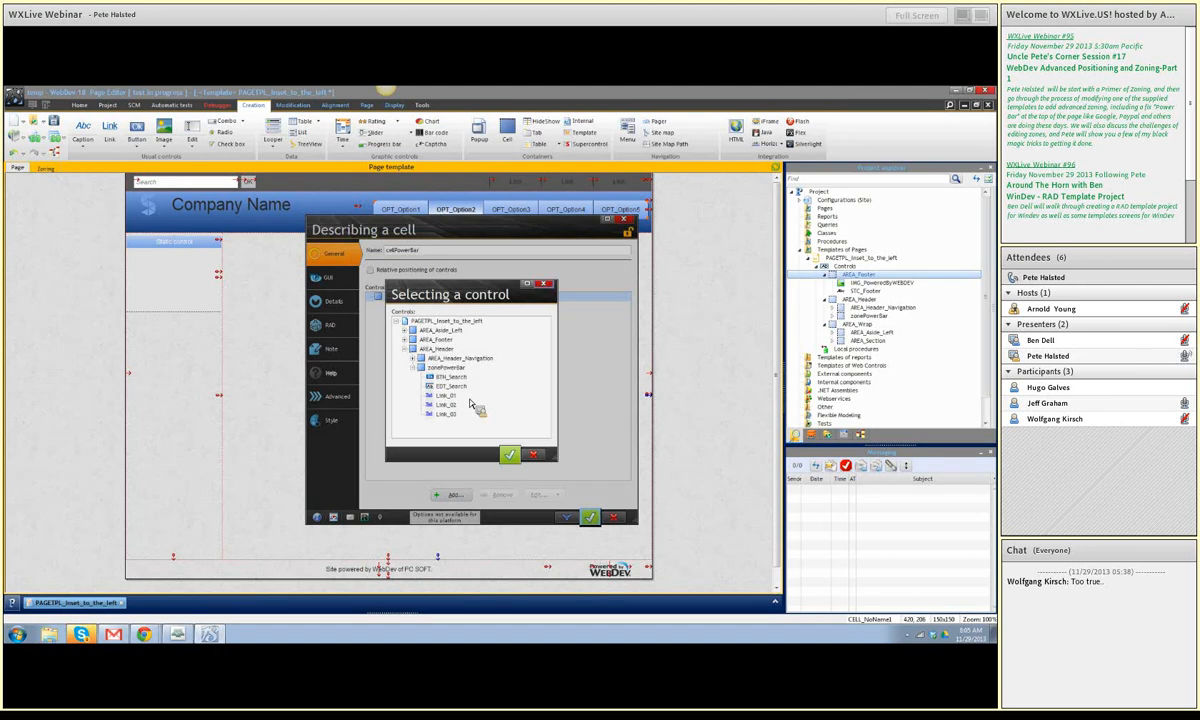
left_click(446, 367)
left_click(509, 455)
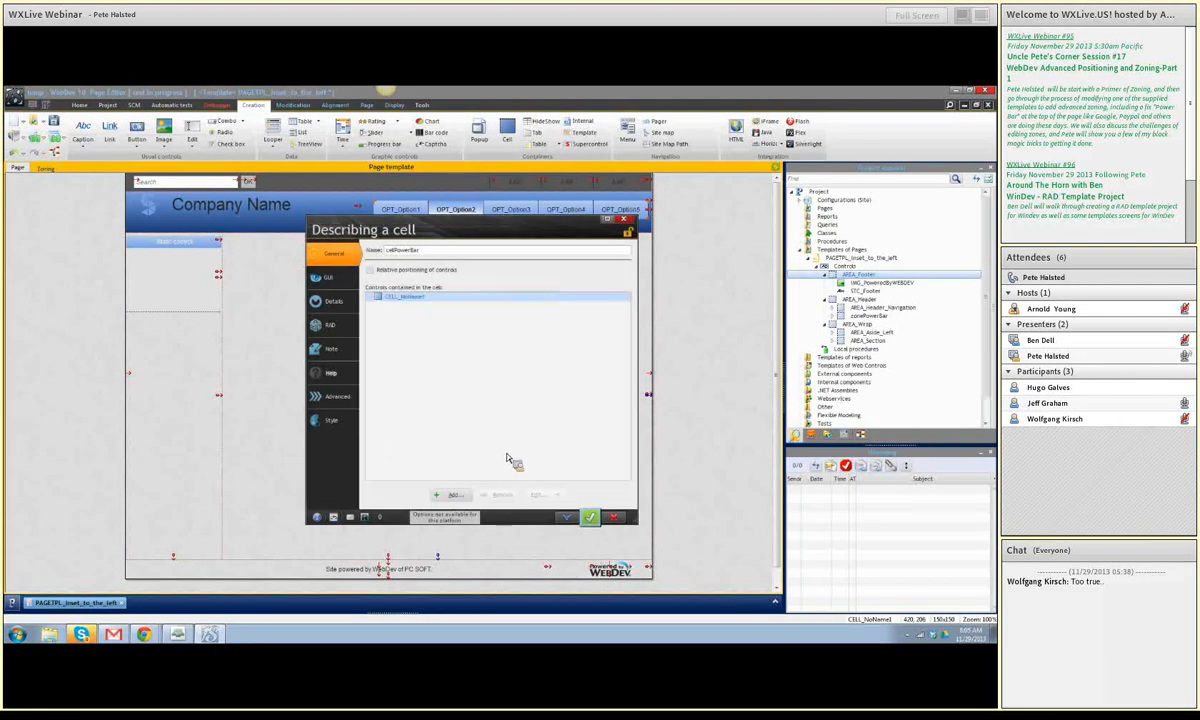
left_click(452, 494)
left_click(404, 348)
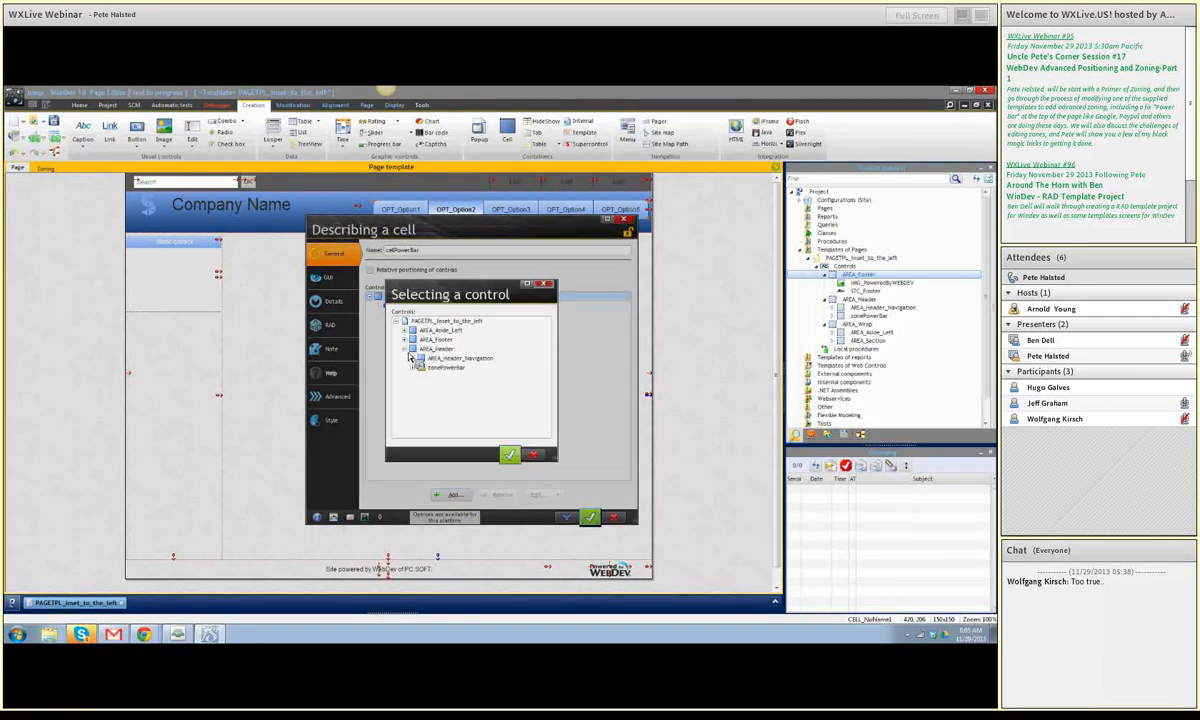
left_click(412, 367)
left_click(430, 376)
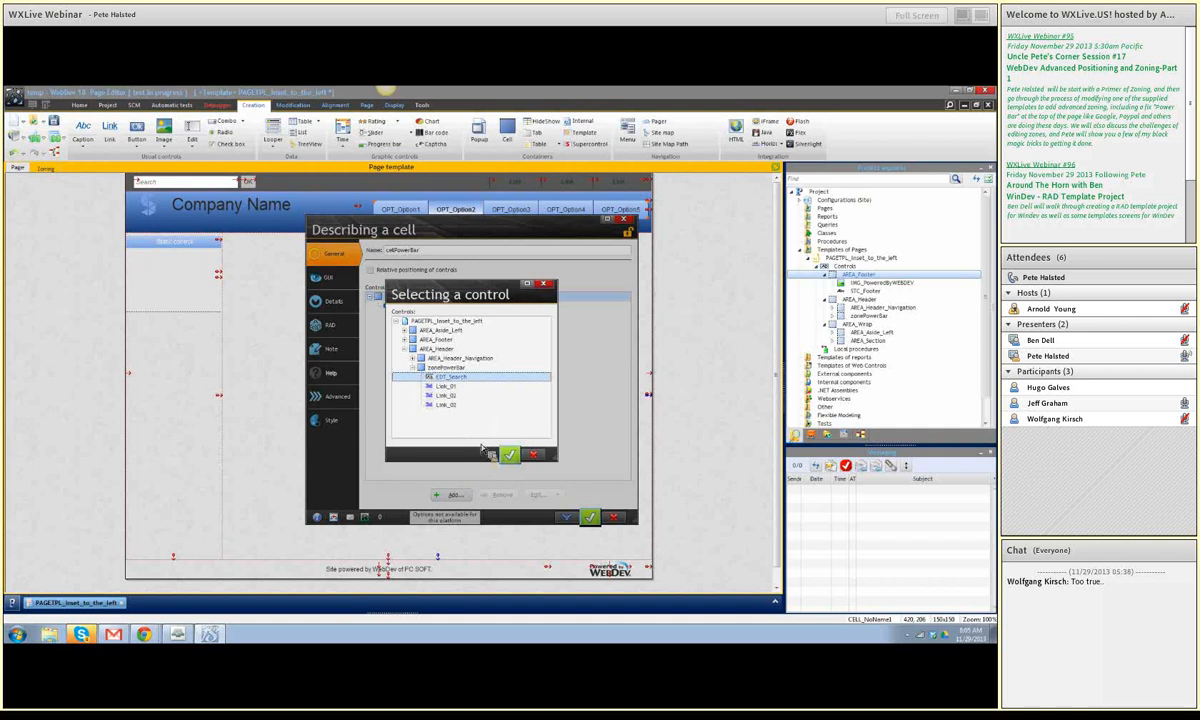
left_click(509, 455)
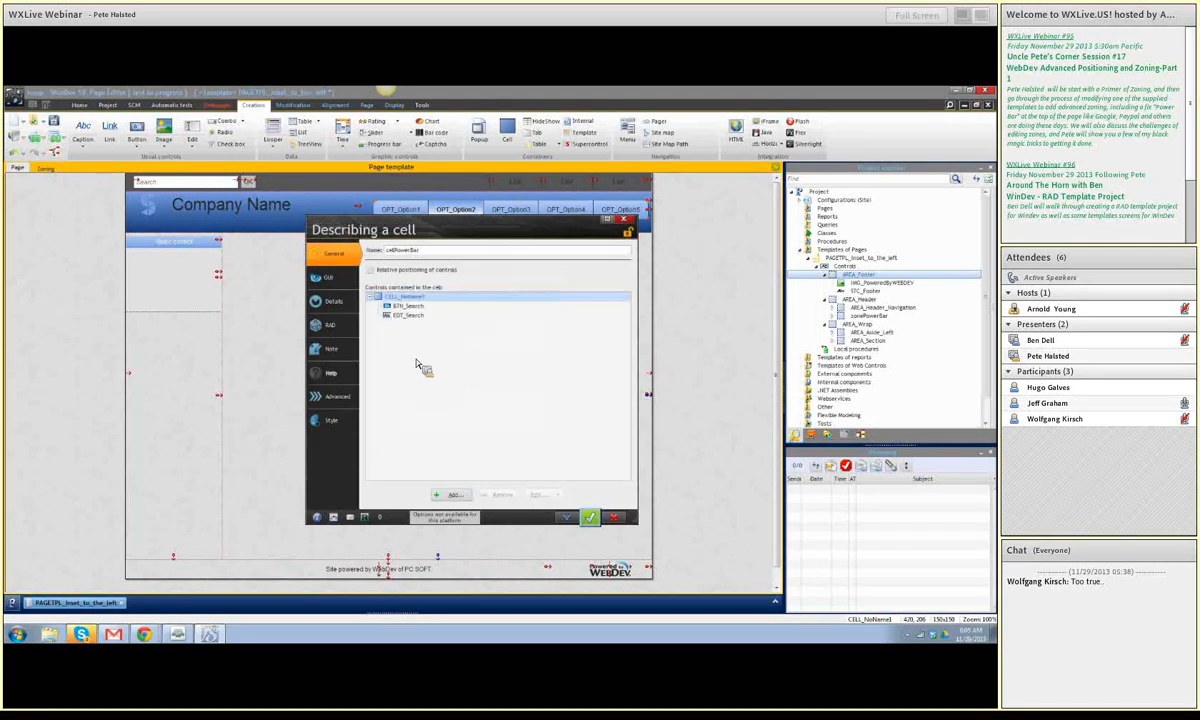
Step: Add Link_01, Link_02 and Link_03 from zonePowerBar to the controls contained in cellPowerBar
left_click(452, 494)
left_click(404, 348)
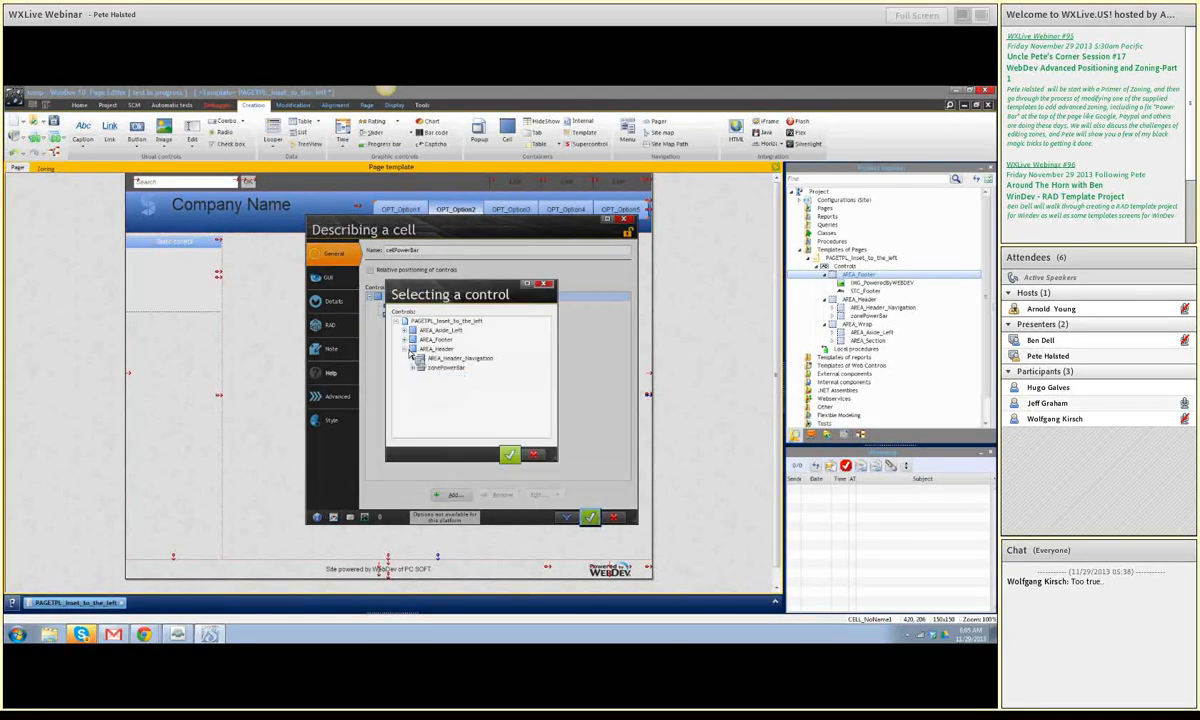
left_click(412, 367)
left_click(433, 377)
left_click(509, 455)
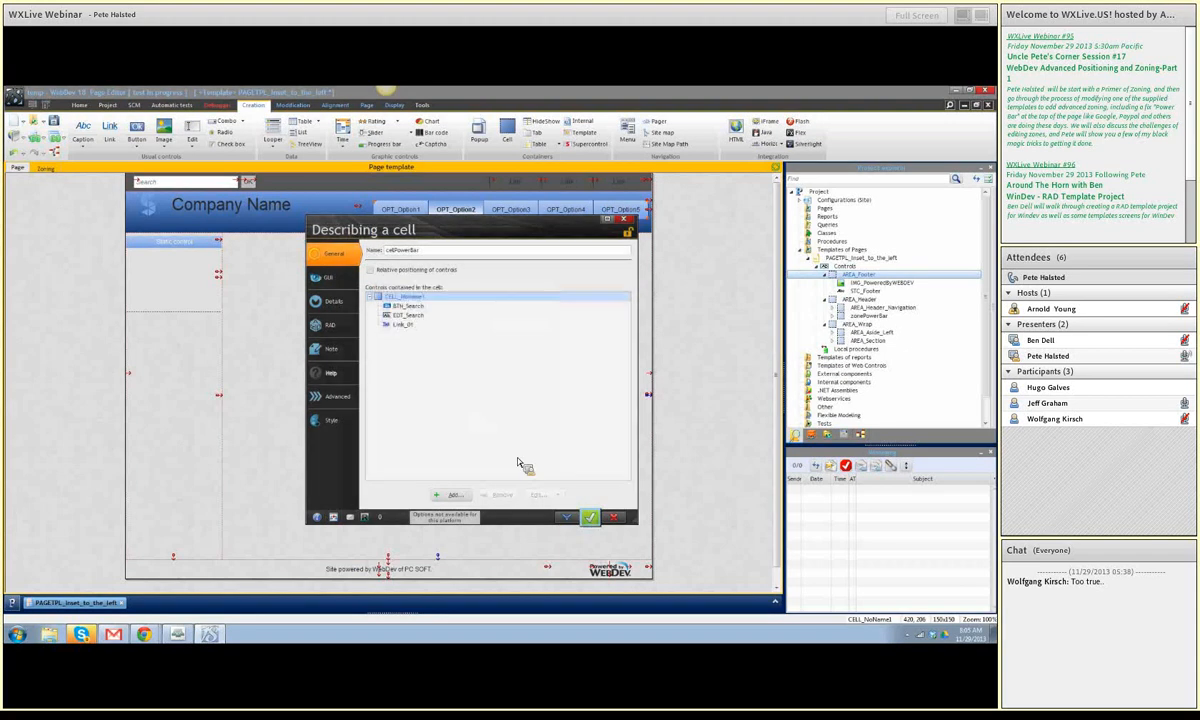
left_click(455, 494)
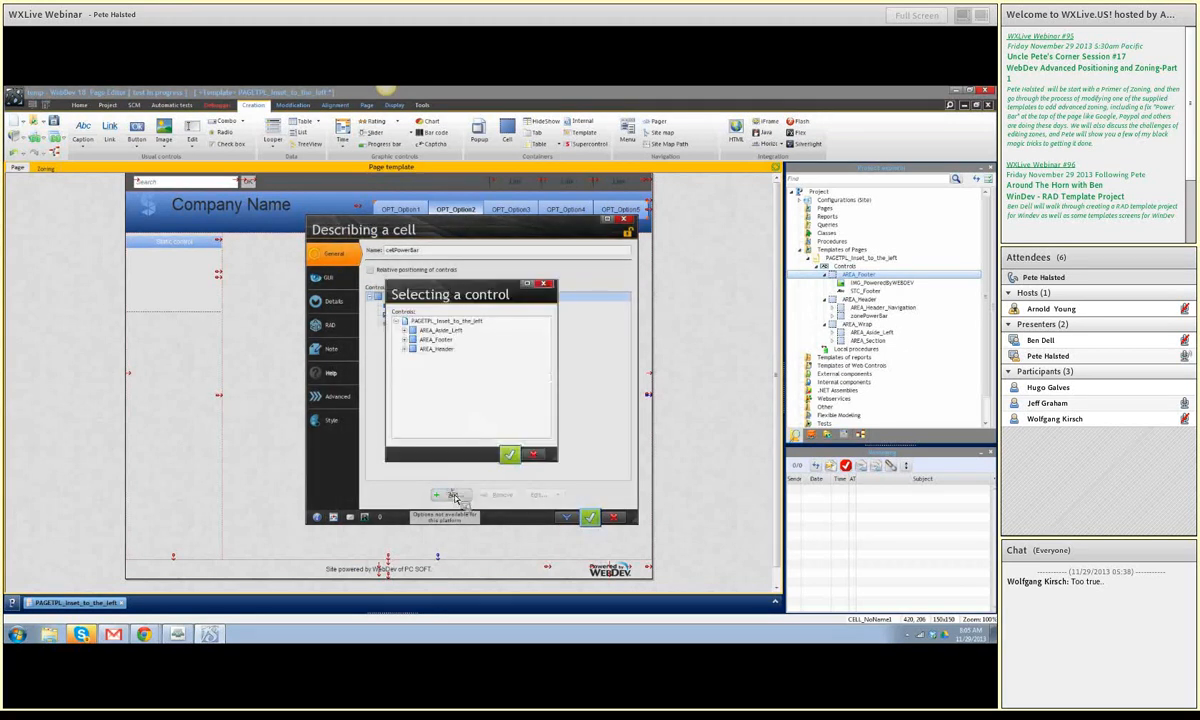
left_click(404, 348)
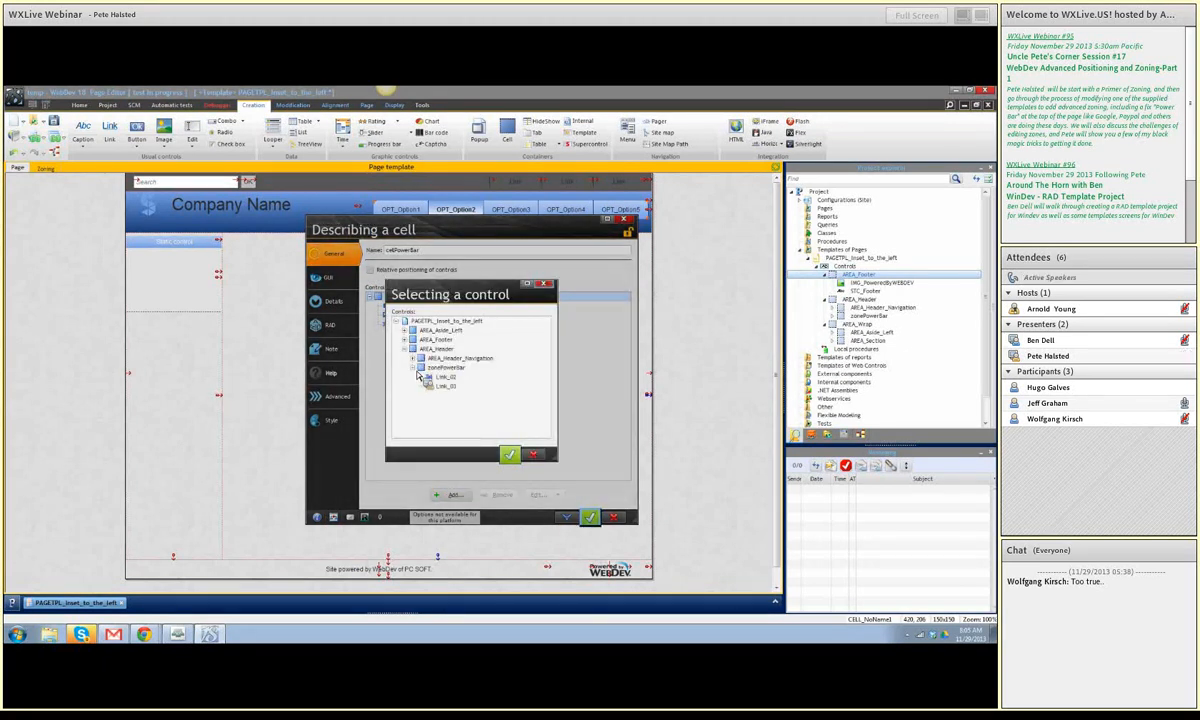
left_click(512, 456)
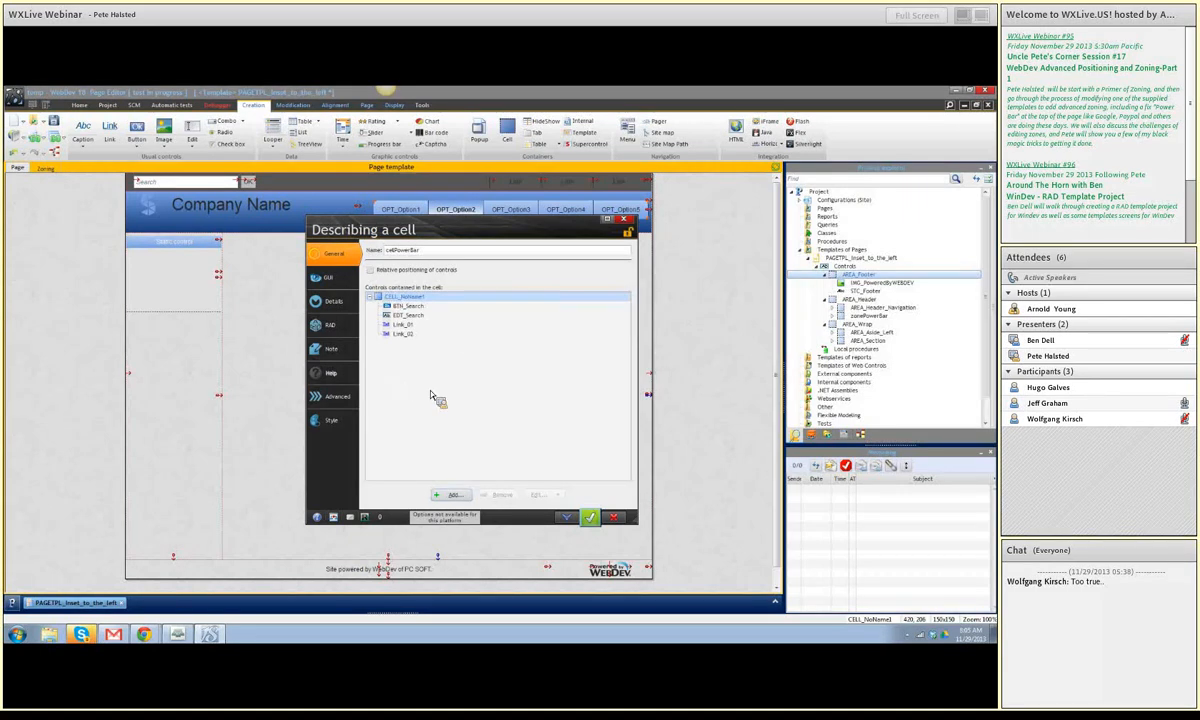
left_click(452, 494)
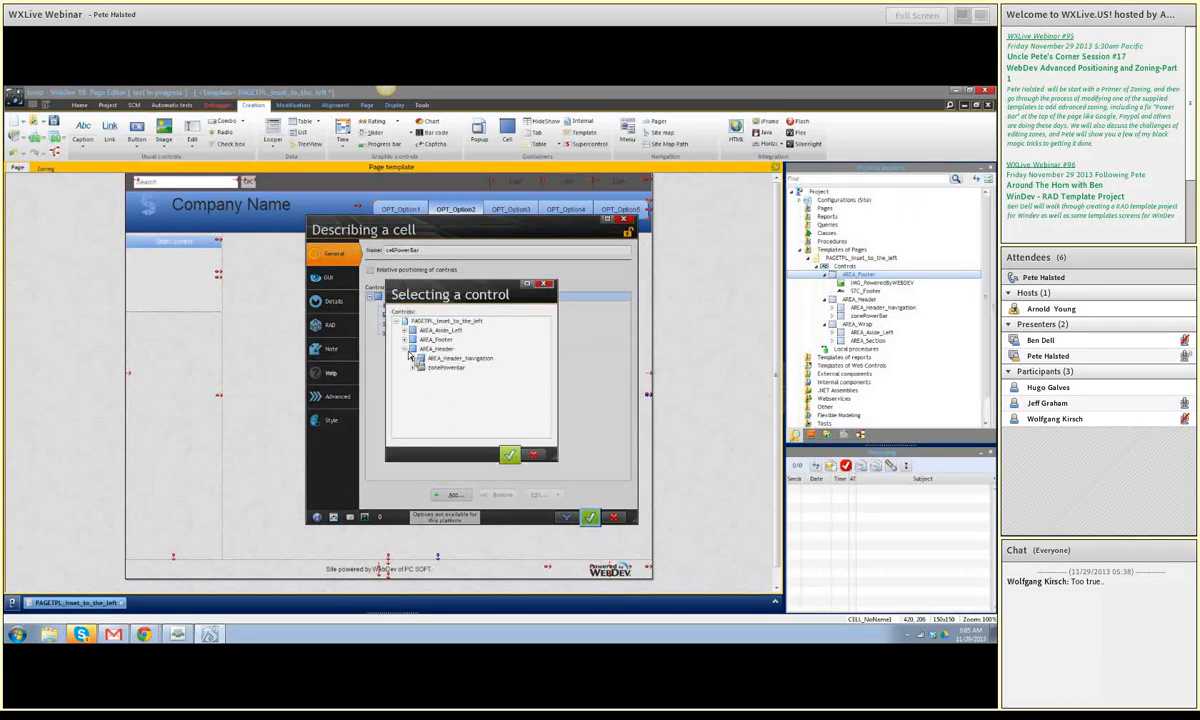
left_click(414, 362)
left_click(460, 354)
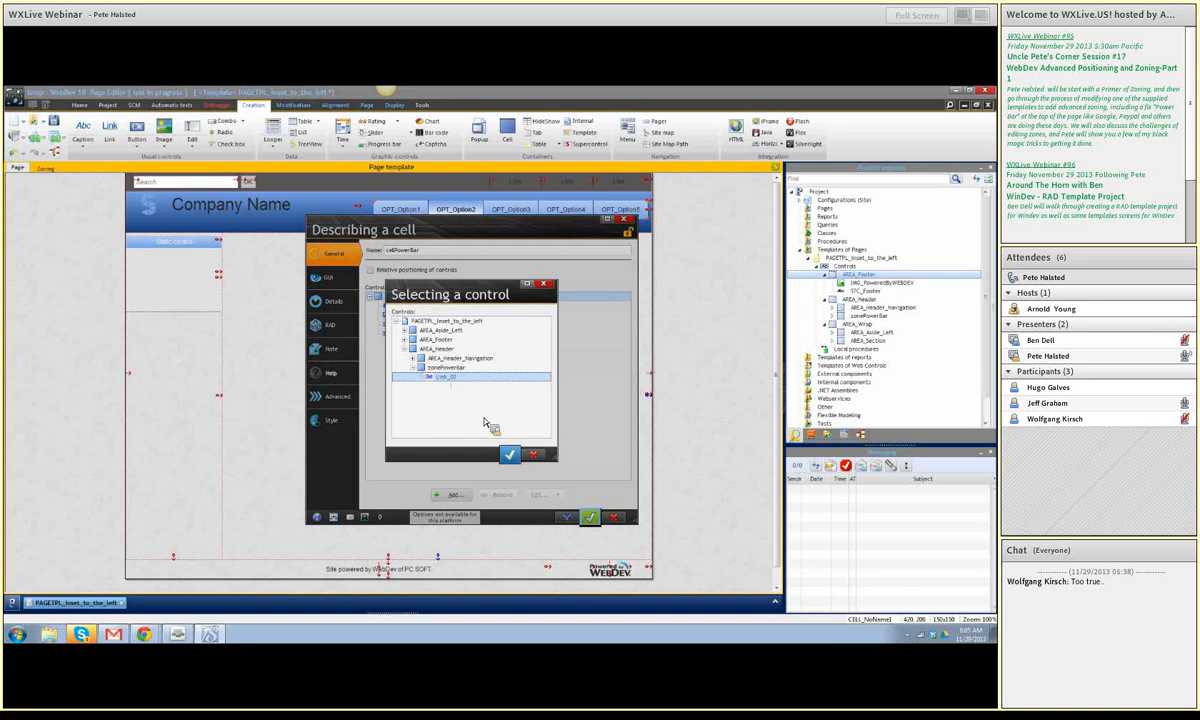
left_click(509, 454)
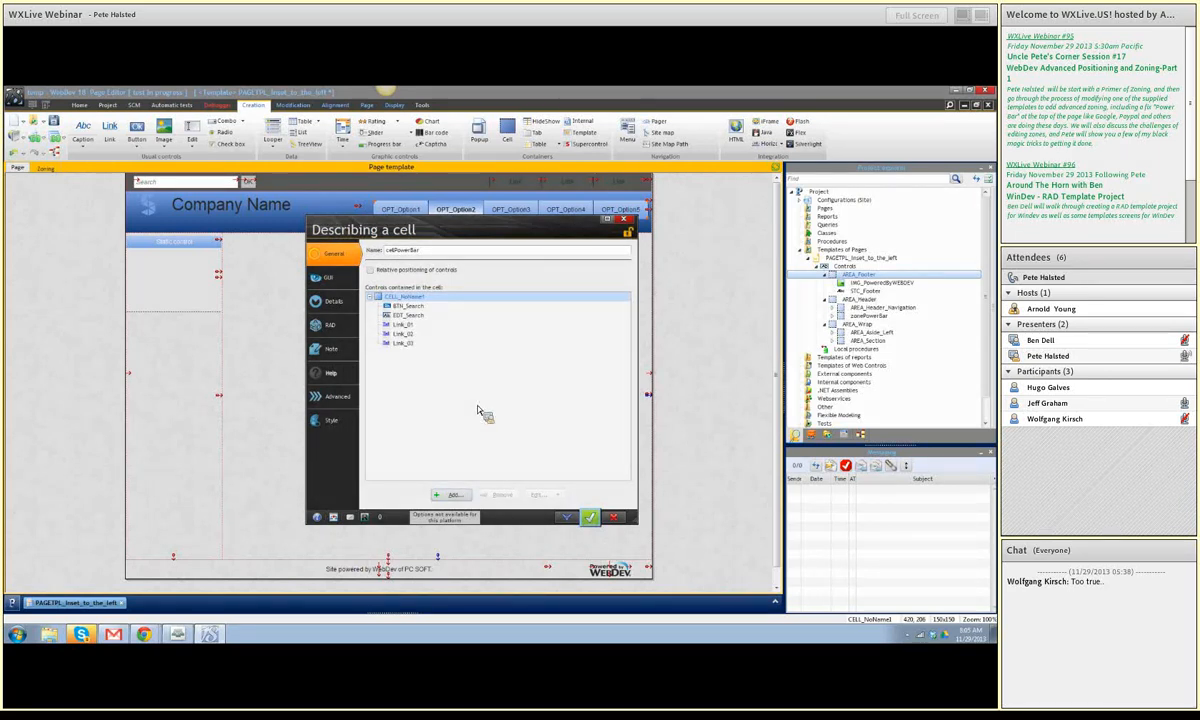
left_click_drag(395, 305, 773, 463)
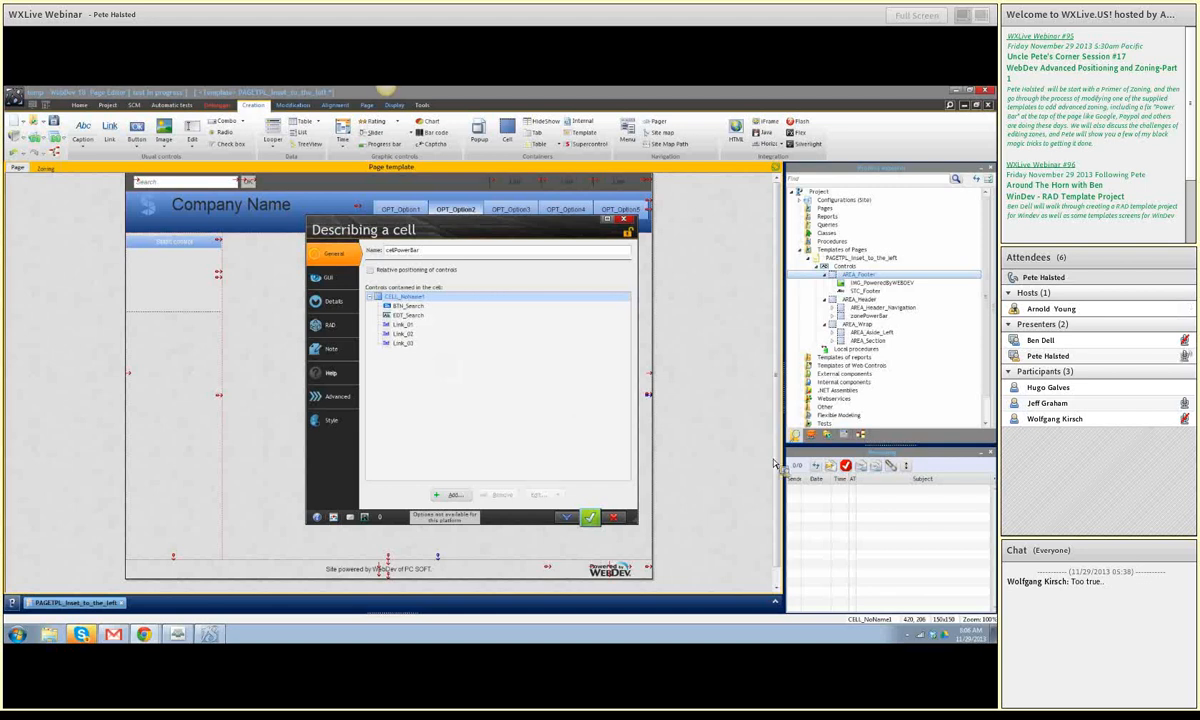
left_click(440, 493)
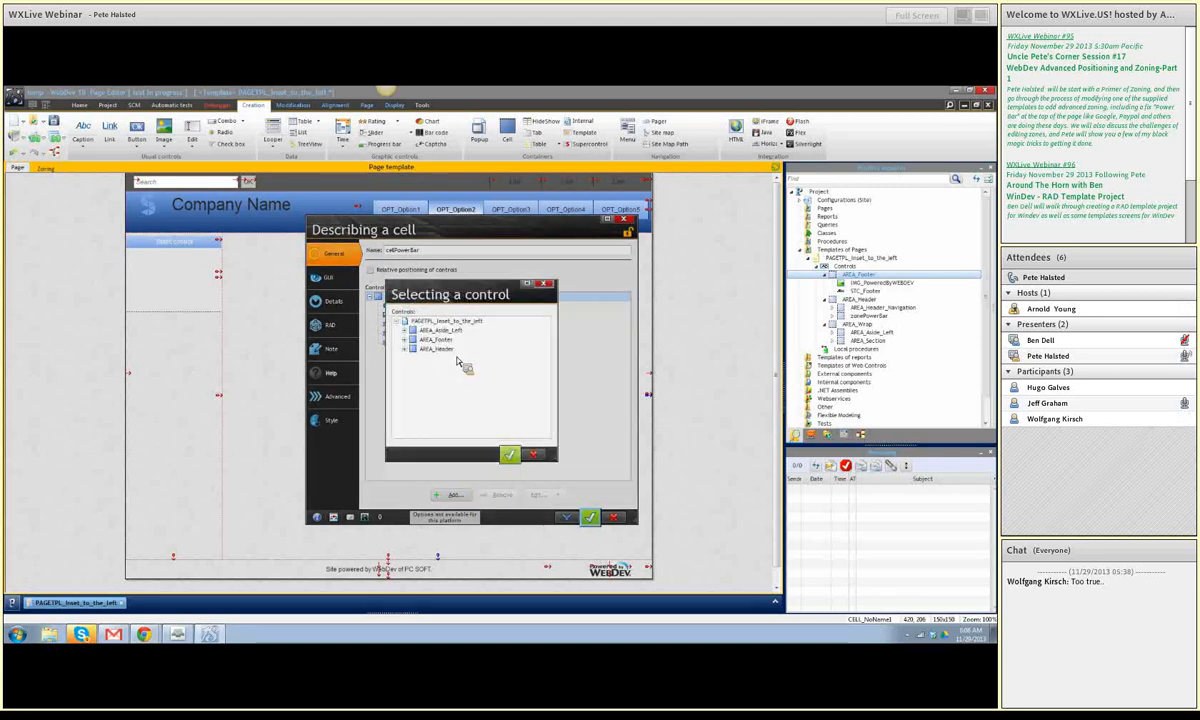
left_click(405, 348)
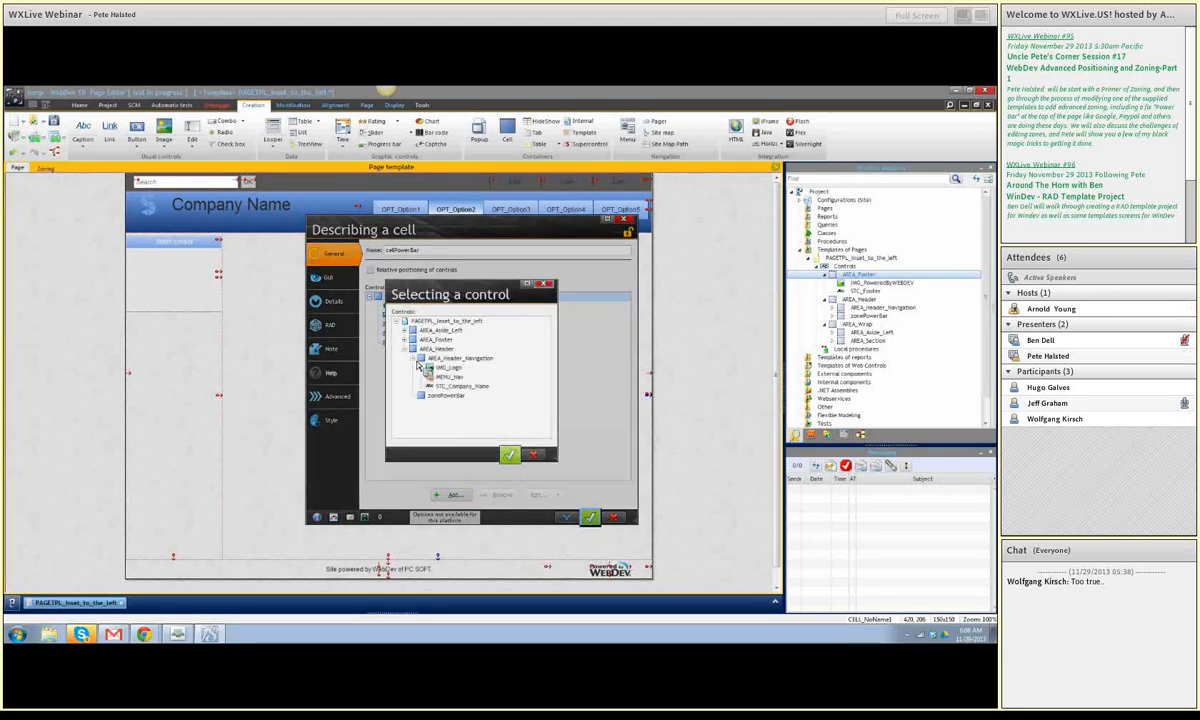
left_click(414, 357)
left_click(462, 376)
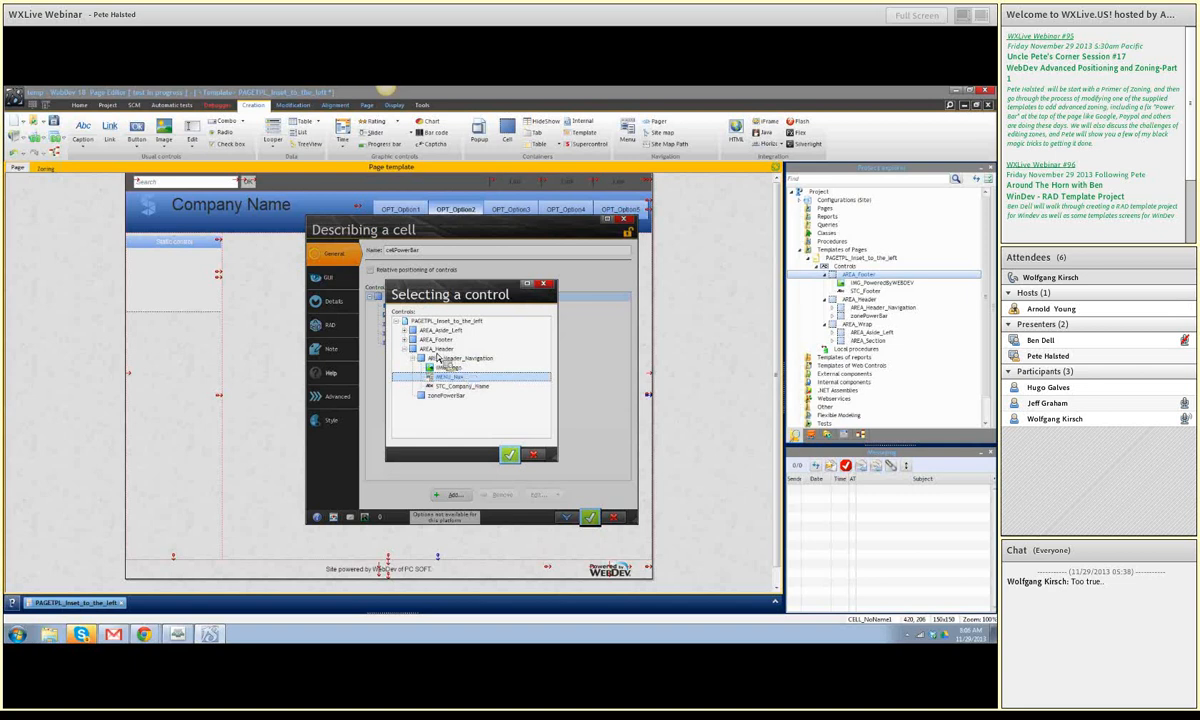
left_click(509, 454)
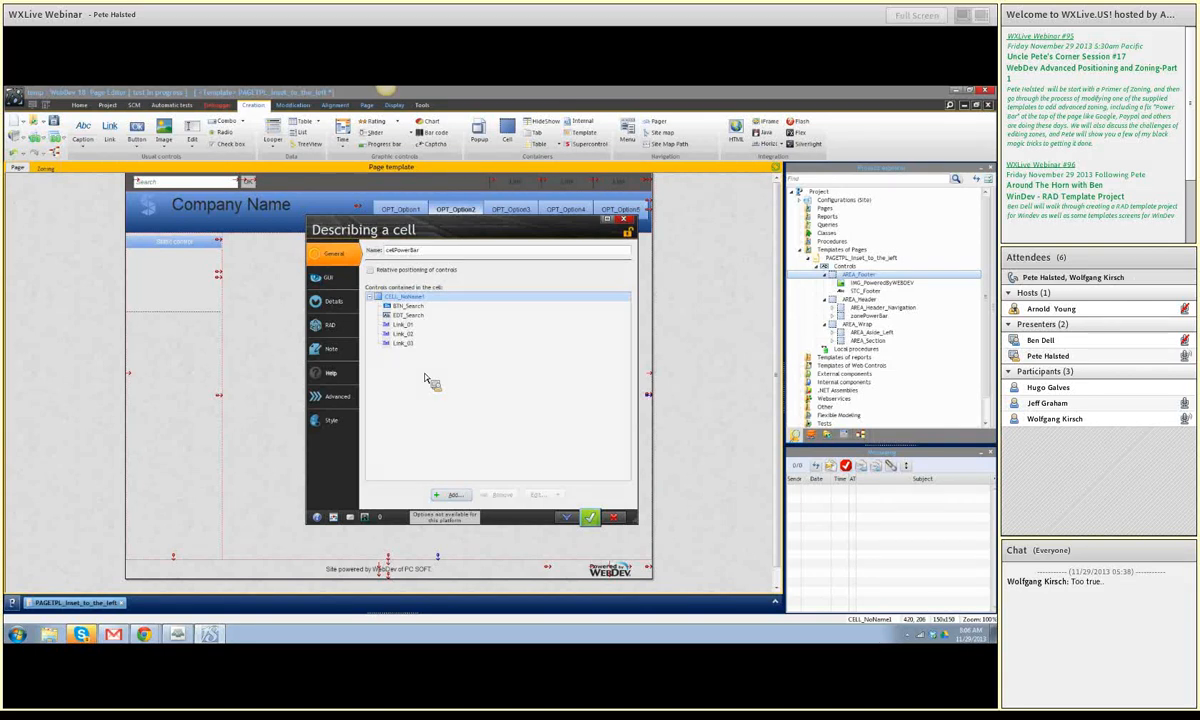
Step: Set the anchoring of cellPowerBar to horizontally centered in its interface settings
key("Down")
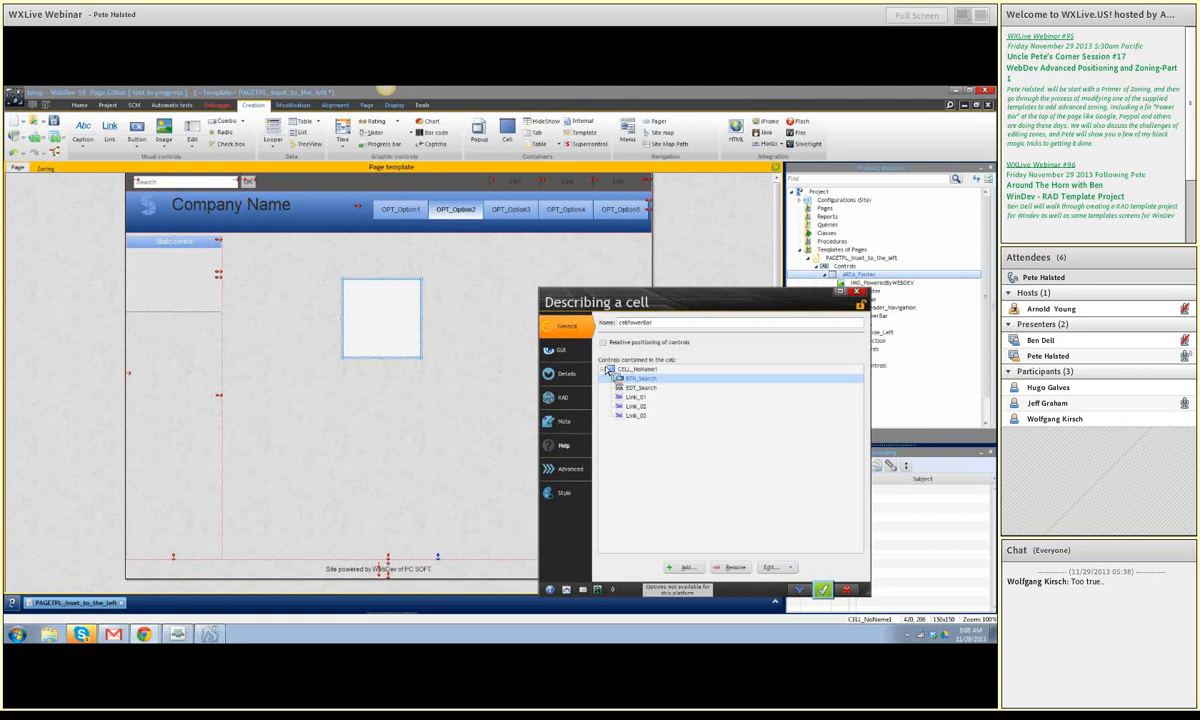
left_click(568, 355)
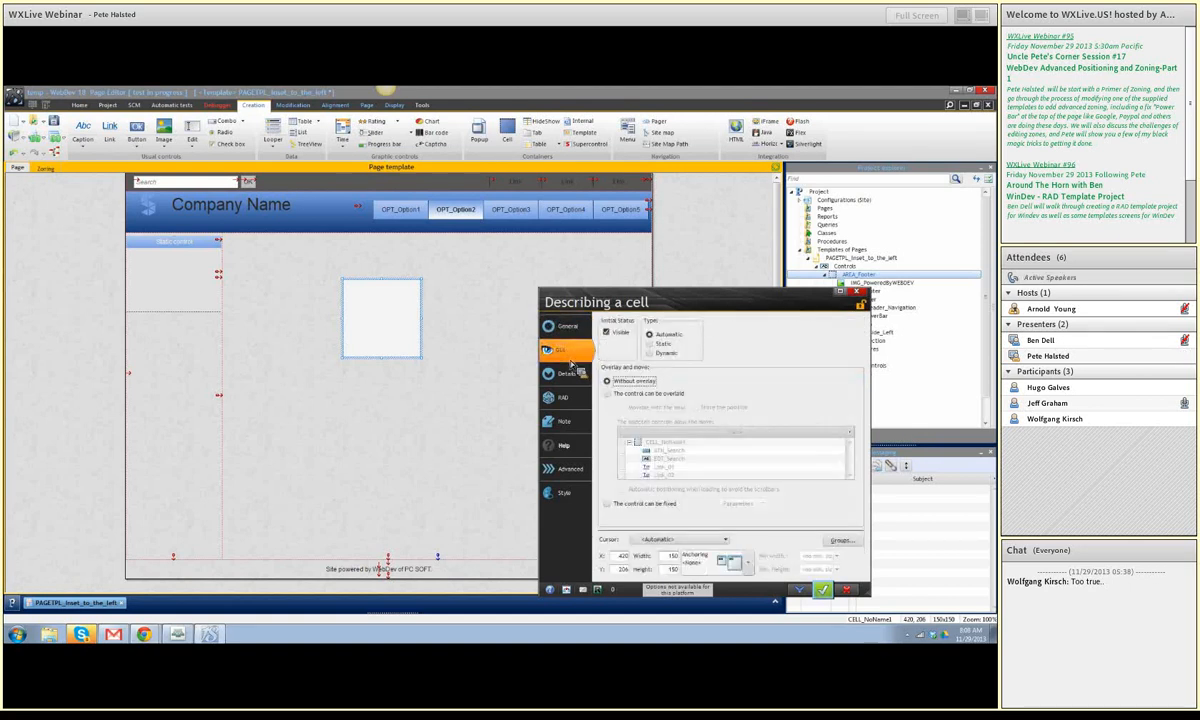
left_click_drag(707, 367, 470, 292)
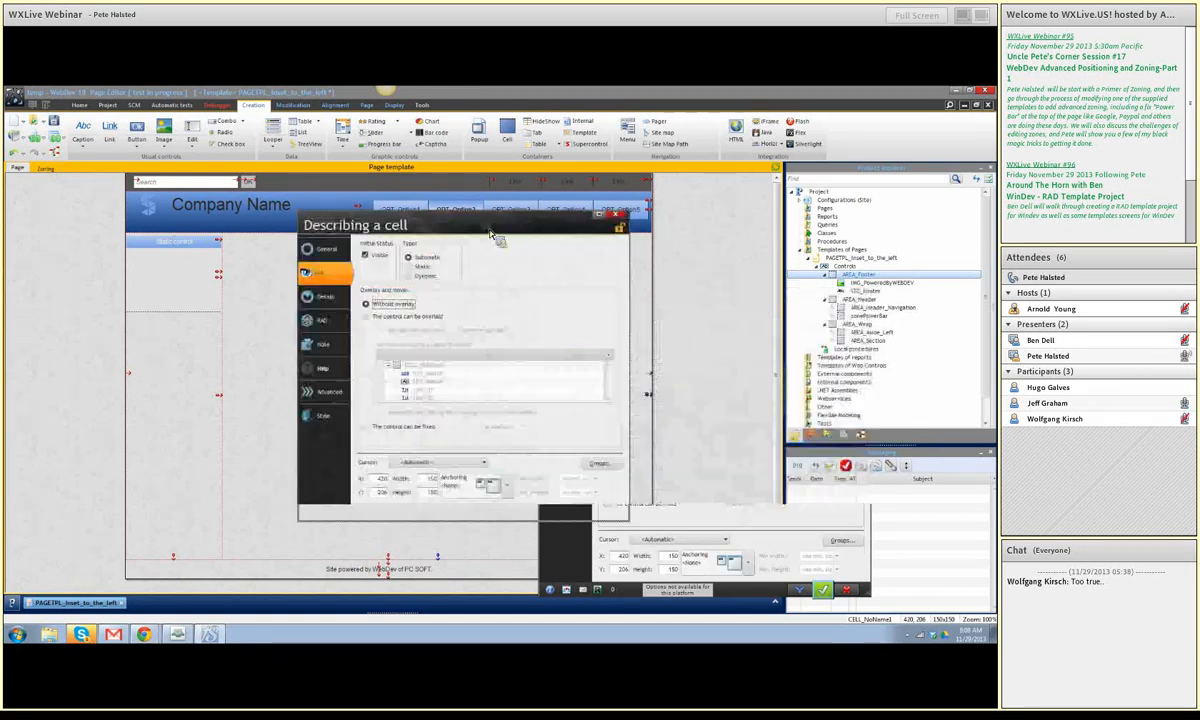
left_click(490, 485)
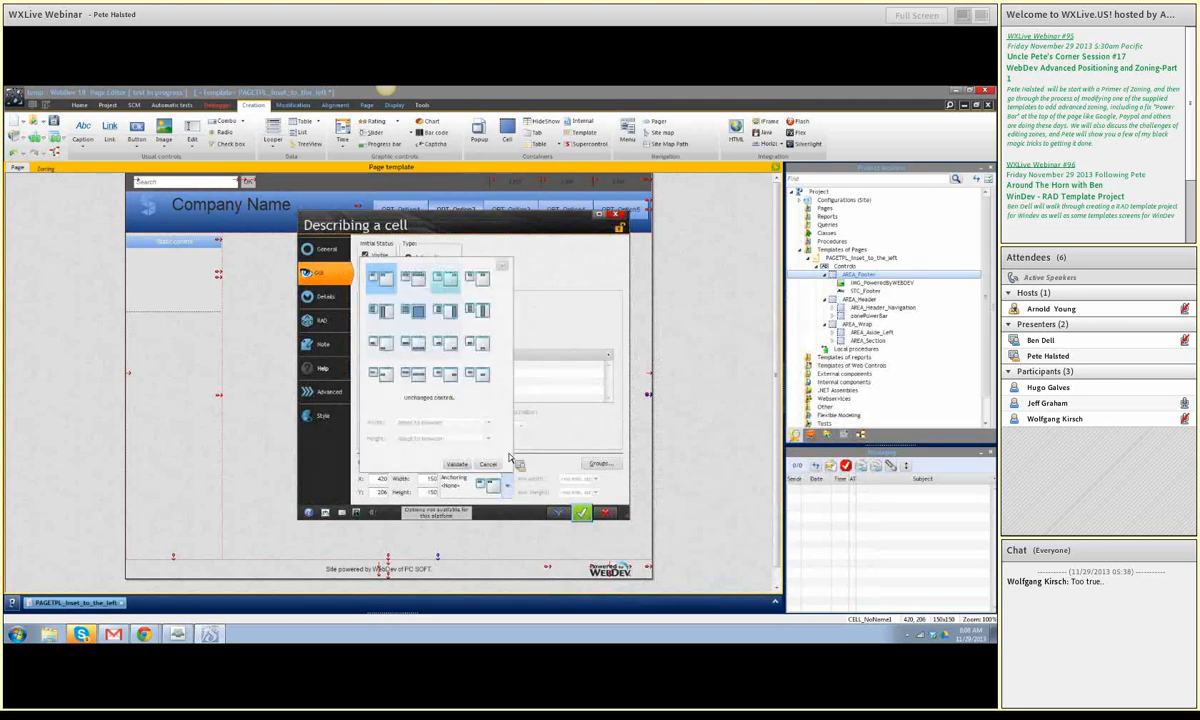
left_click(479, 282)
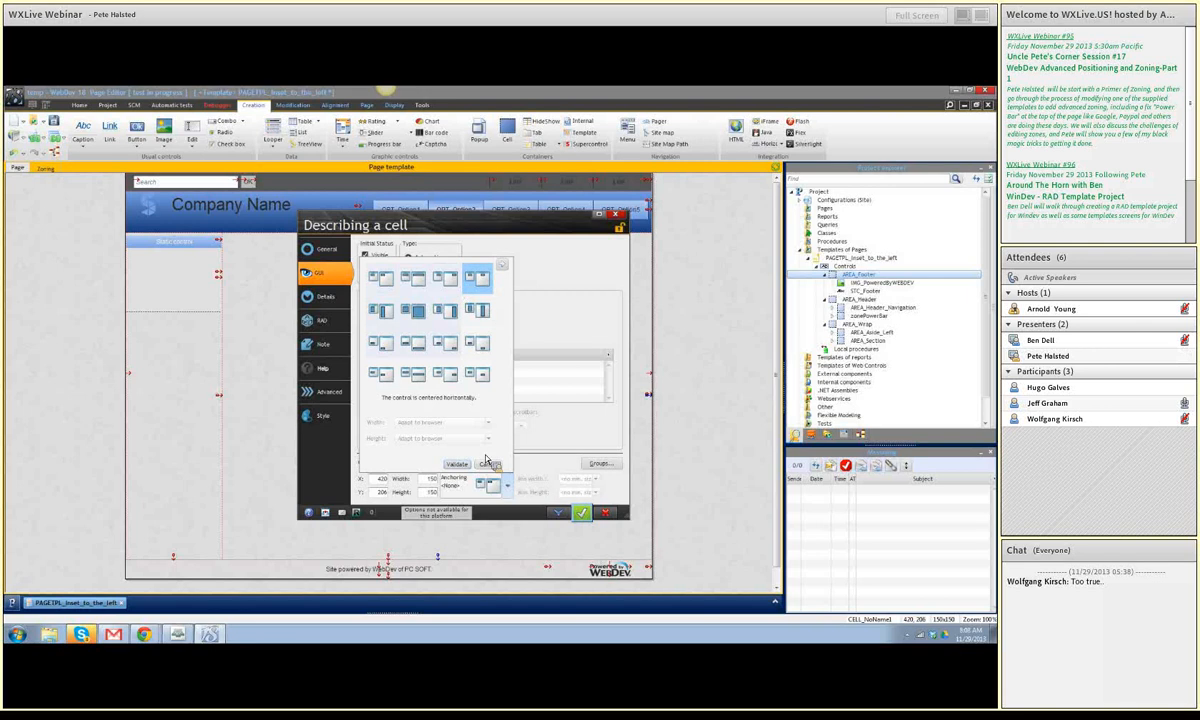
left_click(456, 464)
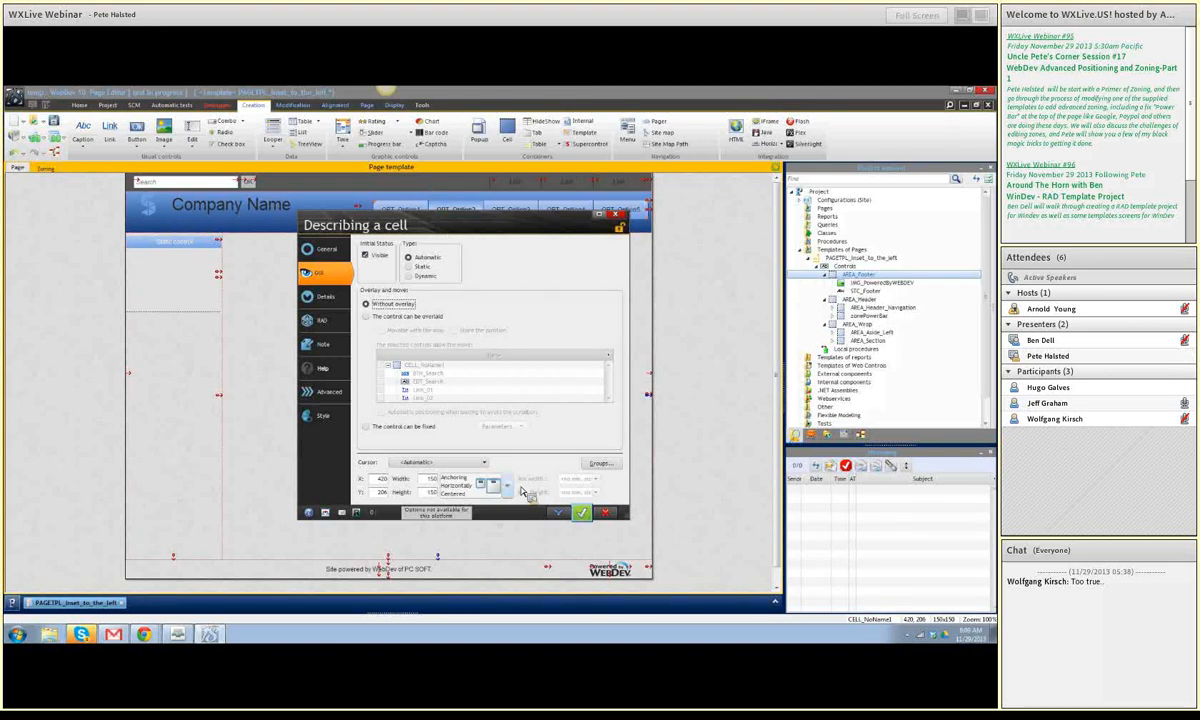
left_click(490, 482)
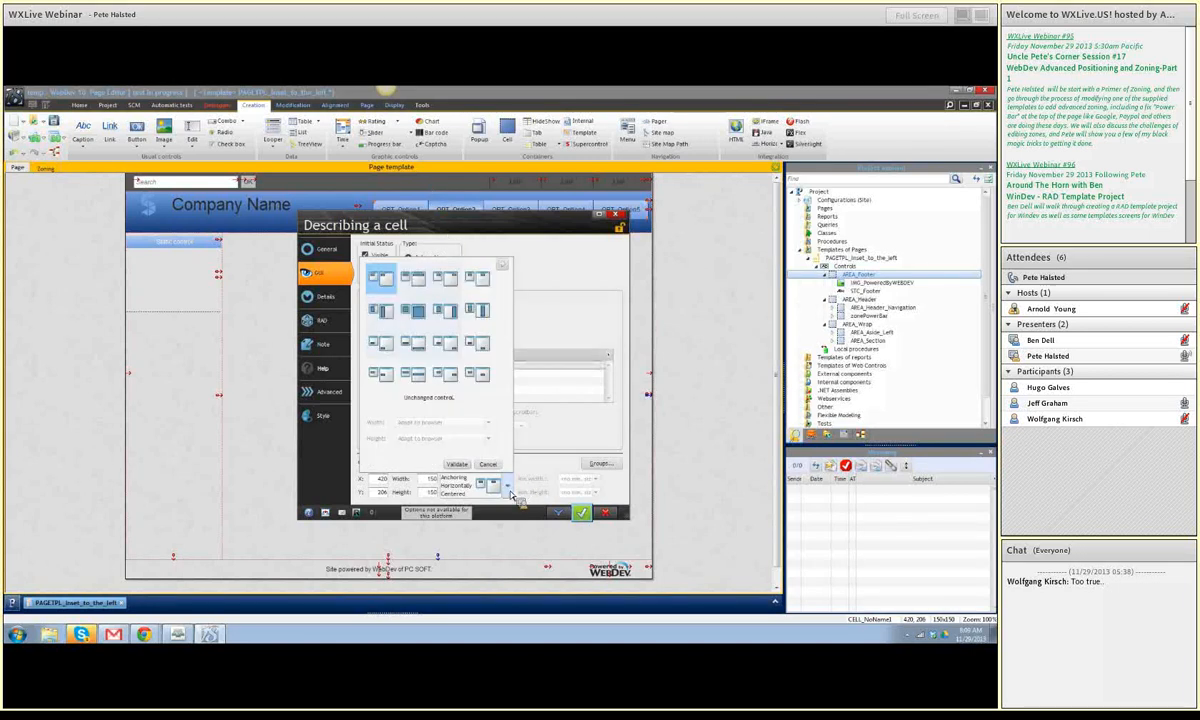
left_click(484, 286)
left_click(456, 464)
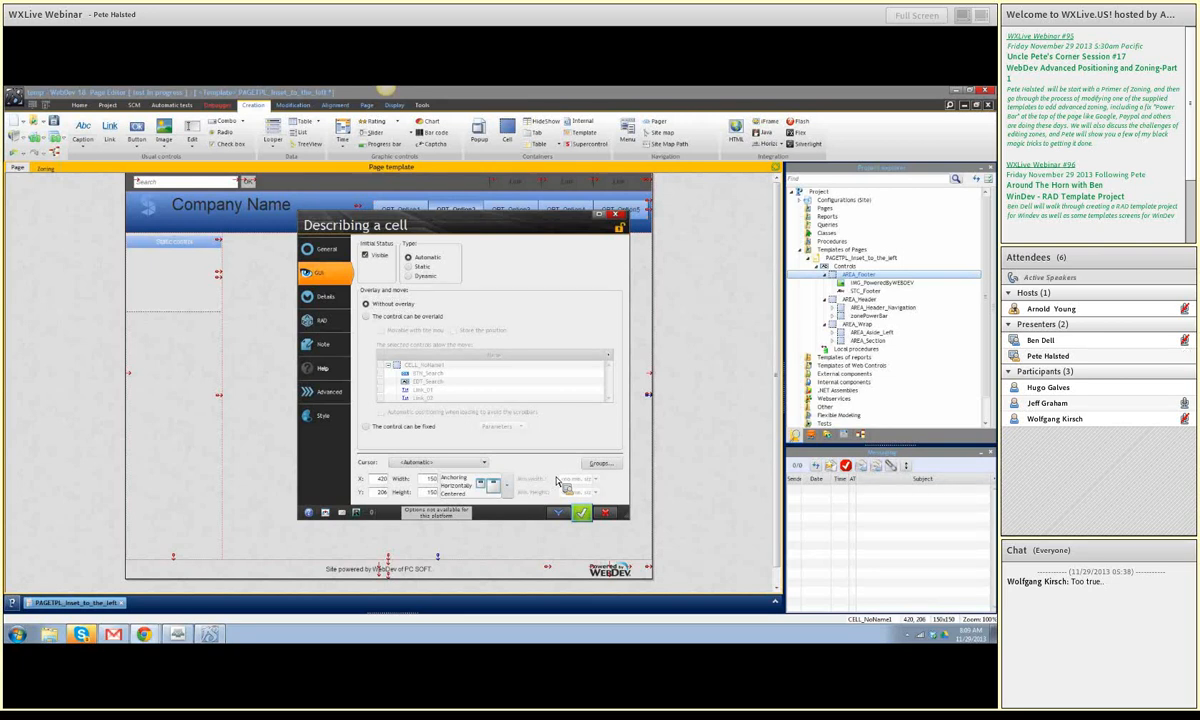
Step: Position cellPowerBar at X 0, Y 0 with width 1016 and height 35, keep it horizontally centered, and apply its description
double_click(379, 479)
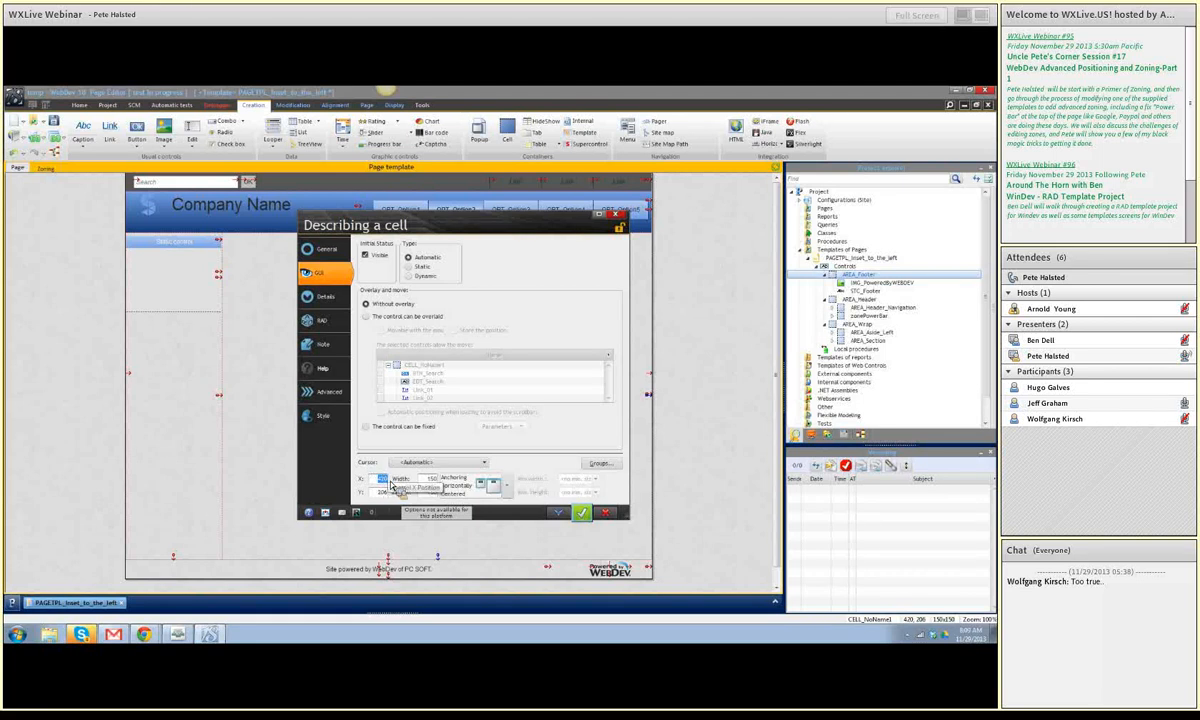
type("0")
key("Tab")
type("0")
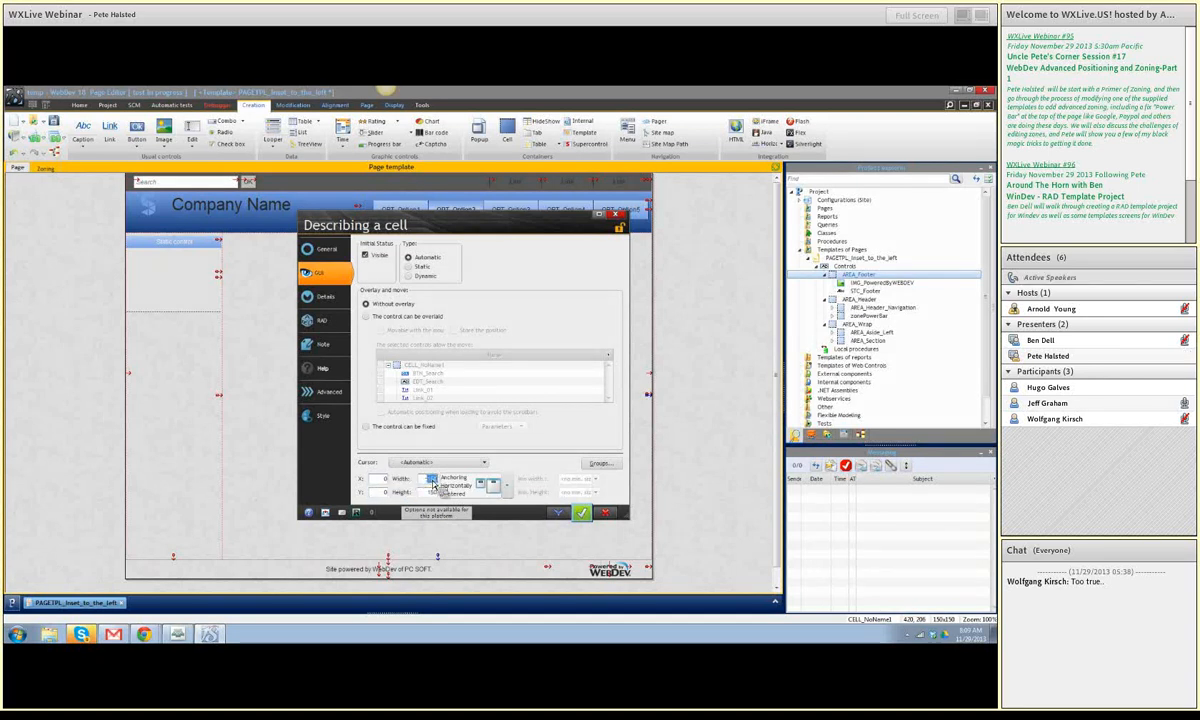
left_click(437, 480)
type("100%")
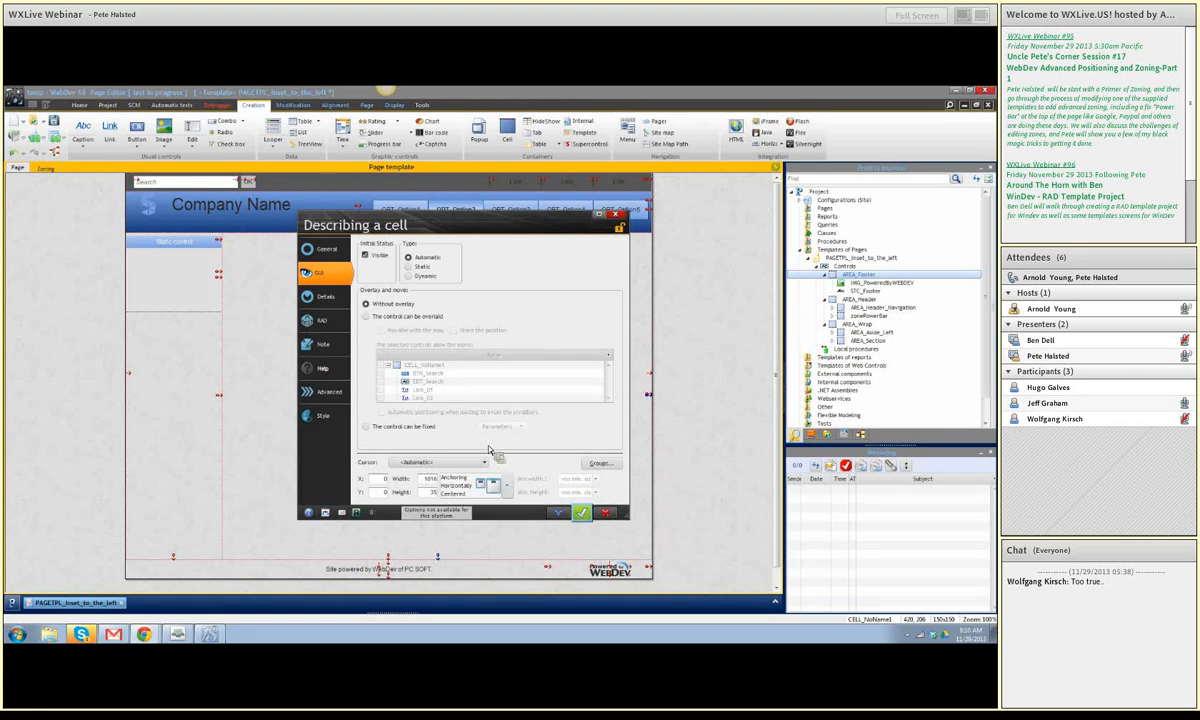
left_click(490, 484)
left_click(477, 278)
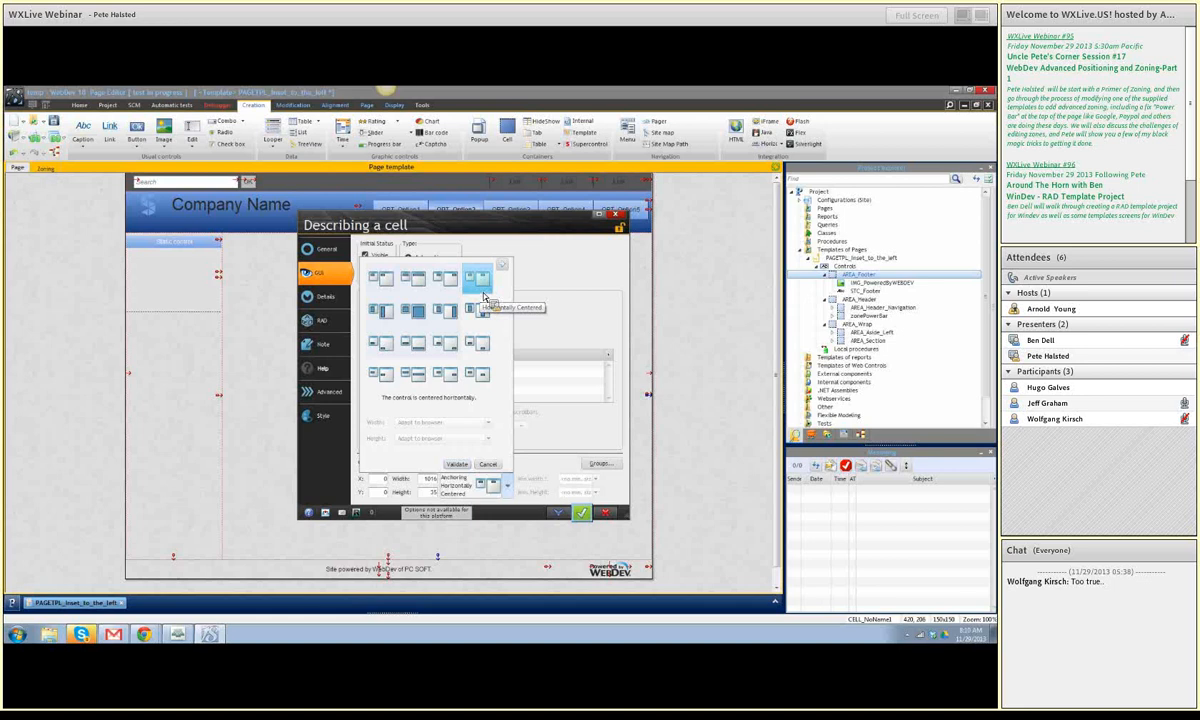
left_click(455, 464)
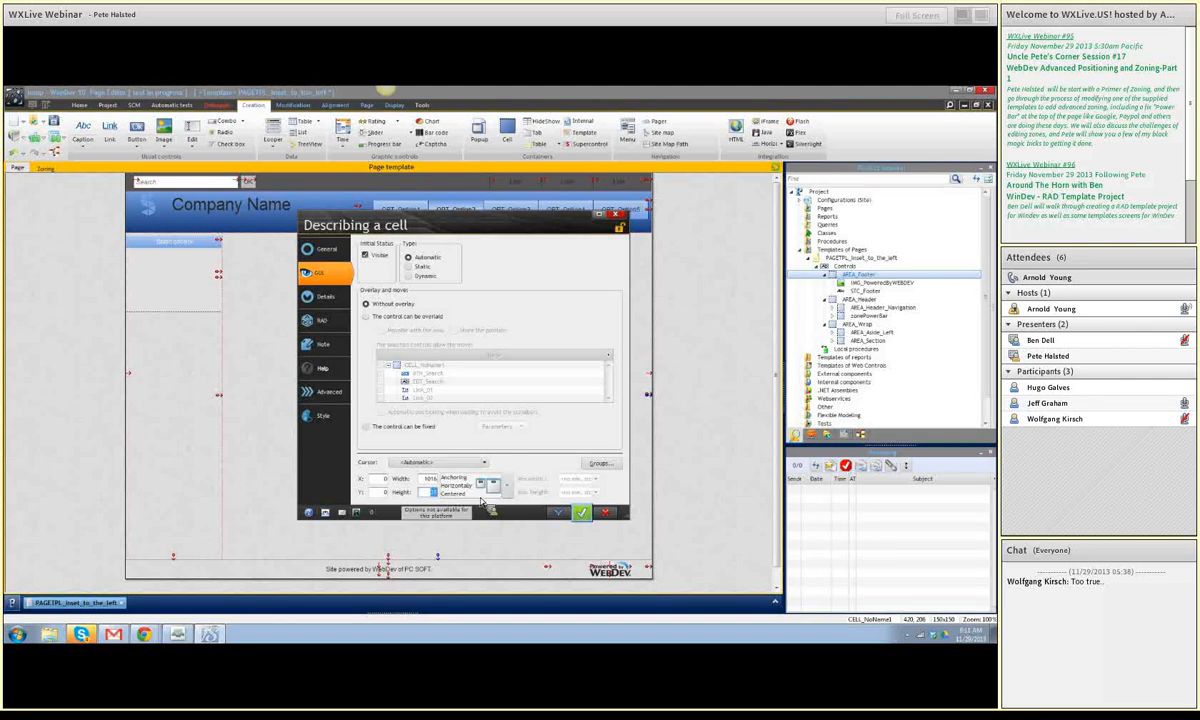
left_click(581, 512)
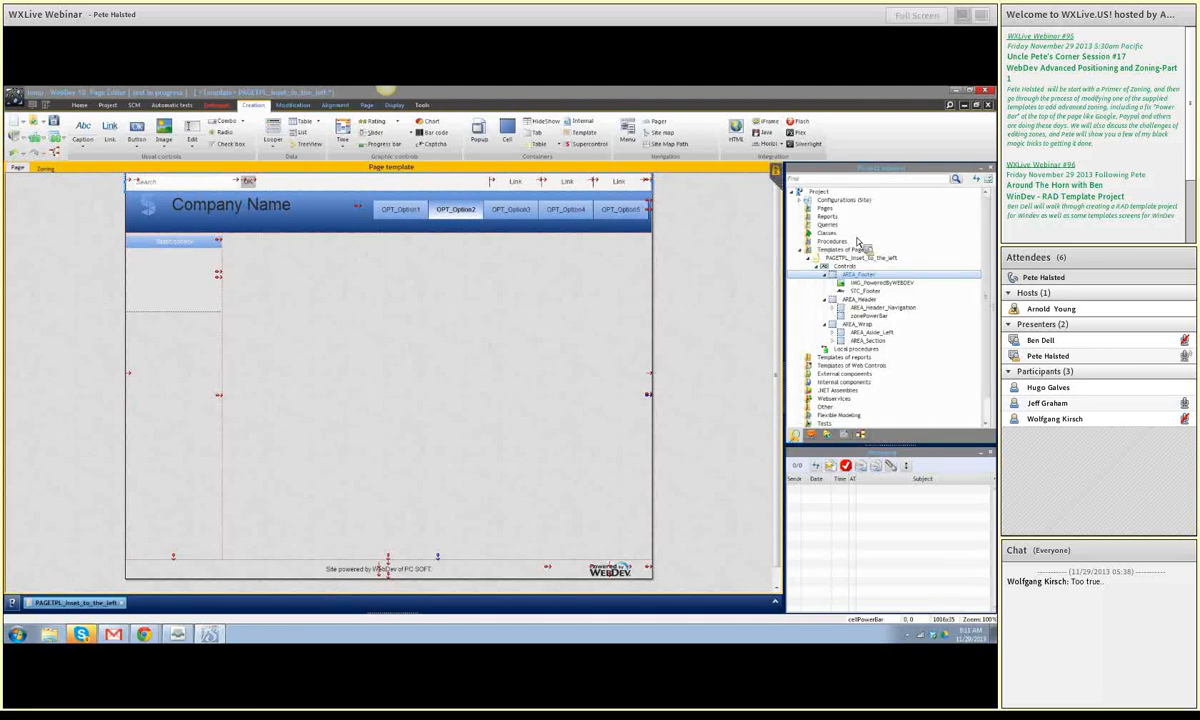
Step: Check the fixed mode and anchoring of zonePowerBar in its layout area description, then return to page editing
left_click(60, 176)
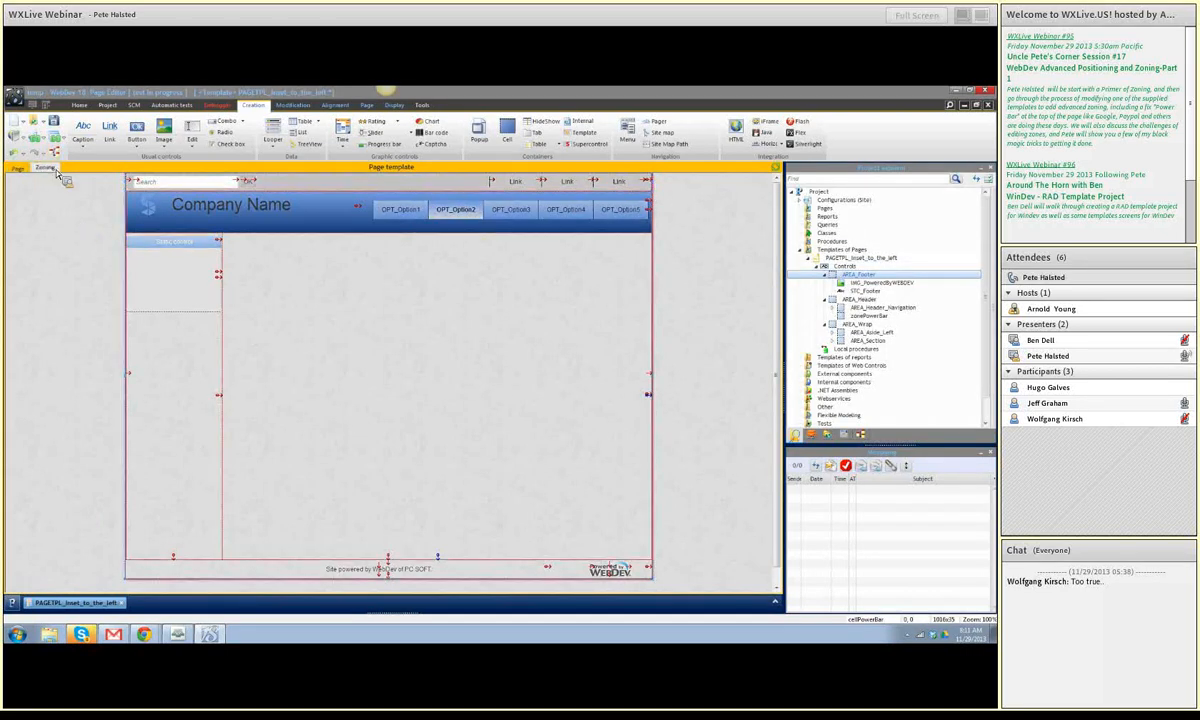
right_click(362, 187)
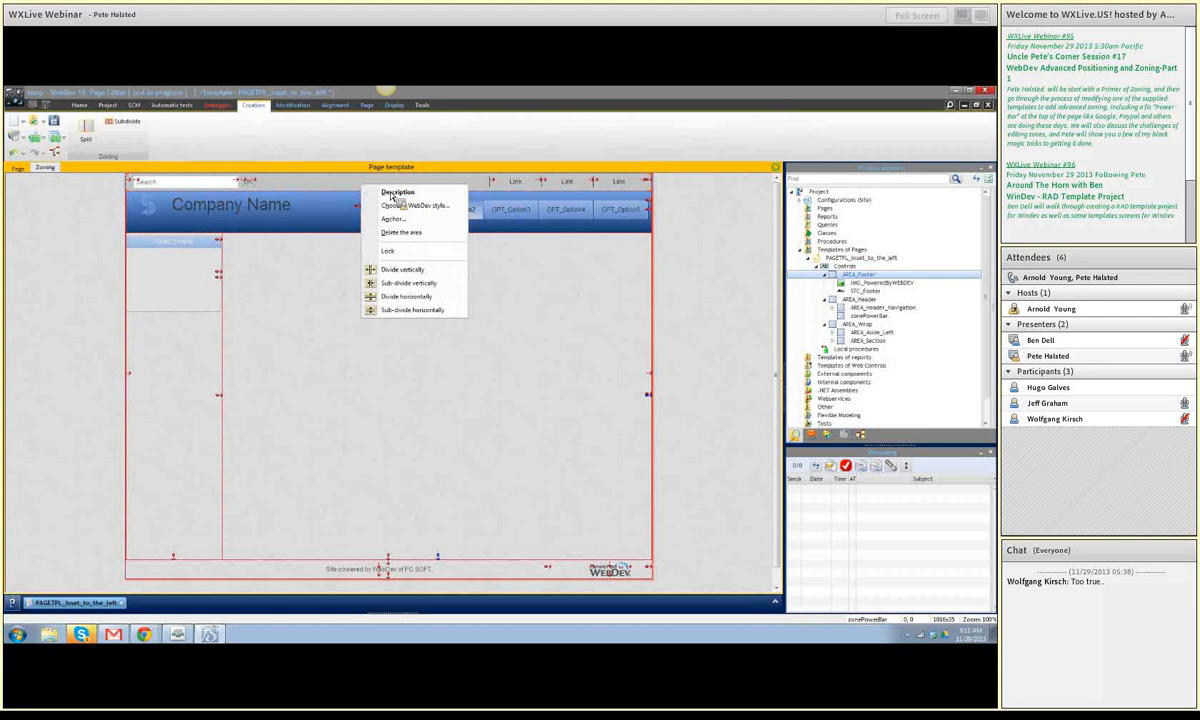
left_click(392, 194)
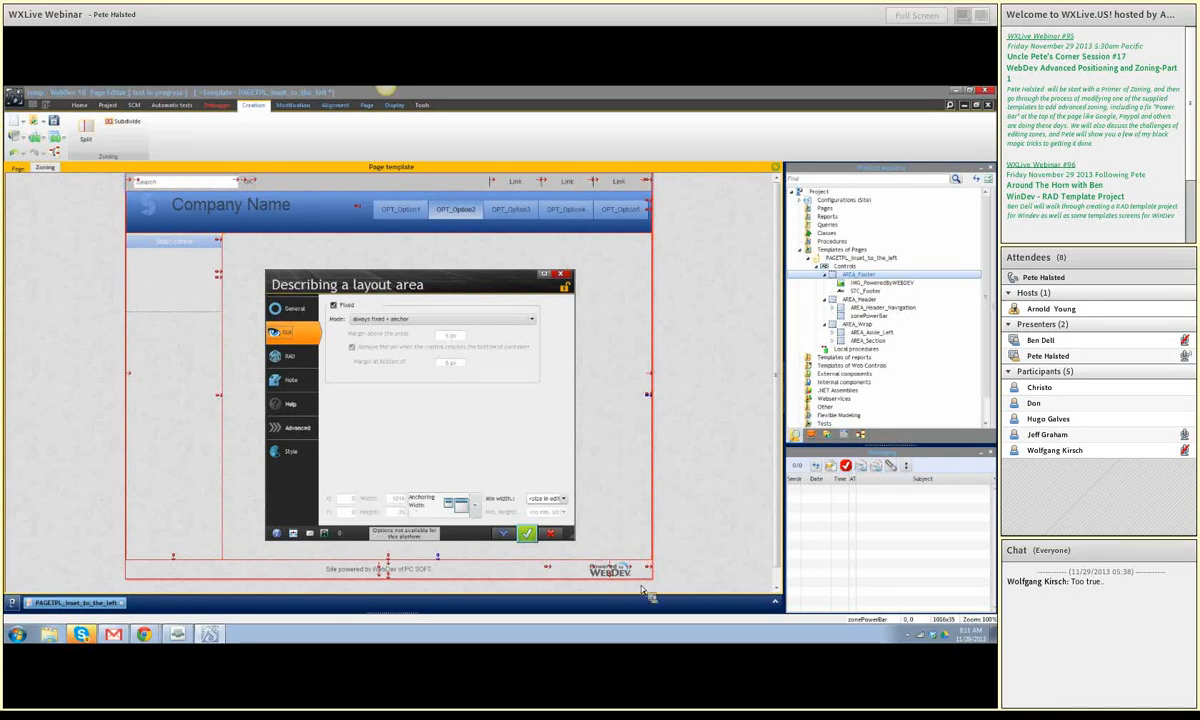
left_click(526, 532)
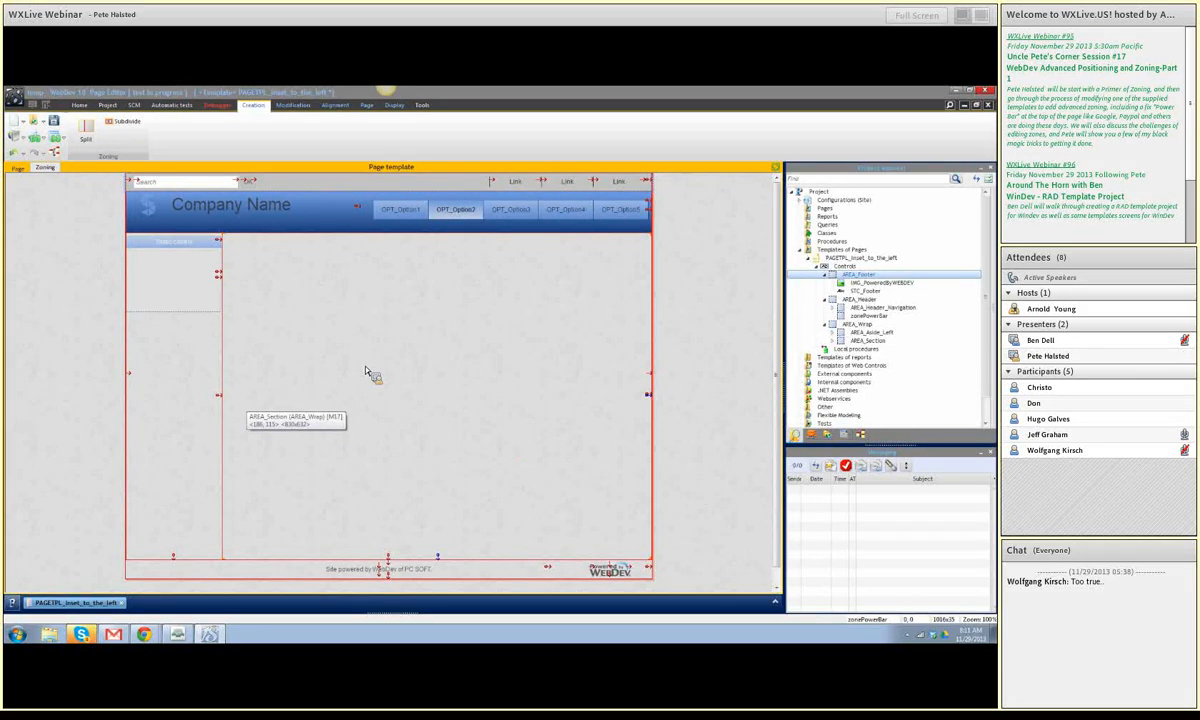
left_click(18, 167)
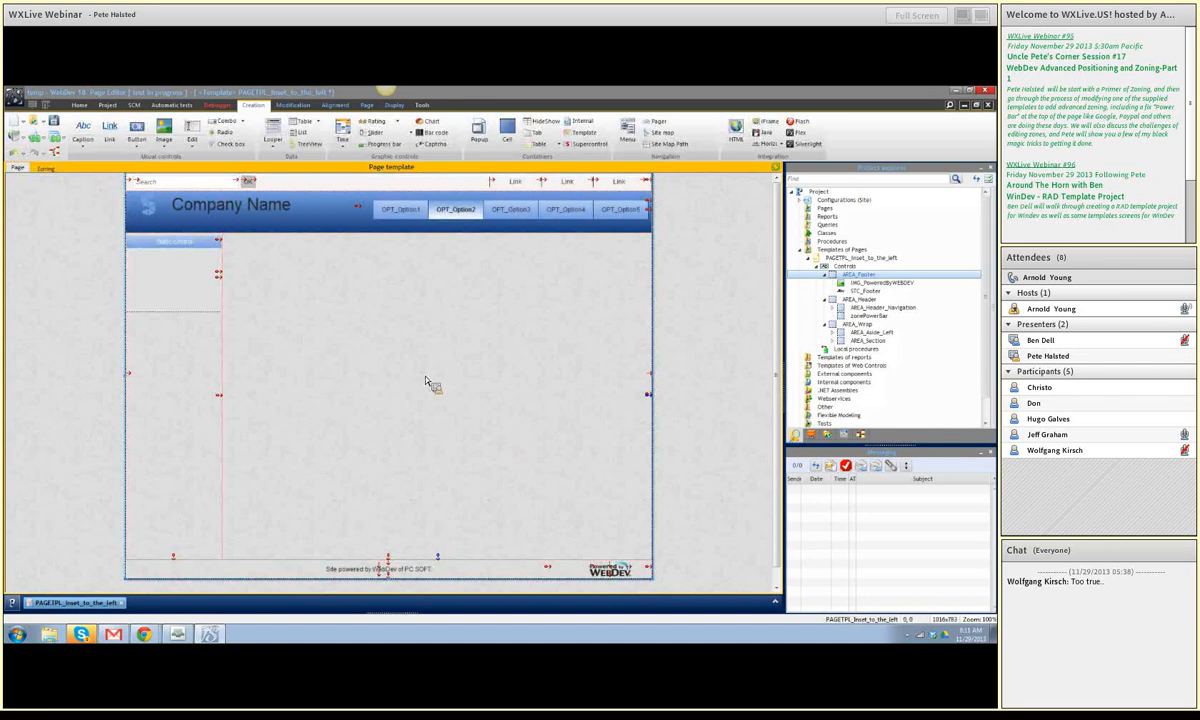
Step: Make cellPowerBar's style transparent by setting its border and background colors to undefined and its shape to None
right_click(130, 189)
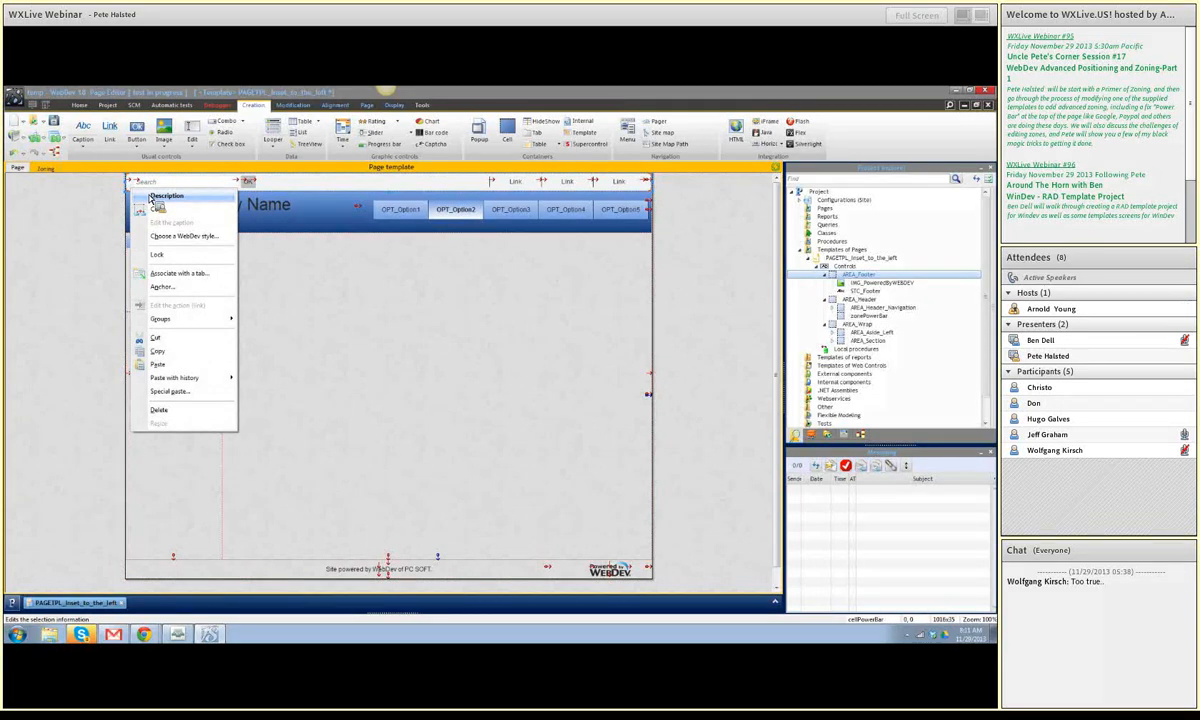
left_click(150, 198)
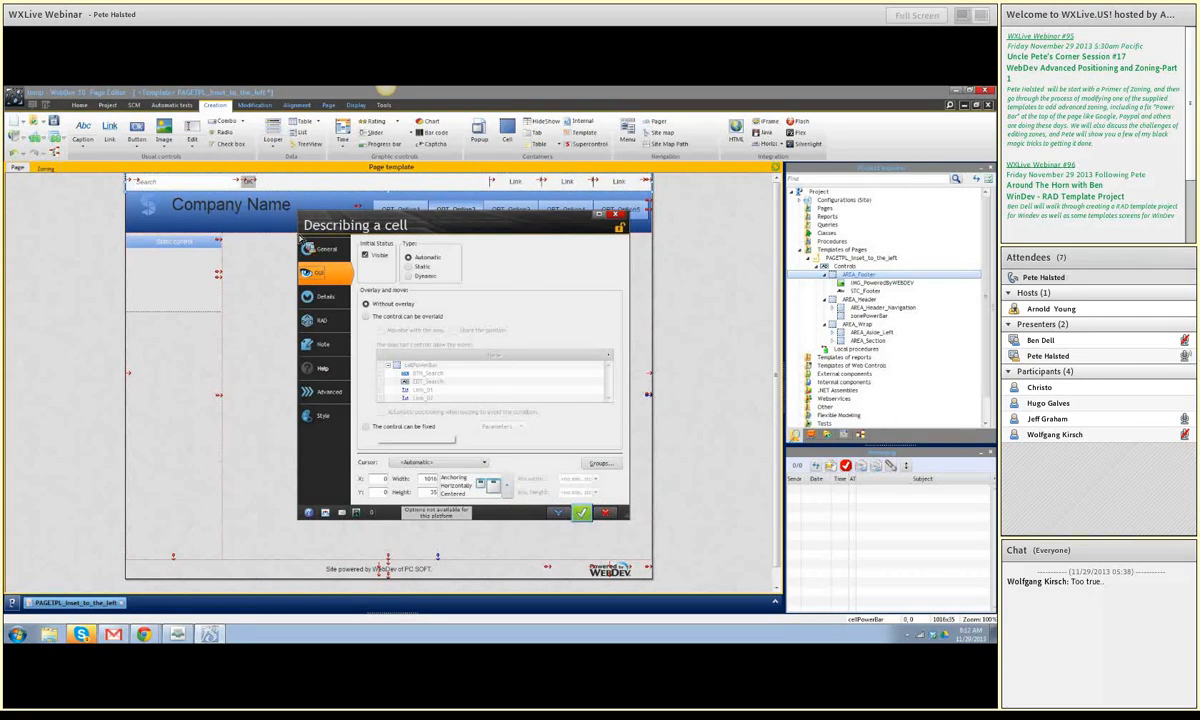
left_click(327, 419)
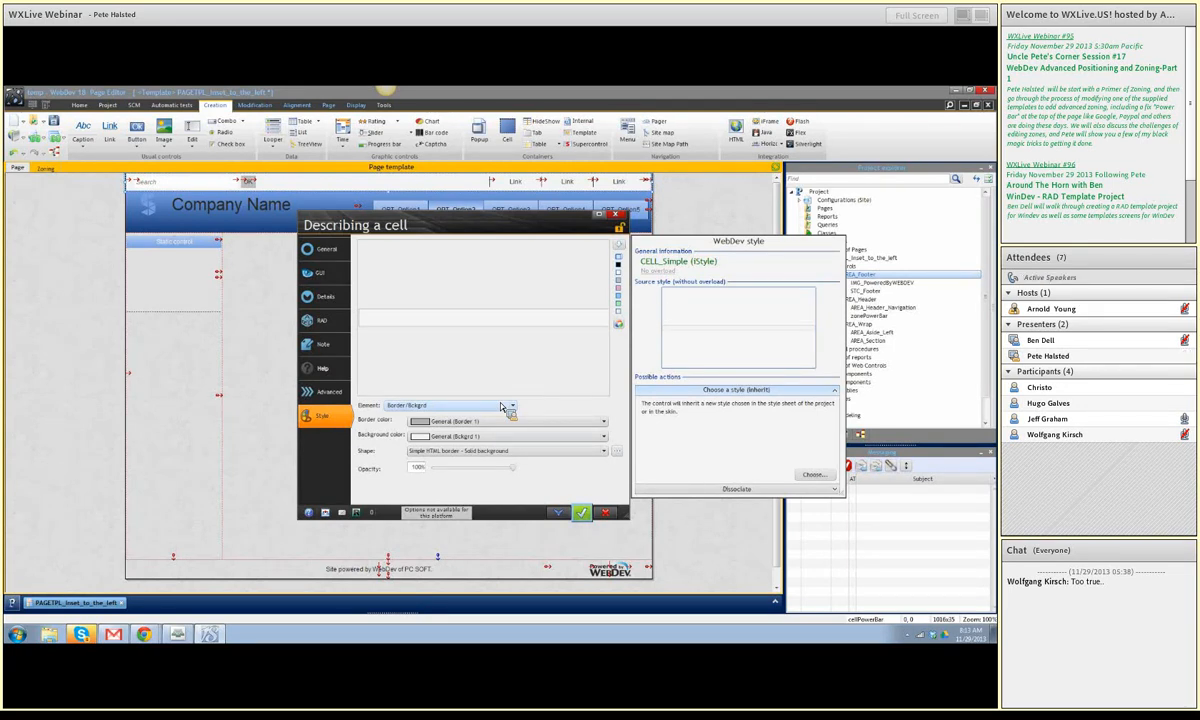
left_click(319, 271)
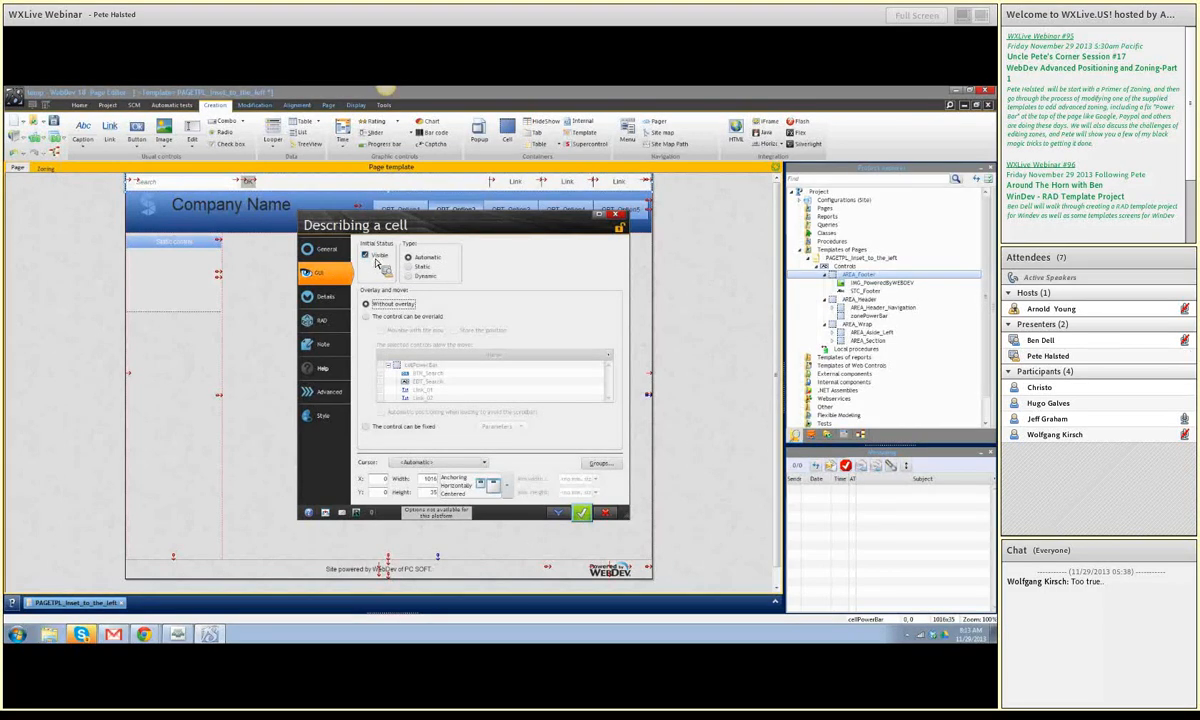
left_click(330, 418)
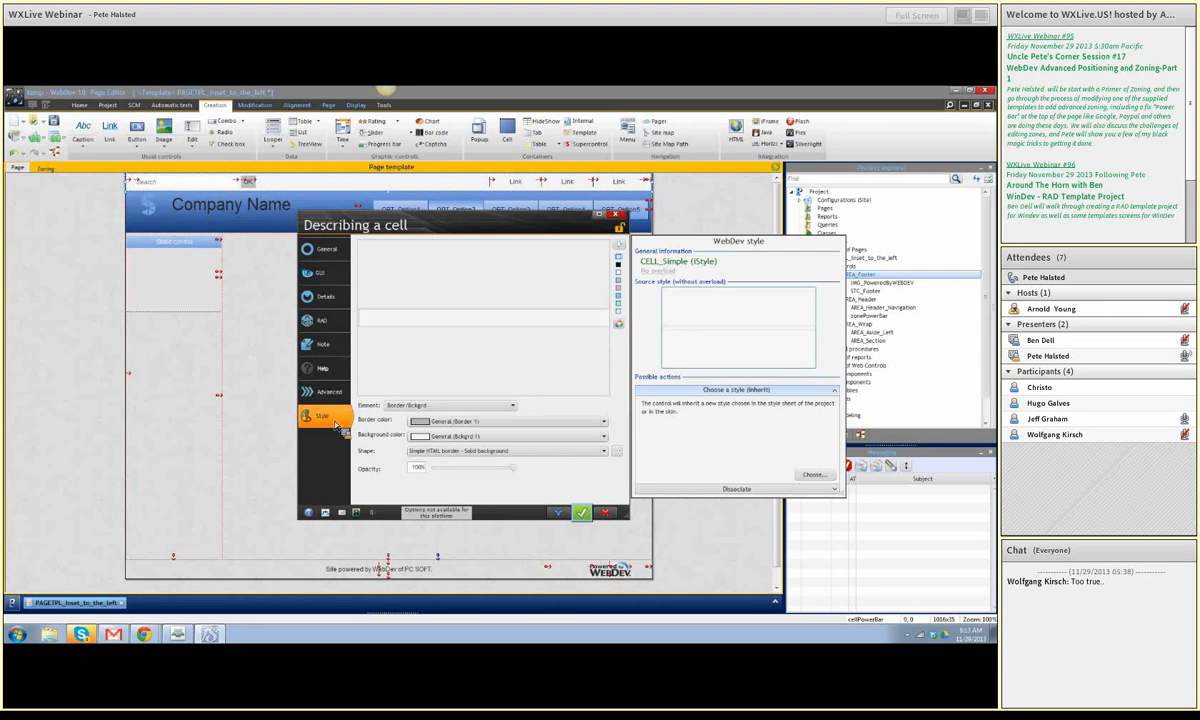
left_click(421, 423)
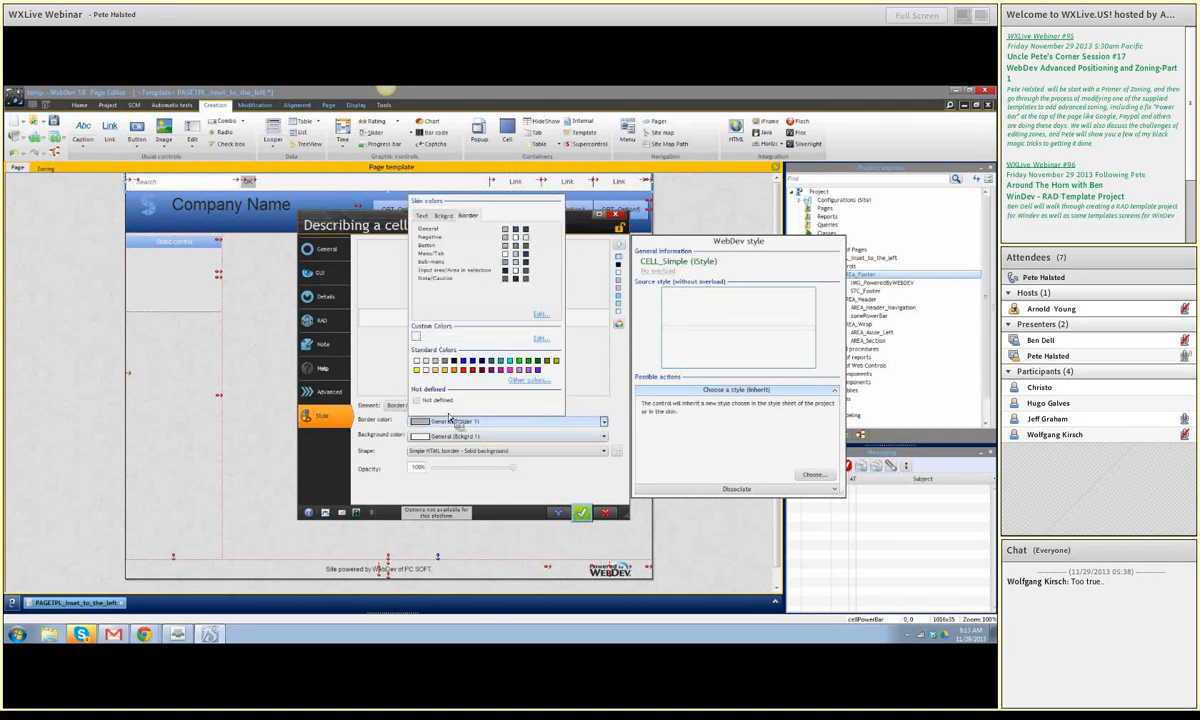
left_click(450, 434)
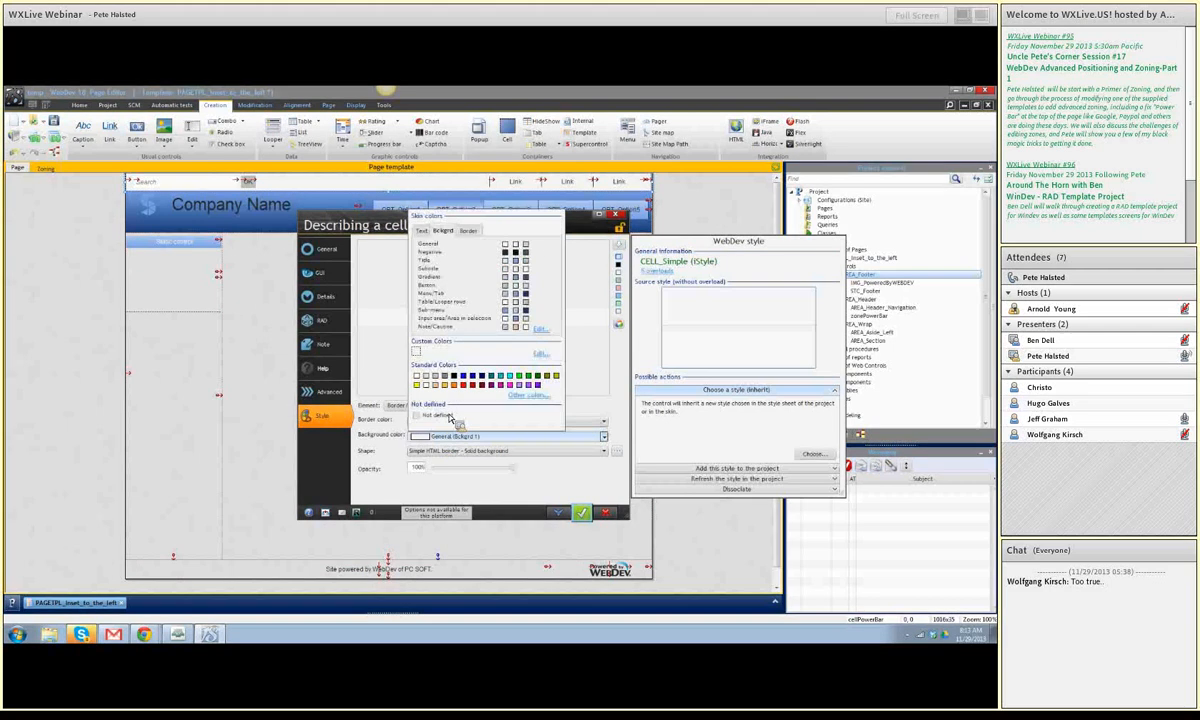
left_click(450, 416)
left_click(450, 451)
left_click(449, 485)
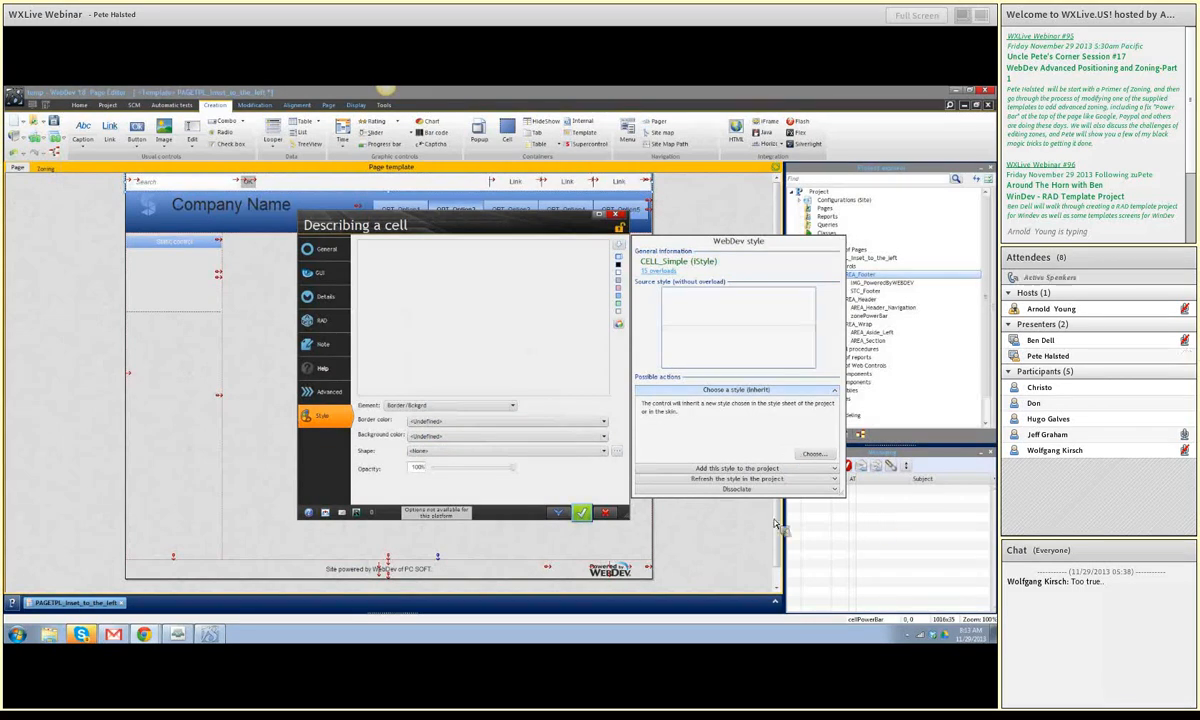
left_click(583, 516)
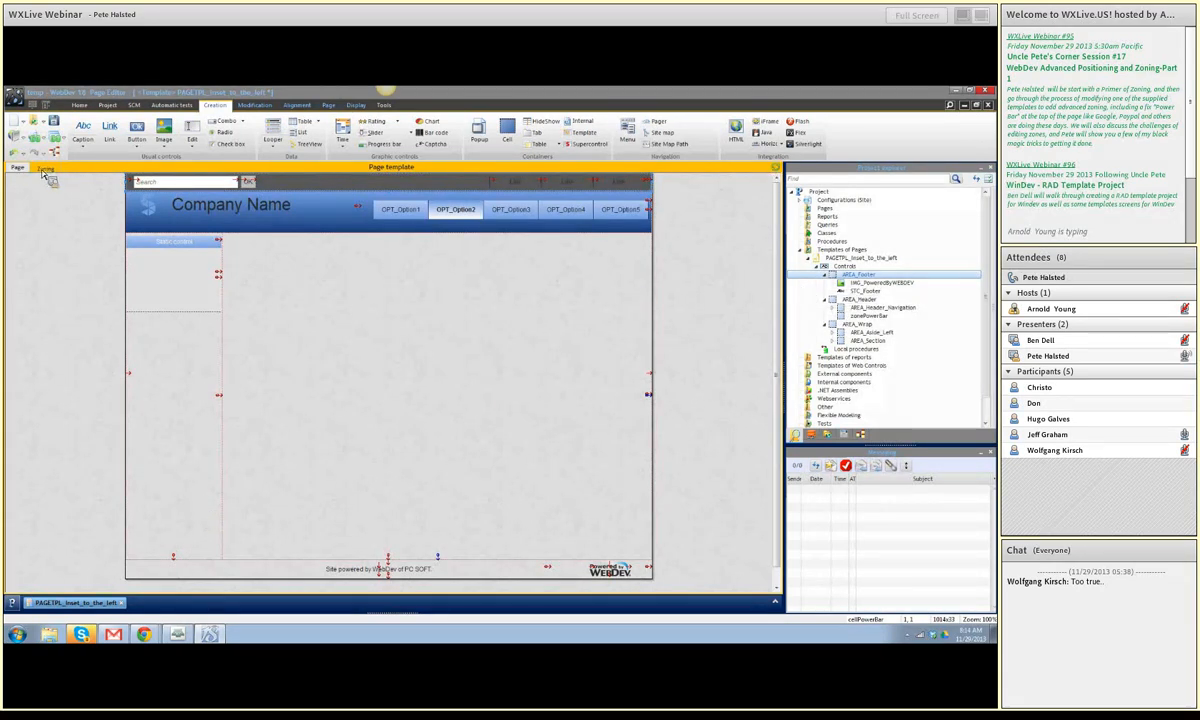
Step: Set cellPowerBar to X 0, Y 0 with width 1016 and height 35 in its interface settings and apply the description
left_click(256, 186)
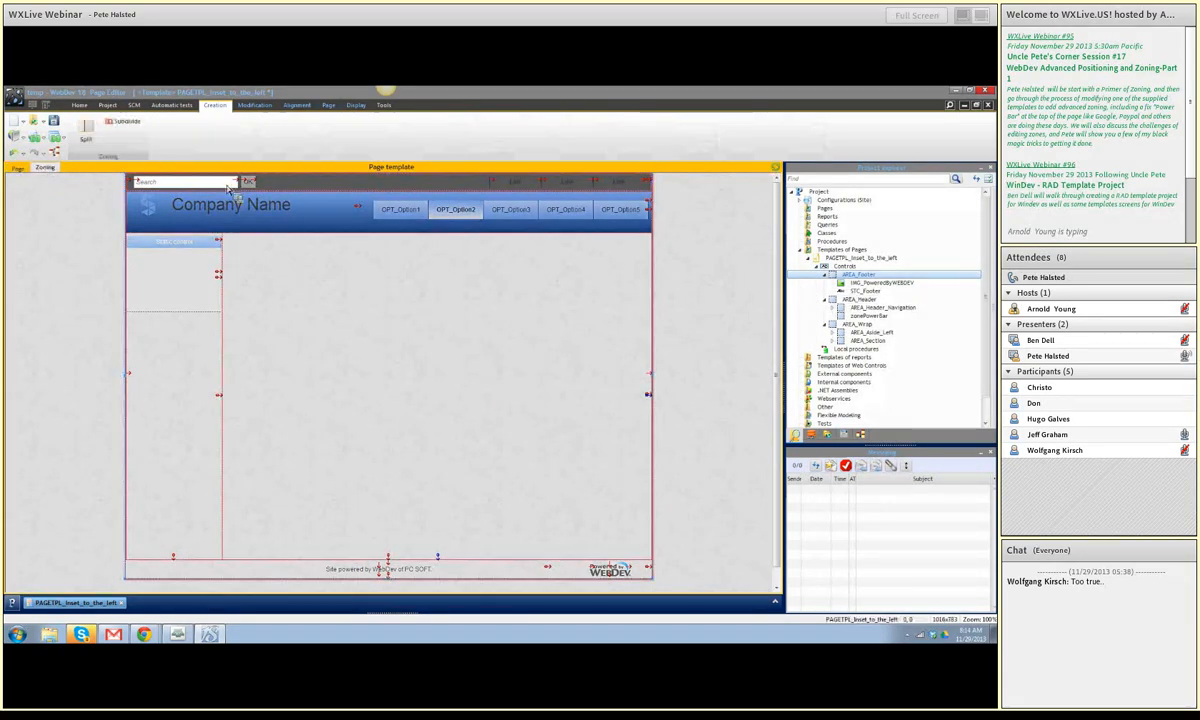
left_click(15, 170)
right_click(320, 185)
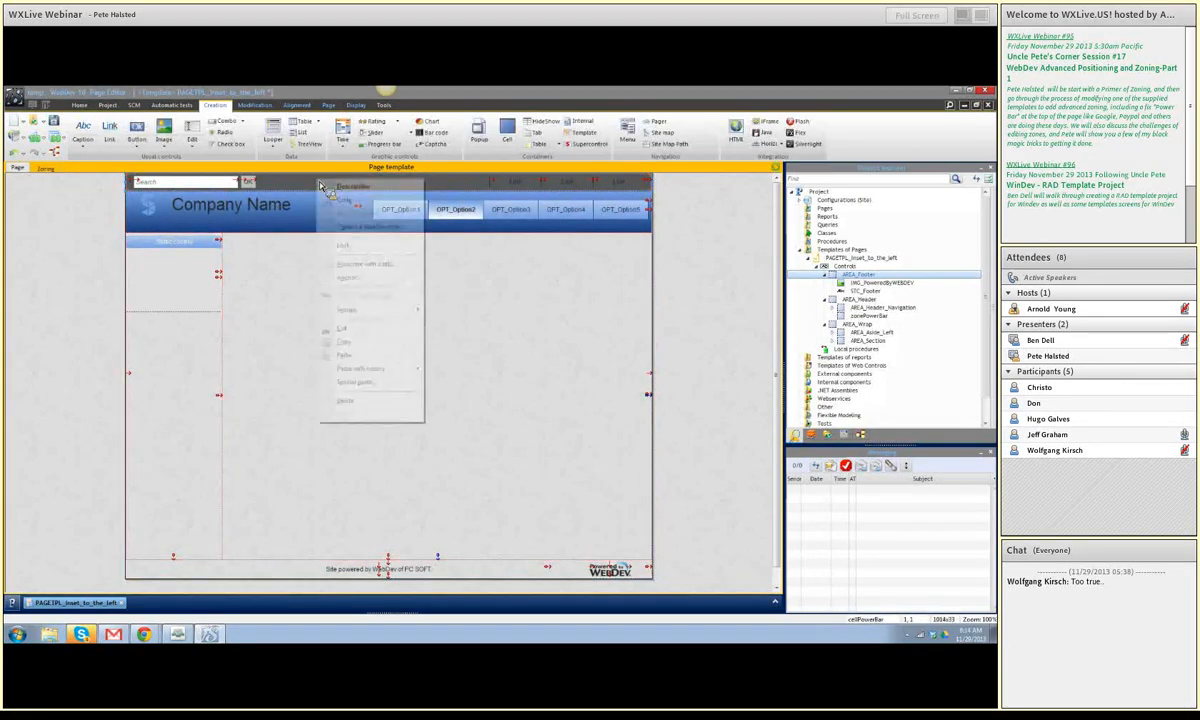
left_click(337, 189)
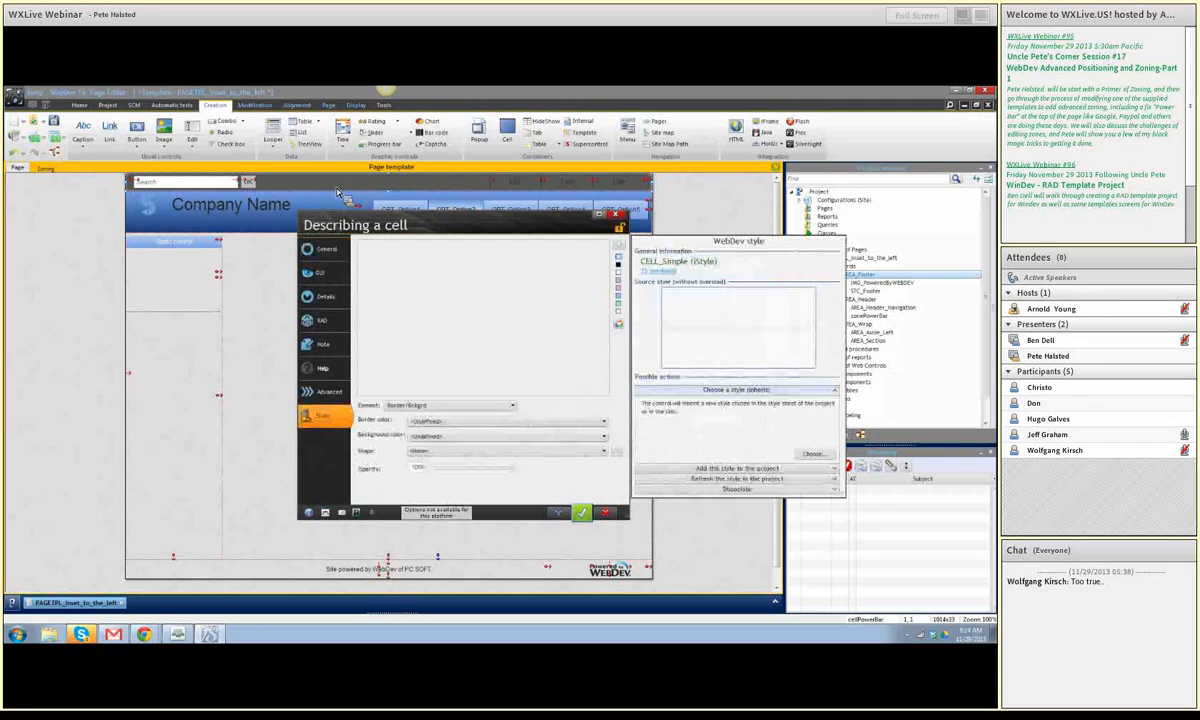
left_click(328, 275)
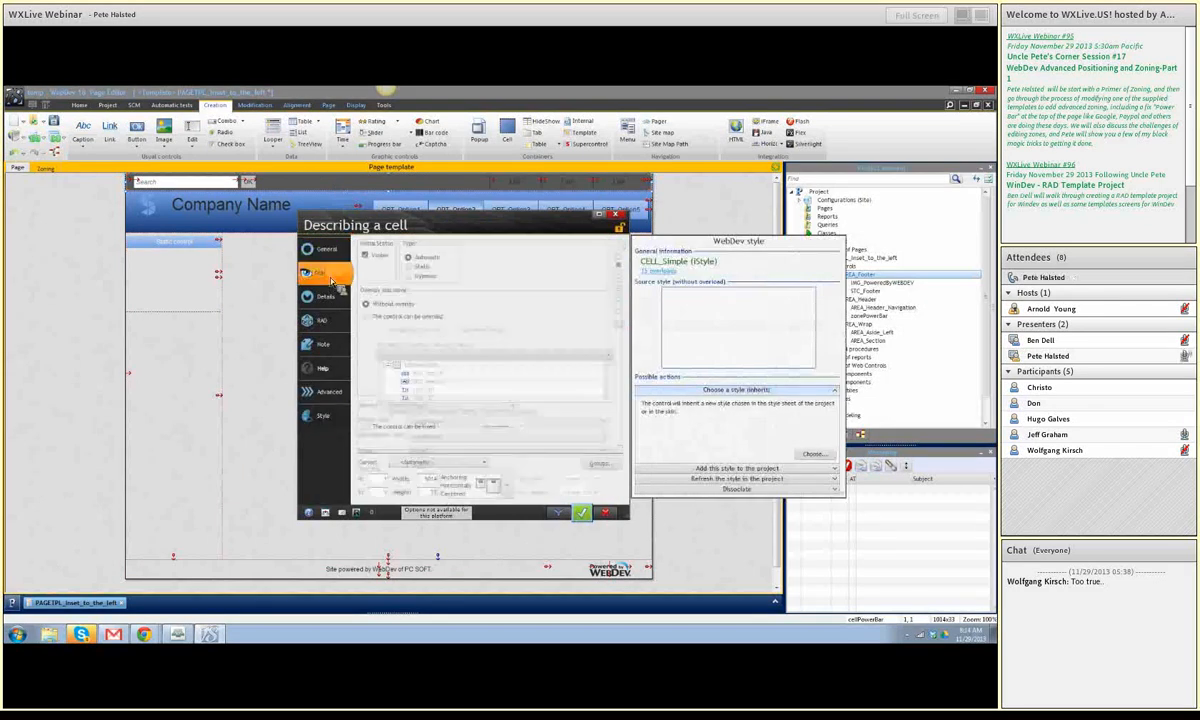
double_click(428, 479)
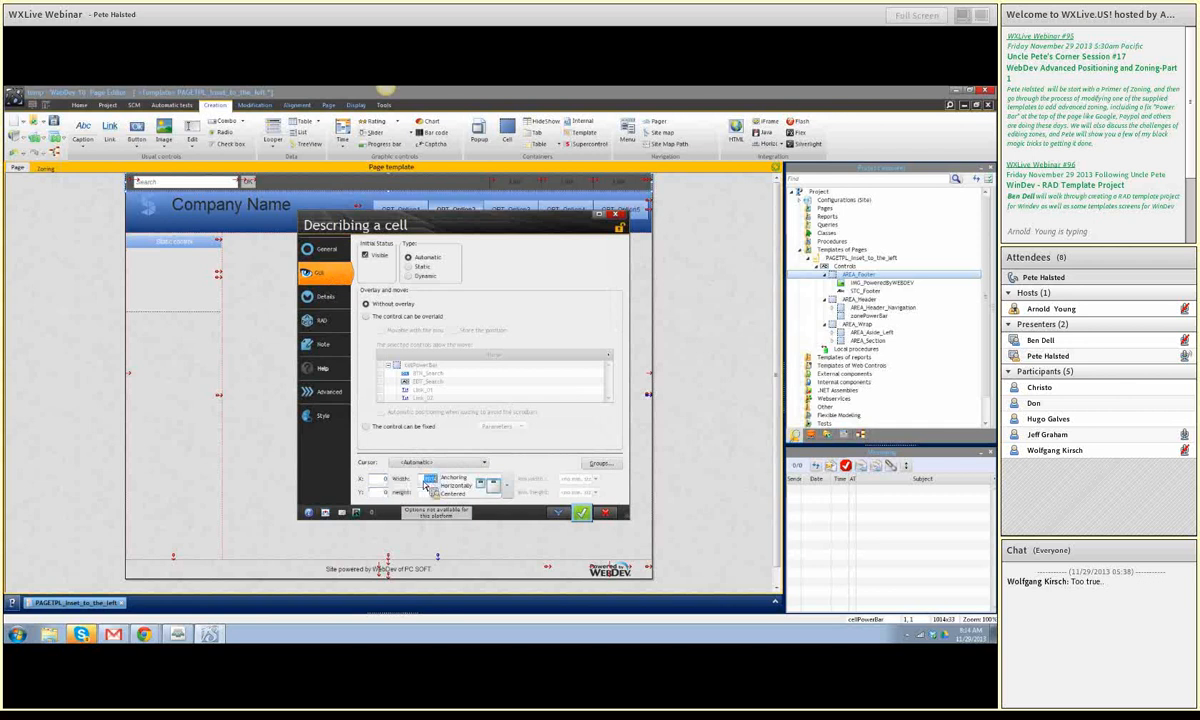
type("1016")
key("Tab")
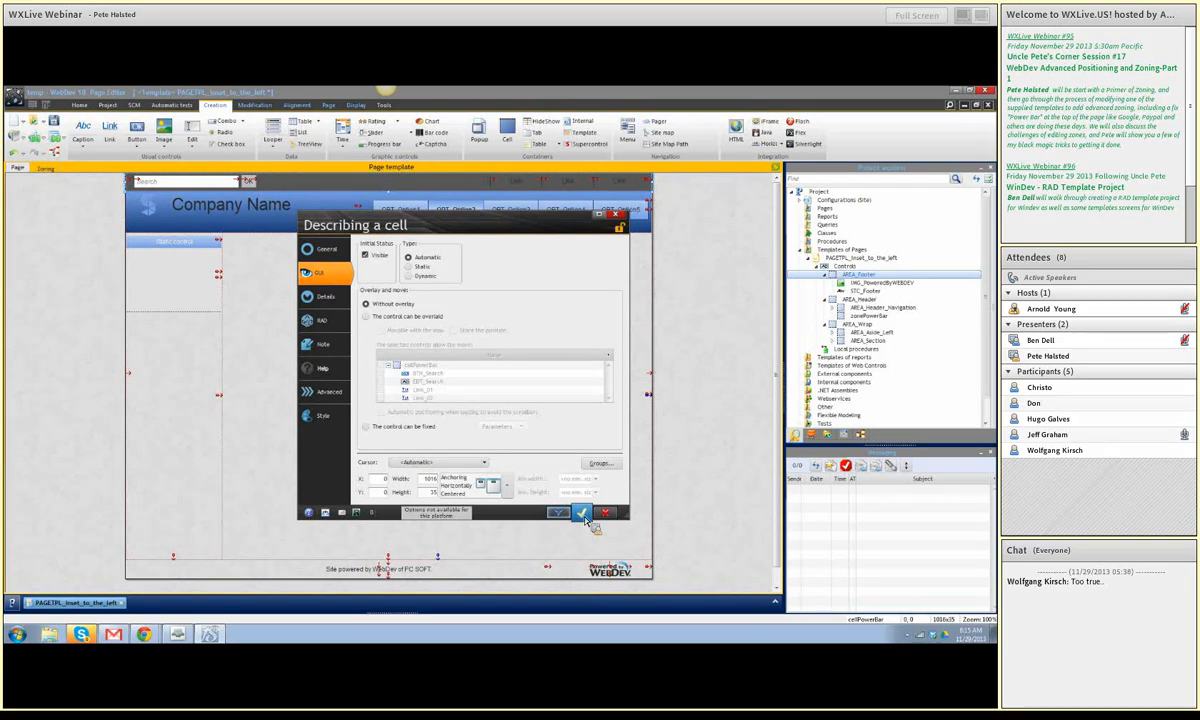
left_click(583, 515)
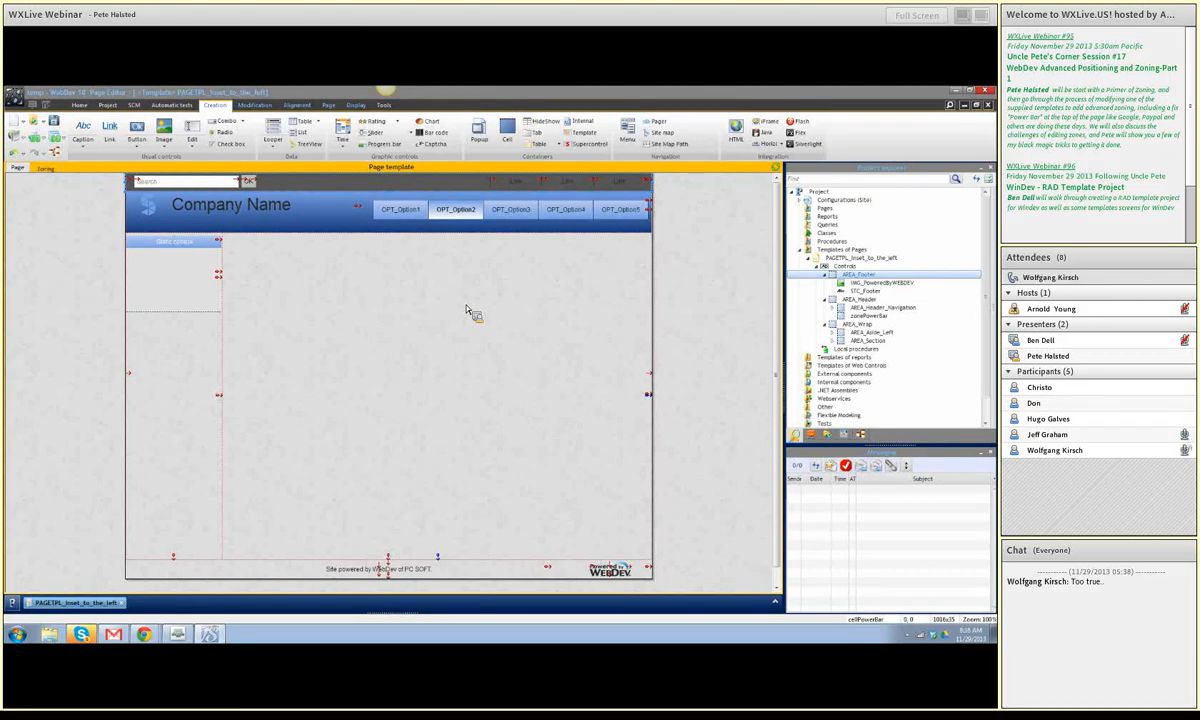
Step: Review cellPowerBar's position, size and anchoring in its cell description
right_click(412, 190)
key("Escape")
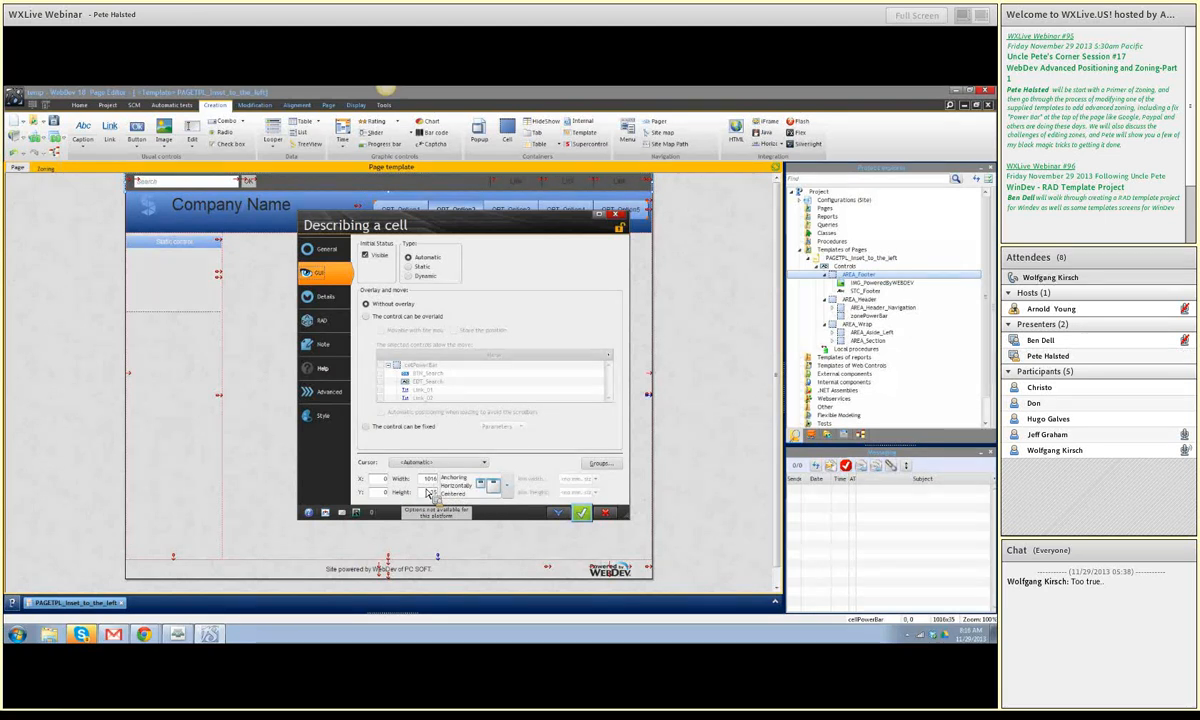
left_click(581, 514)
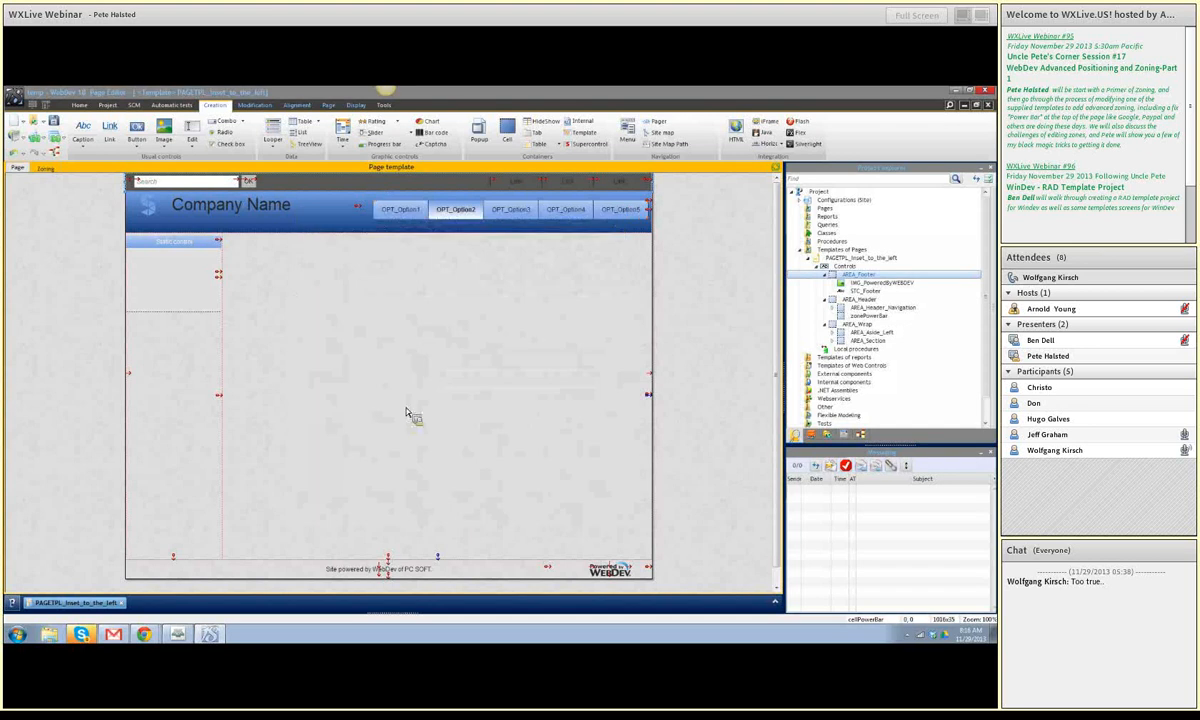
Step: Run a browser test of the page template, close the older test page and return to WebDev
left_click(58, 136)
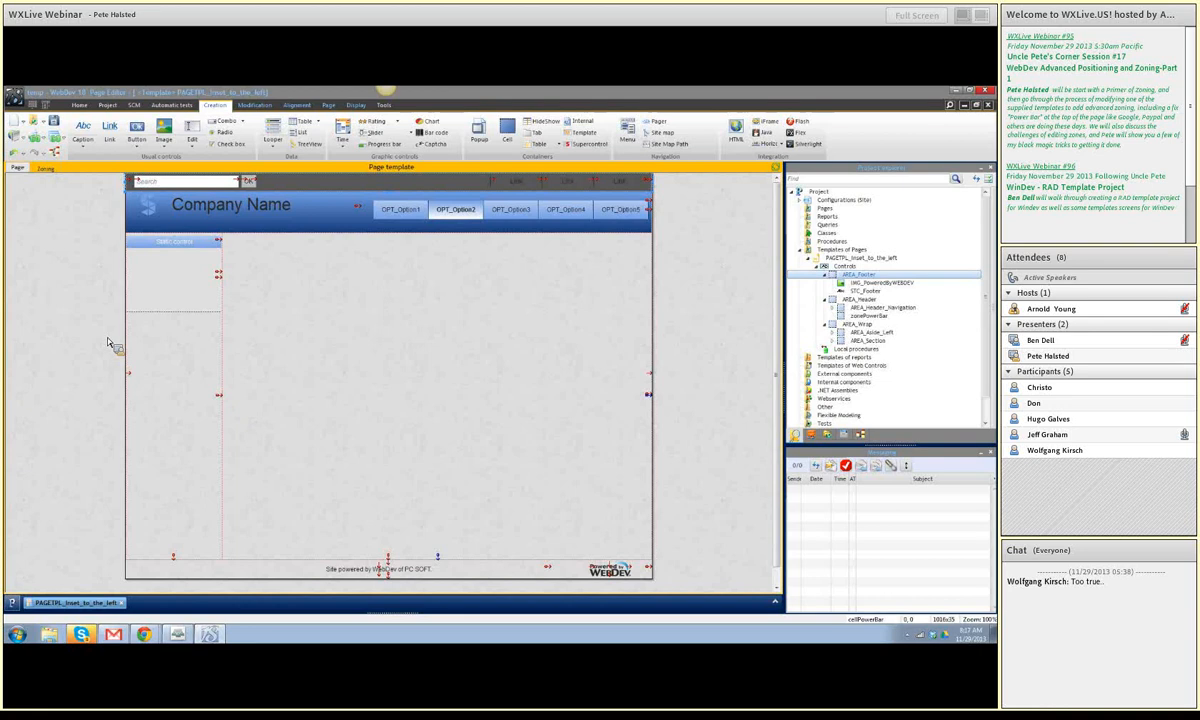
left_click(36, 140)
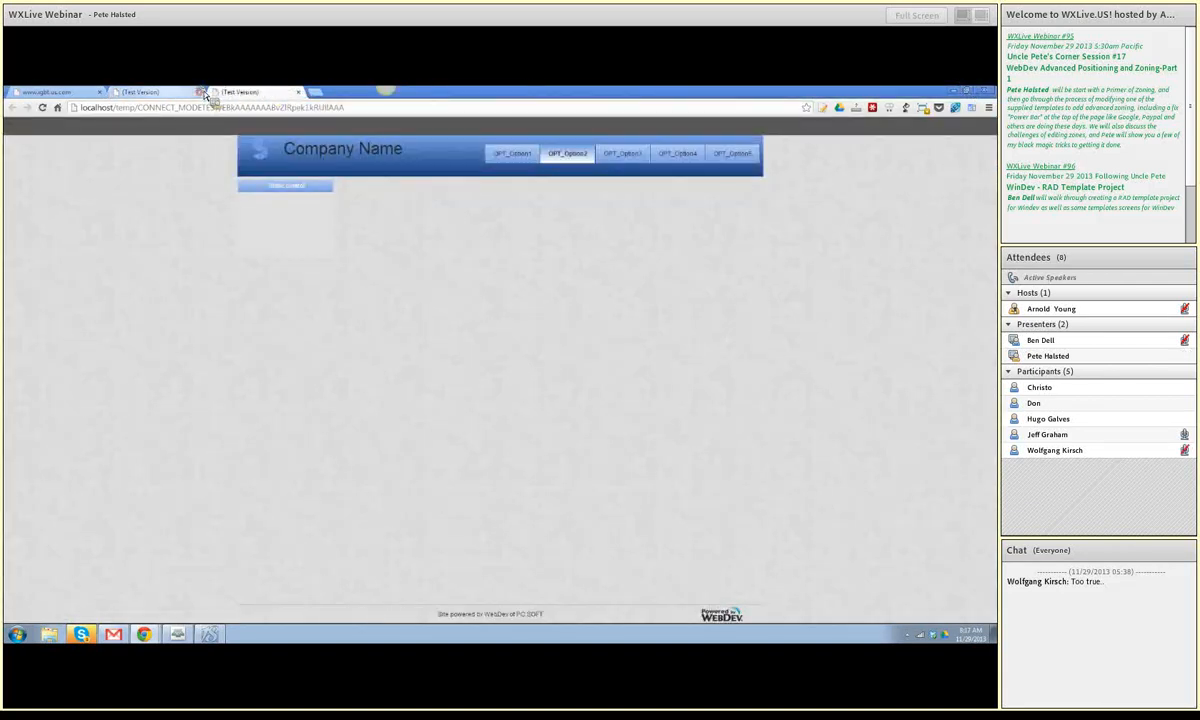
left_click(201, 92)
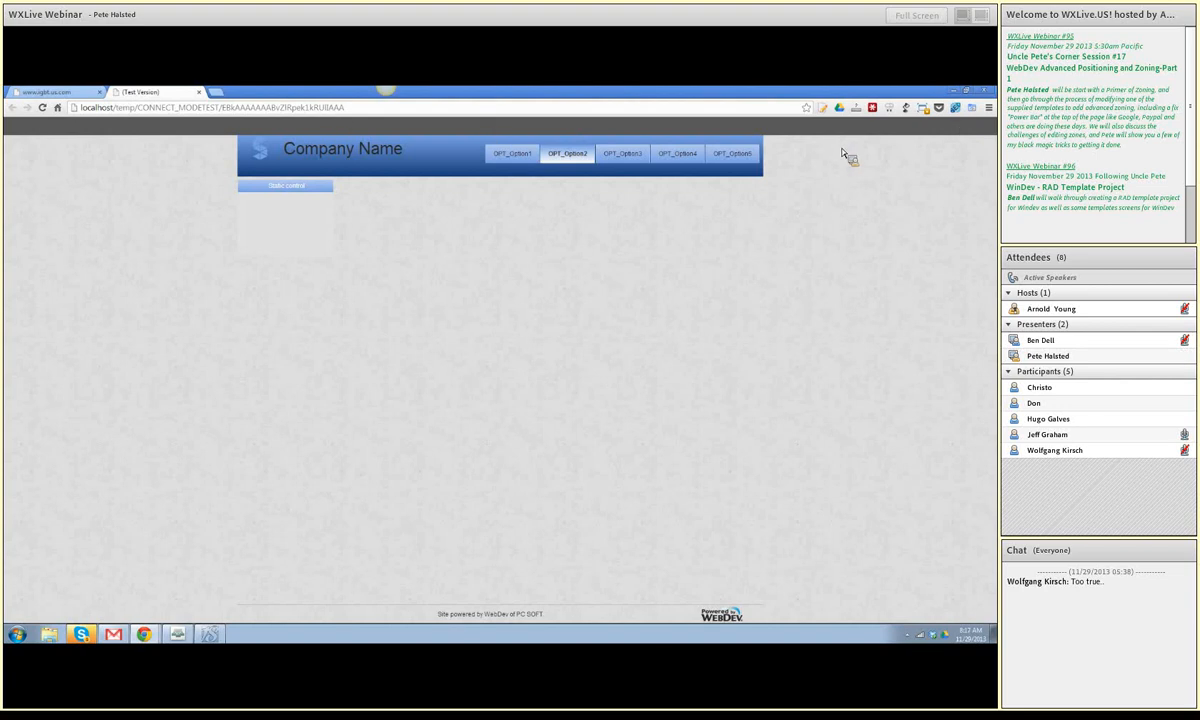
left_click(215, 635)
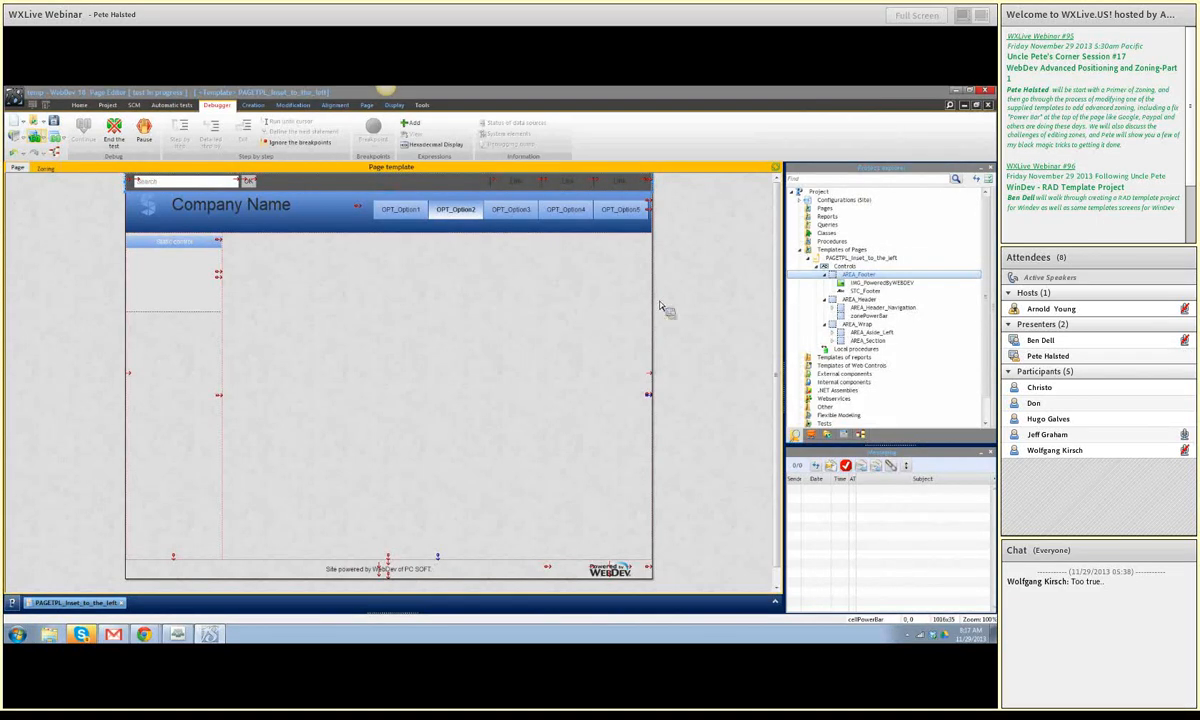
Step: Check cellPowerBar's position settings without changing them and move the cell to X 1, Y 0 on the page
right_click(284, 189)
left_click(287, 191)
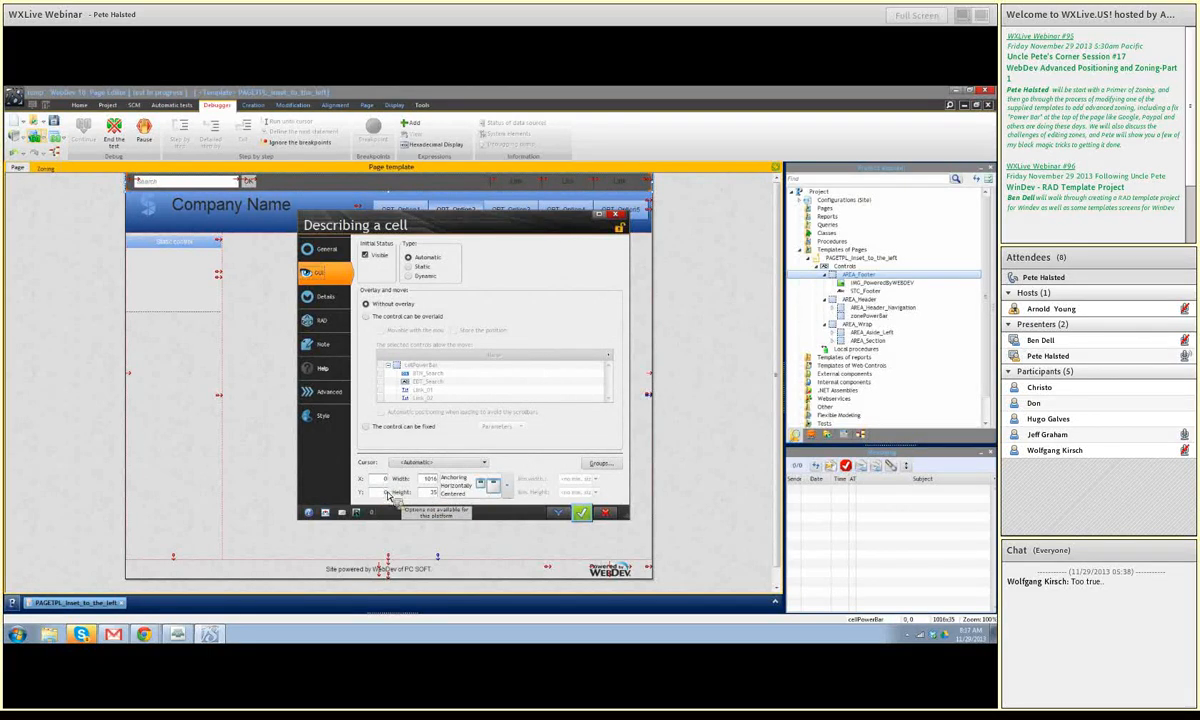
left_click(604, 514)
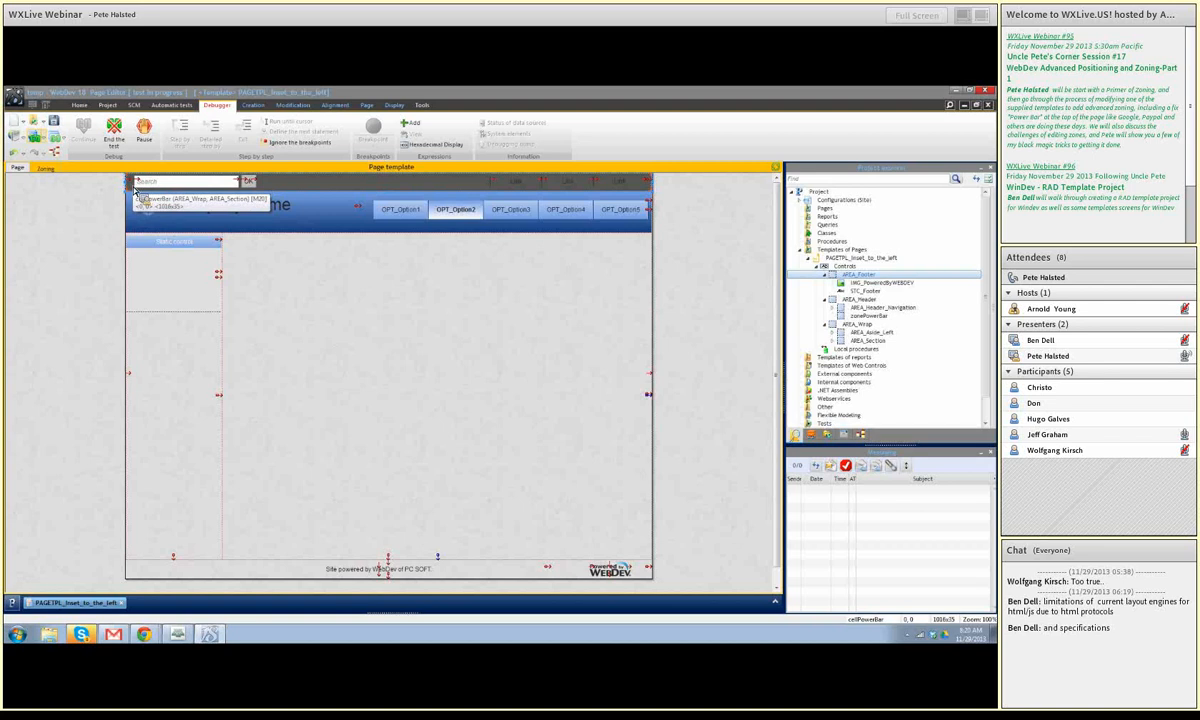
mouse_move(135, 190)
left_mouse_down()
mouse_move(287, 313)
mouse_move(284, 246)
mouse_move(295, 236)
mouse_move(172, 362)
mouse_move(268, 268)
mouse_move(313, 254)
mouse_move(201, 182)
mouse_move(137, 181)
mouse_move(308, 332)
mouse_move(303, 313)
mouse_move(311, 348)
mouse_move(297, 306)
mouse_move(136, 183)
left_mouse_up()
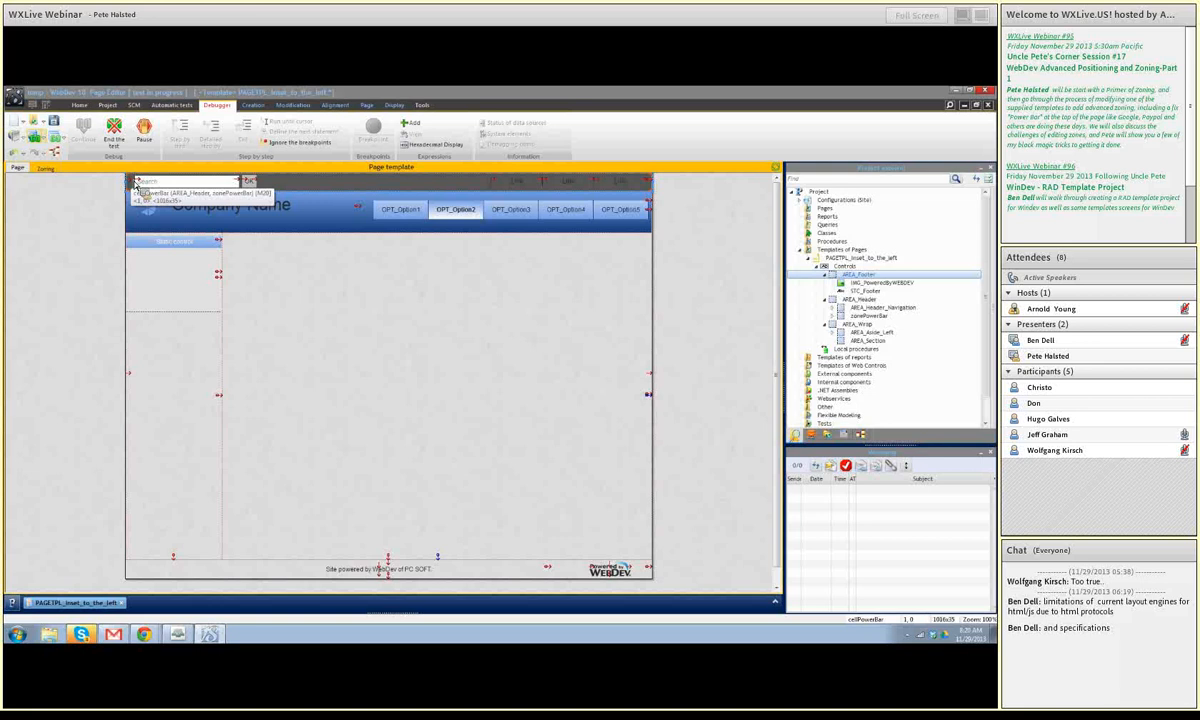
Step: Stop the running test, test the template again in the browser, close the test page and return to WebDev
left_click(36, 139)
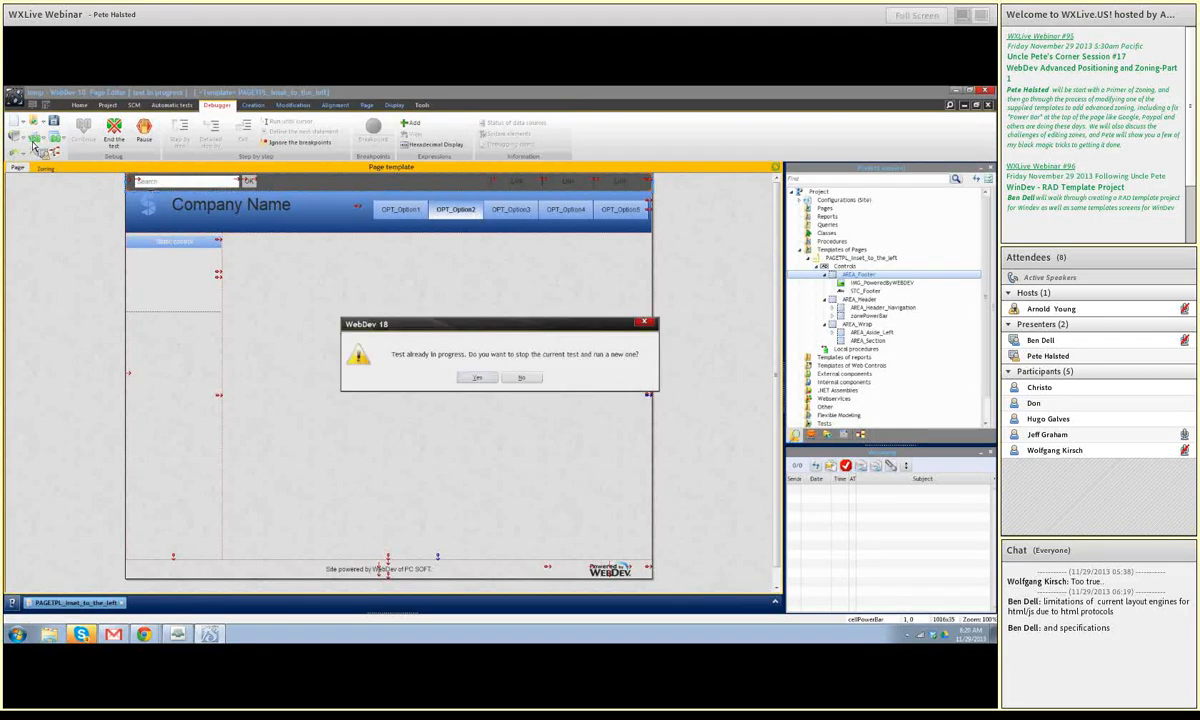
left_click(477, 378)
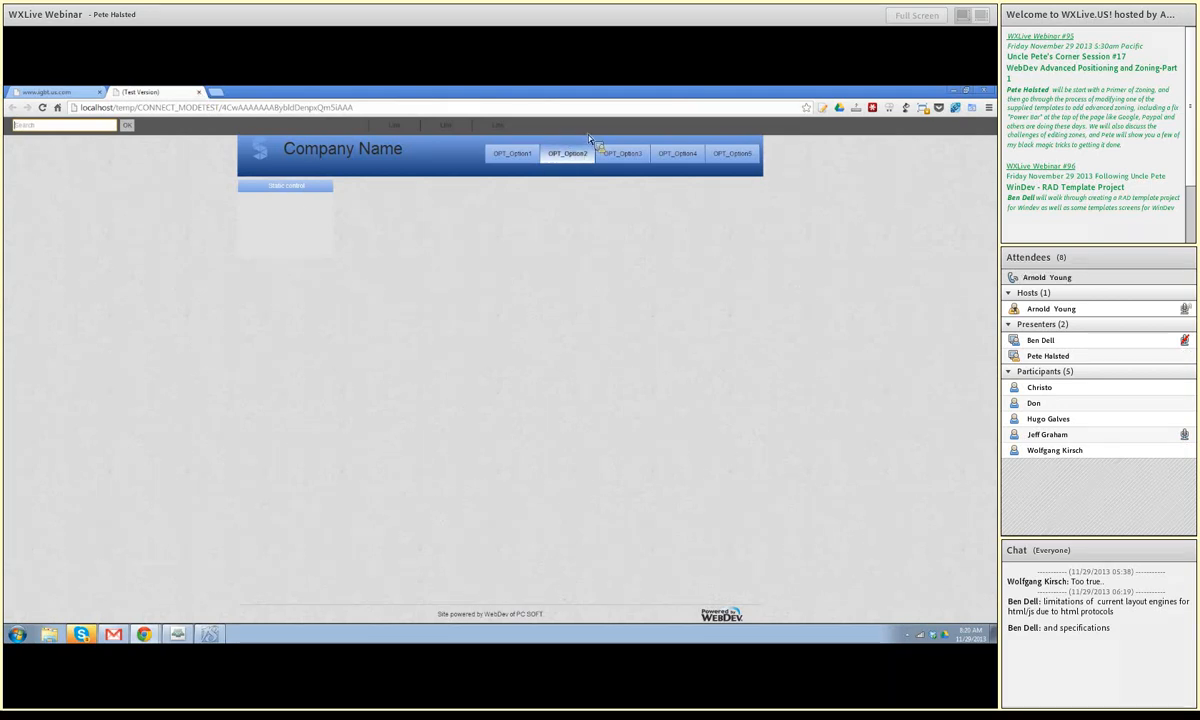
left_click(199, 93)
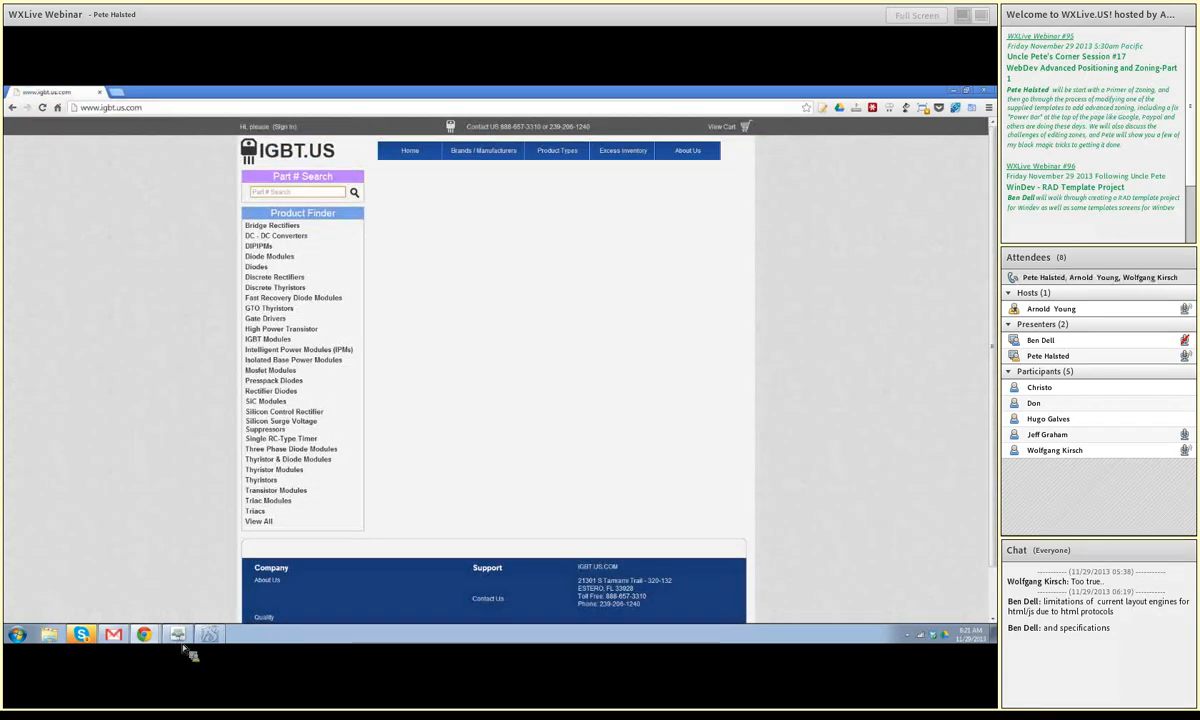
left_click(212, 636)
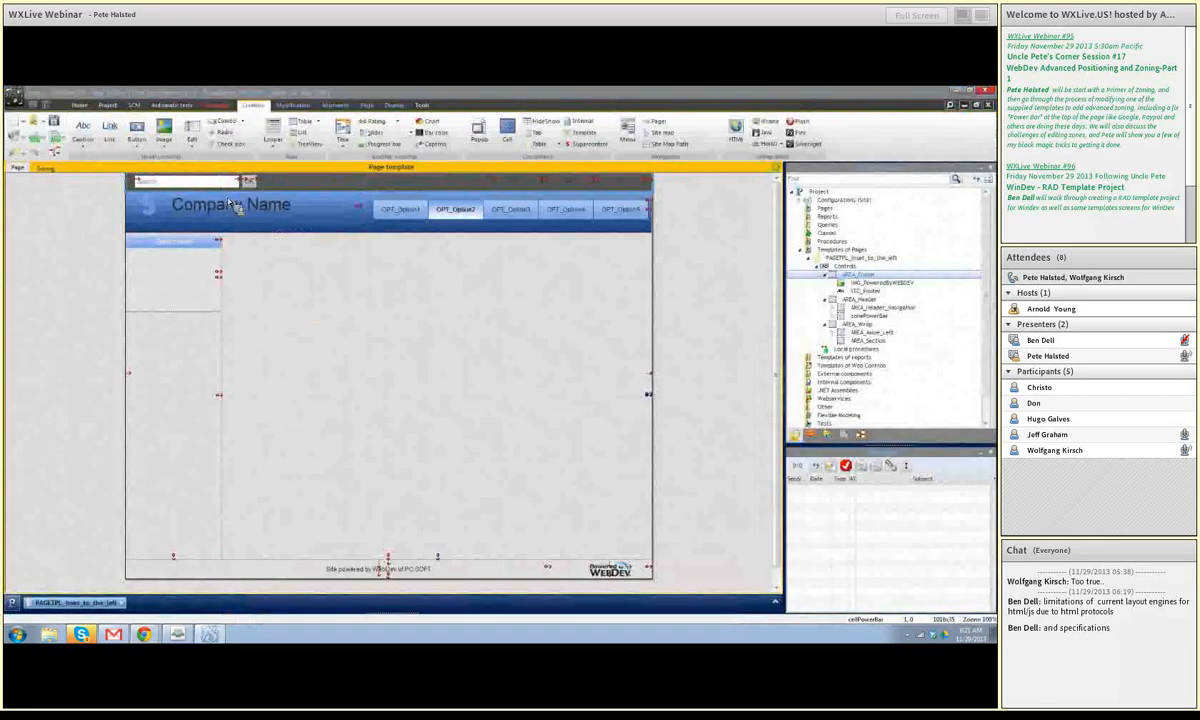
Step: Reapply the horizontally centered anchoring to cellPowerBar in its interface settings
right_click(148, 199)
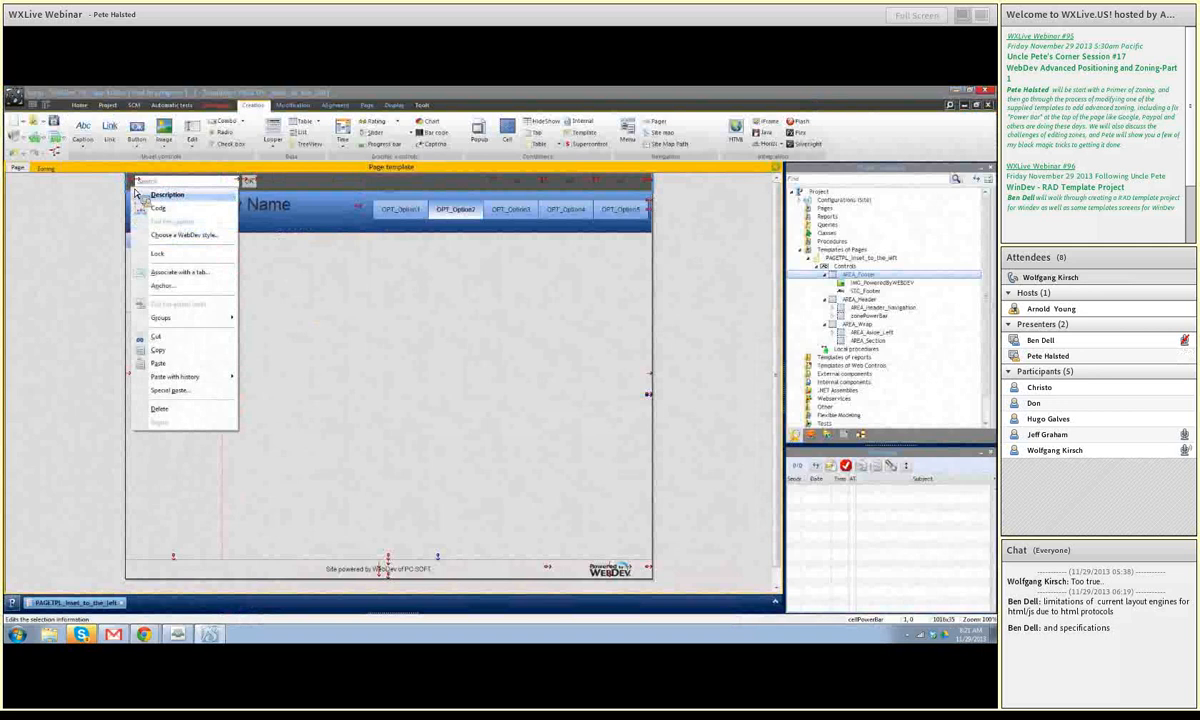
key("Escape")
double_click(150, 200)
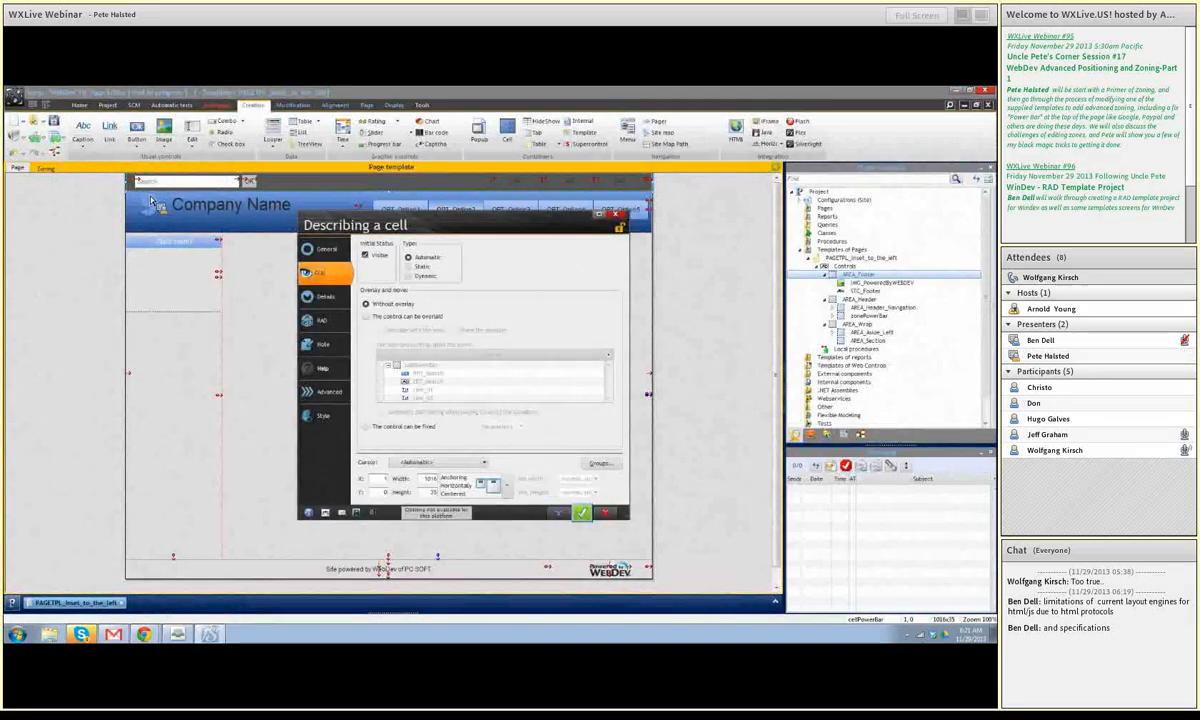
left_click(490, 485)
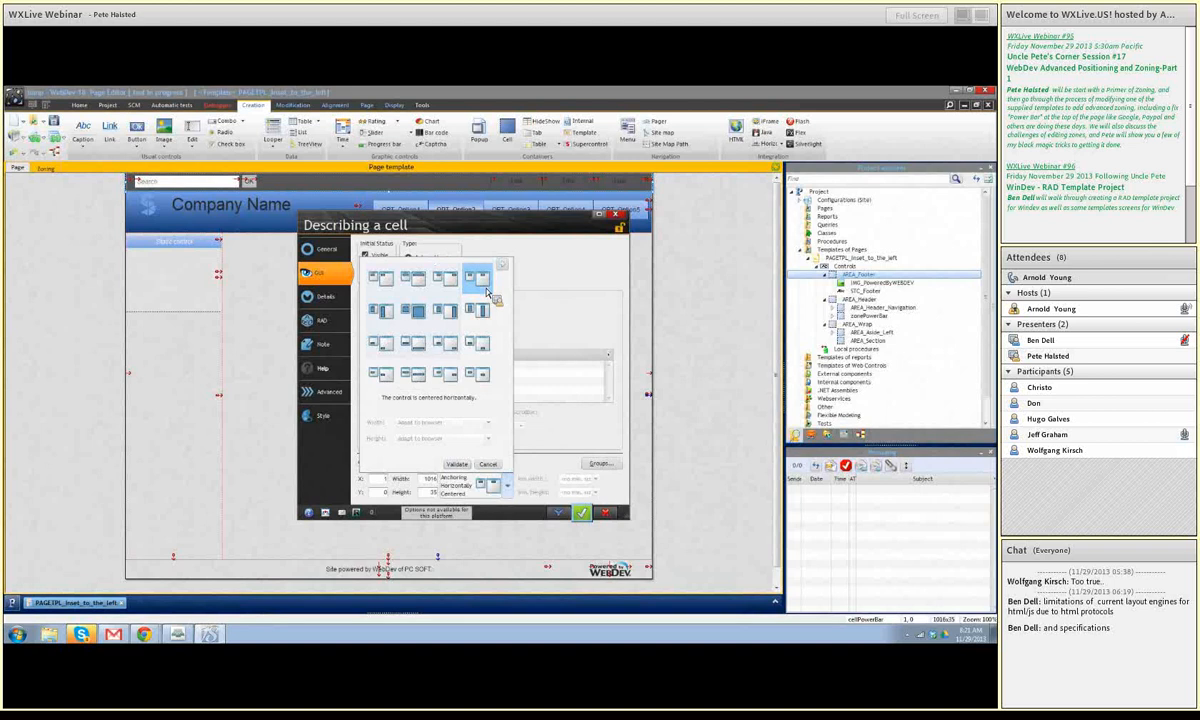
left_click(457, 464)
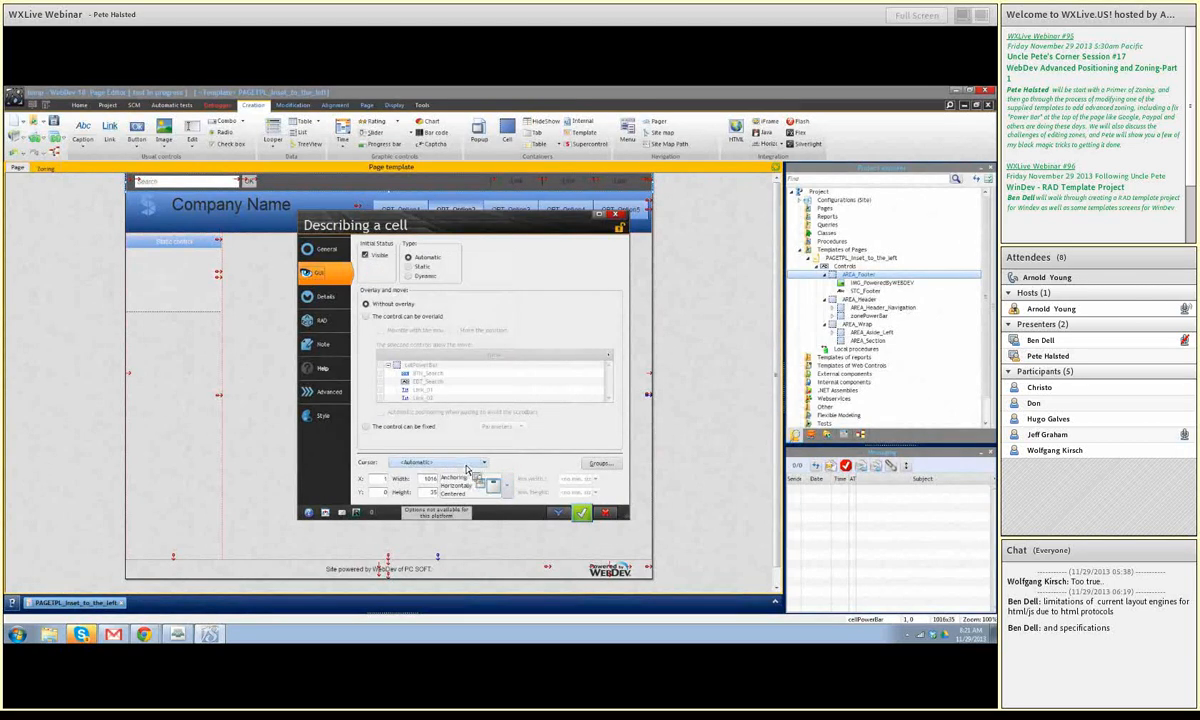
left_click(583, 515)
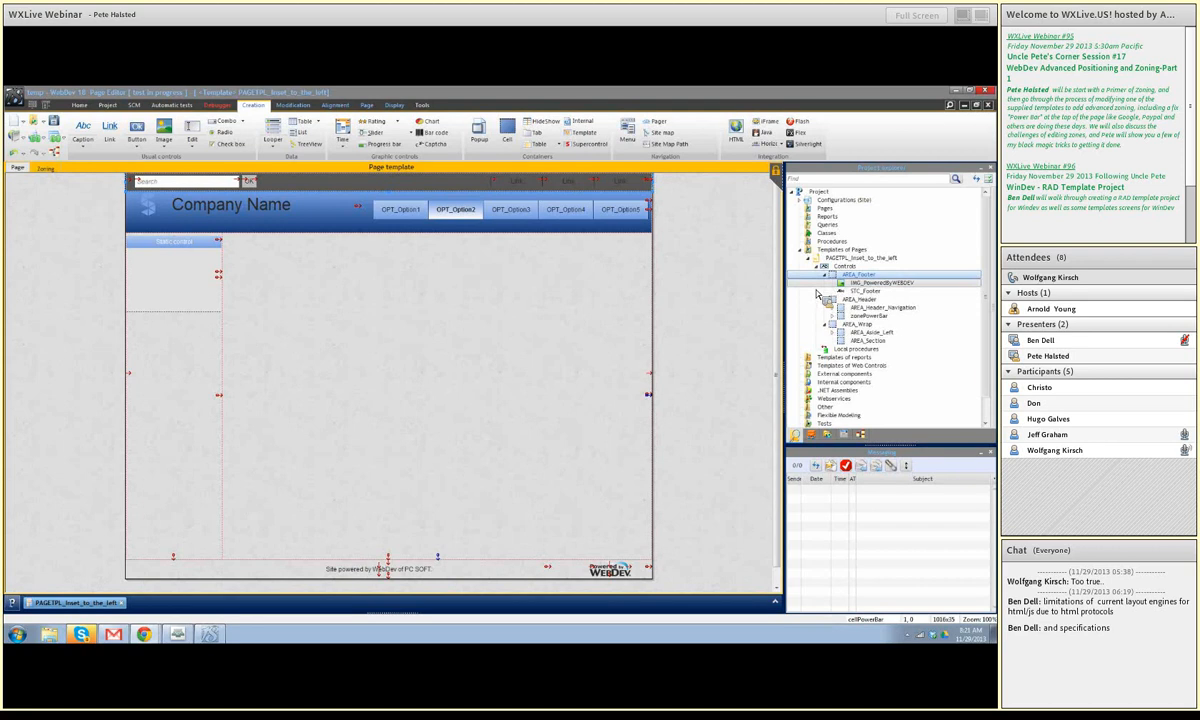
Step: Examine the controls nested in zonePowerBar and cellPowerBar, and check zonePowerBar's anchor settings in zoning mode
double_click(838, 316)
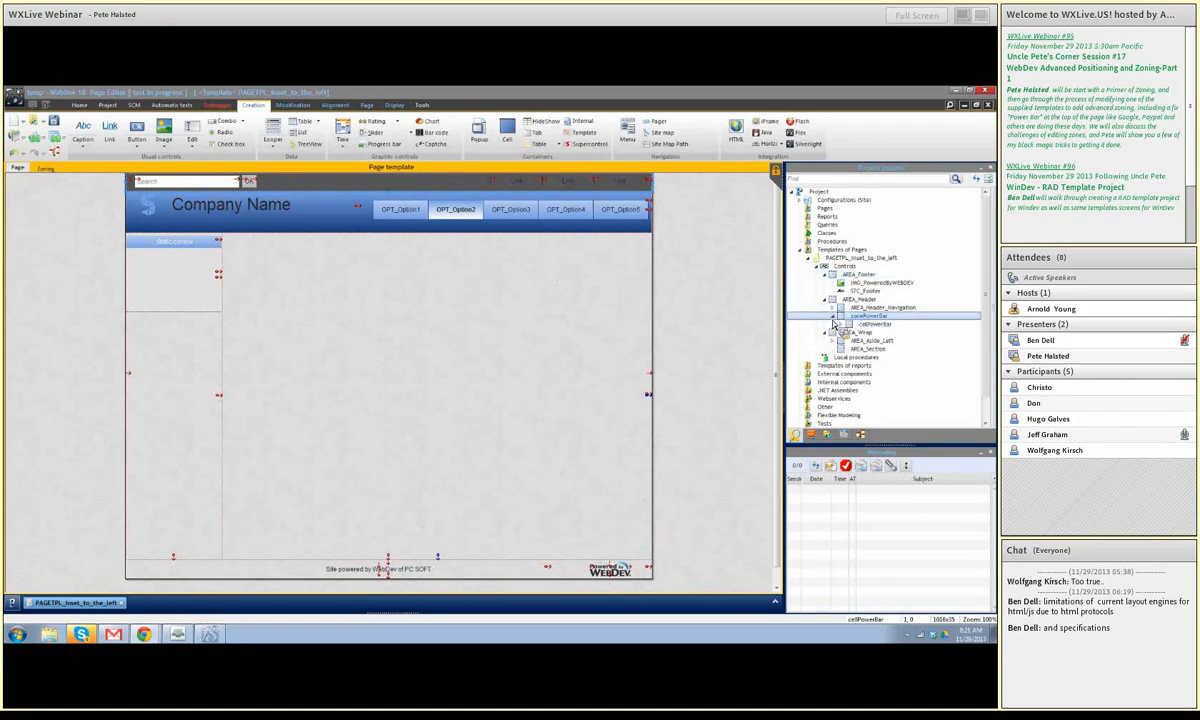
double_click(840, 323)
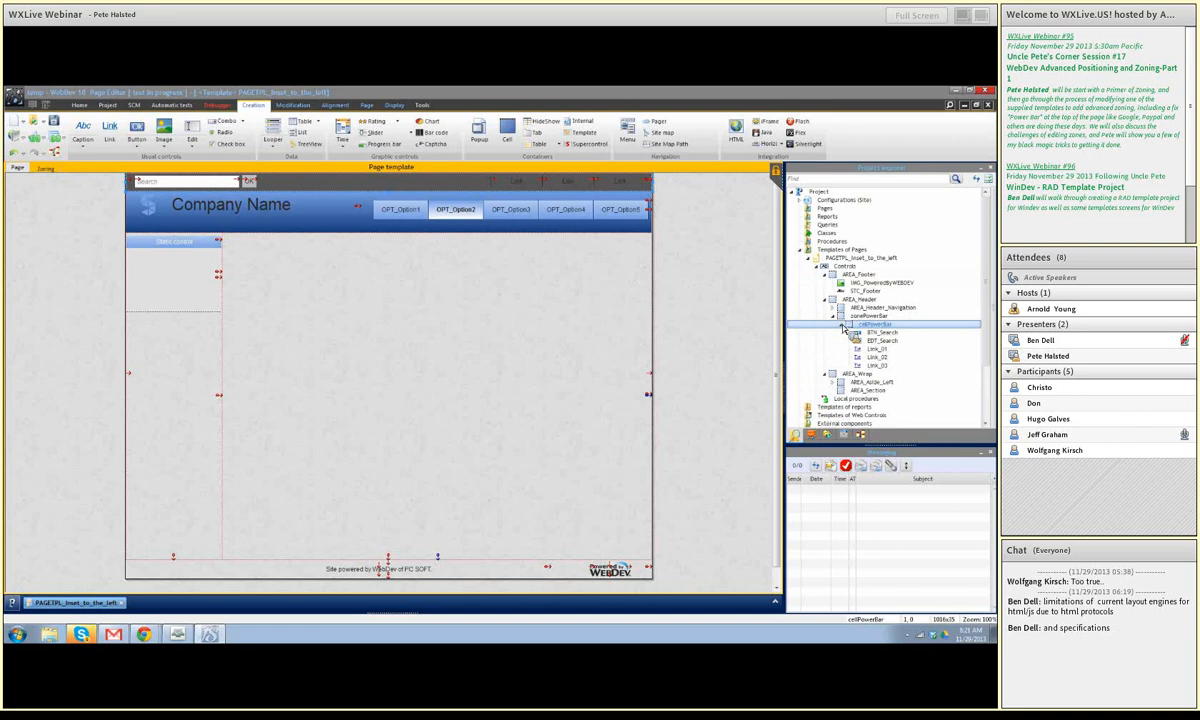
left_click_drag(842, 329, 313, 183)
right_click(313, 183)
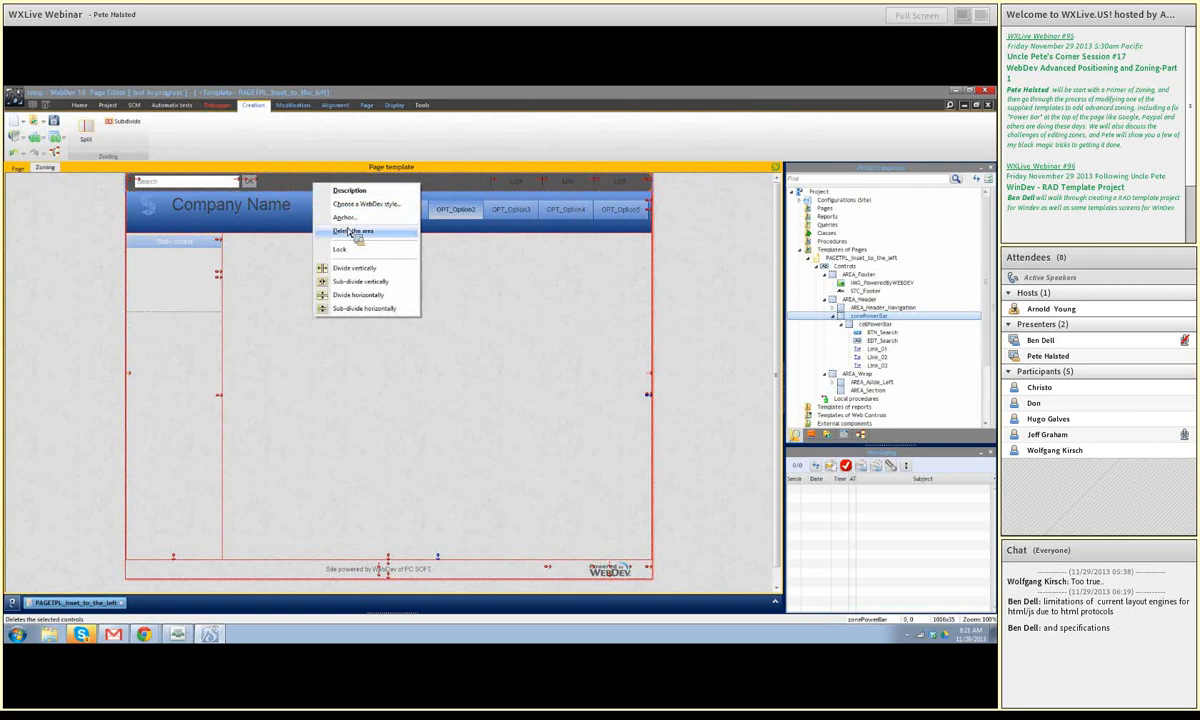
left_click(344, 217)
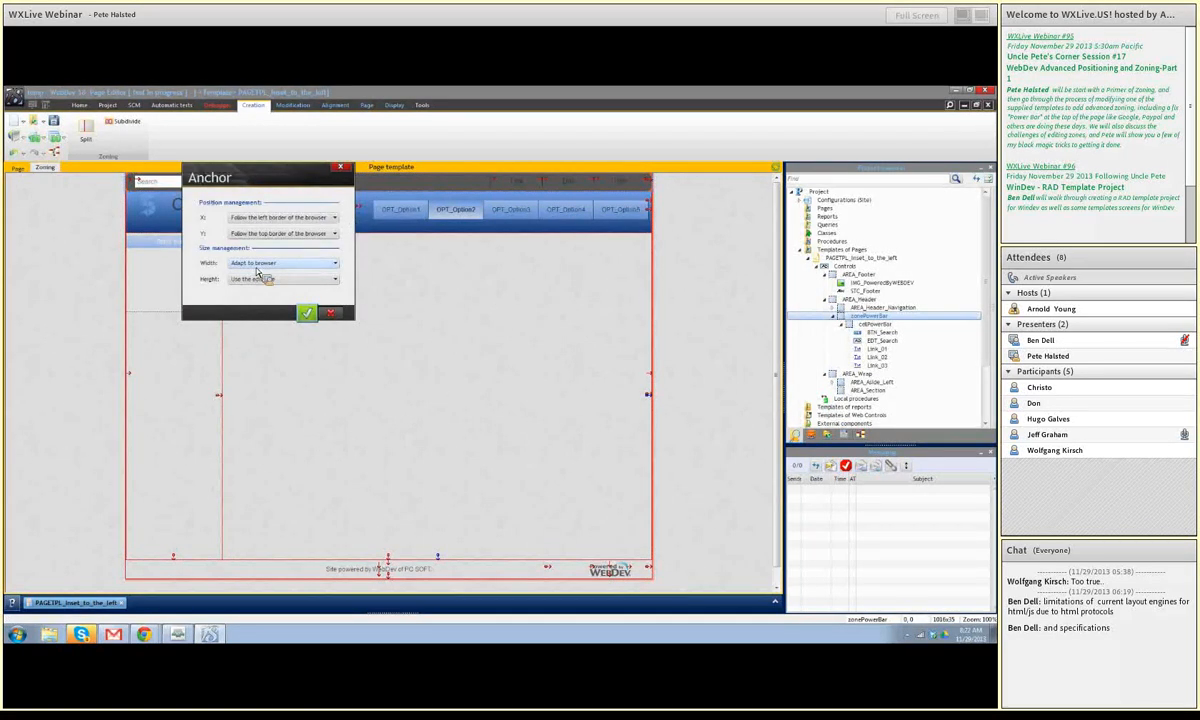
left_click(307, 313)
Step: Review zonePowerBar's fixed mode and included controls in its layout area description, and close it without changes
right_click(311, 185)
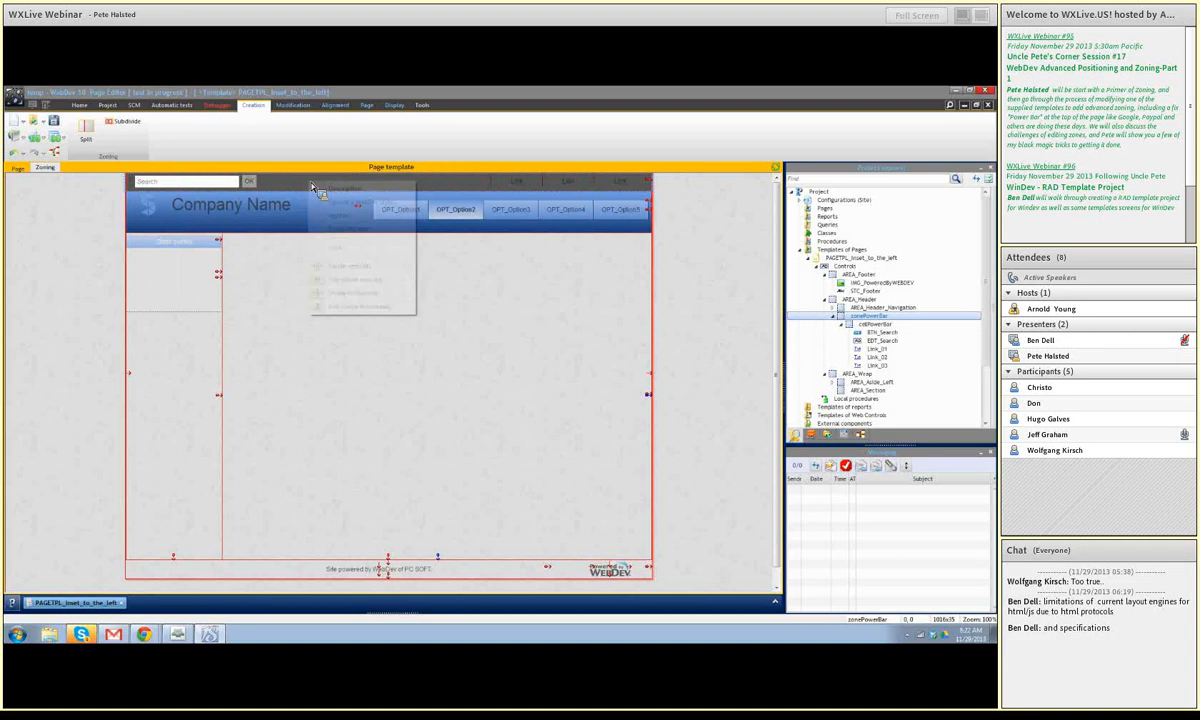
left_click(340, 189)
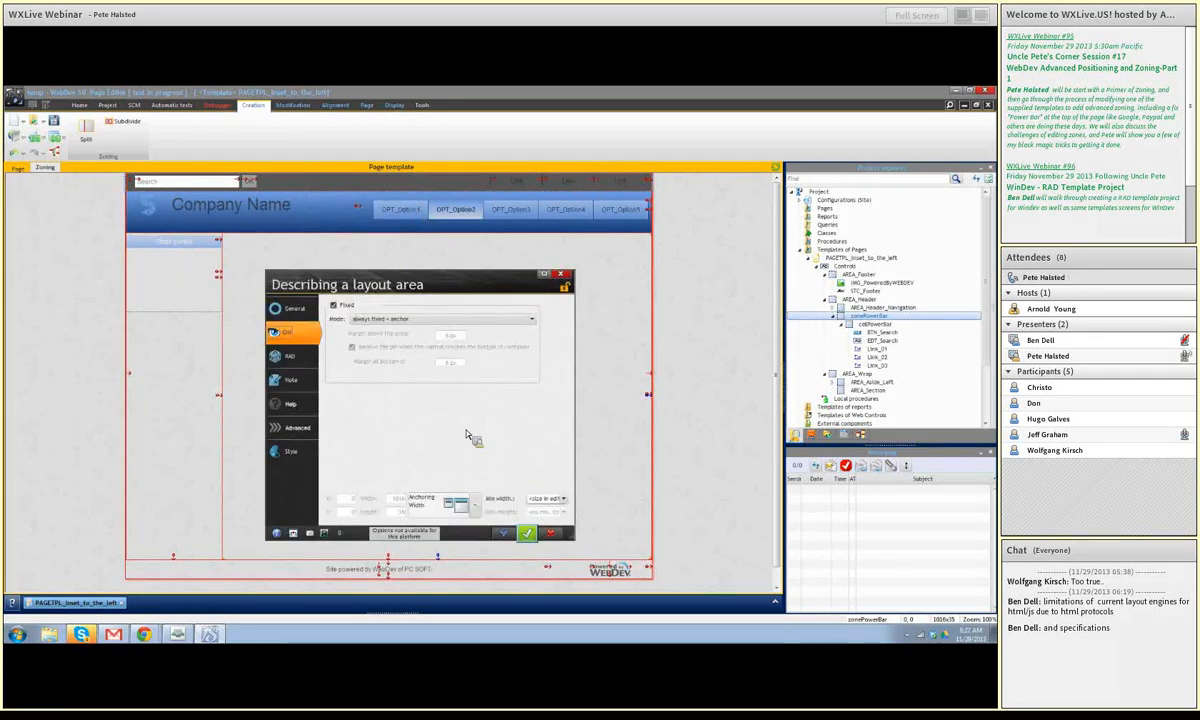
left_click(287, 313)
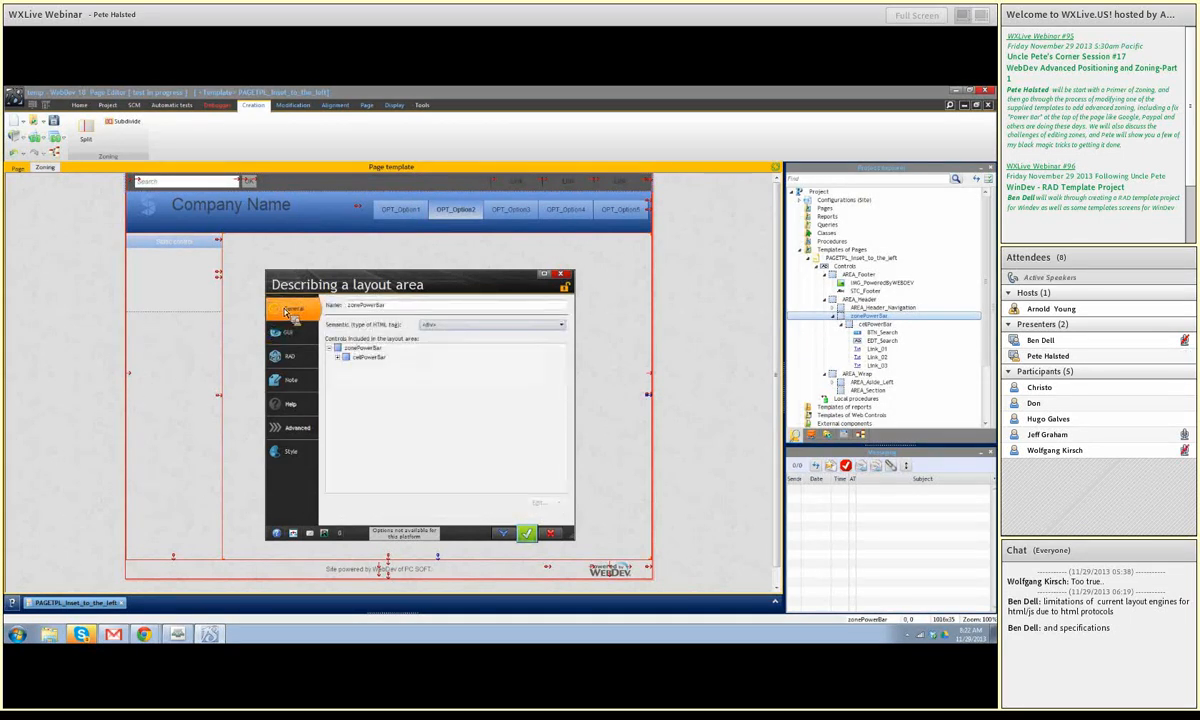
left_click(339, 357)
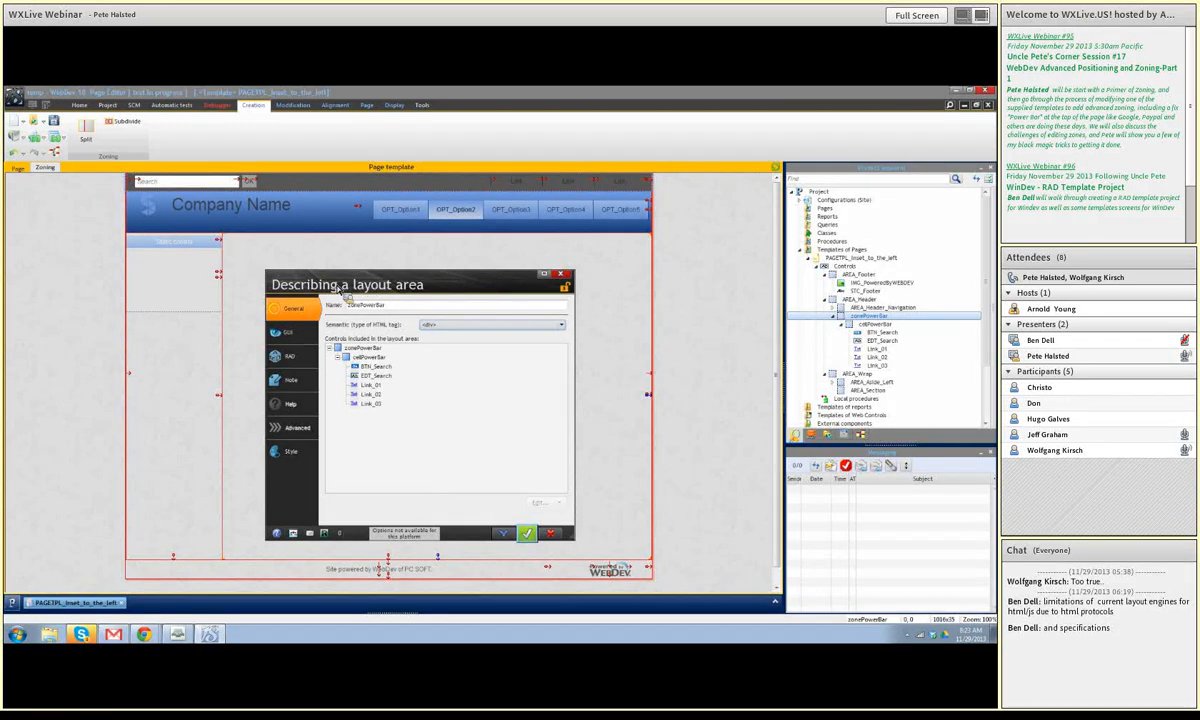
left_click(554, 535)
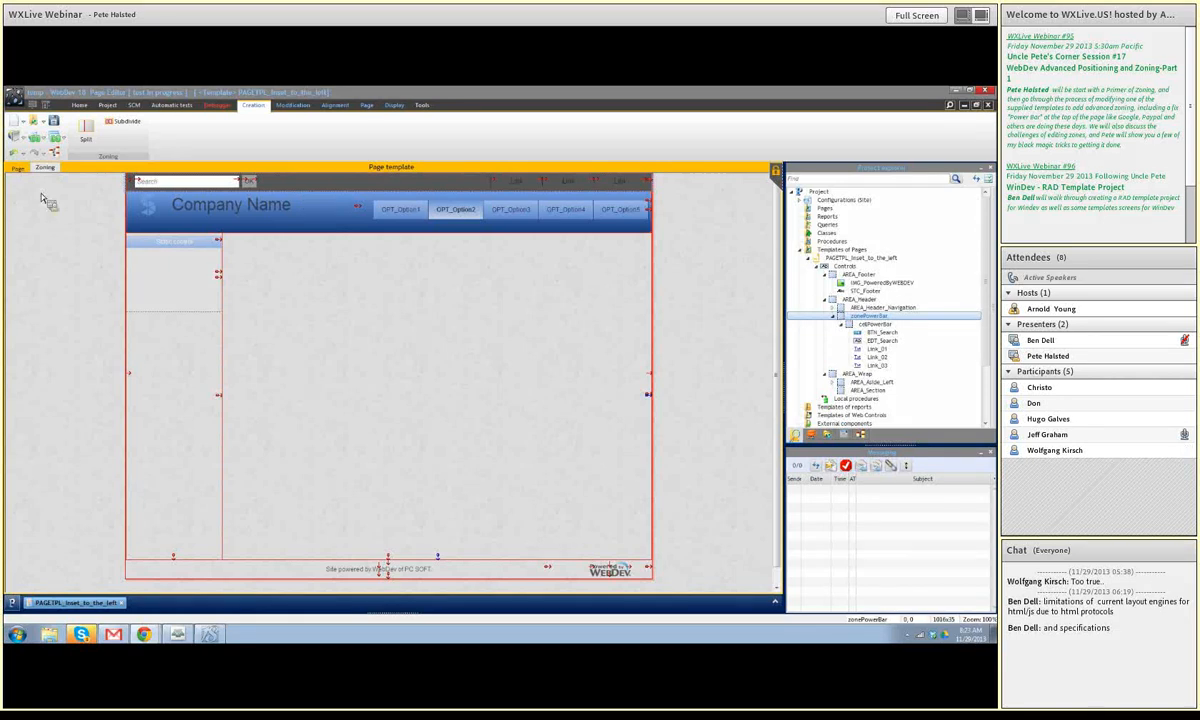
Step: Review the controls nested under cellPowerBar in zonePowerBar's layout area description, and close it without changes
right_click(318, 190)
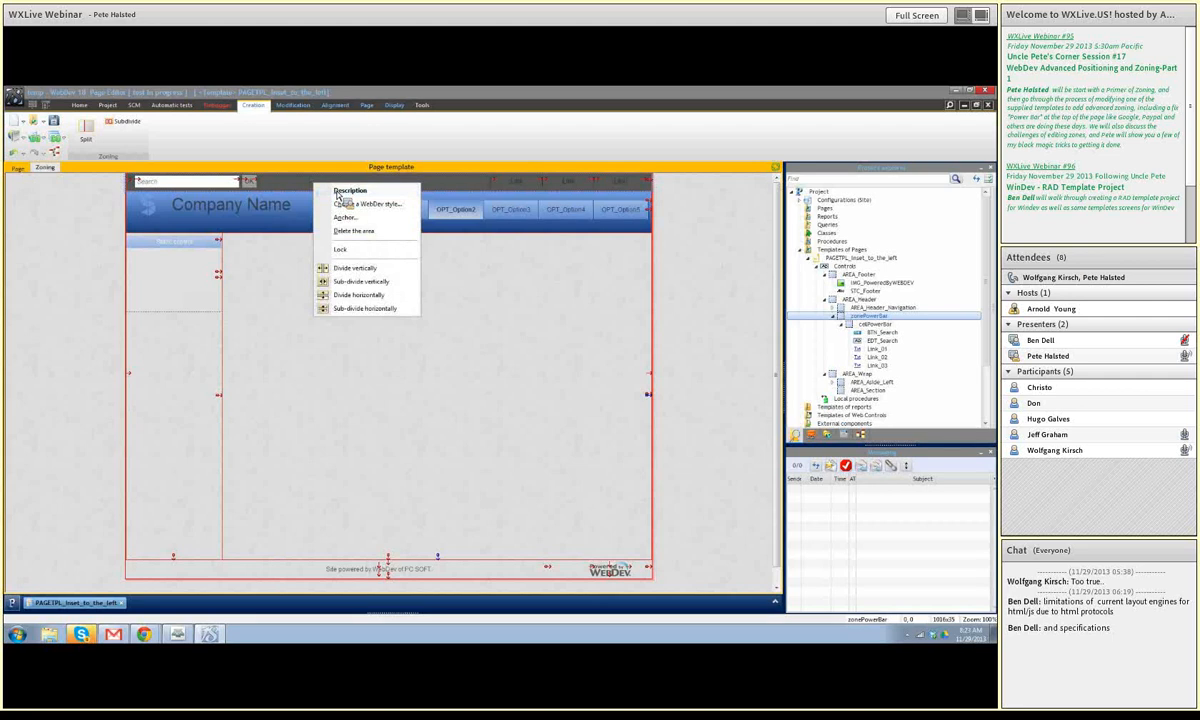
left_click(338, 192)
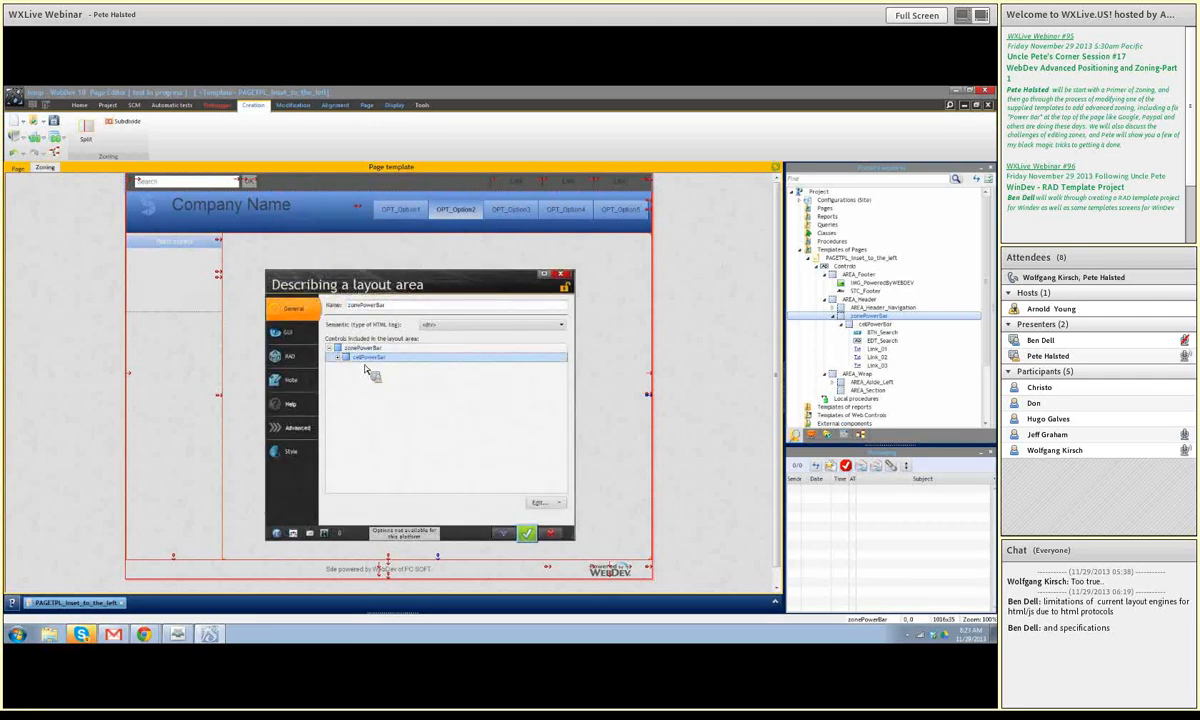
double_click(358, 358)
left_click(357, 374)
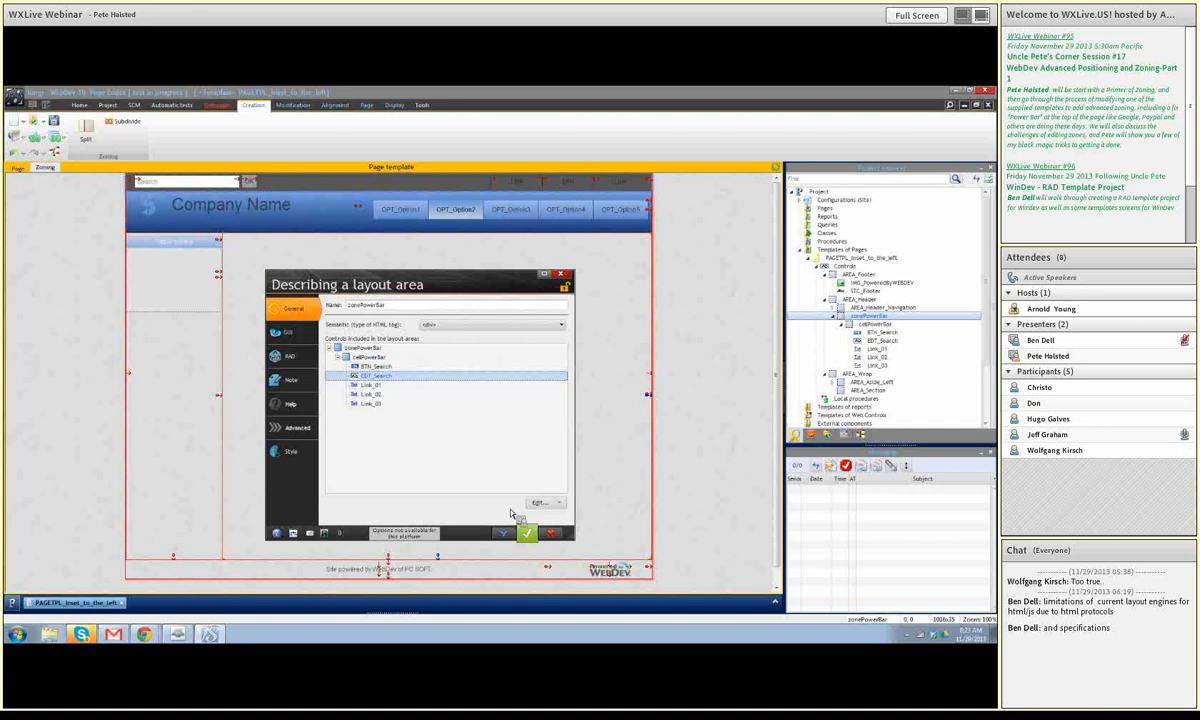
left_click(556, 534)
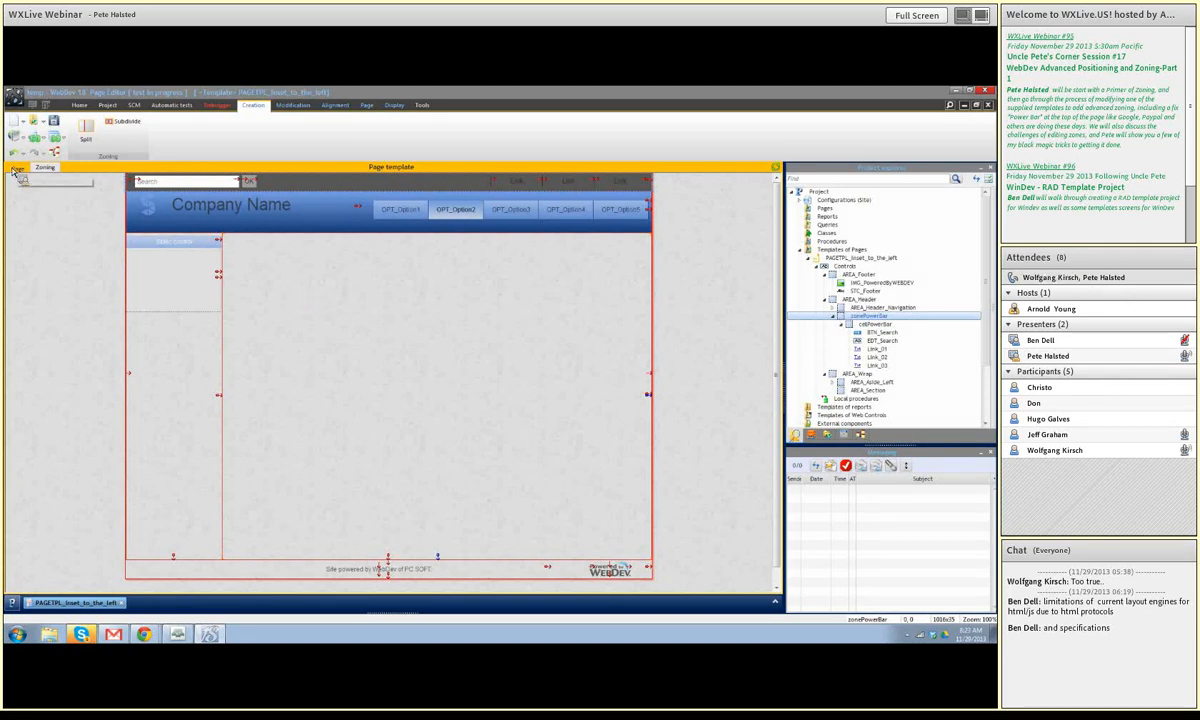
Step: Return to page editing mode, check cellPowerBar's anchoring in its interface settings, and close the description without changes
key("Escape")
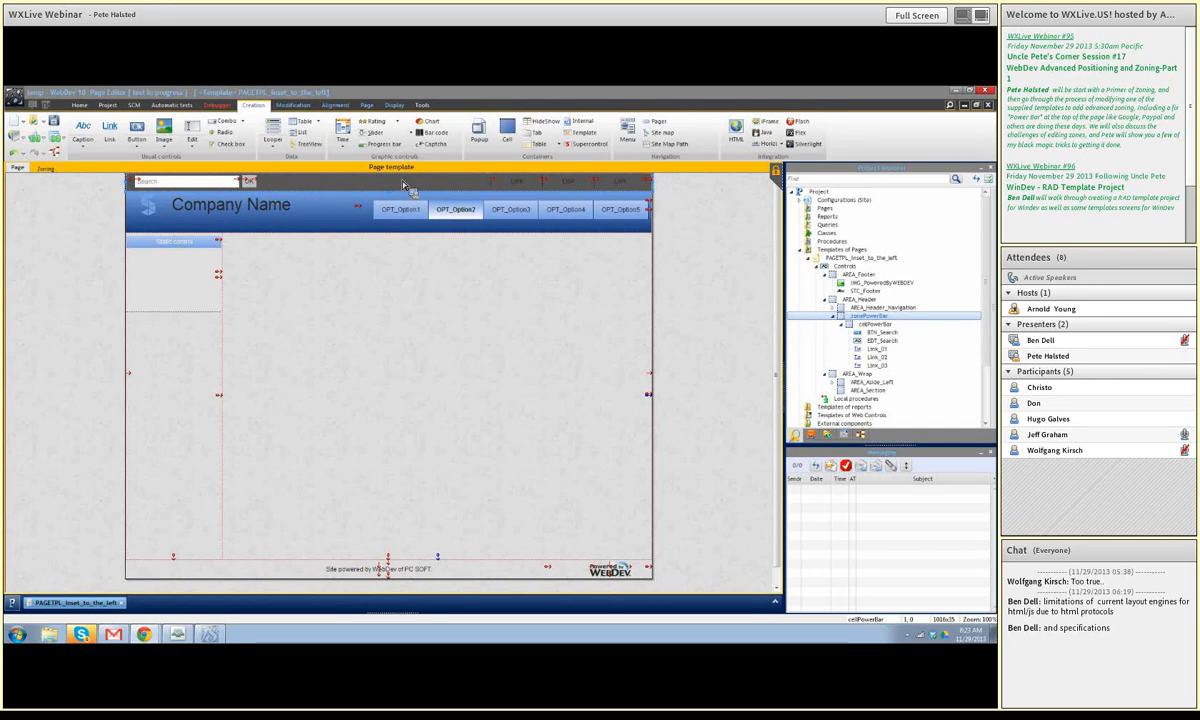
right_click(131, 193)
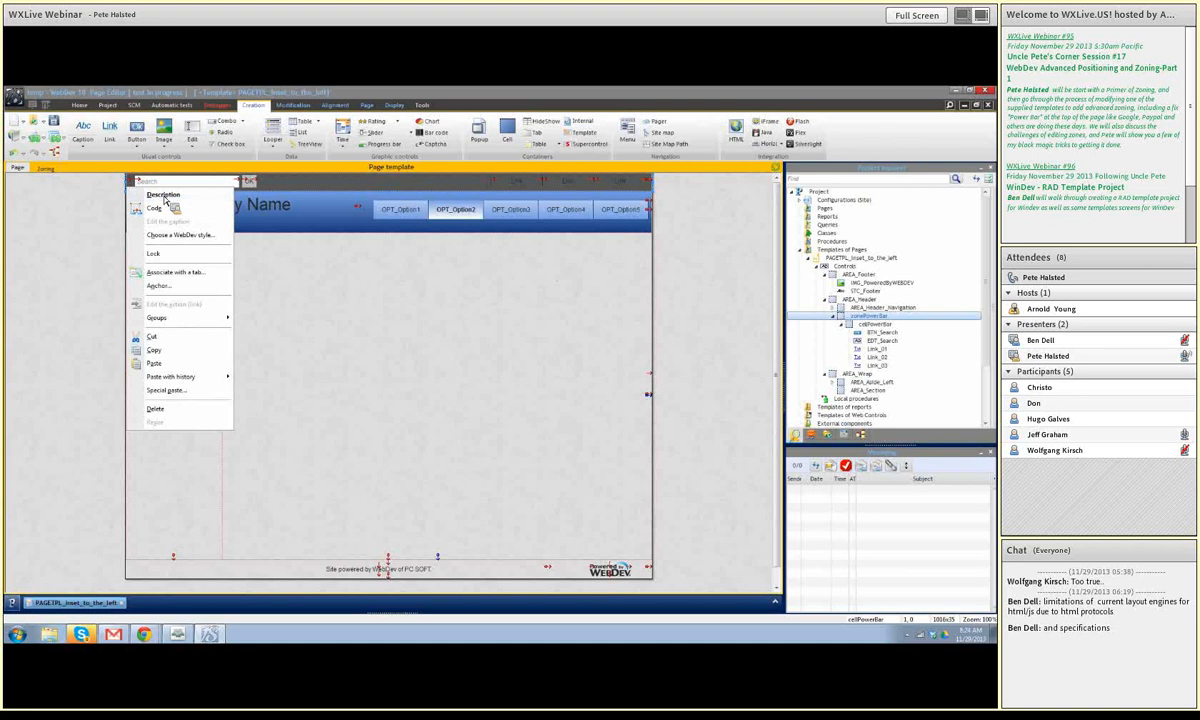
left_click(164, 195)
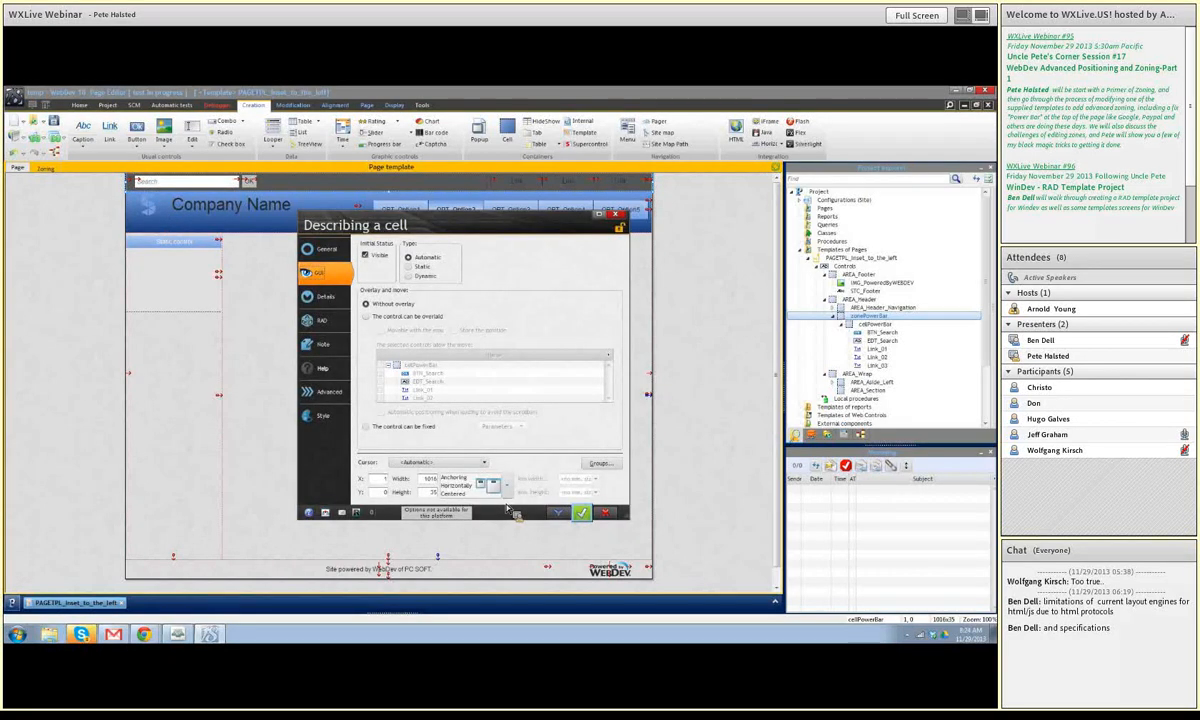
left_click(607, 515)
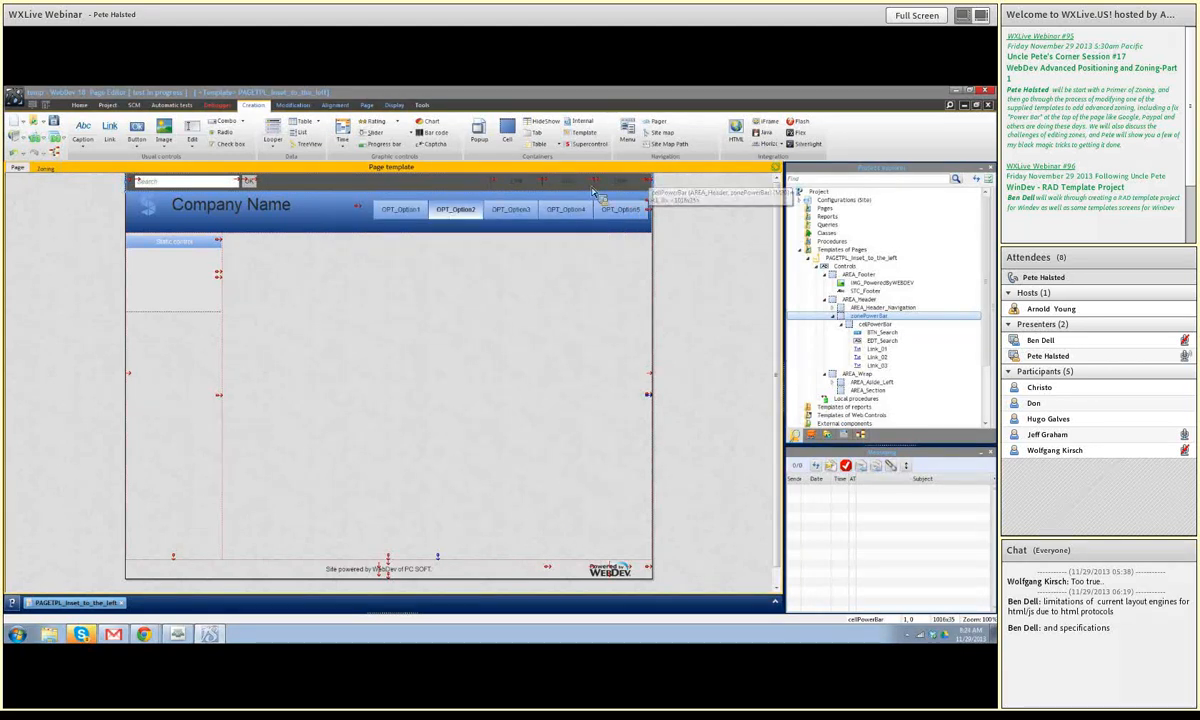
Step: Set the anchors of the power bar's search field and OK button to unchanged control
right_click(174, 188)
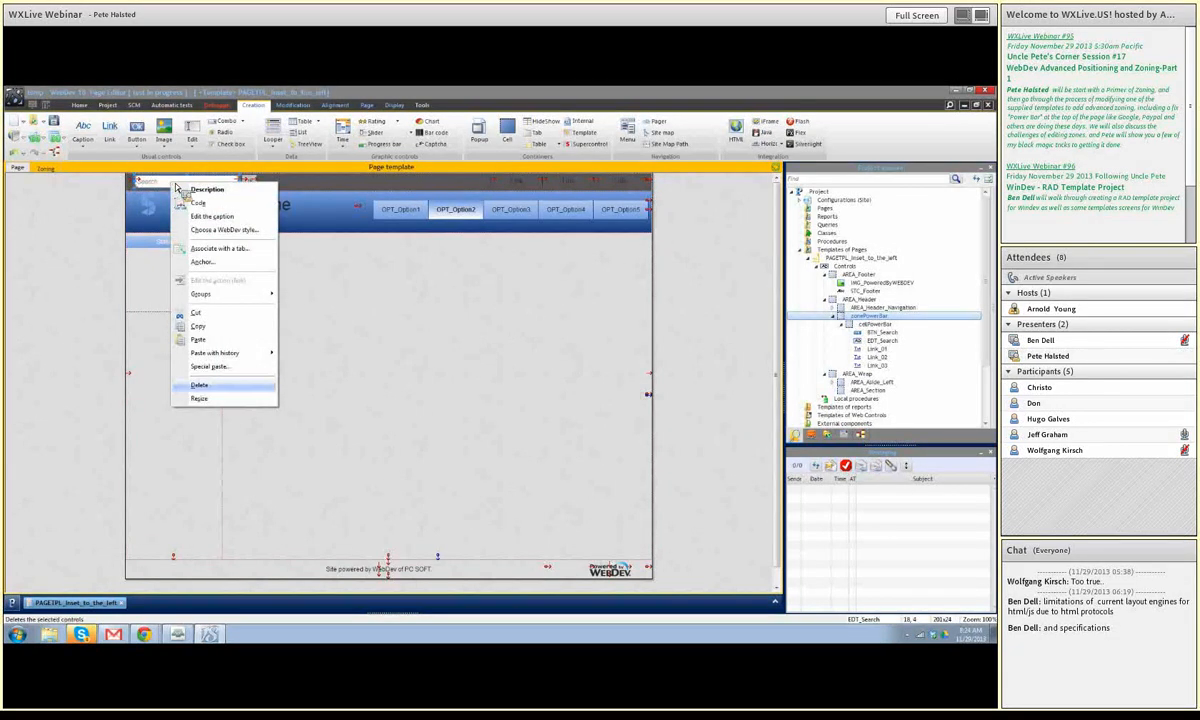
left_click(210, 261)
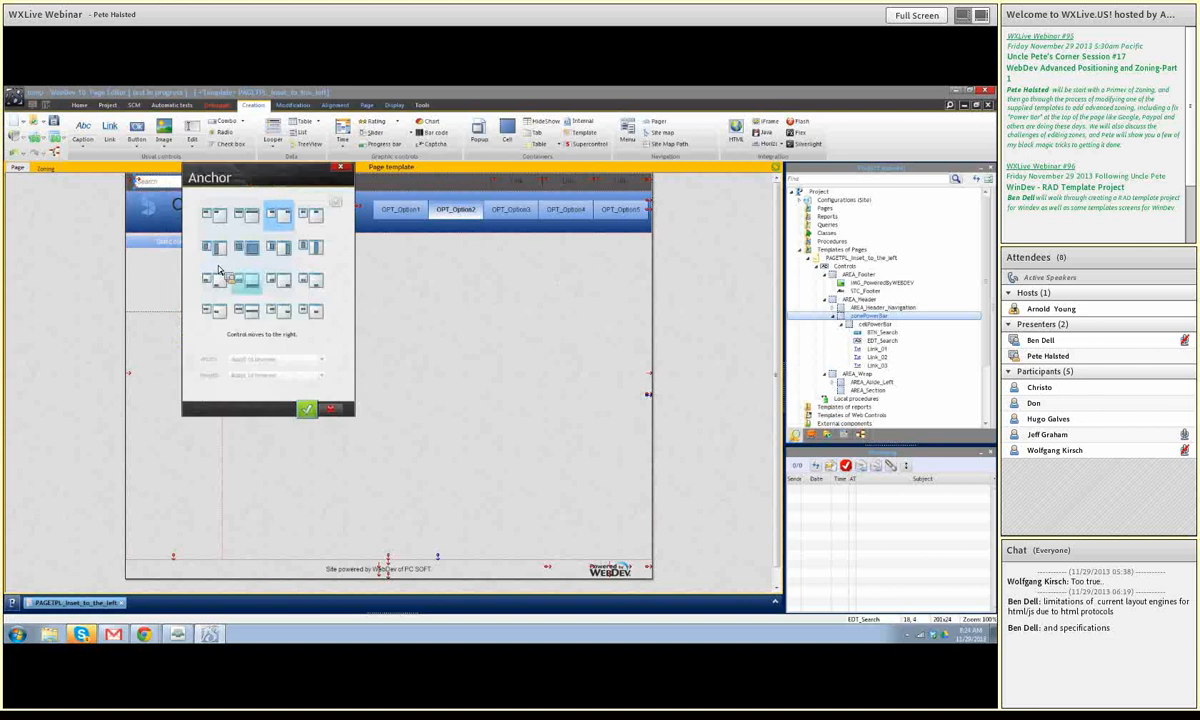
left_click(214, 214)
left_click(307, 408)
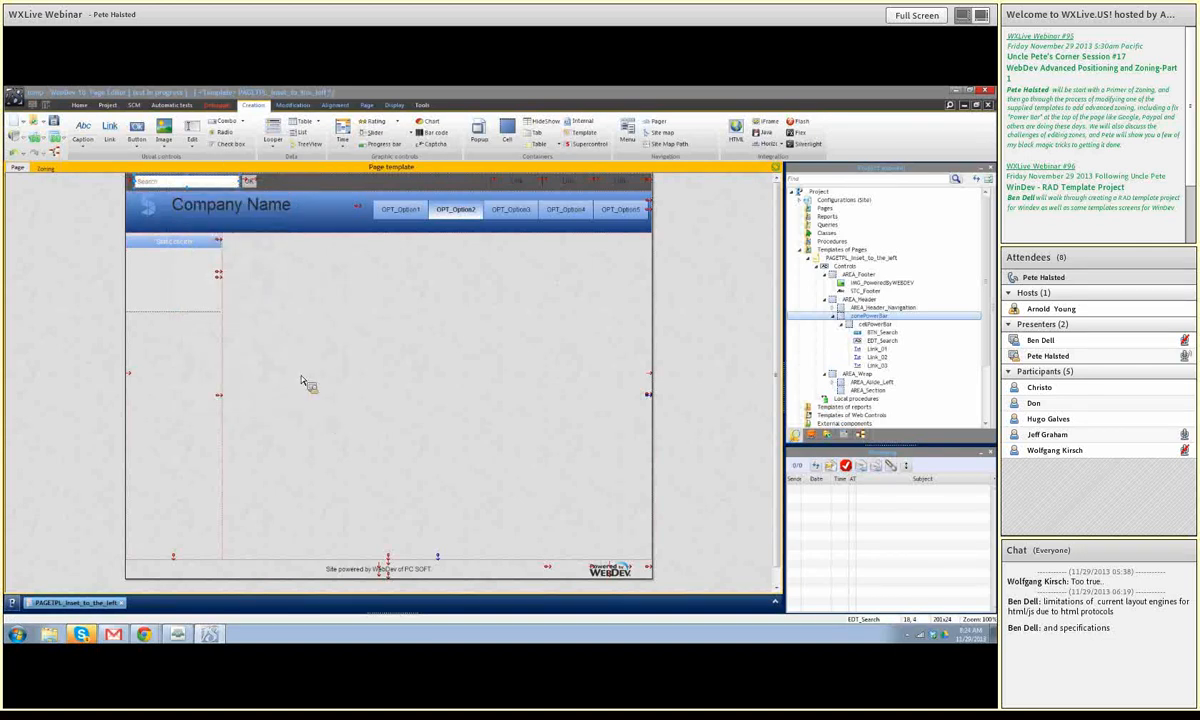
right_click(243, 185)
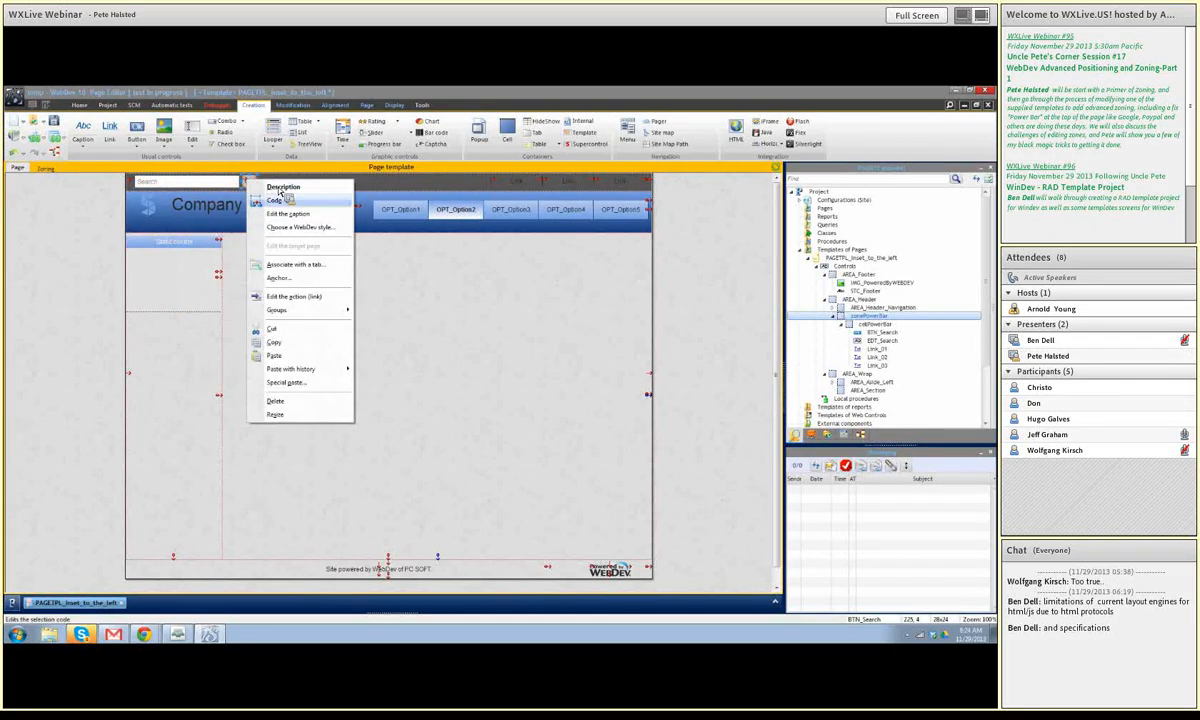
left_click(300, 285)
left_click(214, 214)
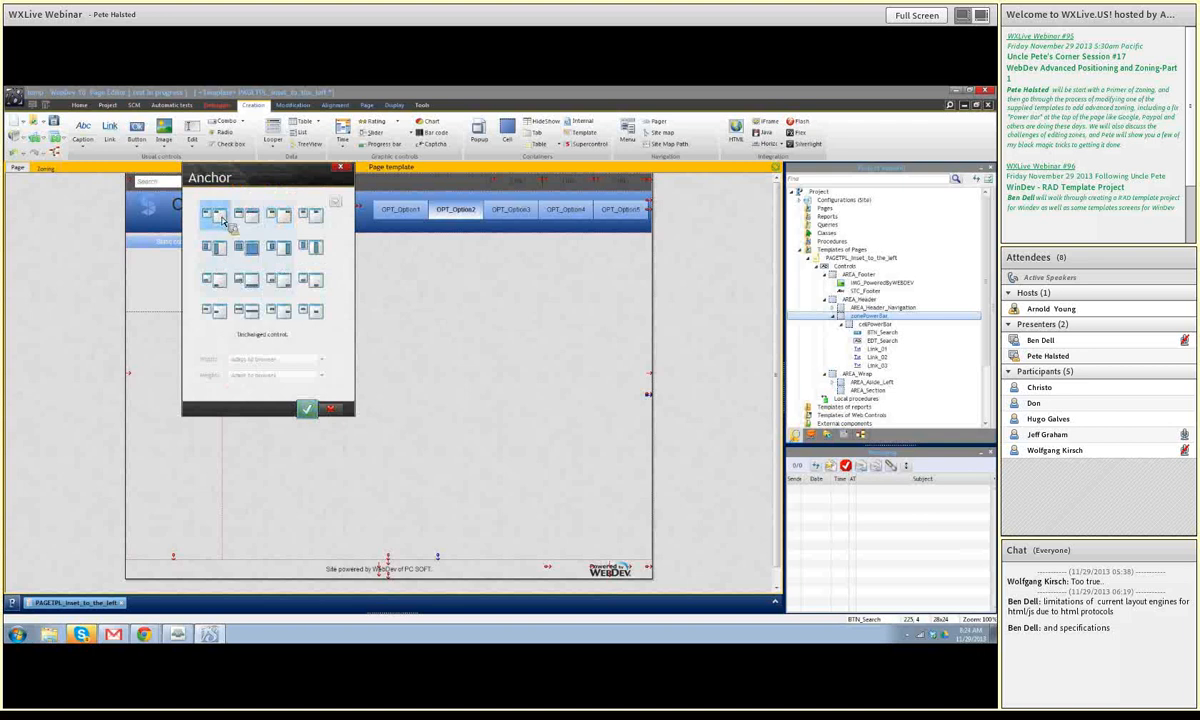
left_click(309, 410)
Step: Set the anchors of Link_01 and Link_02 in the power bar to unchanged control
right_click(516, 184)
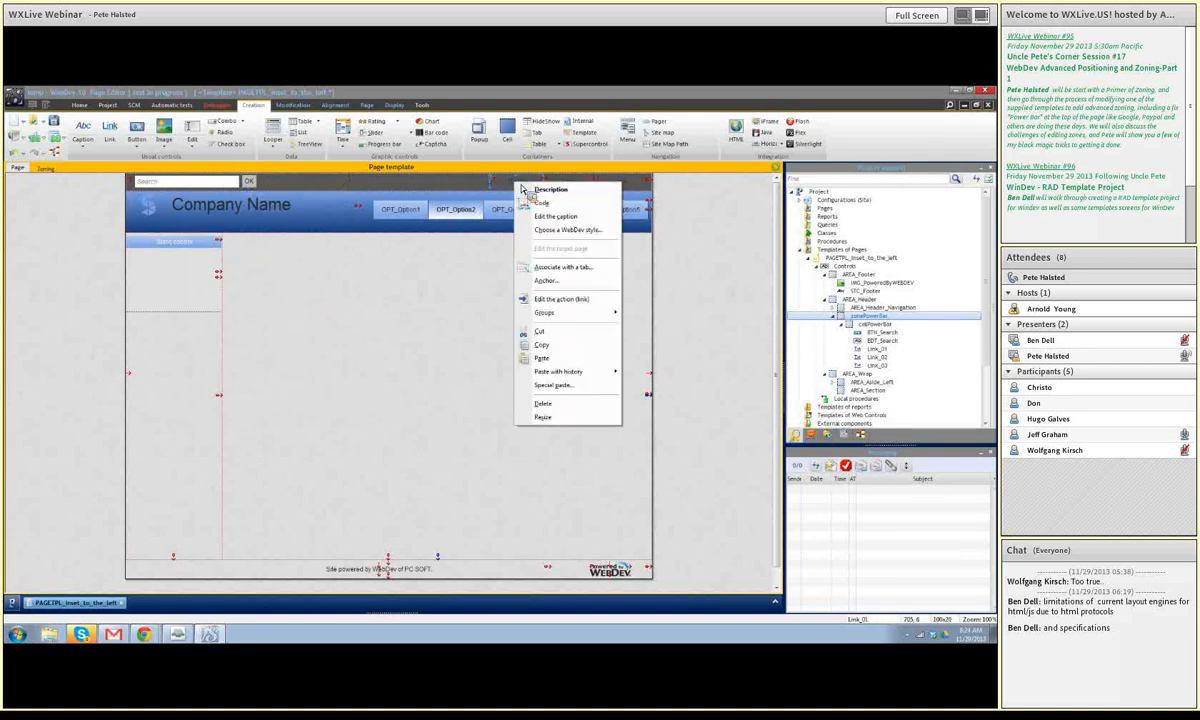
left_click(548, 281)
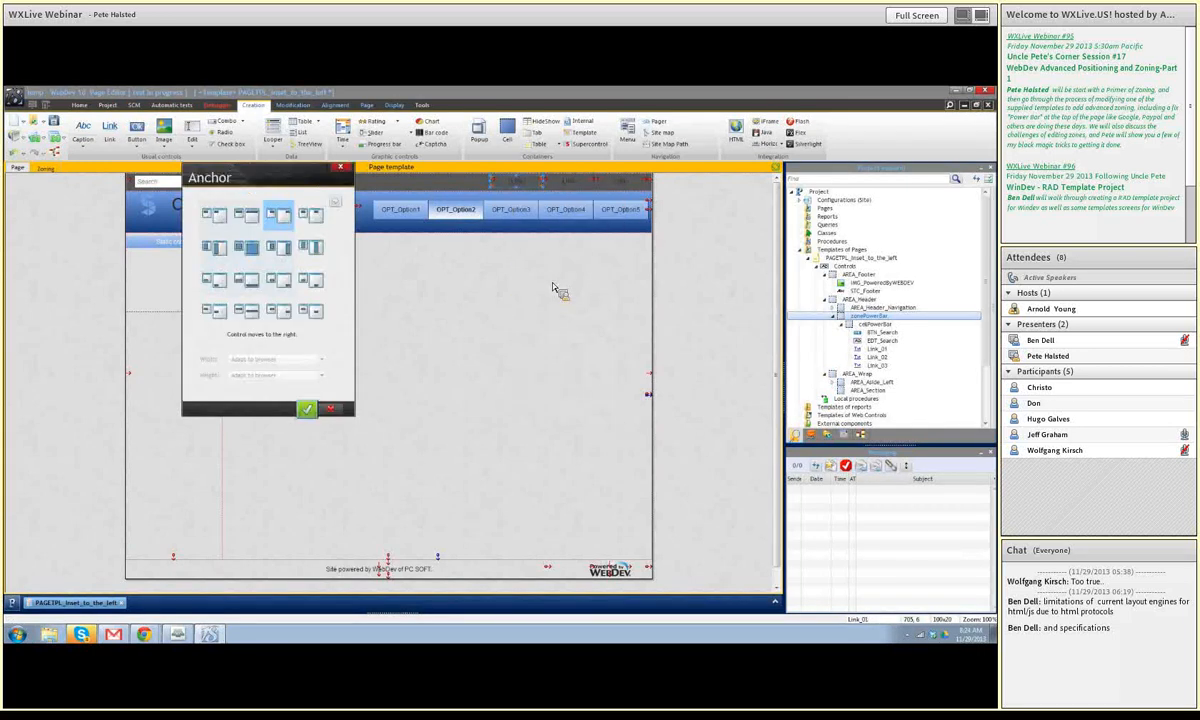
left_click(214, 214)
left_click(307, 408)
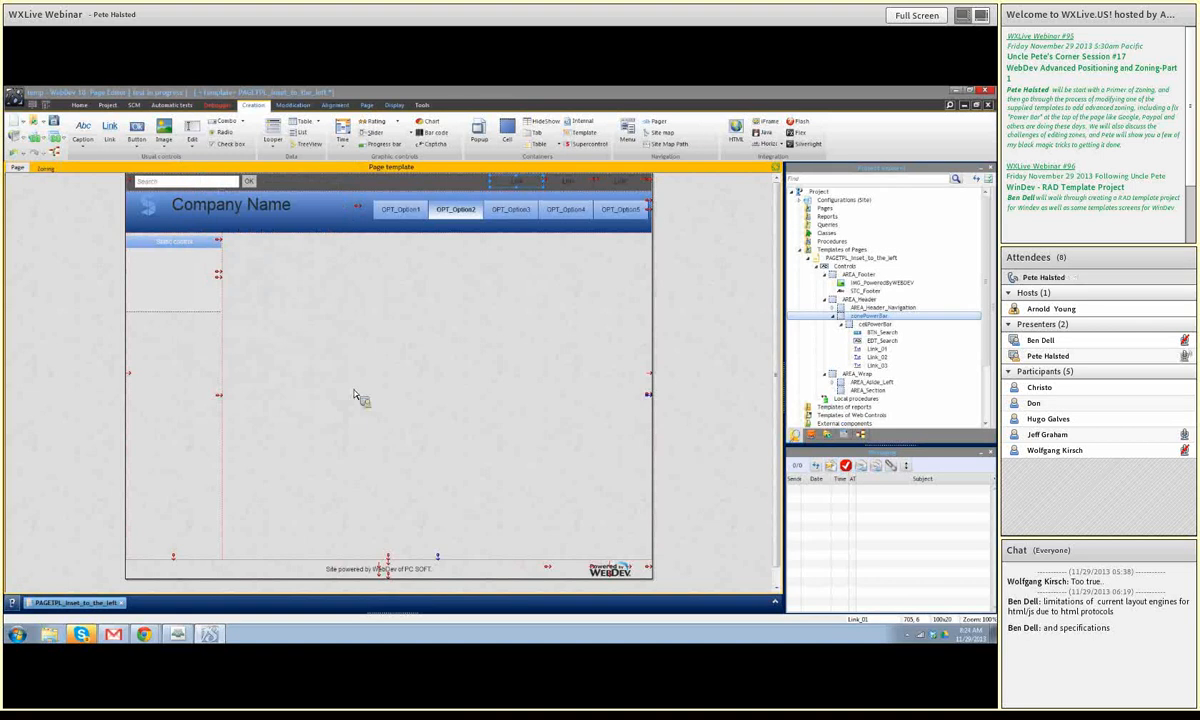
right_click(577, 184)
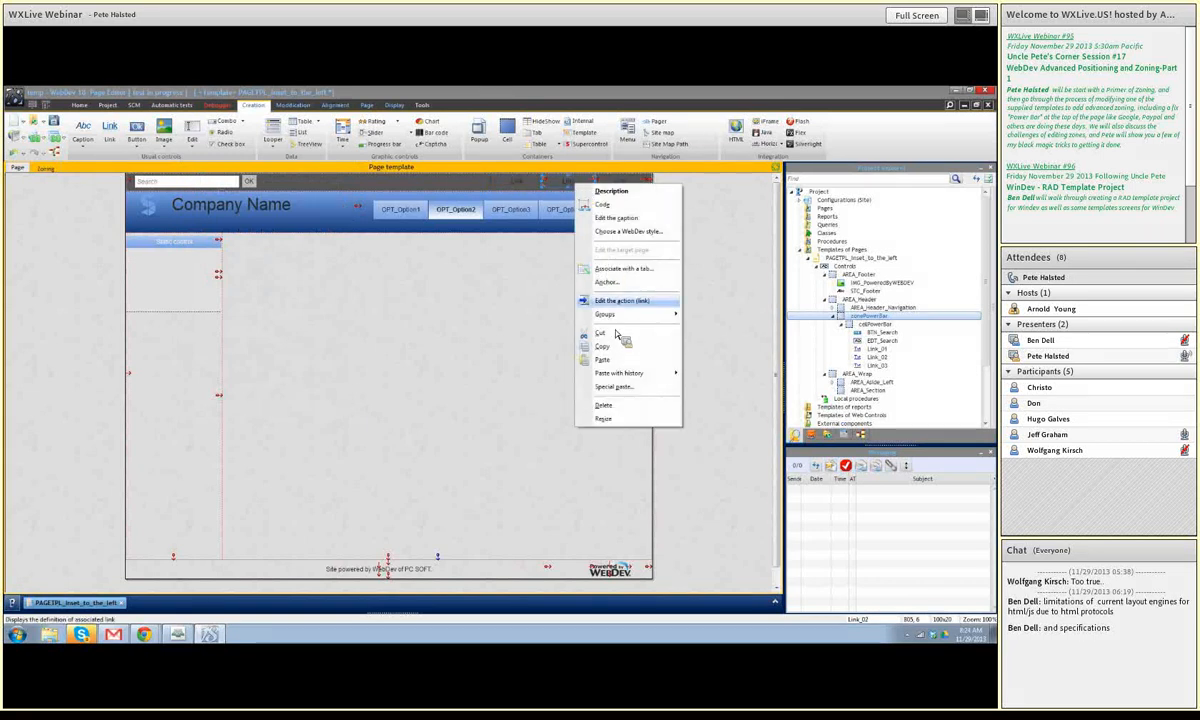
left_click(607, 282)
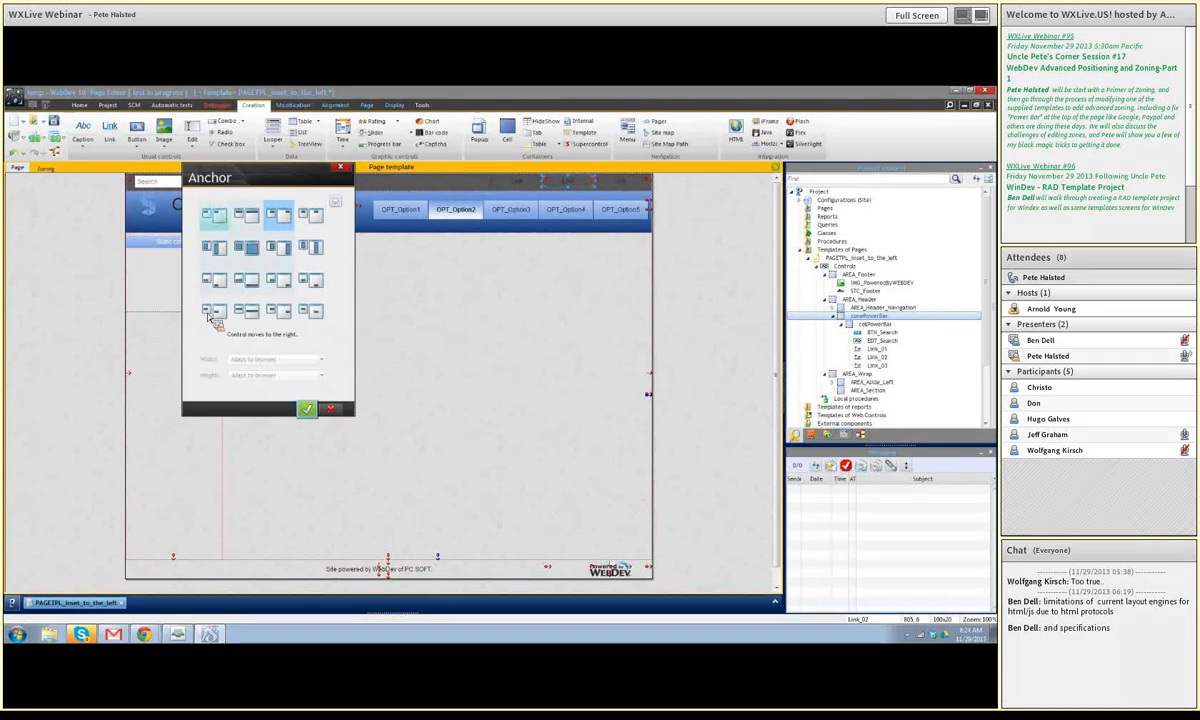
left_click(214, 216)
left_click(307, 408)
Step: Set the anchor of Link_03 in the power bar to unchanged control
right_click(624, 186)
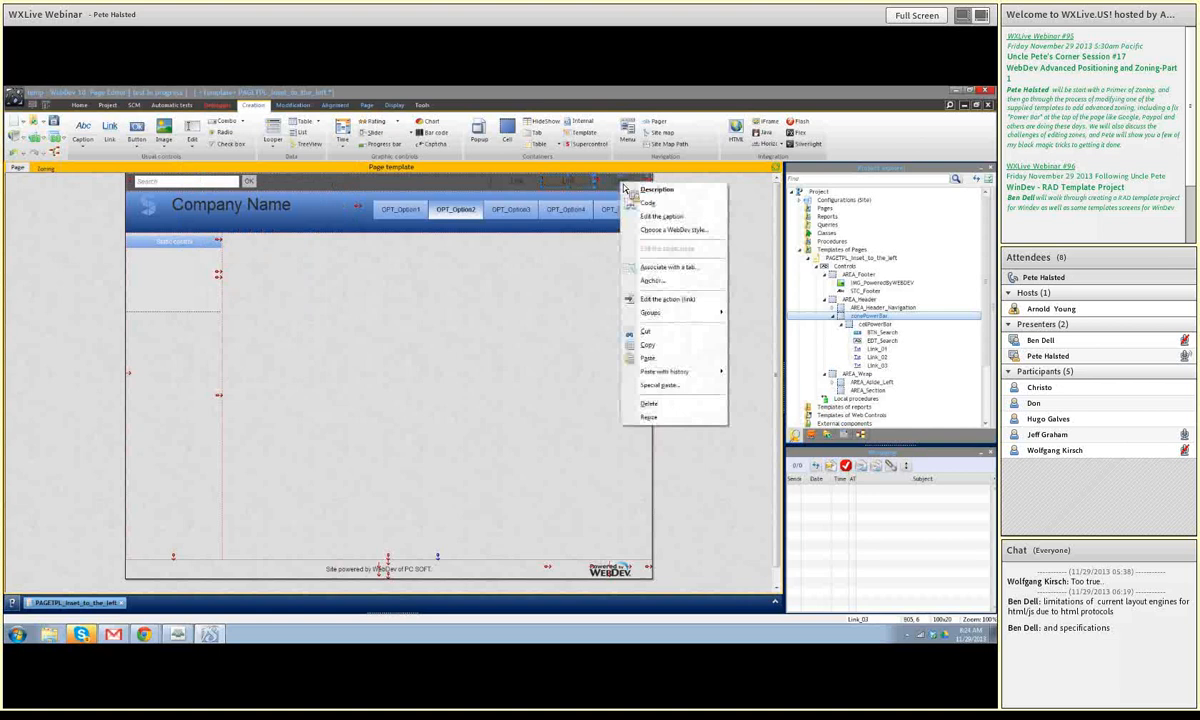
left_click(650, 281)
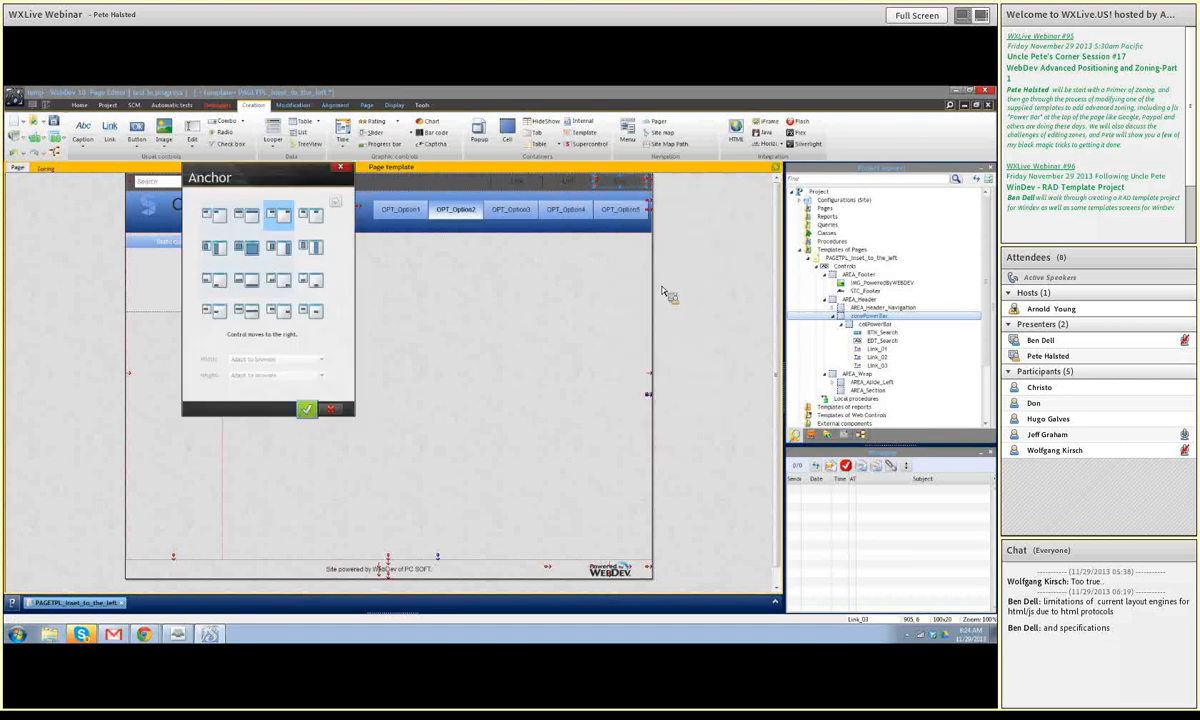
left_click(307, 408)
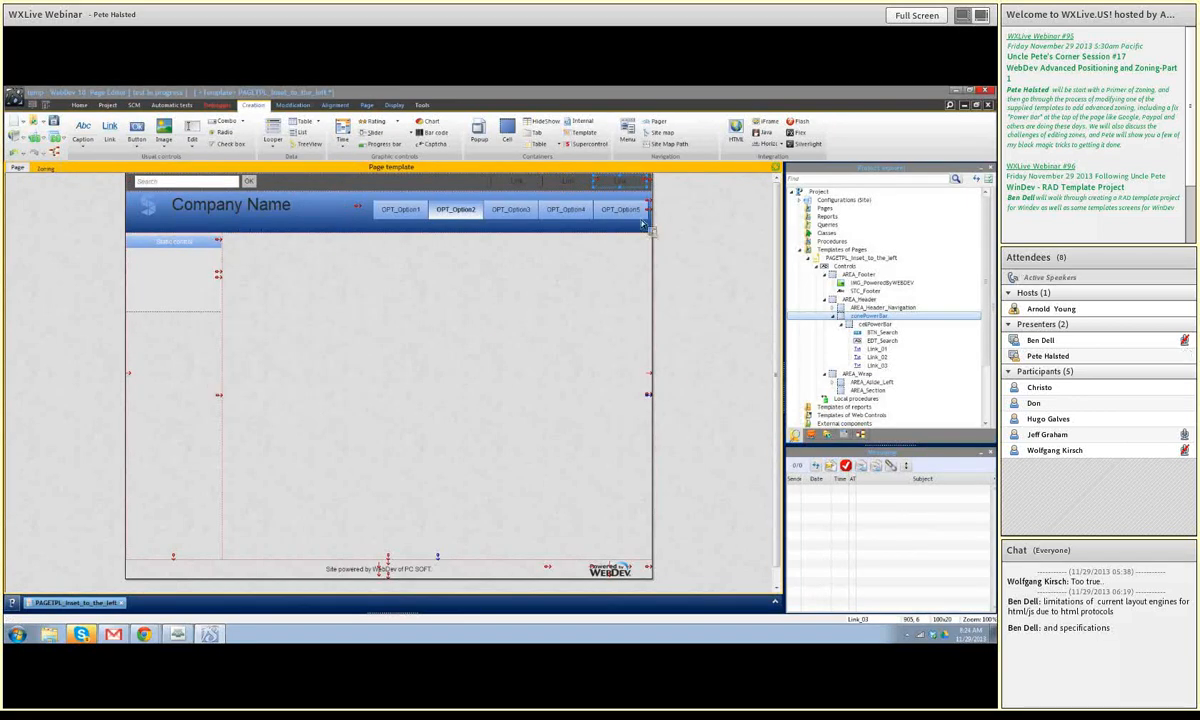
right_click(627, 188)
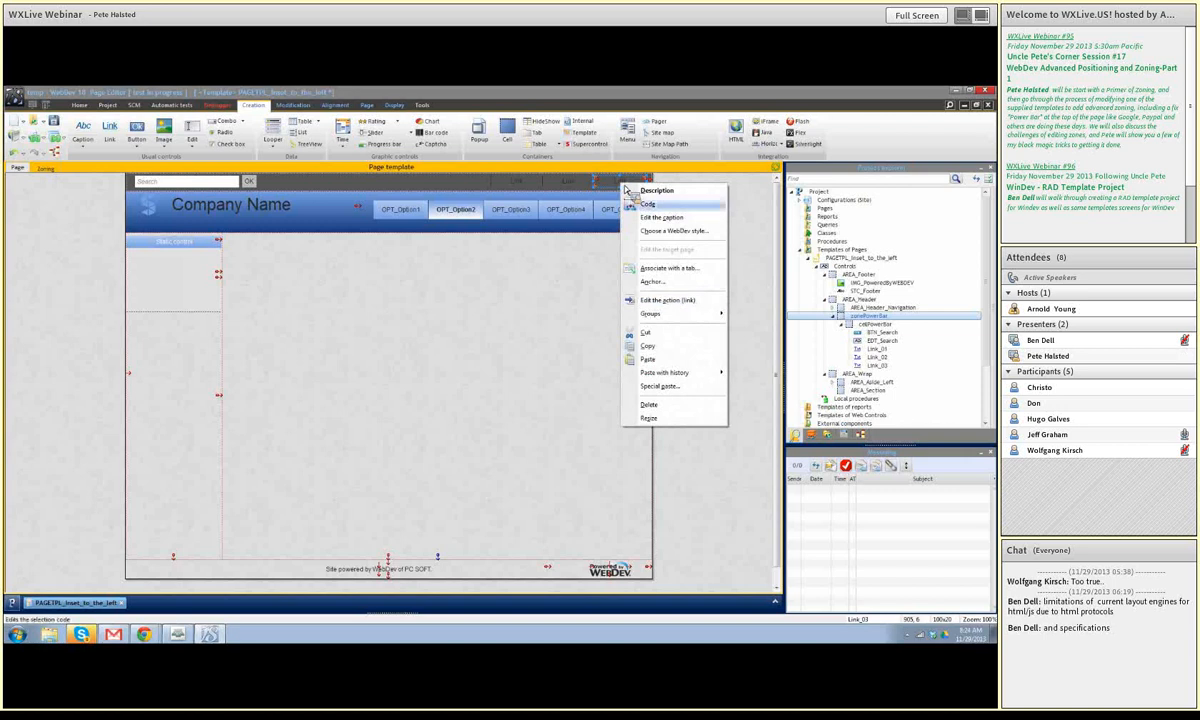
left_click(655, 281)
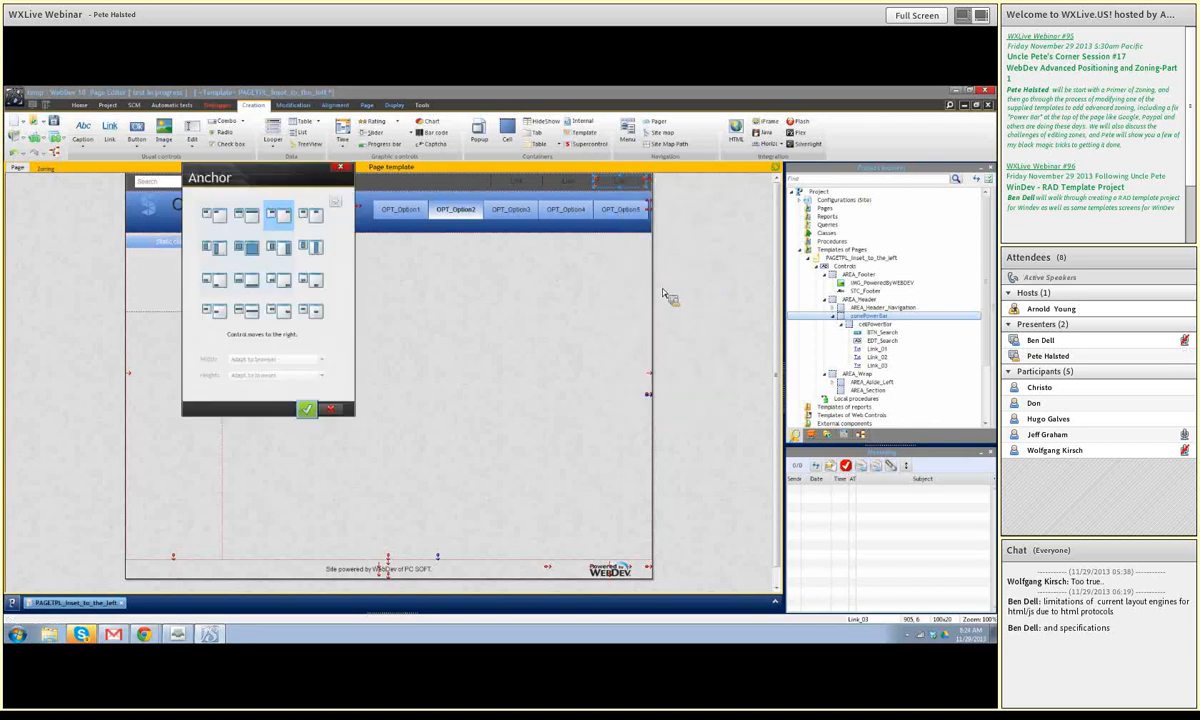
left_click(214, 214)
left_click(307, 408)
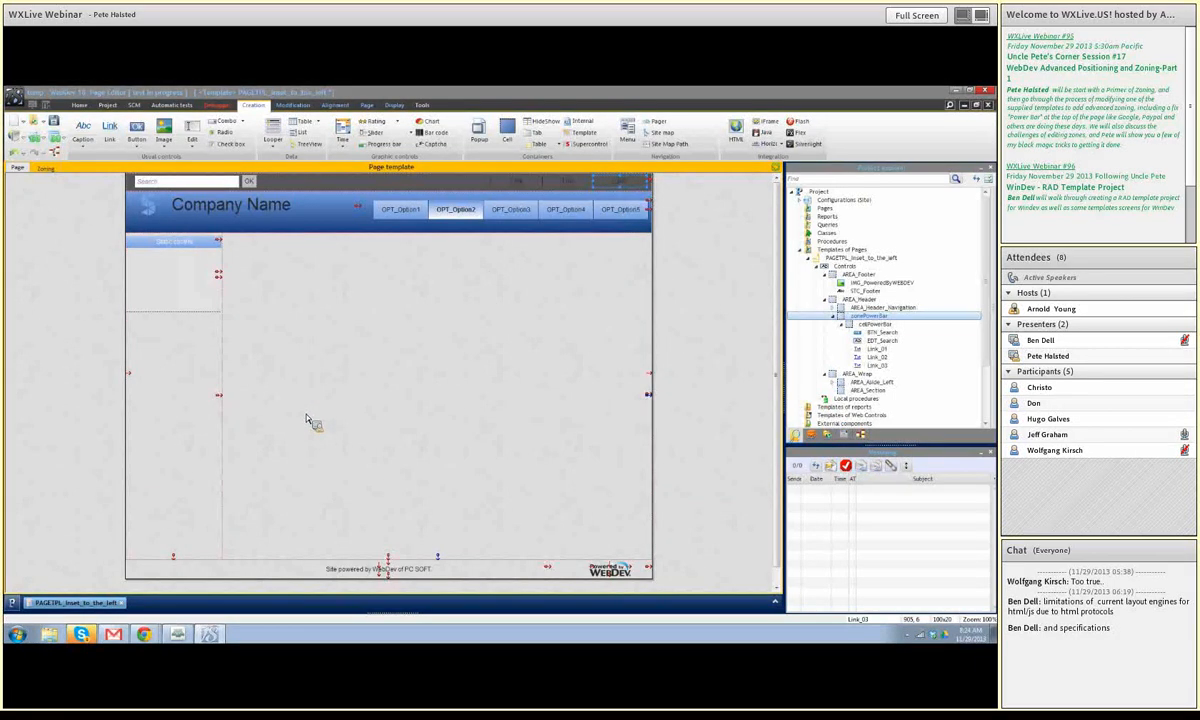
Step: Apply a custom anchor to cellPowerBar with 50% to the right and a width that adapts to the browser
left_click(650, 190)
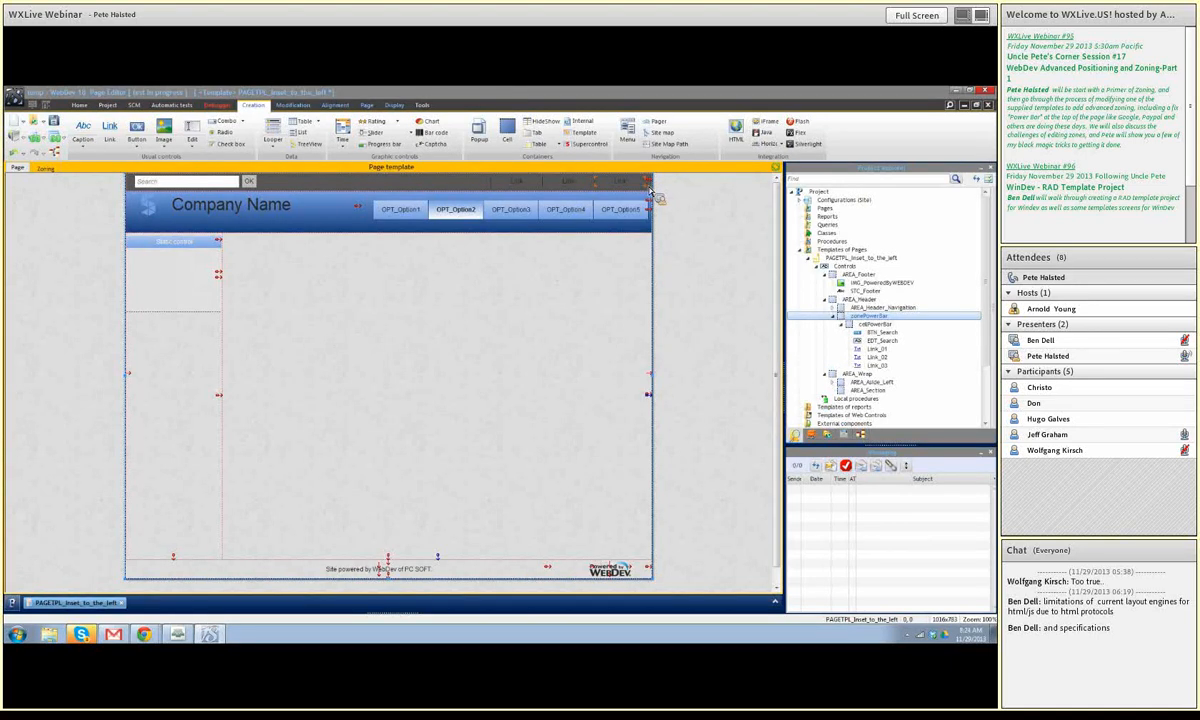
right_click(652, 190)
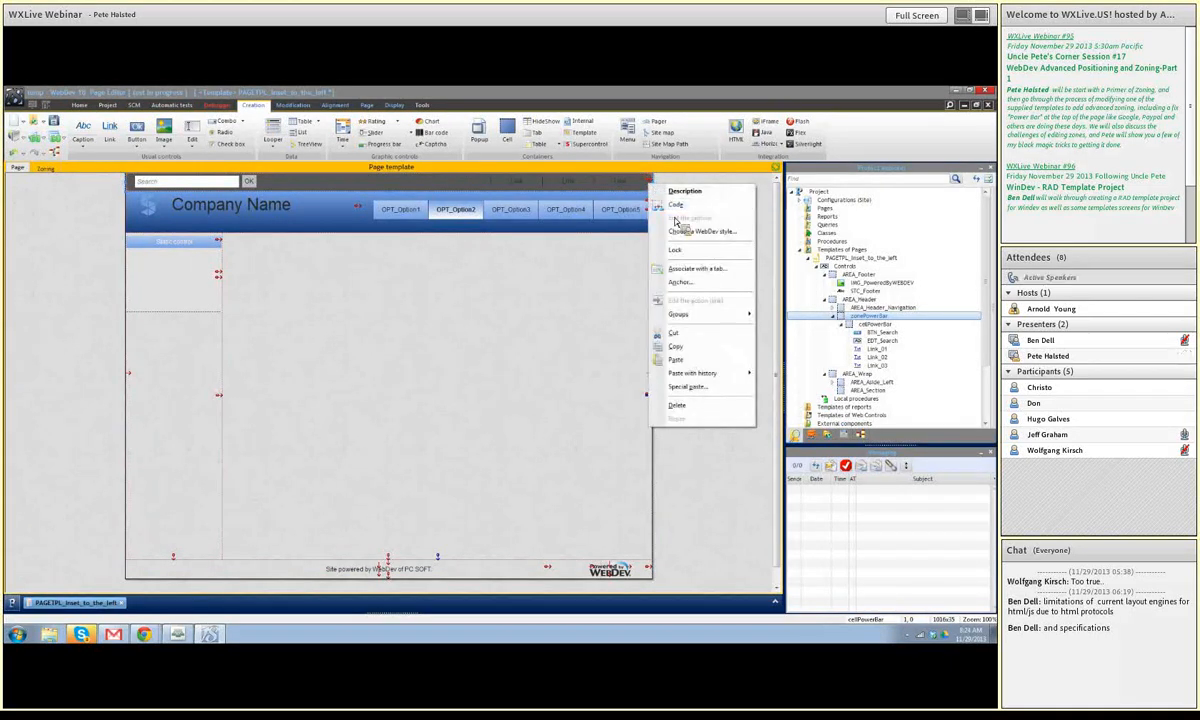
left_click(684, 282)
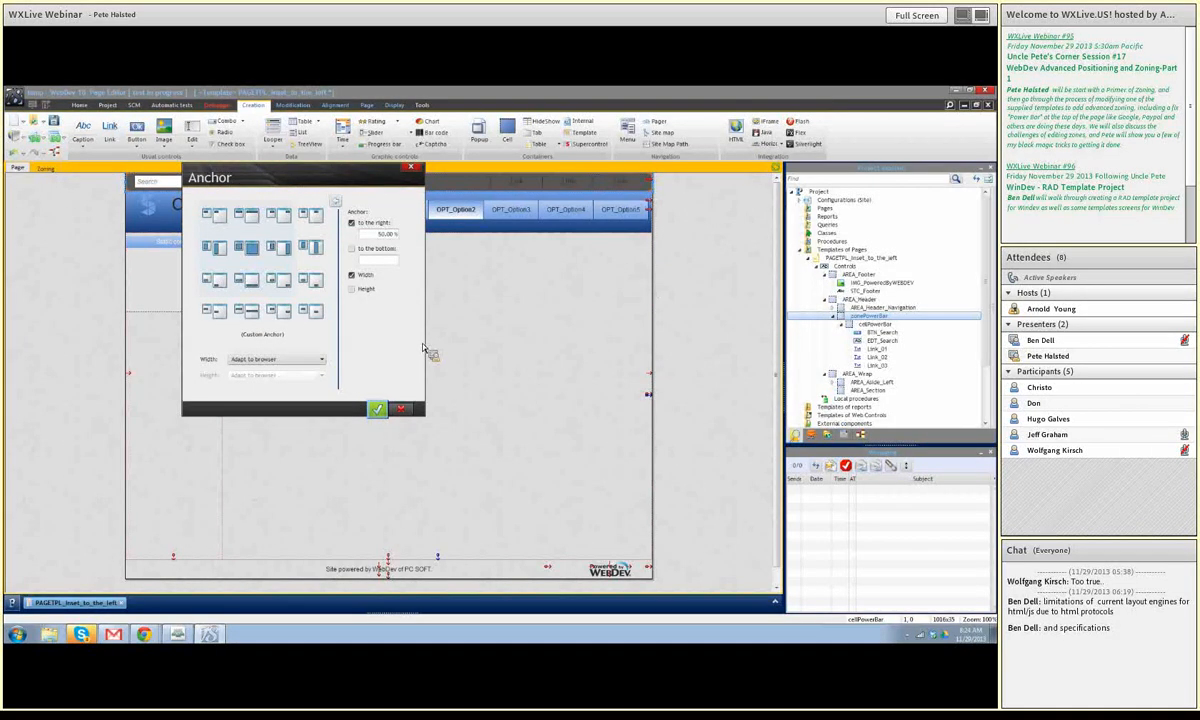
left_click(377, 408)
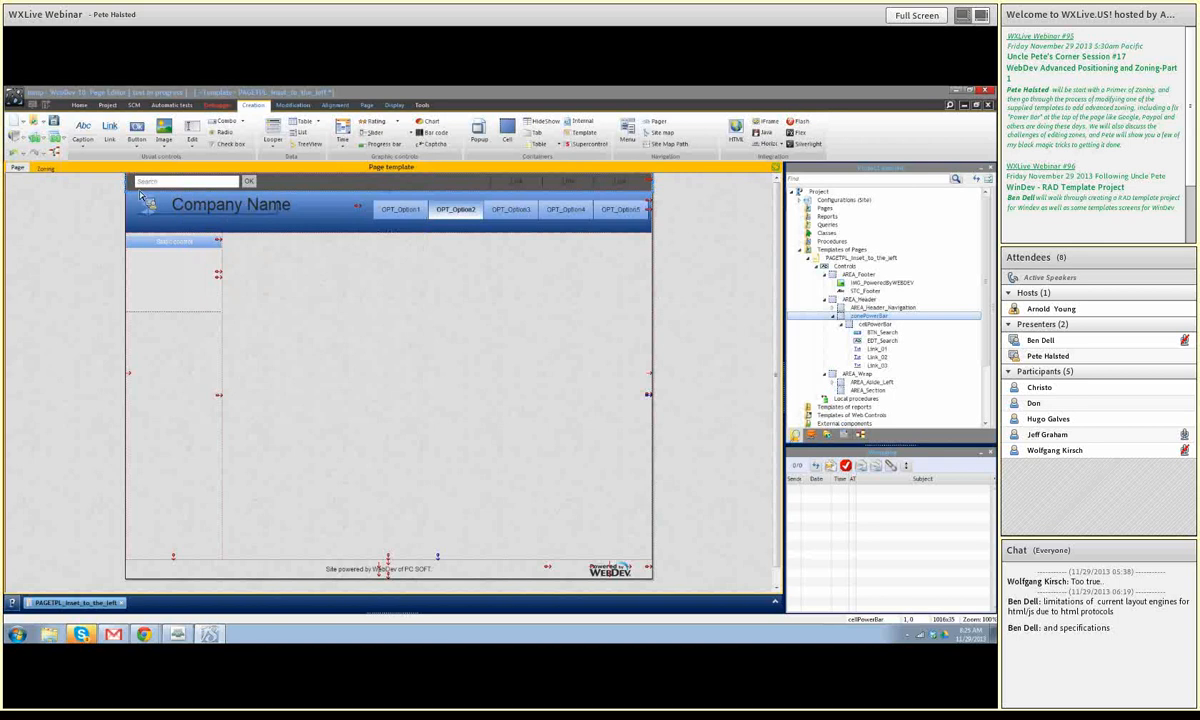
Step: Set cellPowerBar's anchoring to horizontally centered in its cell description and apply it
right_click(136, 192)
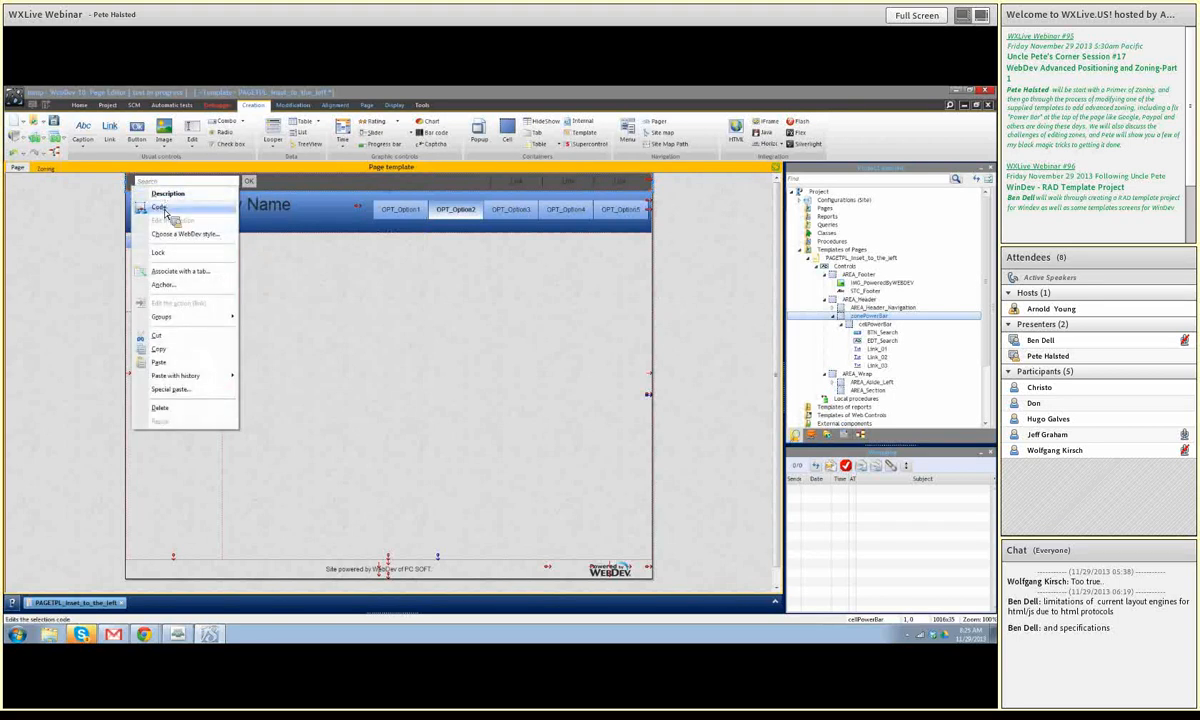
left_click(166, 195)
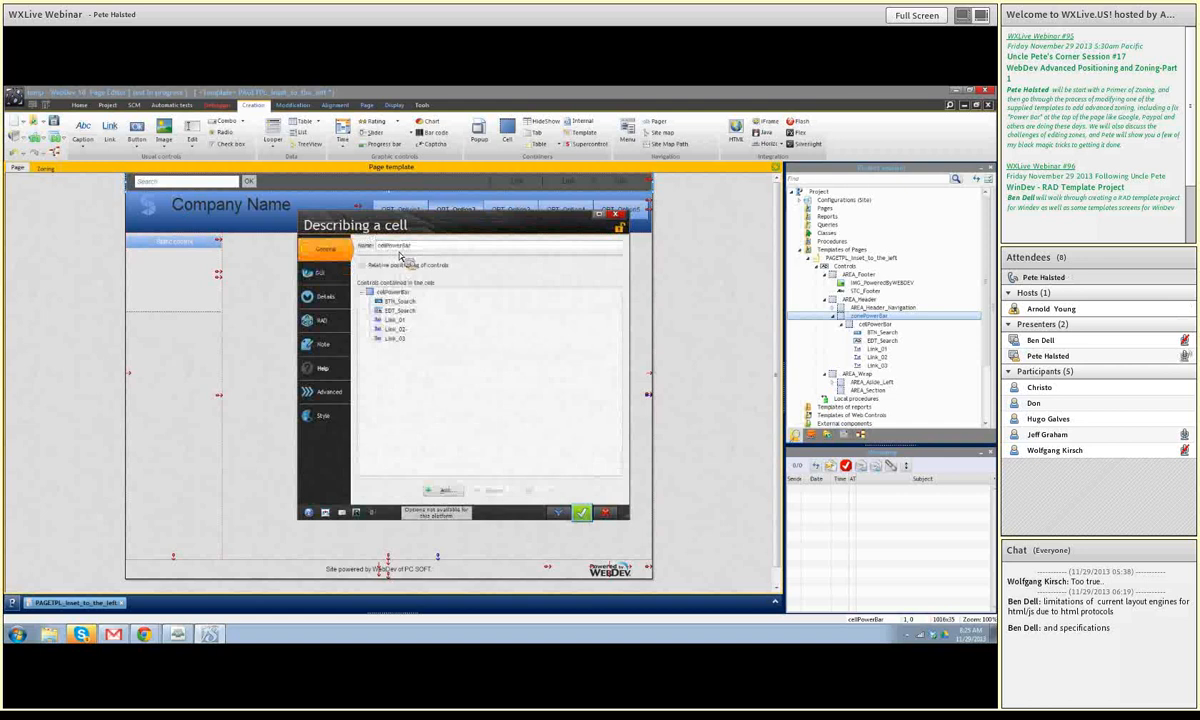
left_click(318, 277)
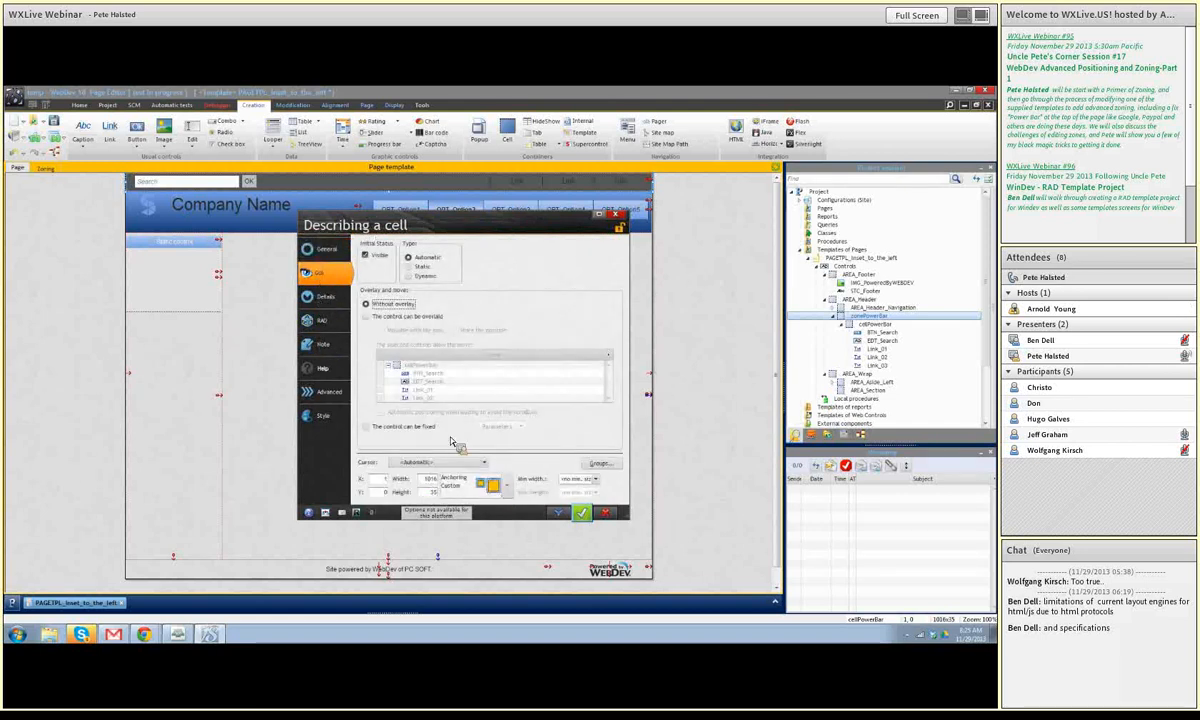
left_click(492, 484)
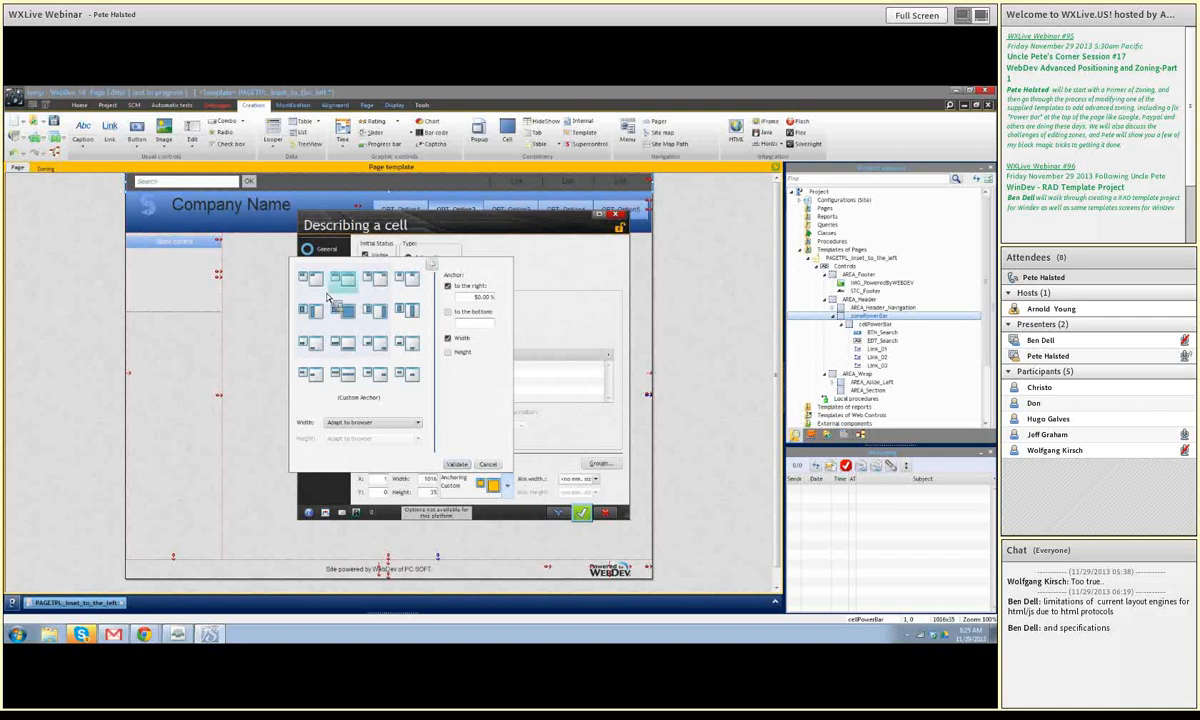
left_click(407, 287)
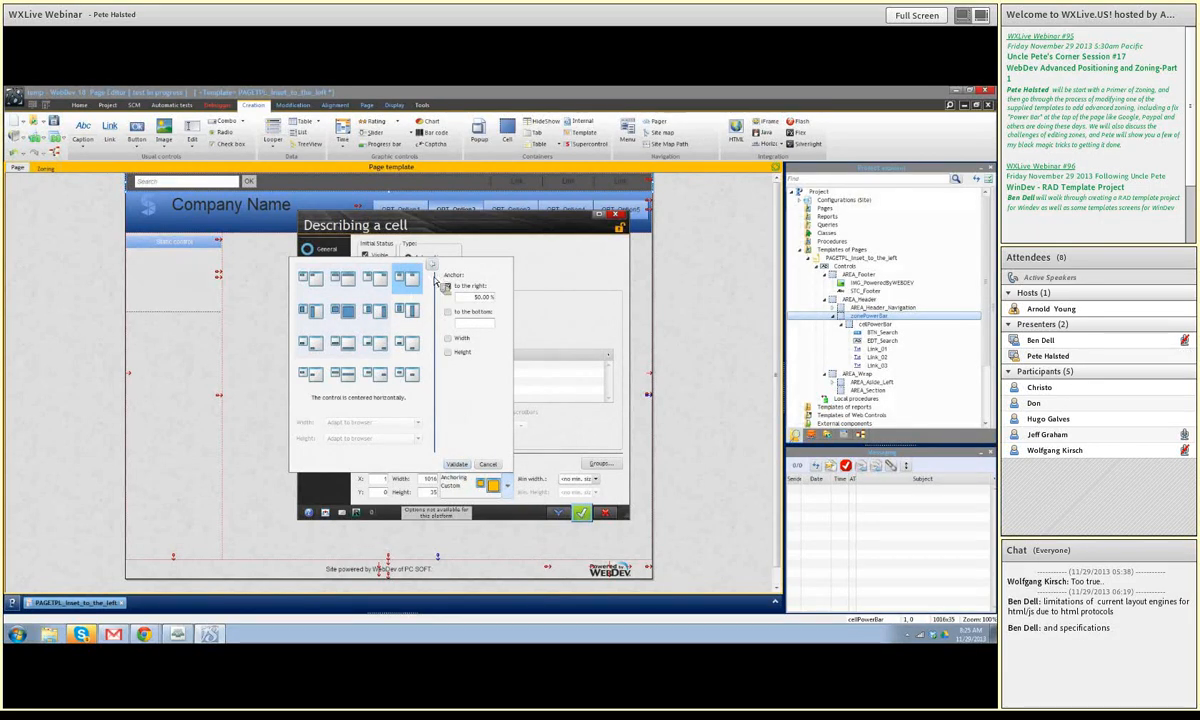
left_click(431, 266)
left_click(386, 464)
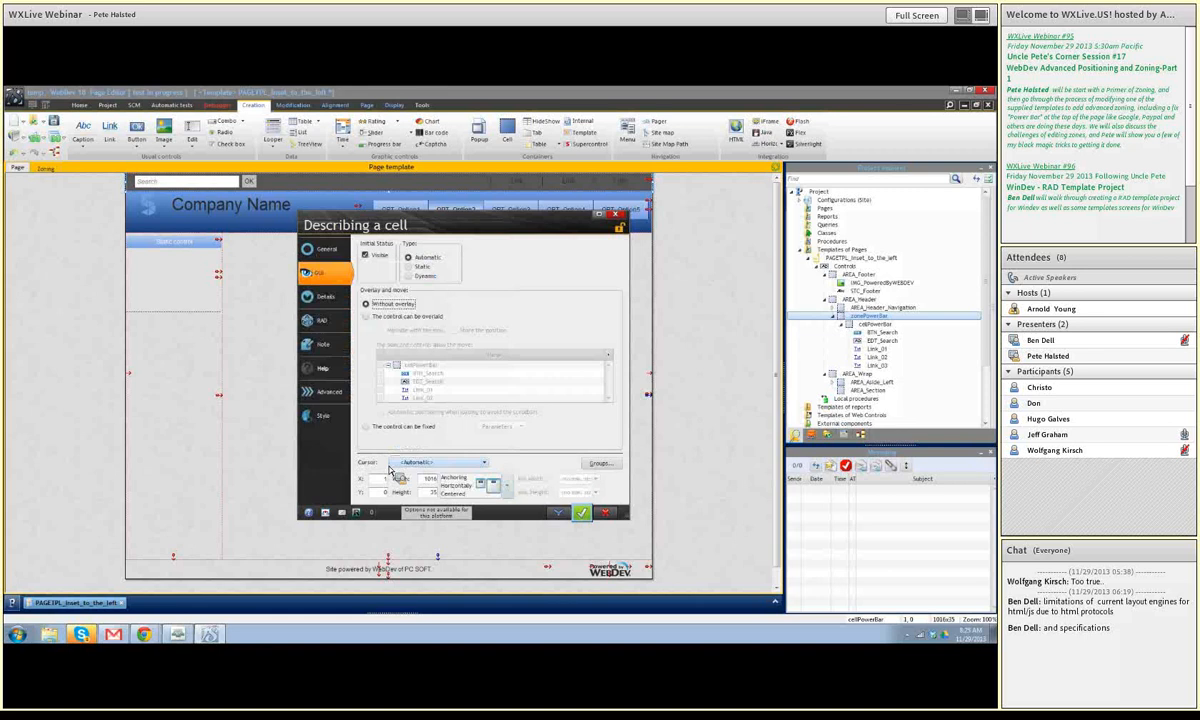
left_click(580, 513)
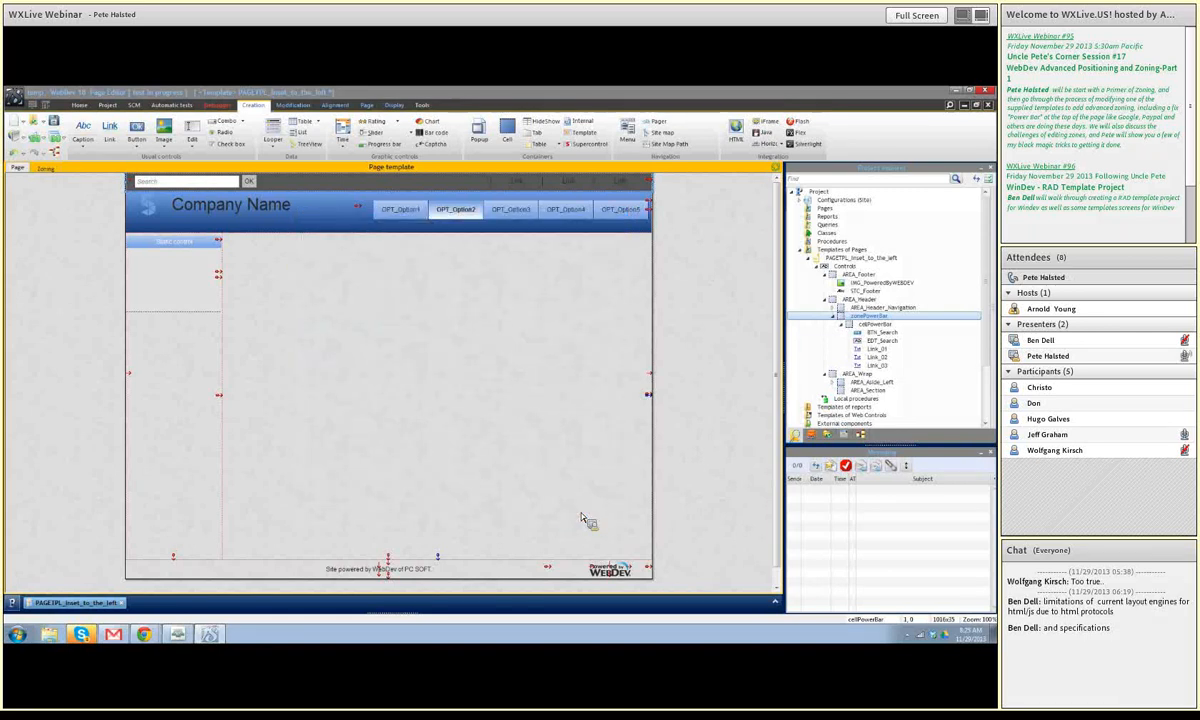
Step: Run a new page test to check the power bar's alignment in the browser, then return to the page template in WebDev
left_click(40, 145)
left_click(40, 145)
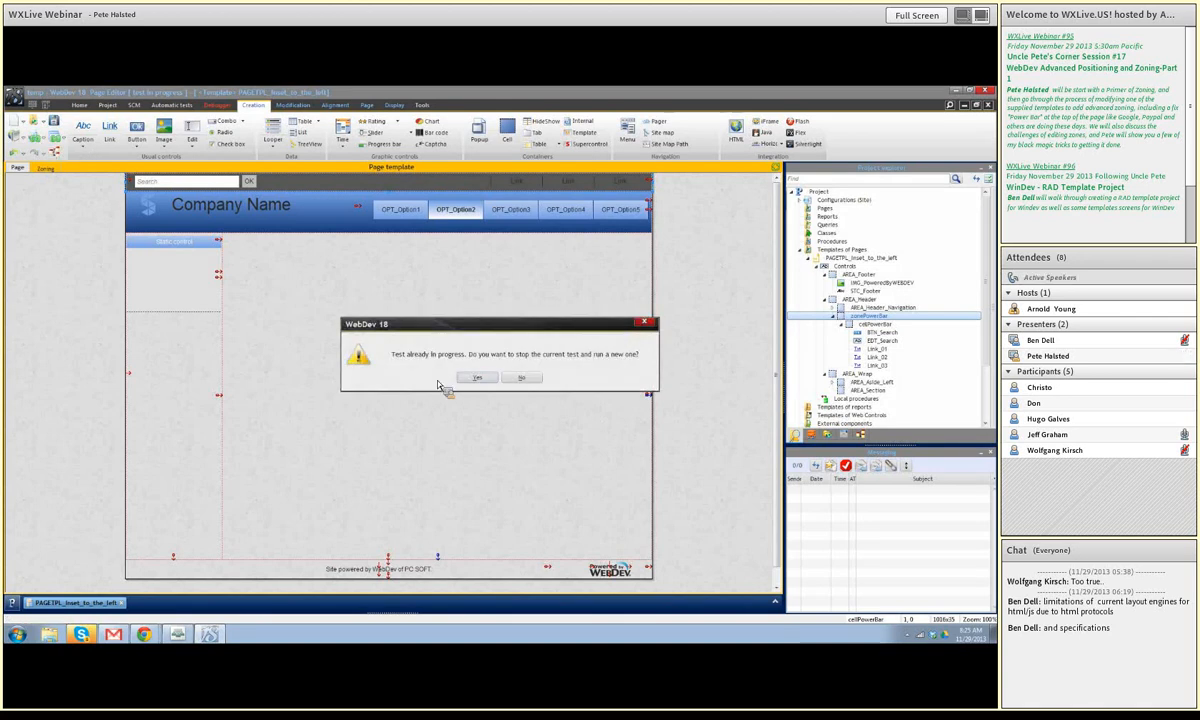
left_click(478, 379)
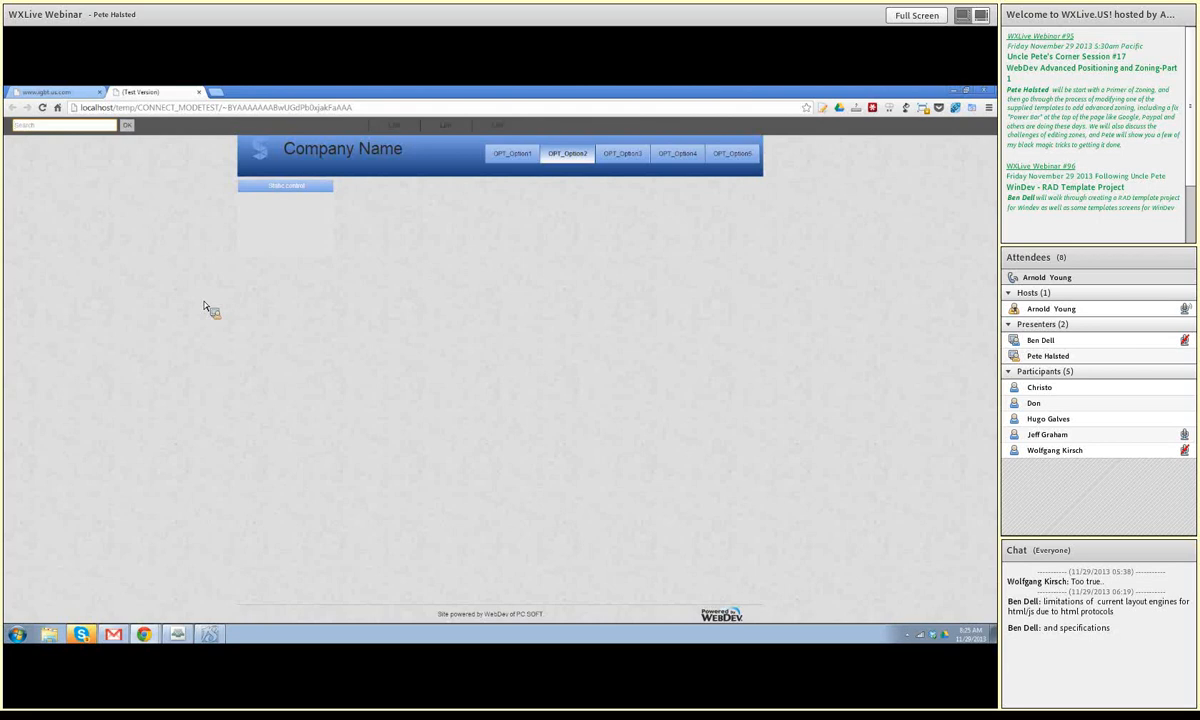
left_click(199, 92)
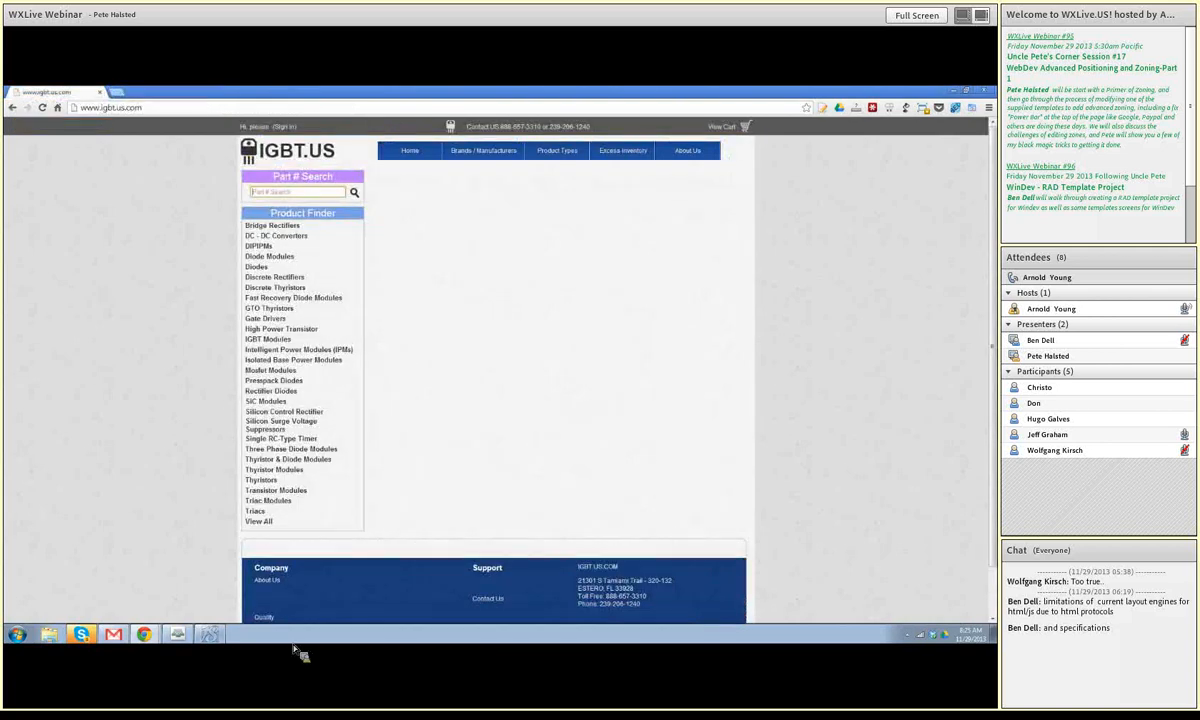
left_click(209, 634)
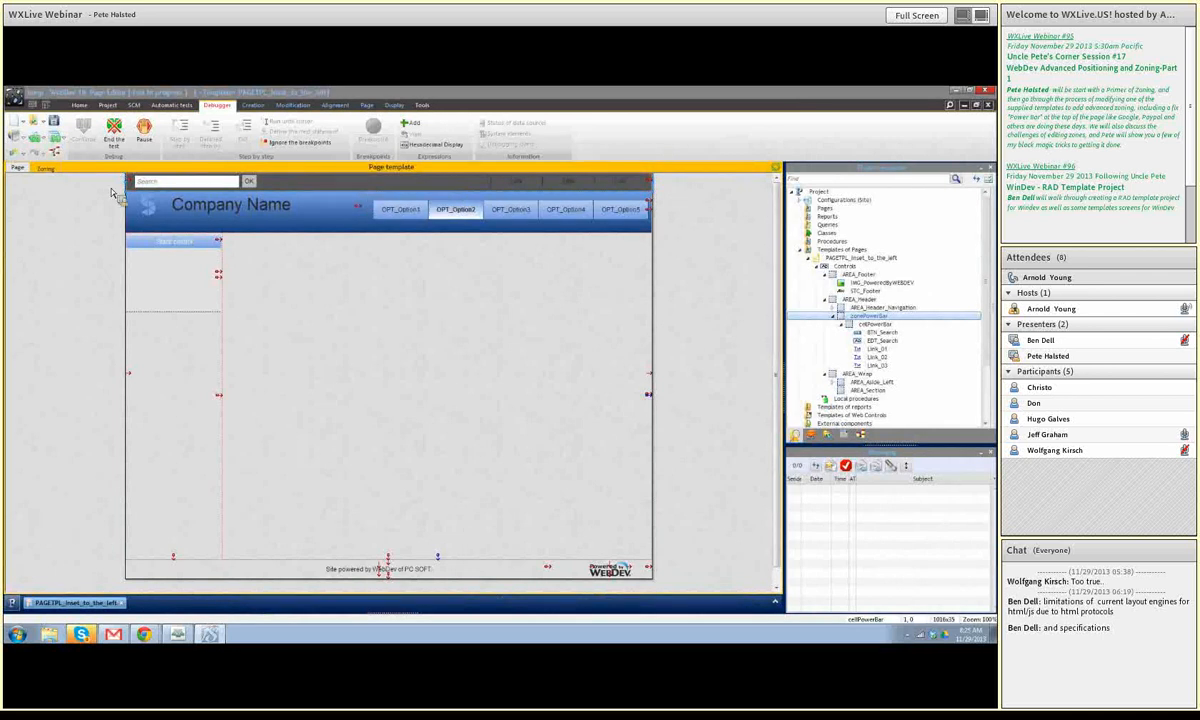
Step: Set the anchor of cellPowerBar to unchanged control
right_click(132, 190)
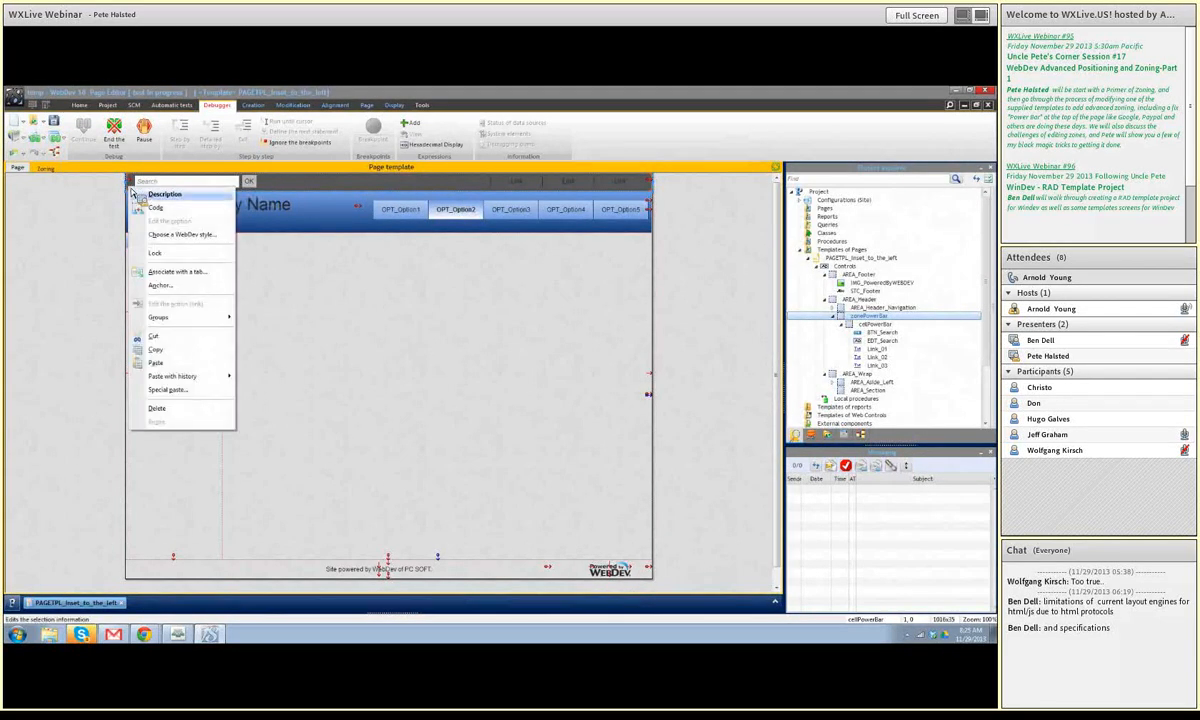
left_click(175, 287)
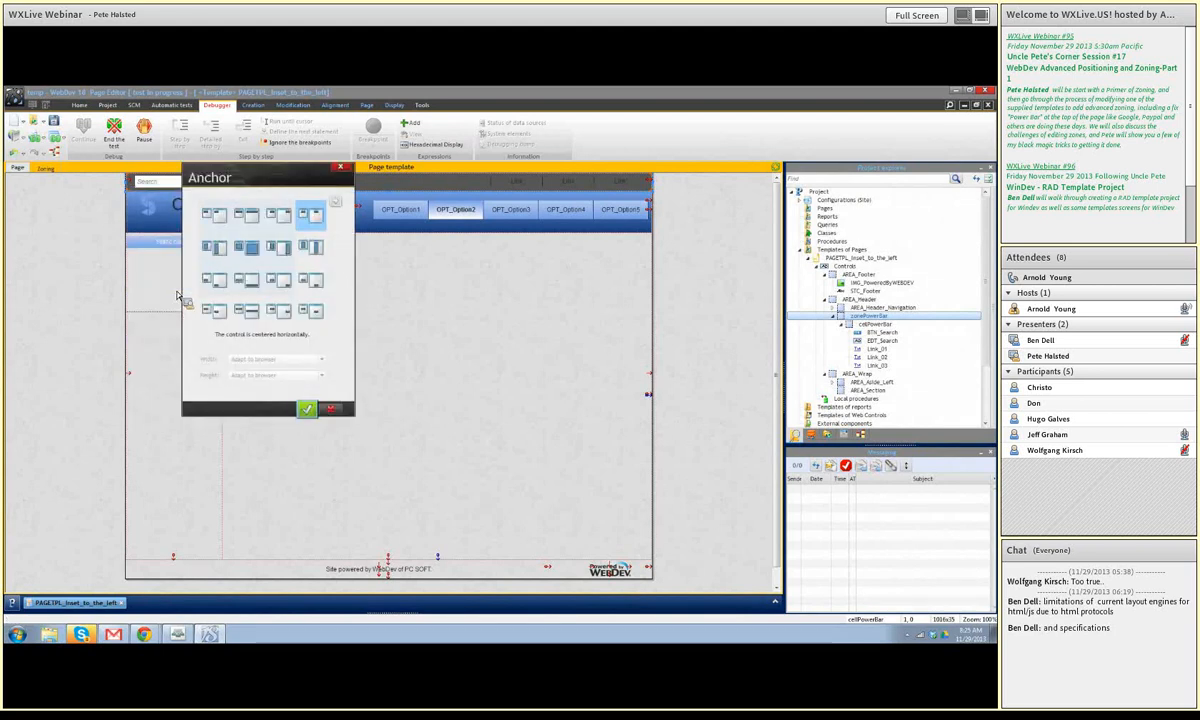
left_click(215, 216)
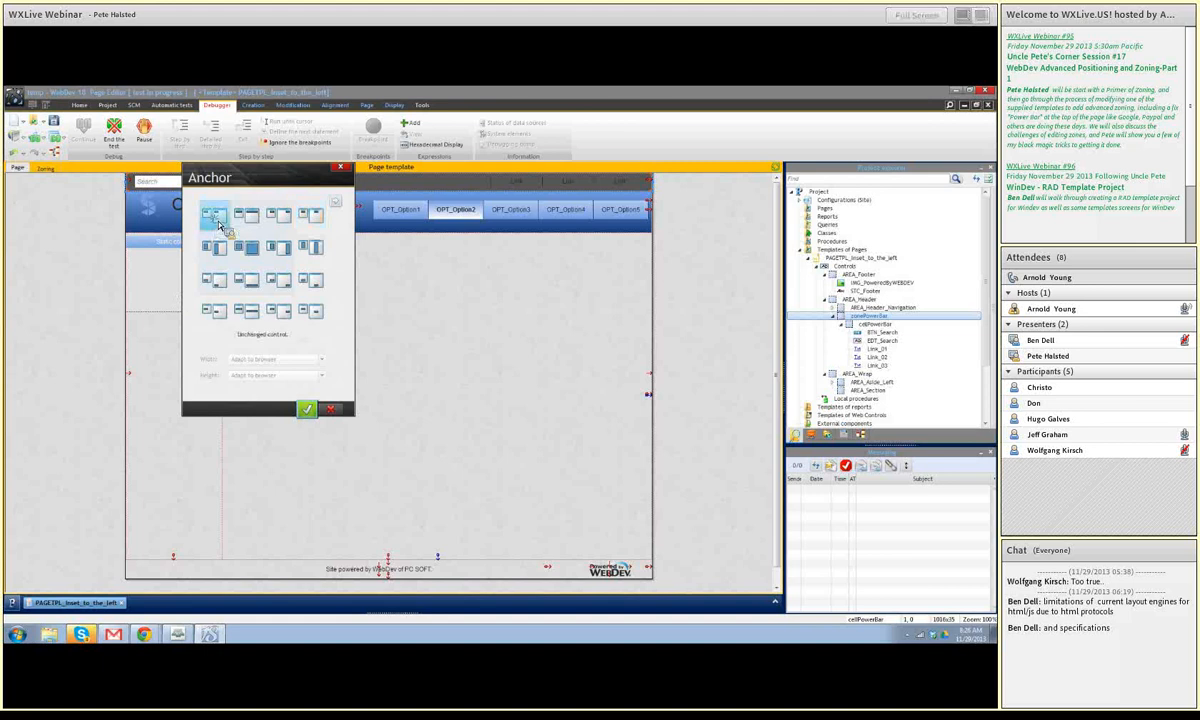
left_click(307, 408)
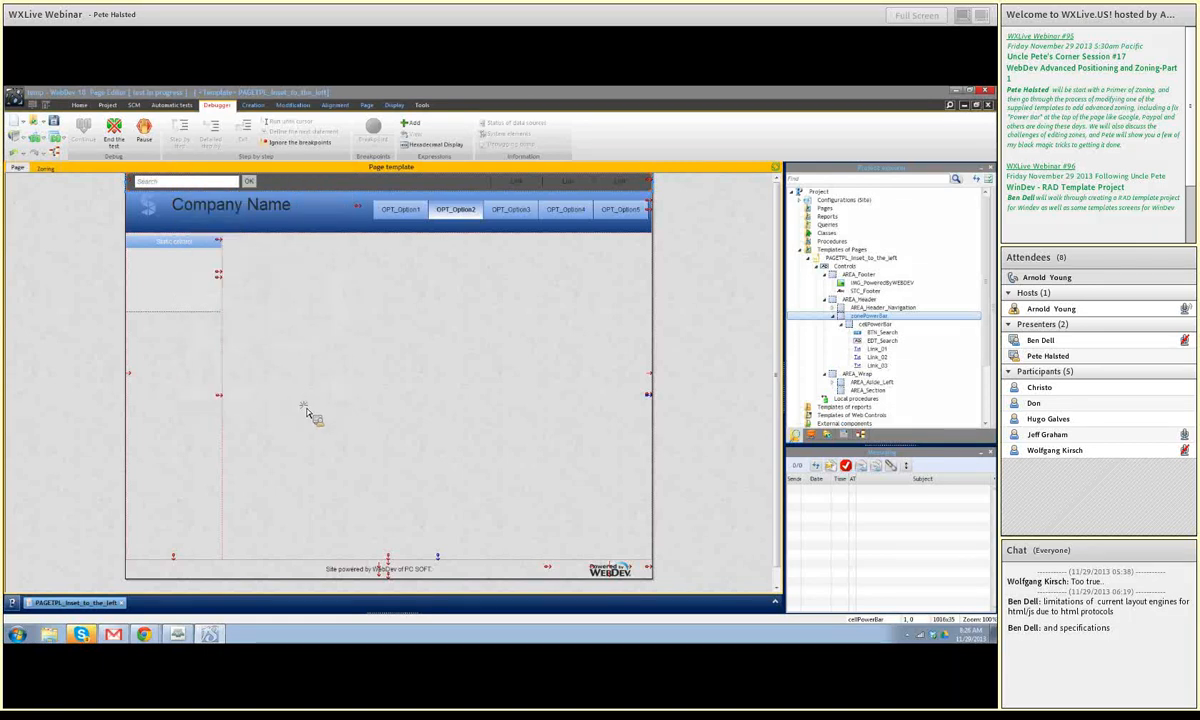
Step: Rerun the page test to view the power bar with its unchanged anchor, then return to the WebDev editor
left_click(42, 141)
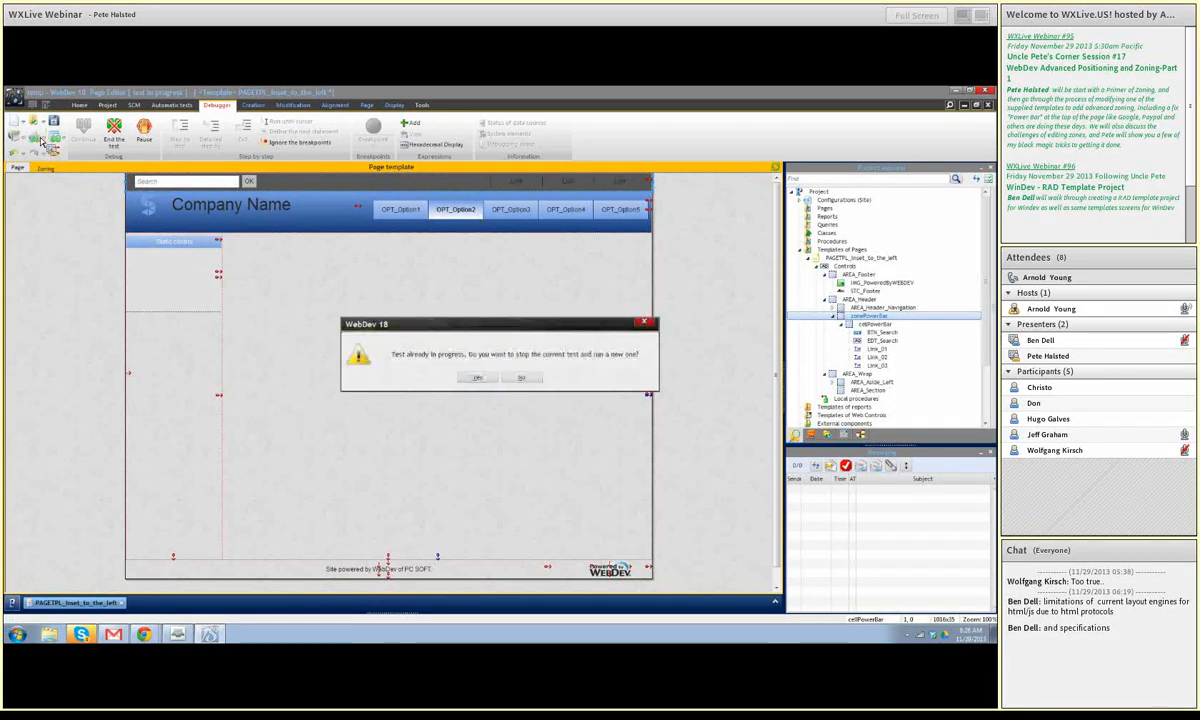
left_click(478, 378)
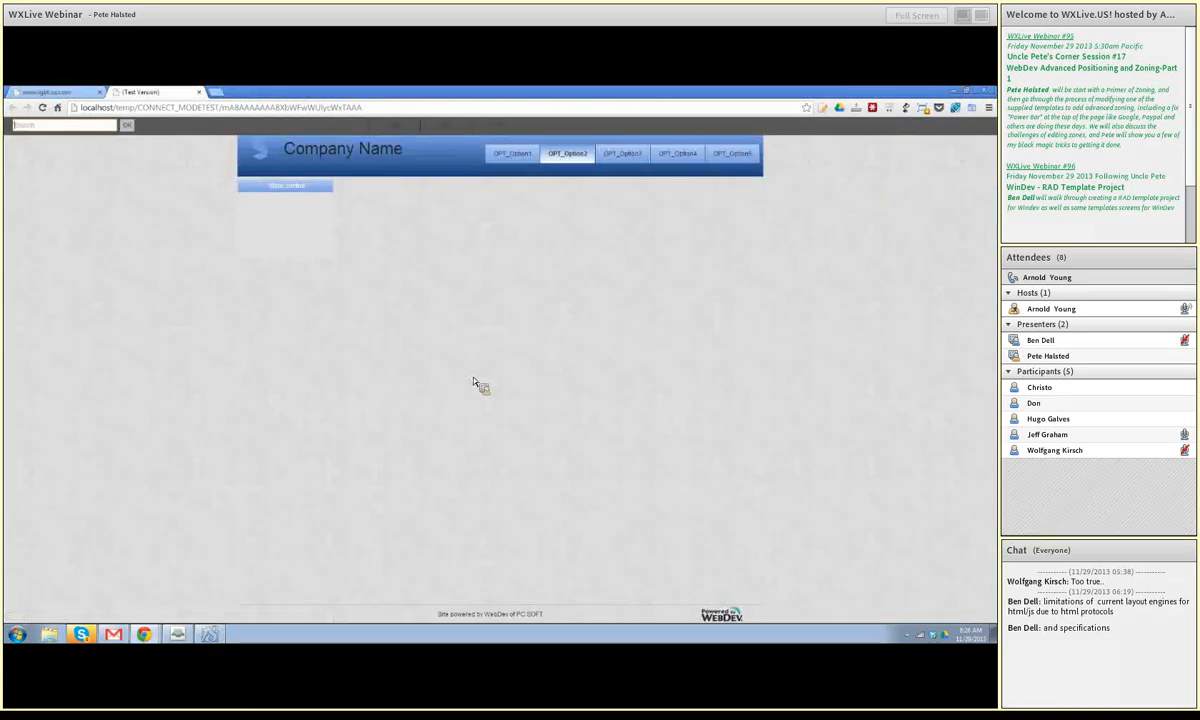
left_click(198, 92)
left_click(209, 634)
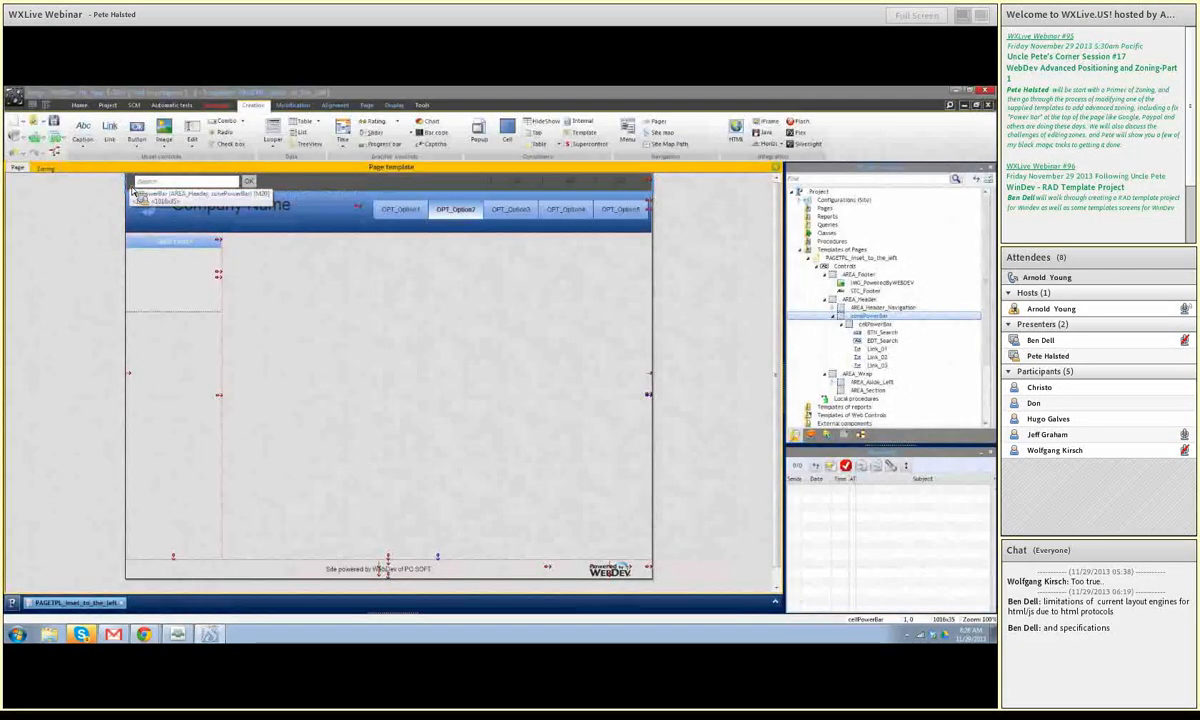
Step: In cellPowerBar's description, set the anchoring to horizontally centered and the X position to 0, and apply it
right_click(129, 185)
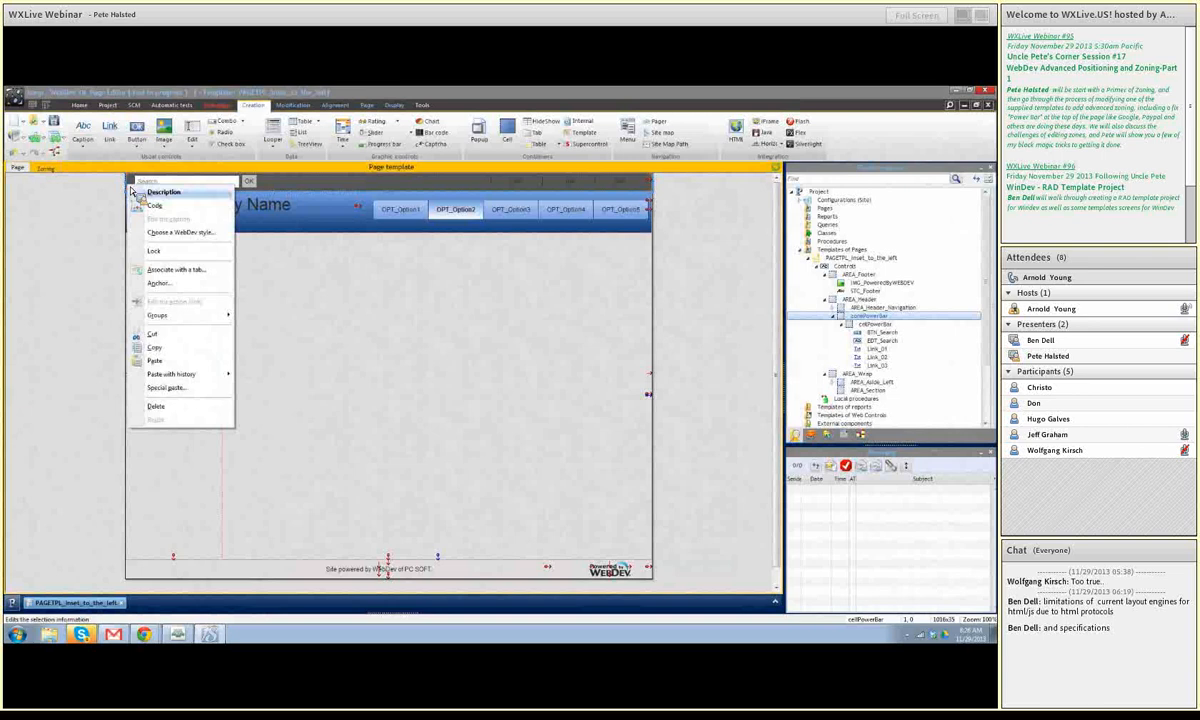
left_click(146, 195)
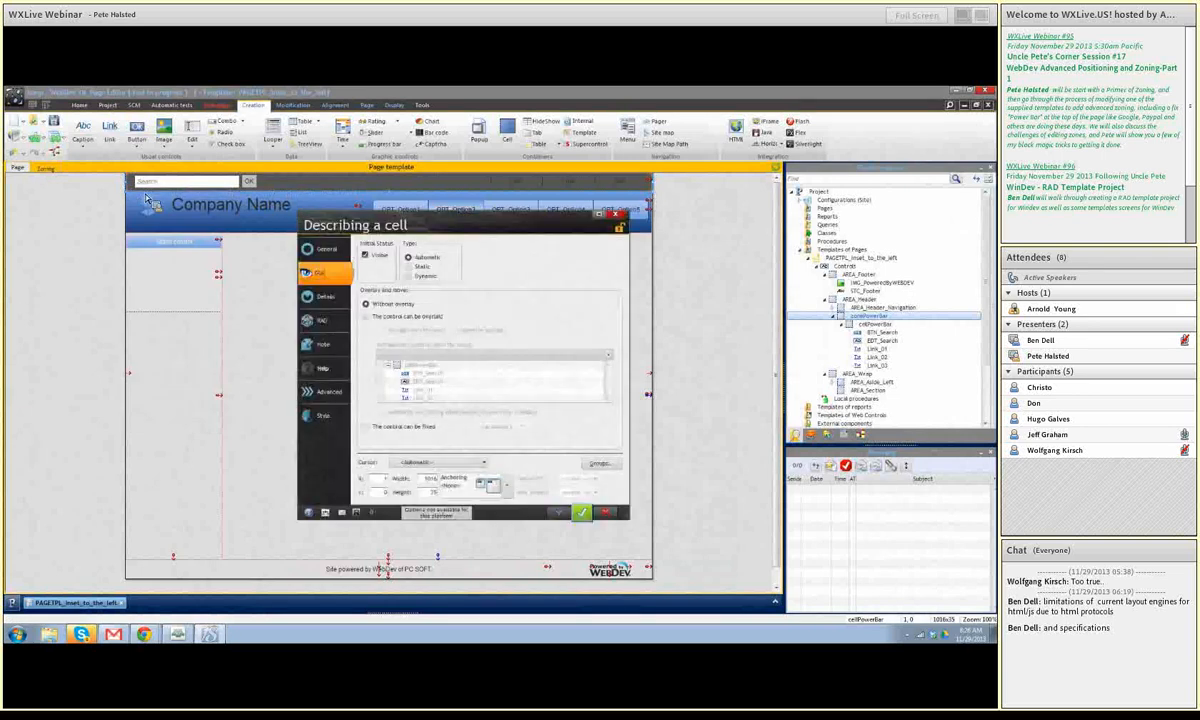
left_click(516, 495)
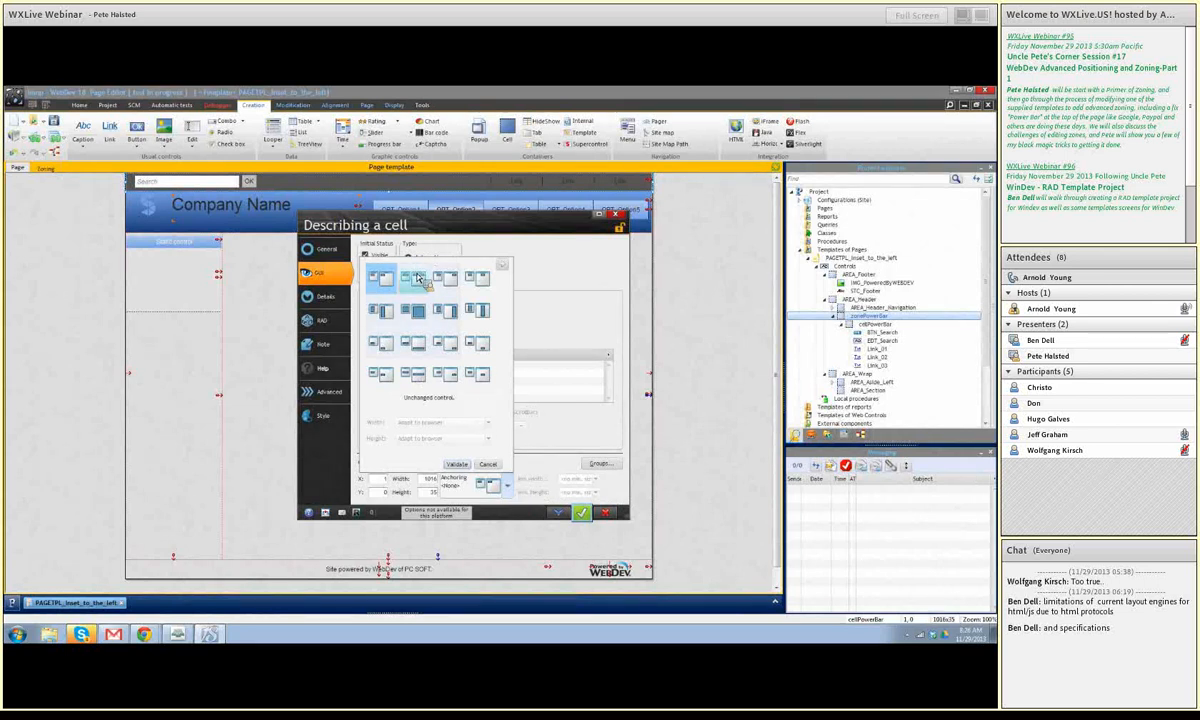
left_click(476, 278)
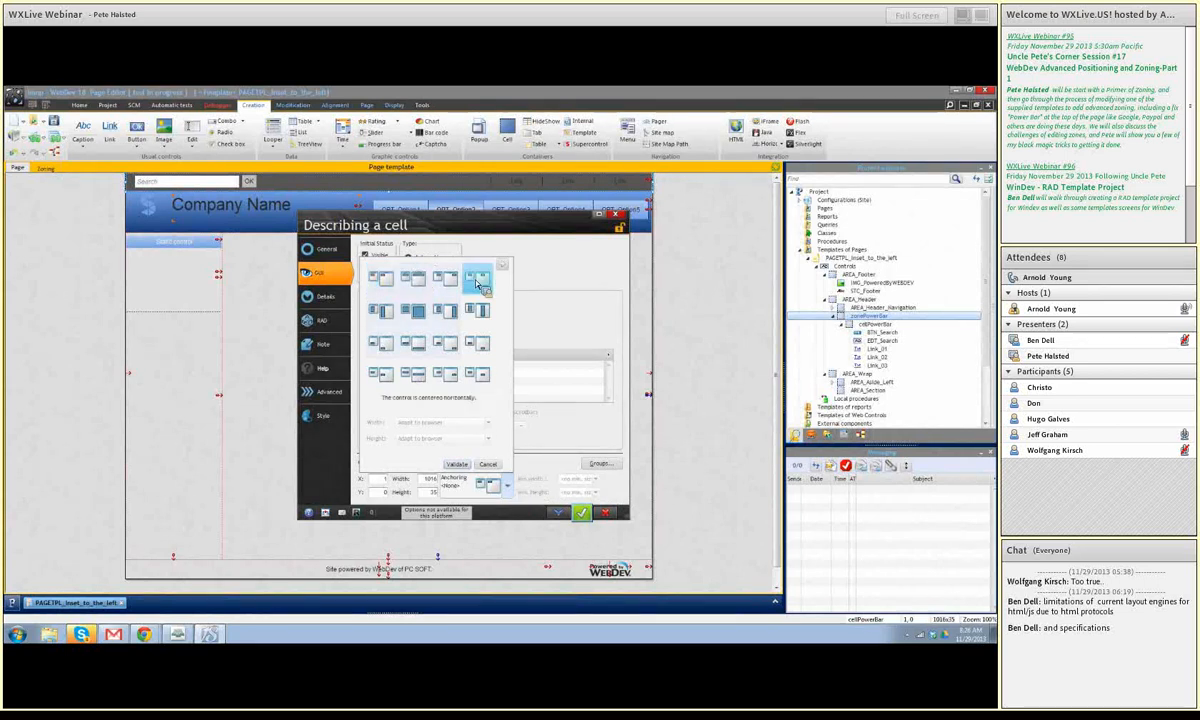
left_click(474, 481)
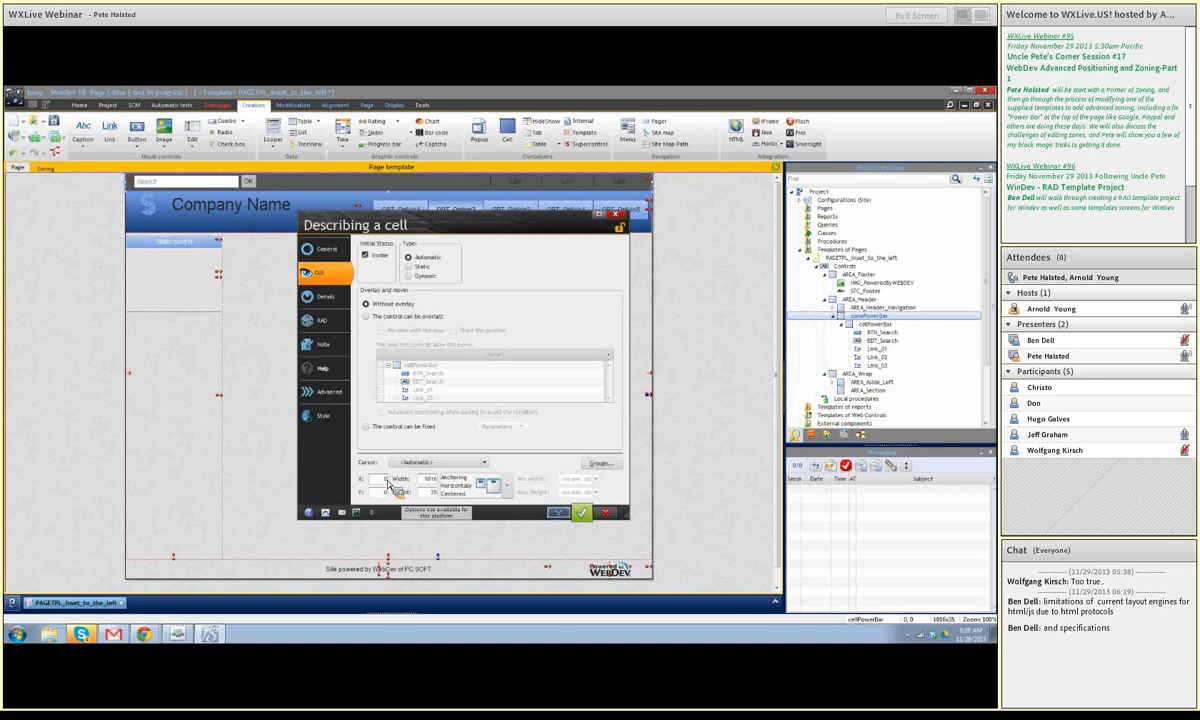
left_click(583, 513)
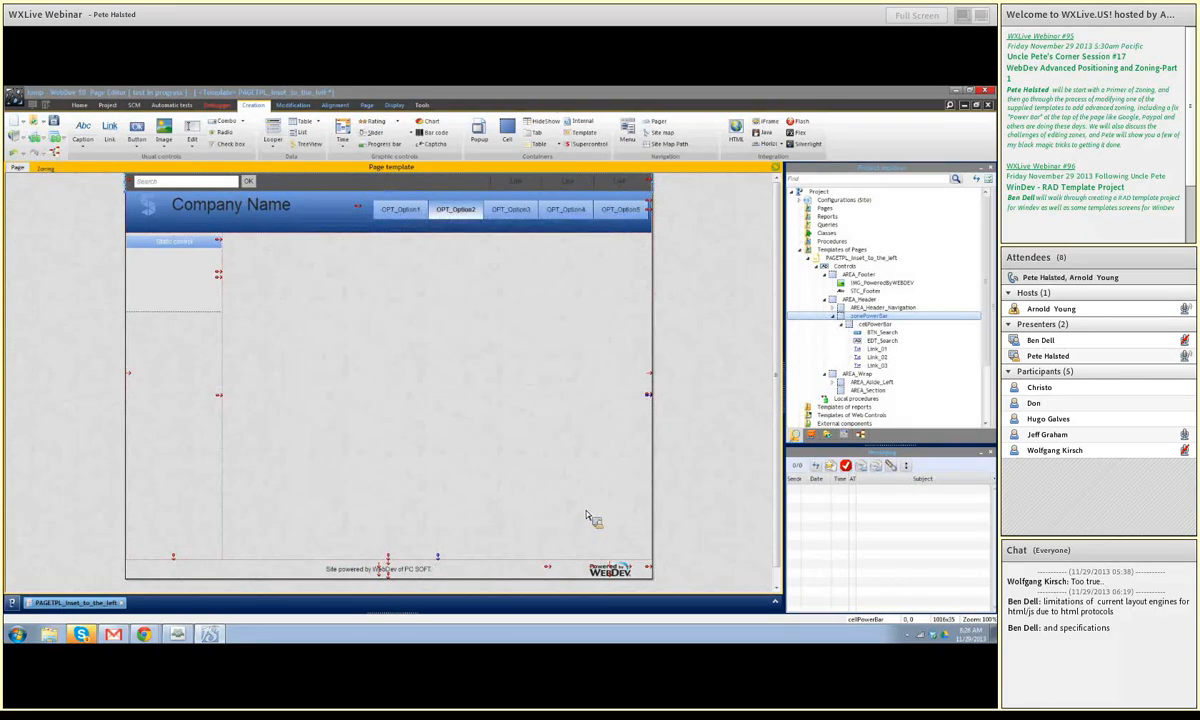
Step: Test the page to check the power bar's centering in the browser, then switch back to WebDev
left_click(37, 141)
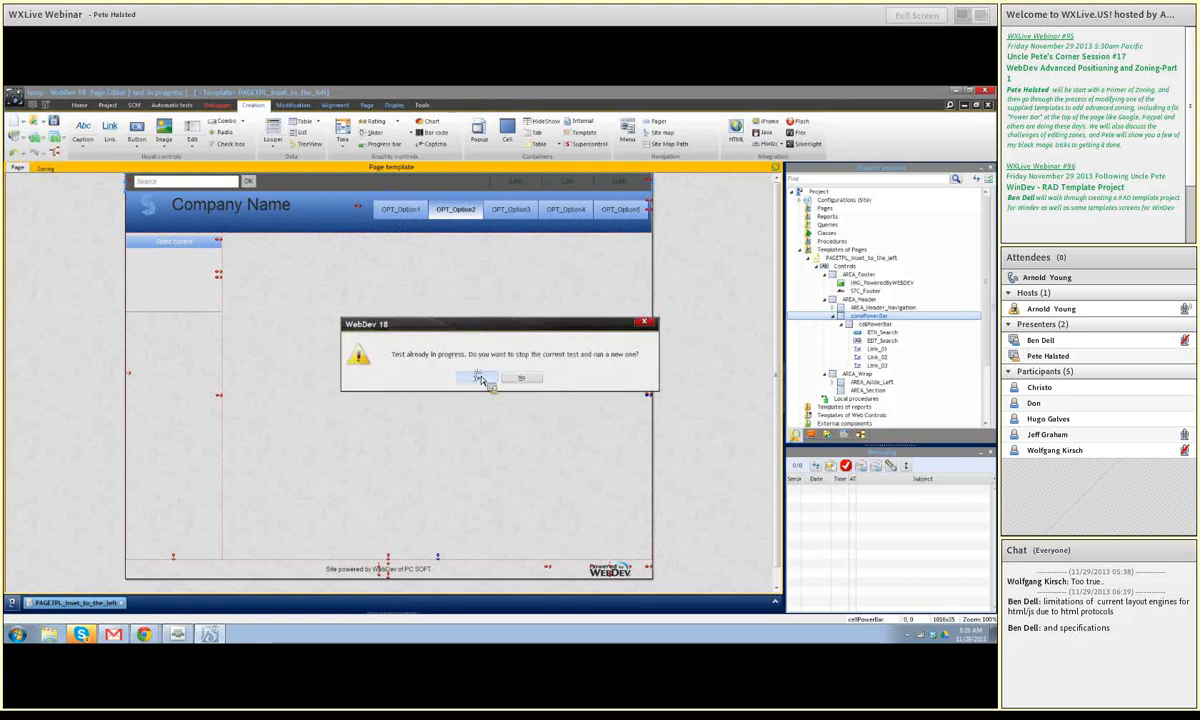
left_click(479, 378)
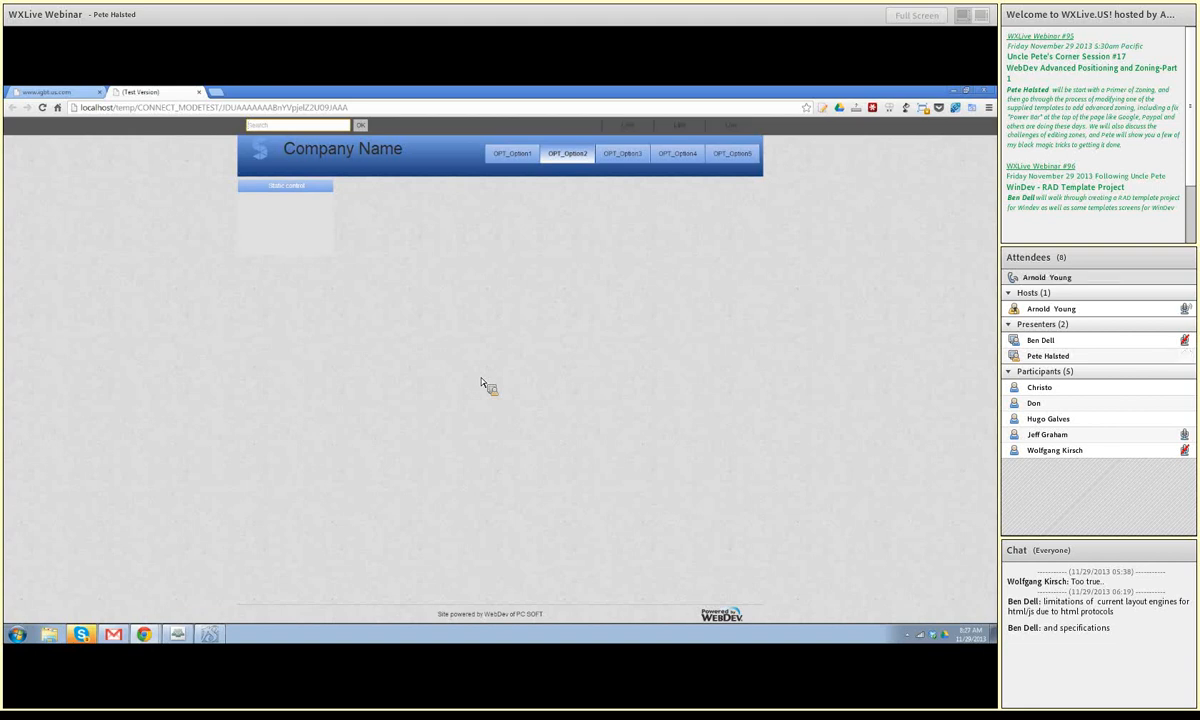
left_click(209, 634)
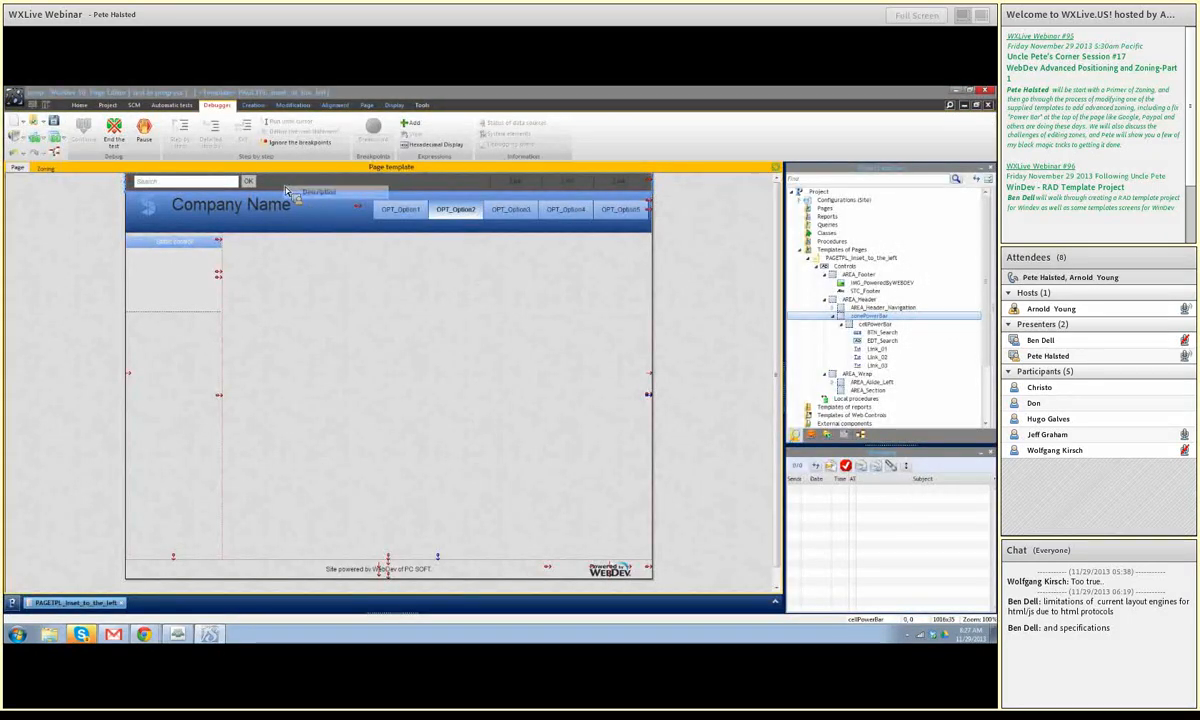
Step: Set cellPowerBar's X position to 1, test the page in the browser, and return to the WebDev editor
double_click(298, 195)
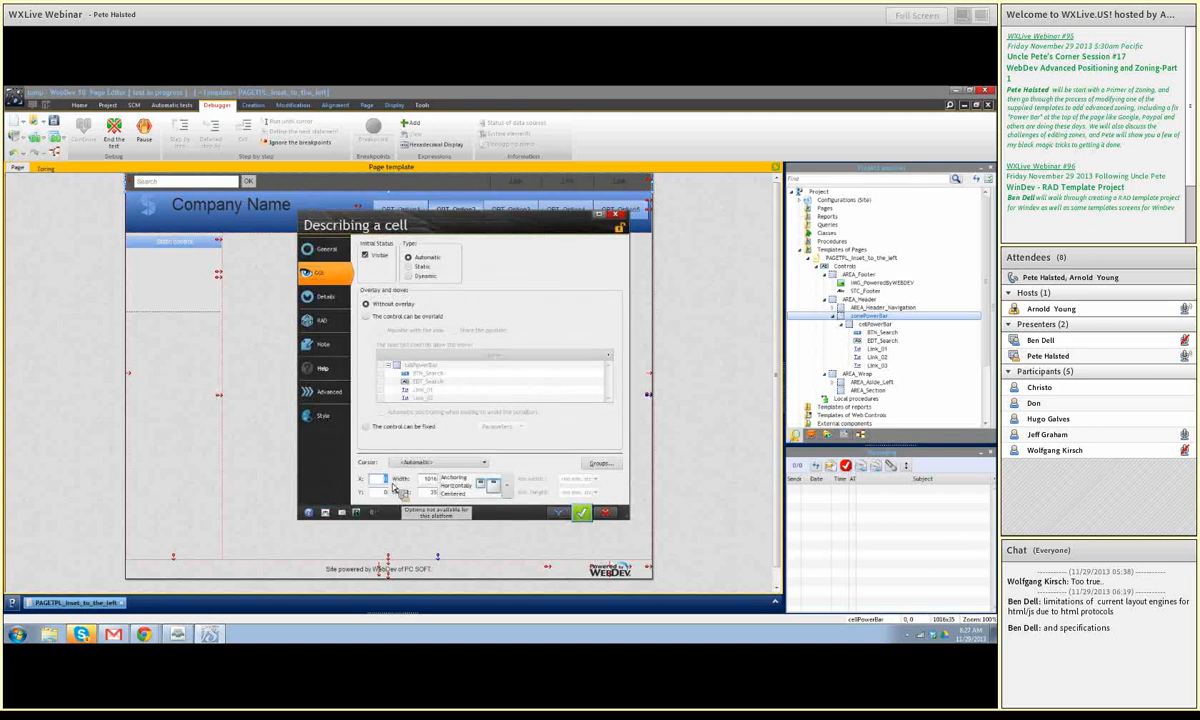
left_click(582, 514)
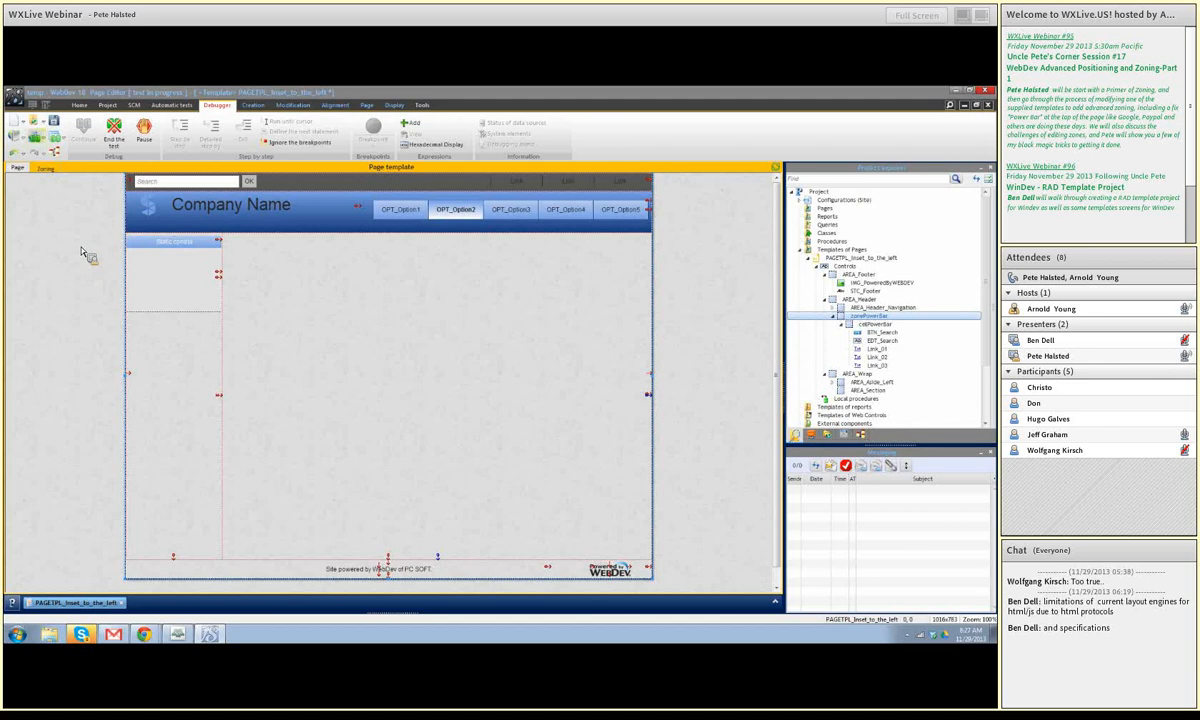
left_click(35, 140)
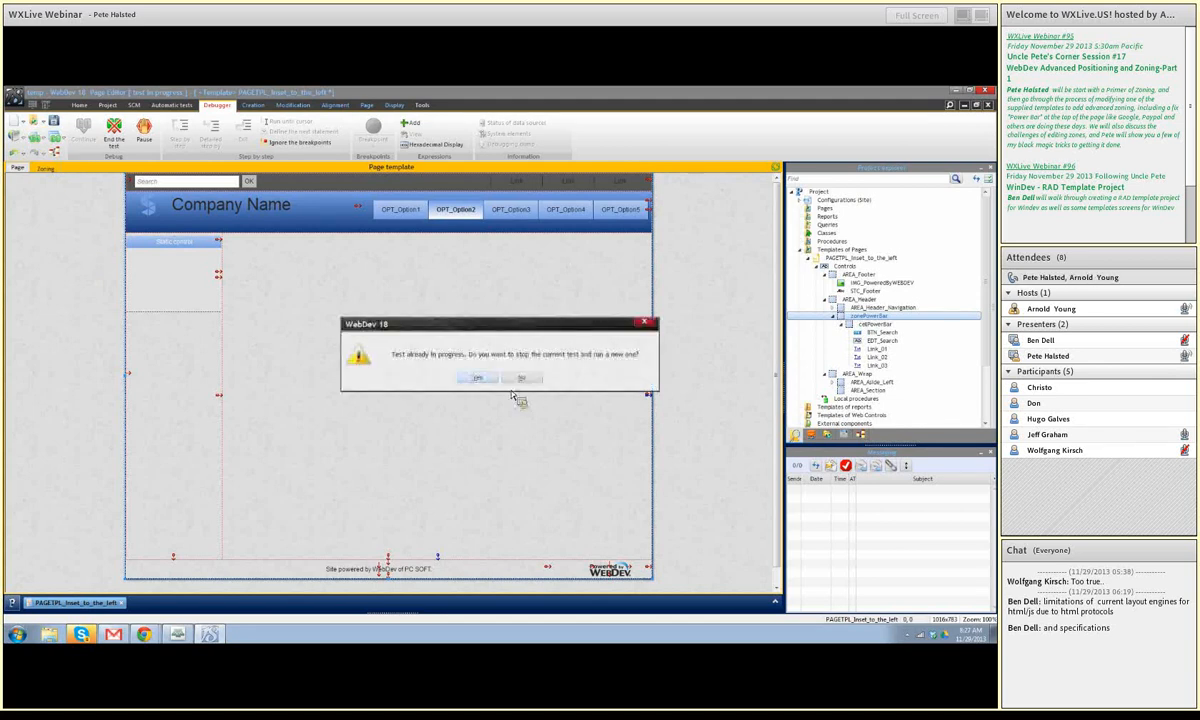
left_click(479, 368)
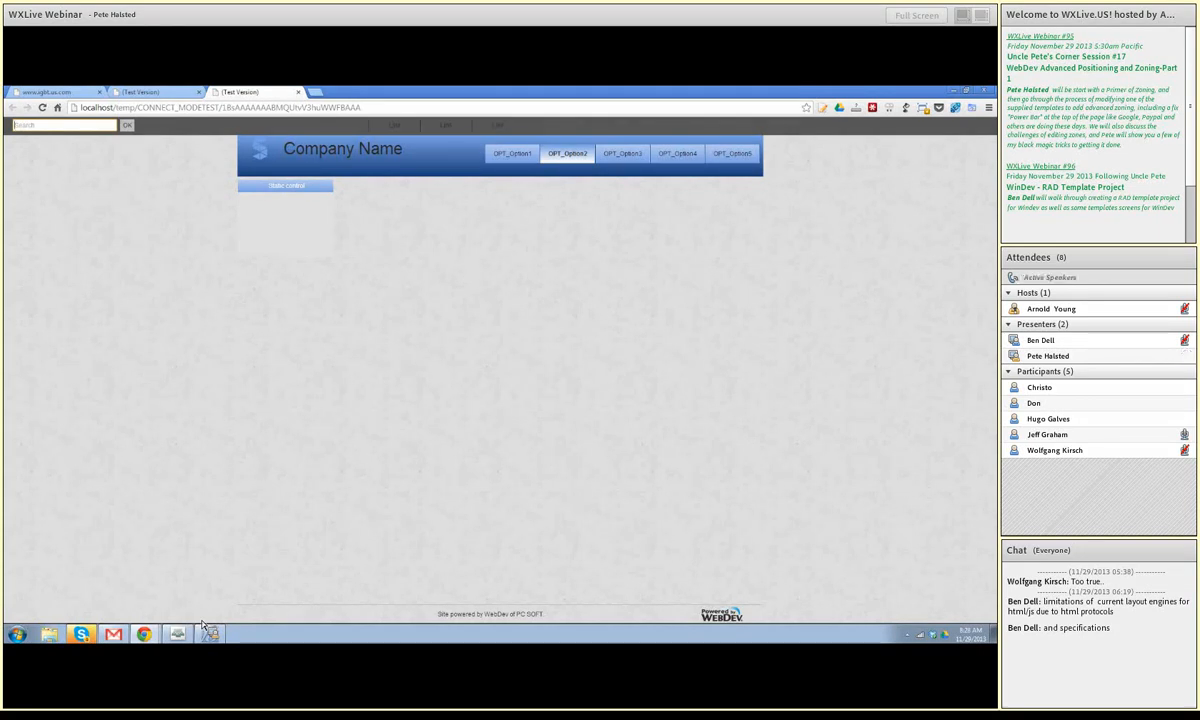
left_click(297, 92)
left_click(198, 92)
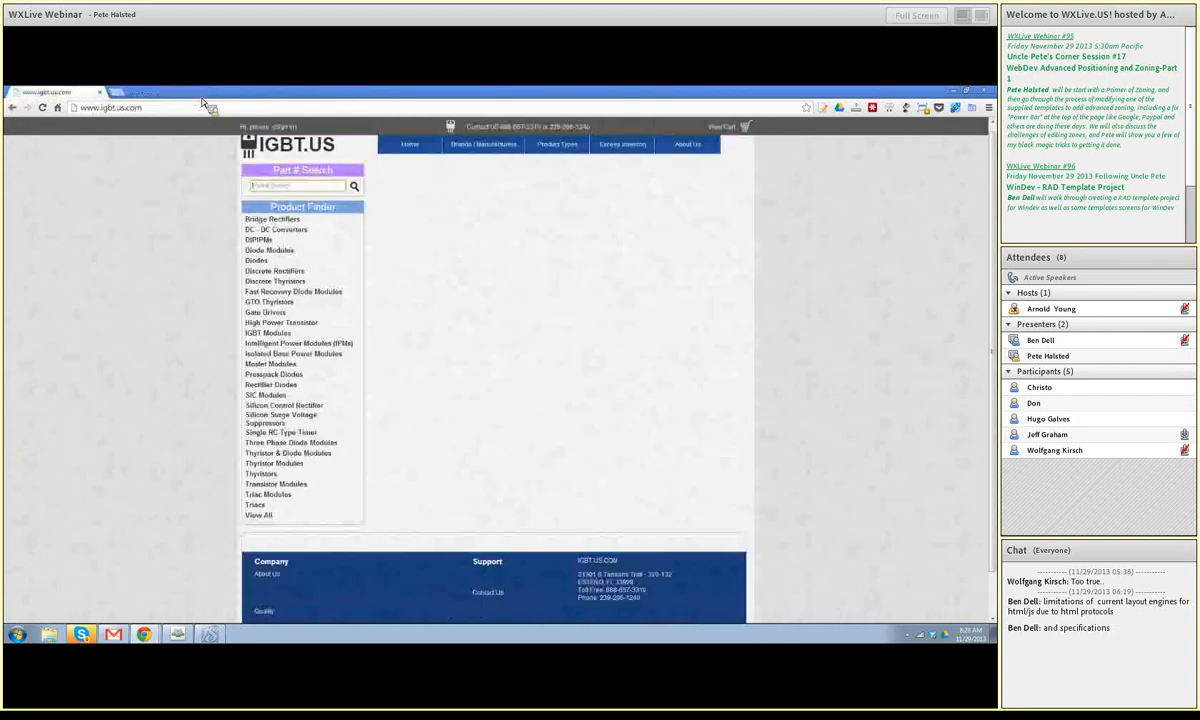
left_click(212, 634)
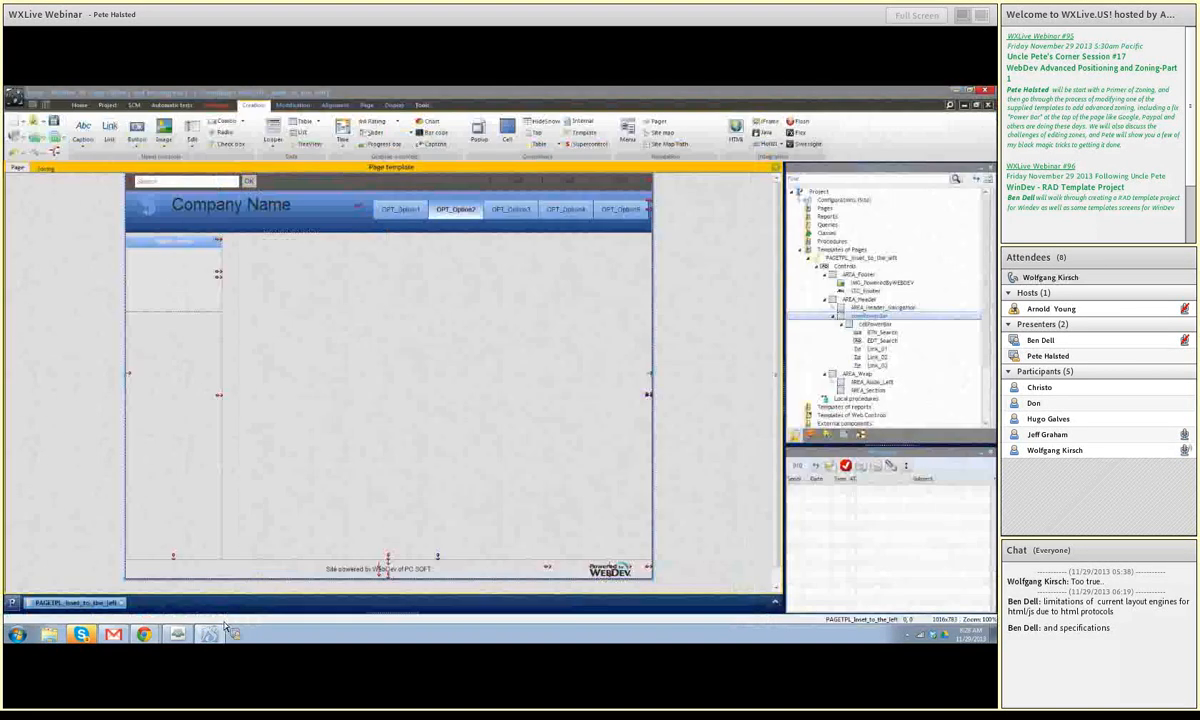
Step: Set cellPowerBar's X position to 0 in its cell description and apply it
right_click(302, 187)
left_click(312, 190)
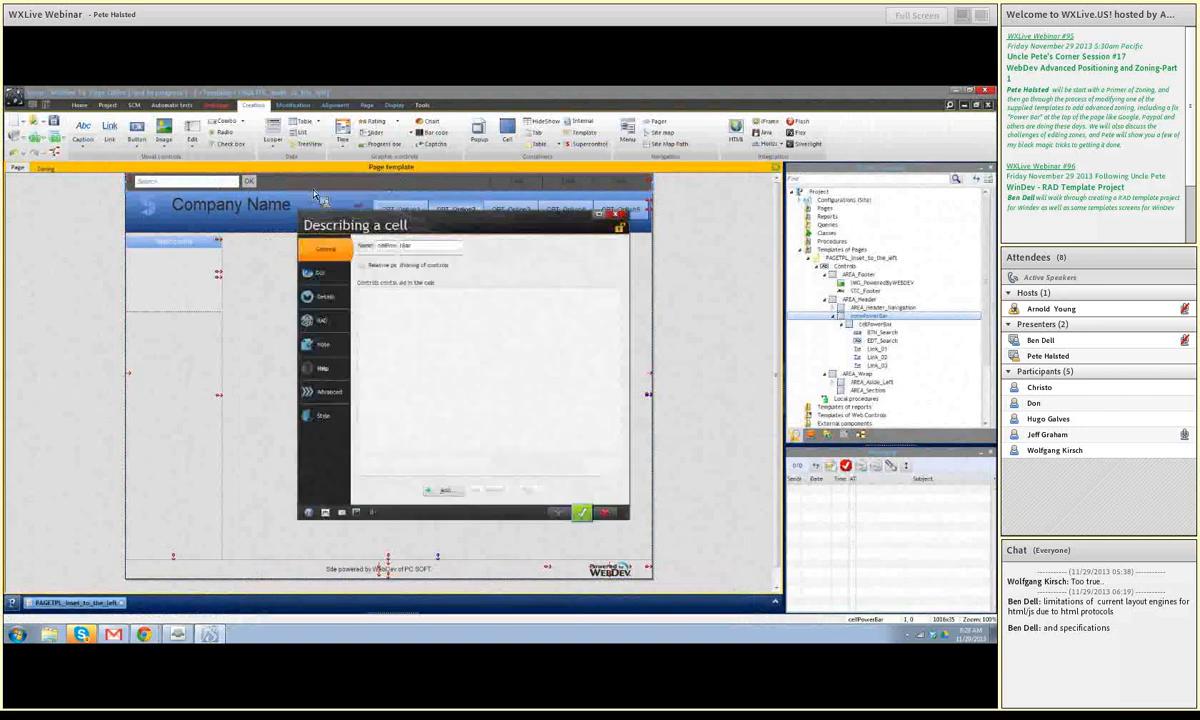
left_click(383, 480)
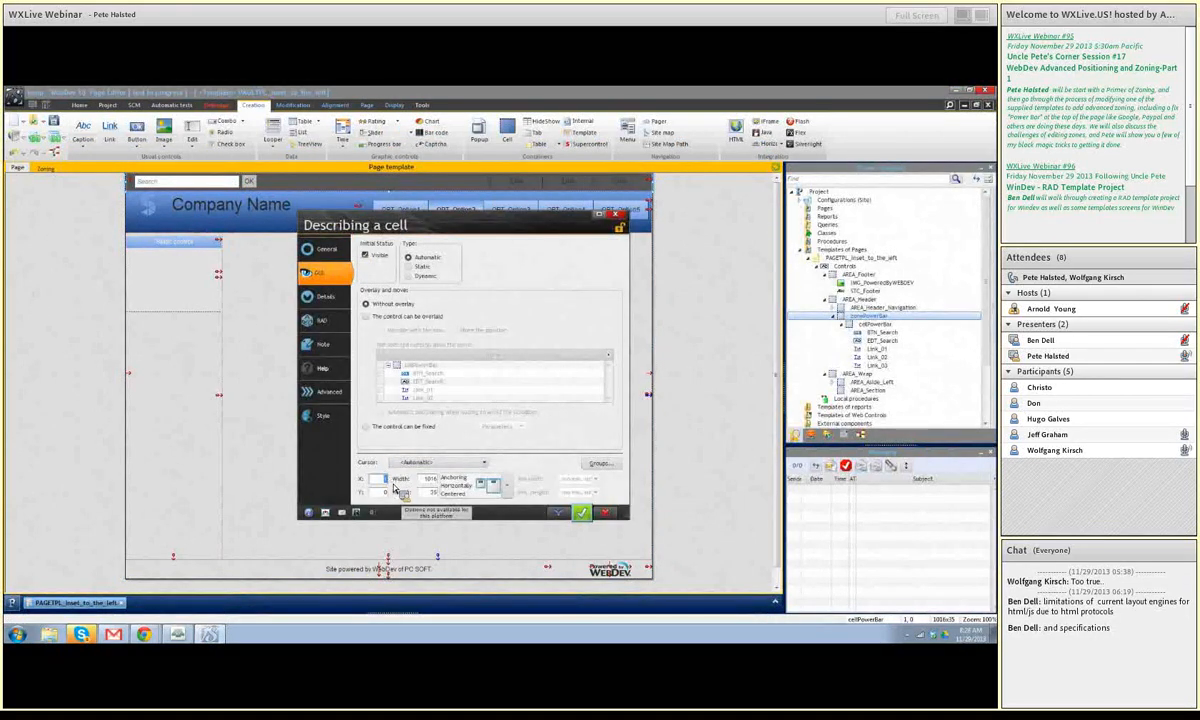
type("0")
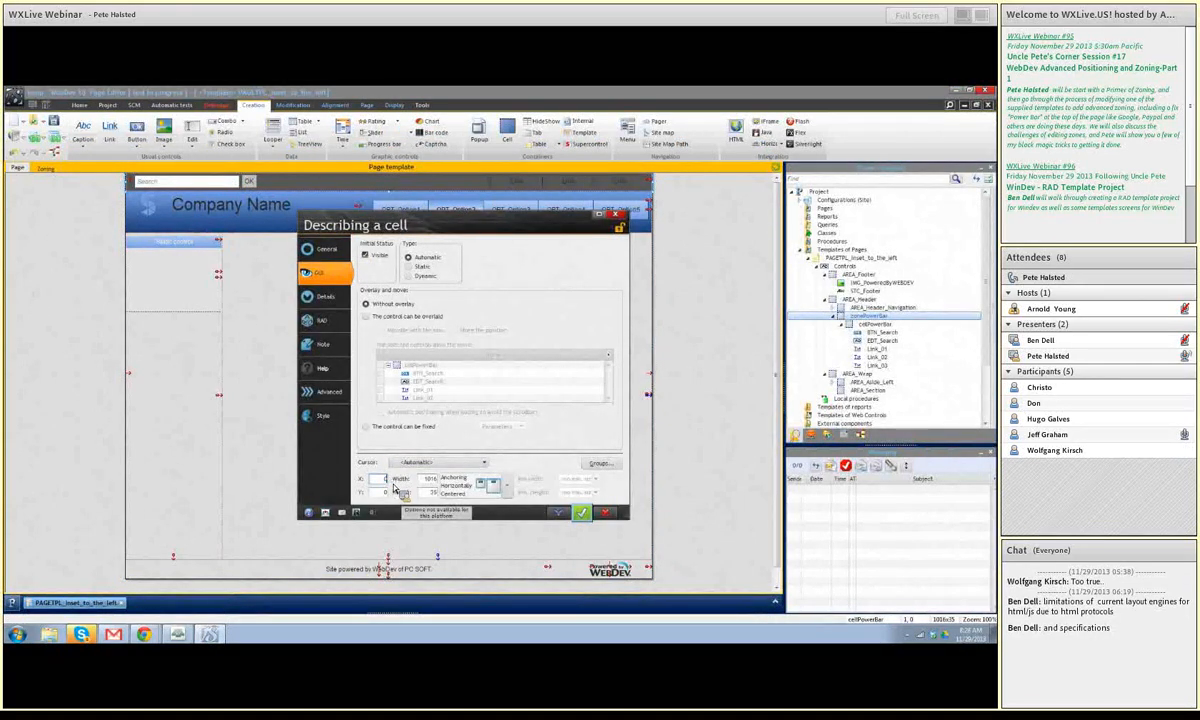
left_click(582, 515)
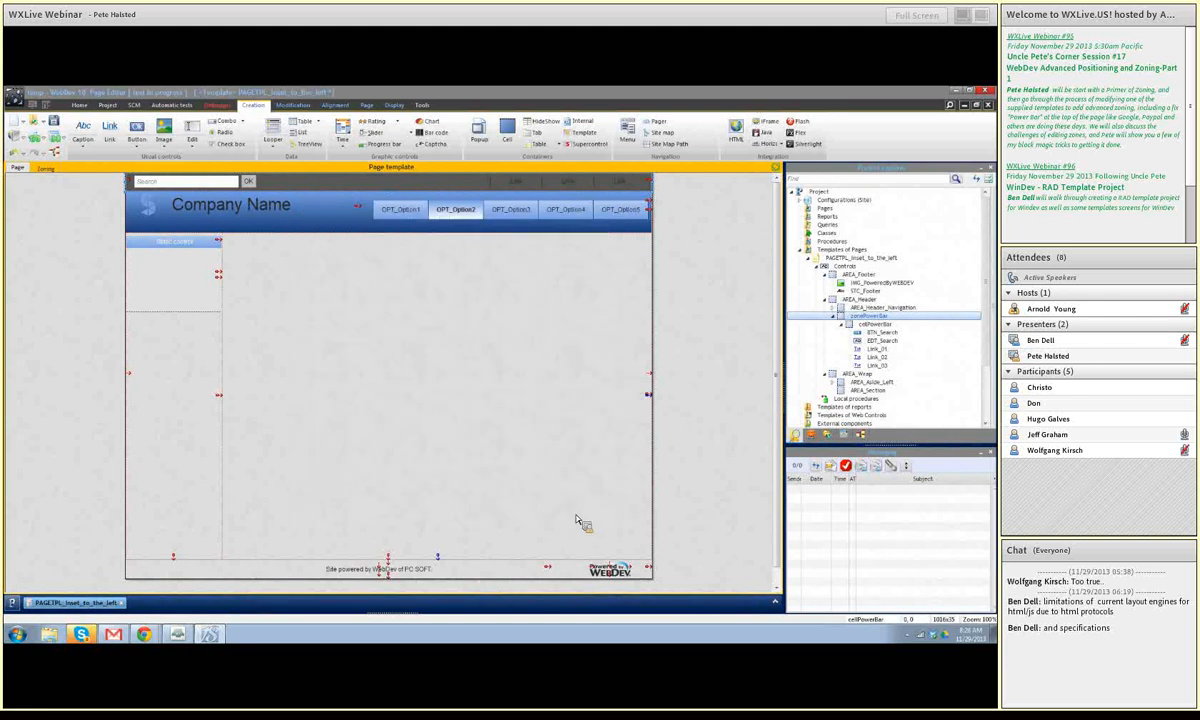
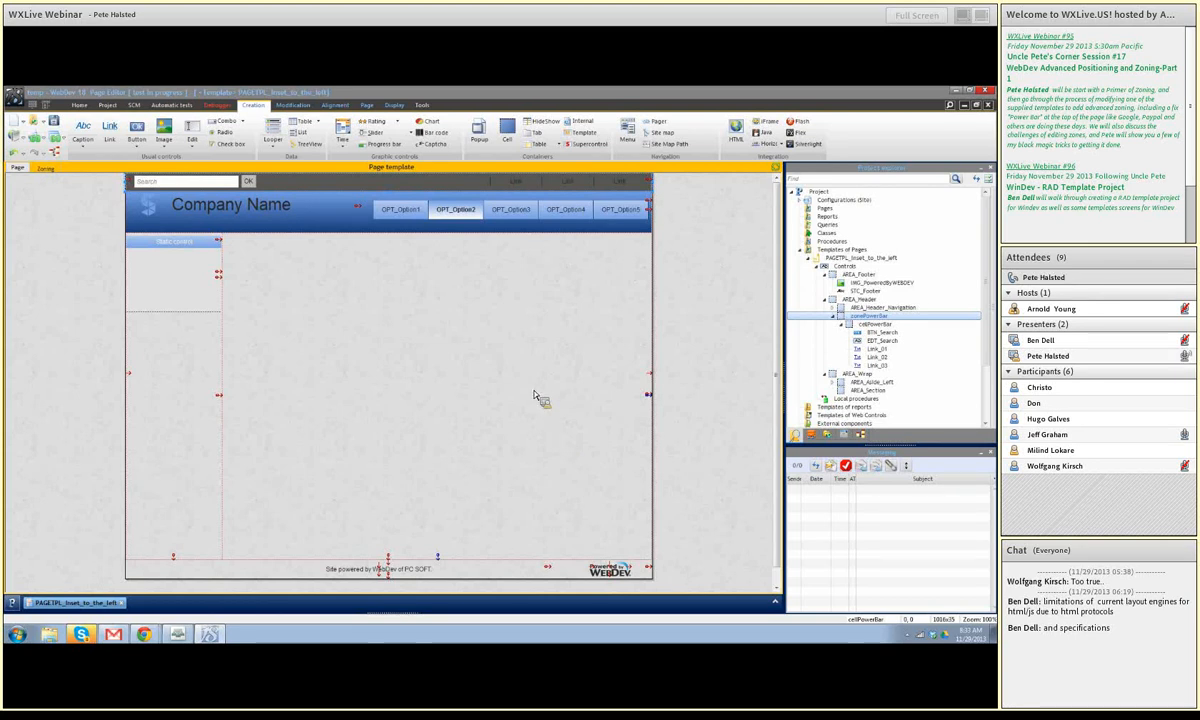
Step: Run the page test again to check the power bar over the header in the browser, then go back to WebDev
left_click(40, 145)
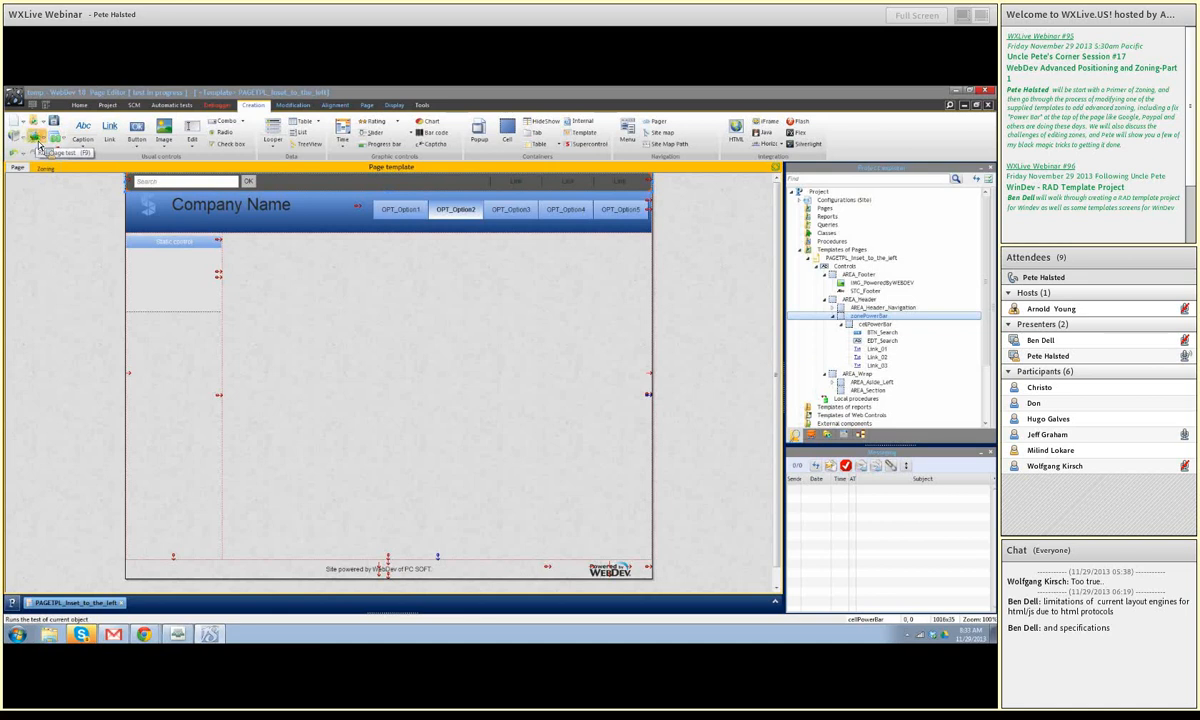
left_click(464, 380)
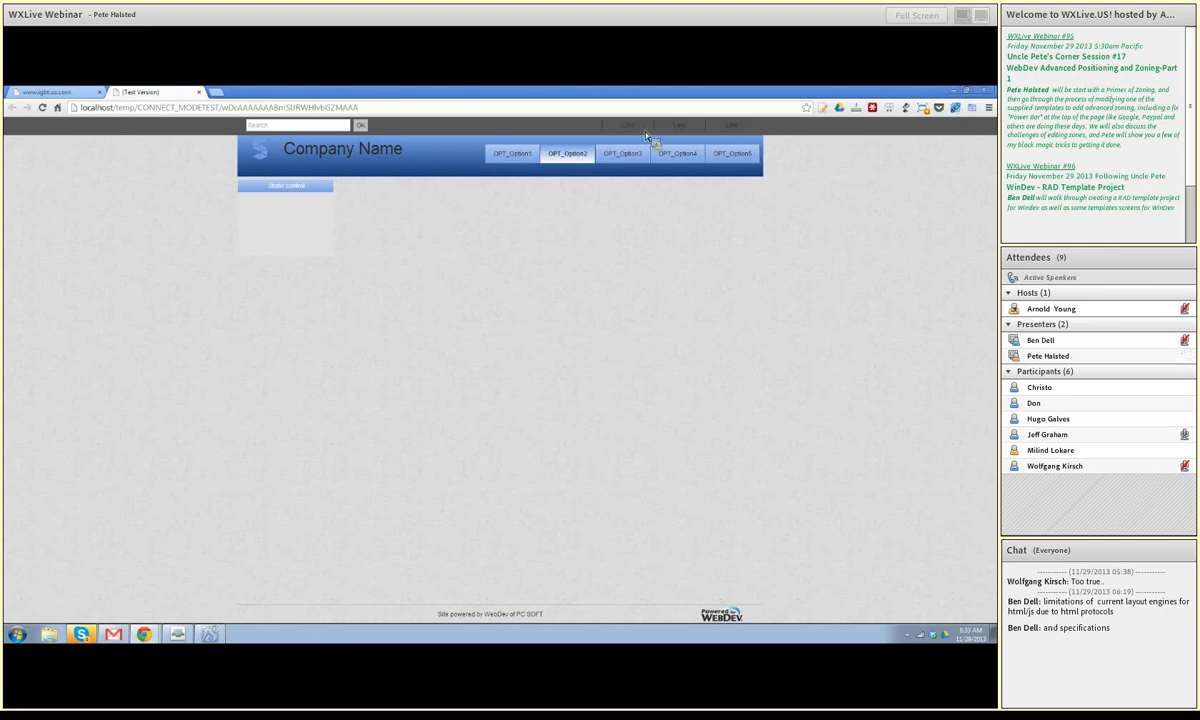
left_click(198, 91)
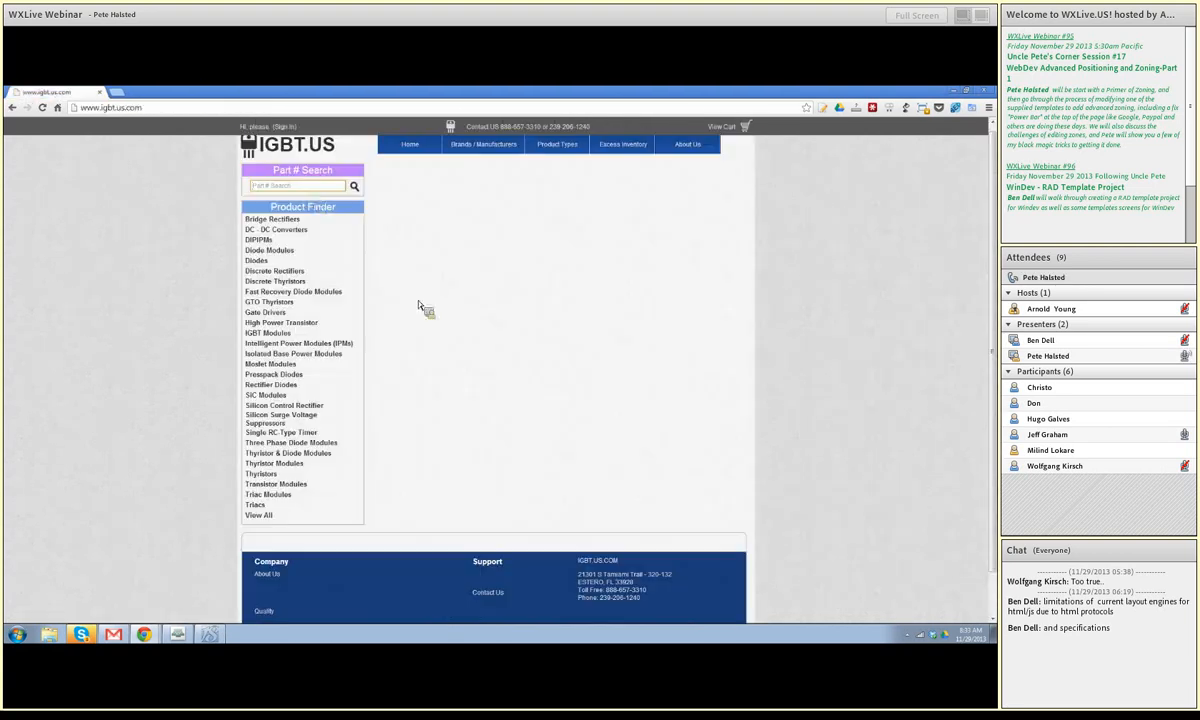
left_click(209, 634)
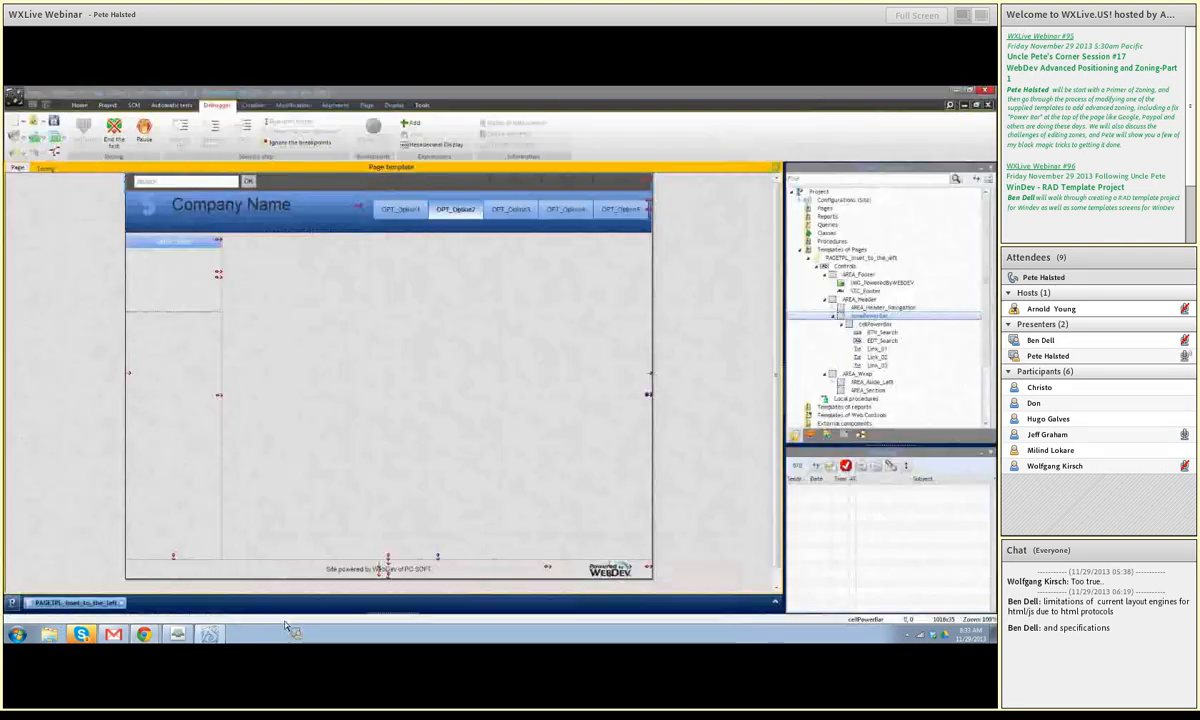
Step: Inspect the LINK_Header_Center style behind the power bar's first link, then close the style and link descriptions
right_click(522, 183)
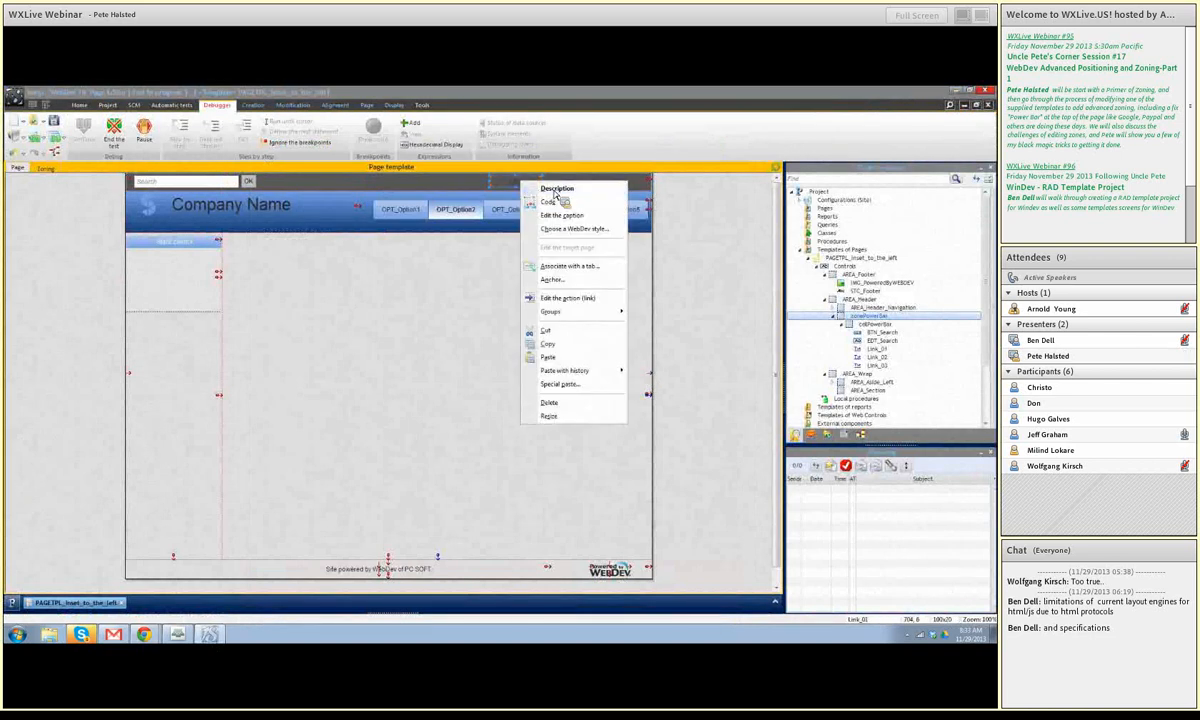
left_click(556, 189)
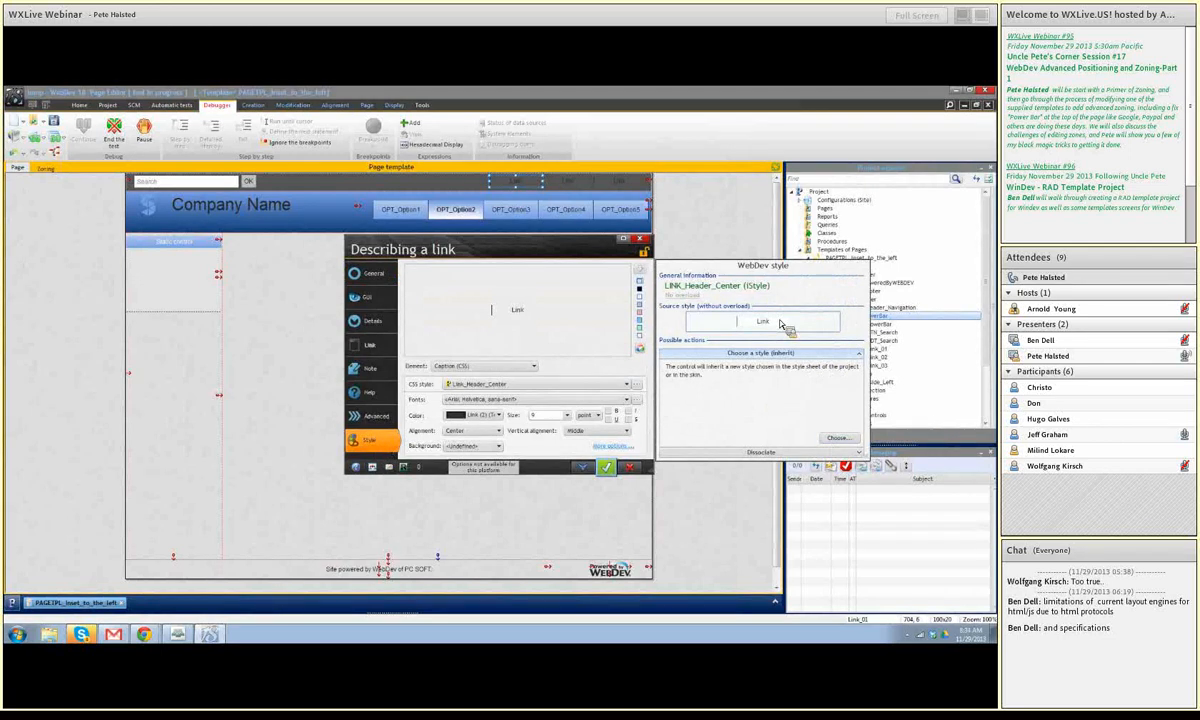
left_click(841, 439)
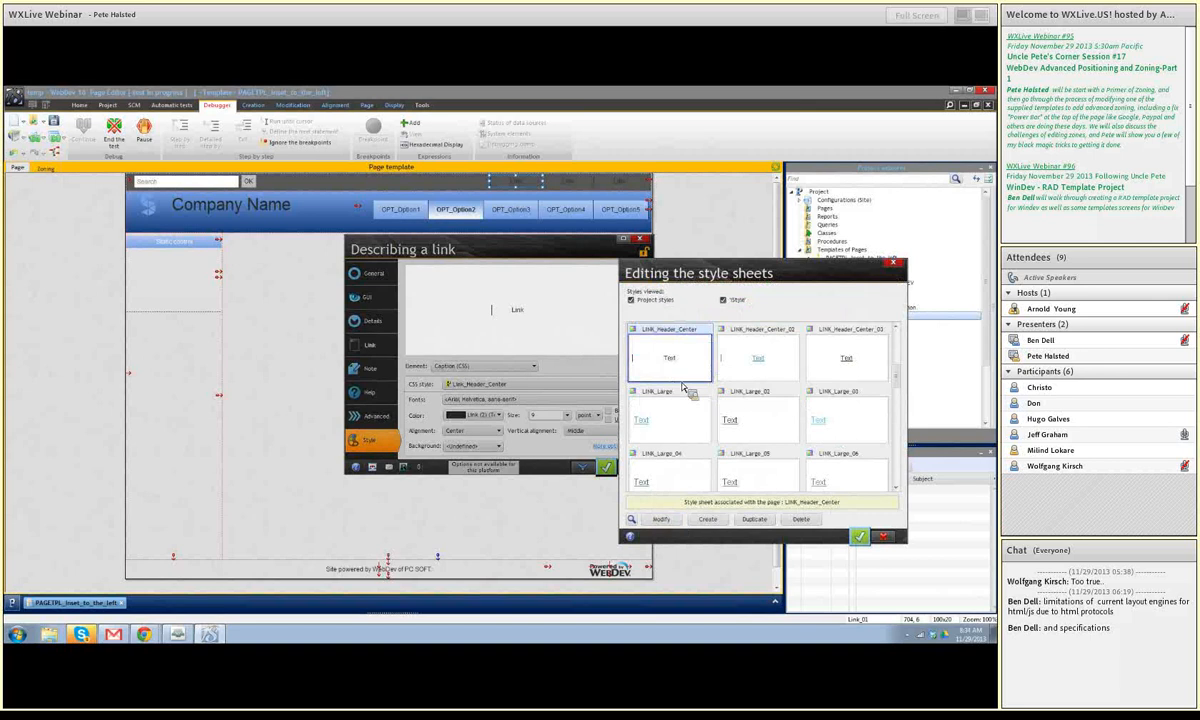
left_click(670, 523)
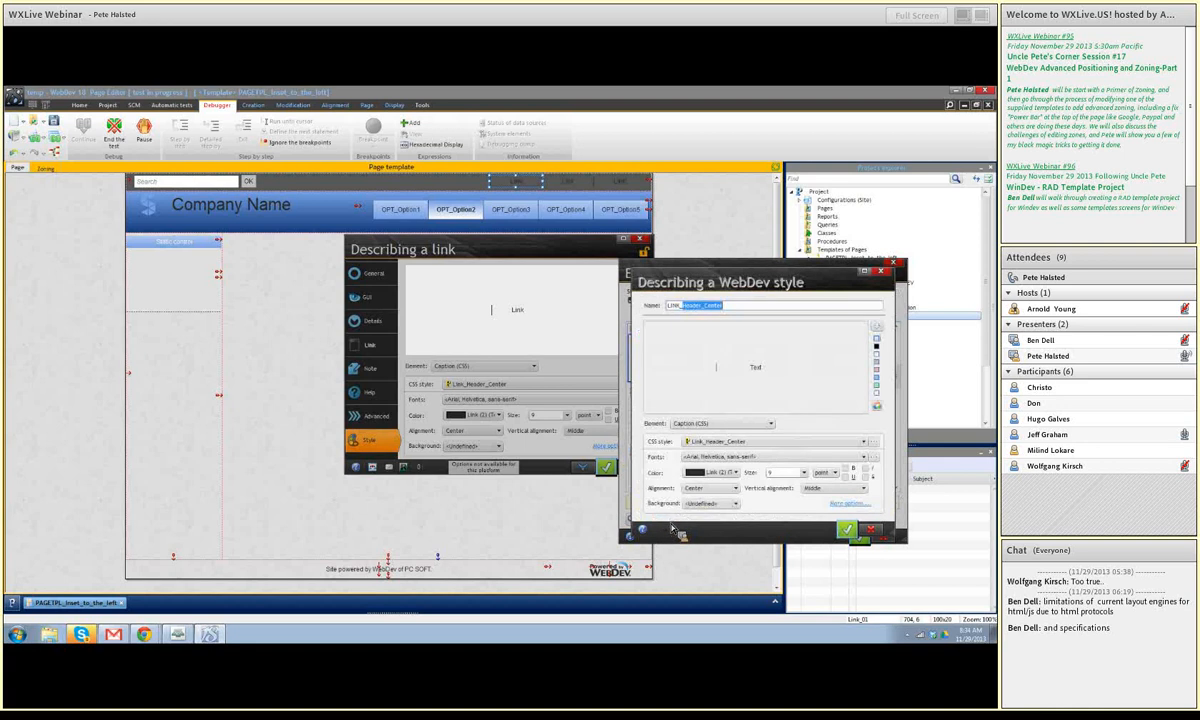
left_click(724, 307)
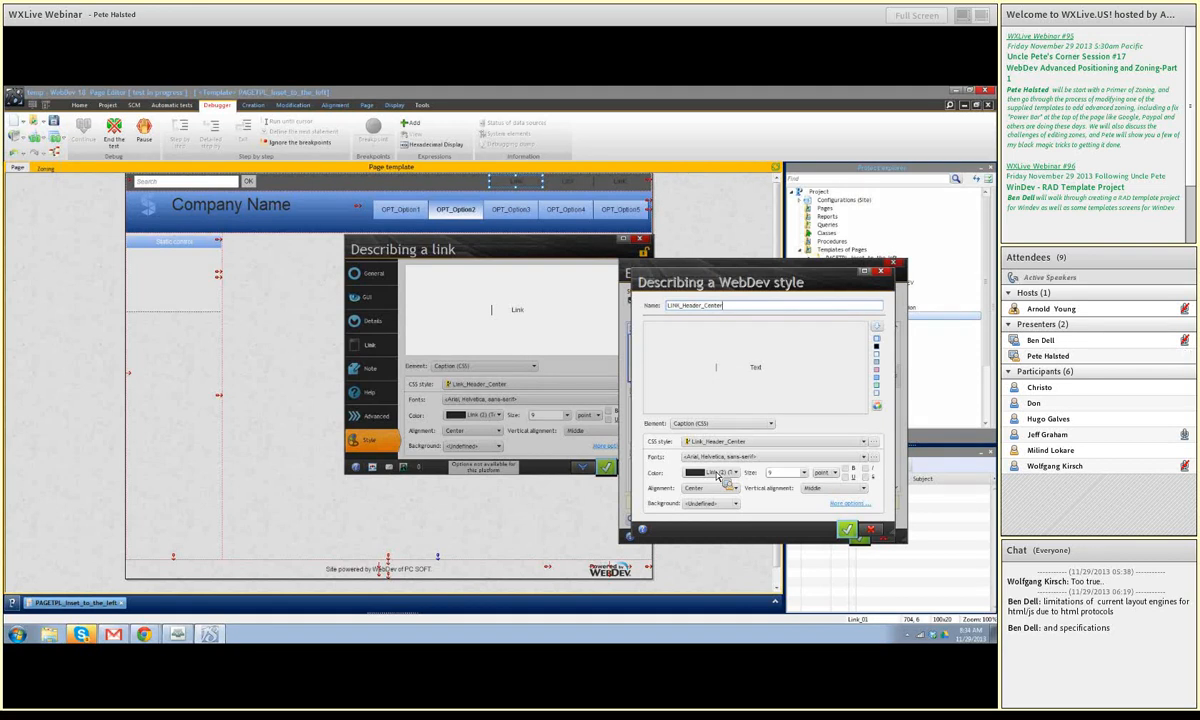
left_click(846, 529)
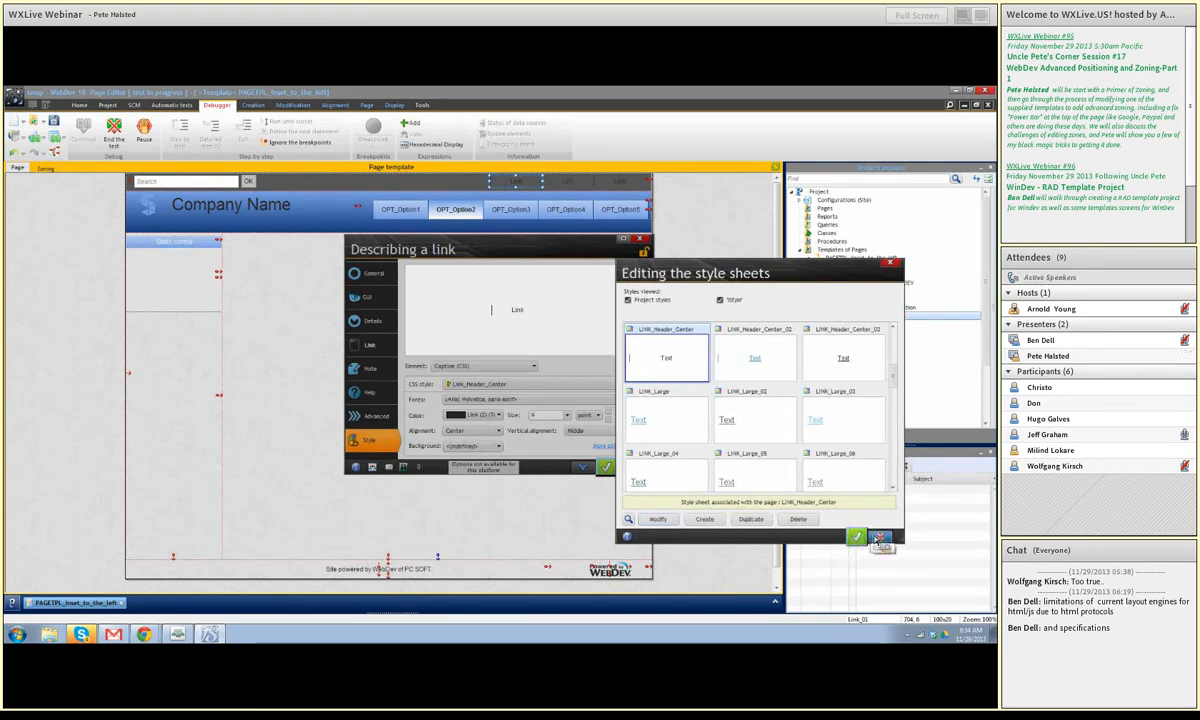
left_click(856, 537)
left_click(607, 465)
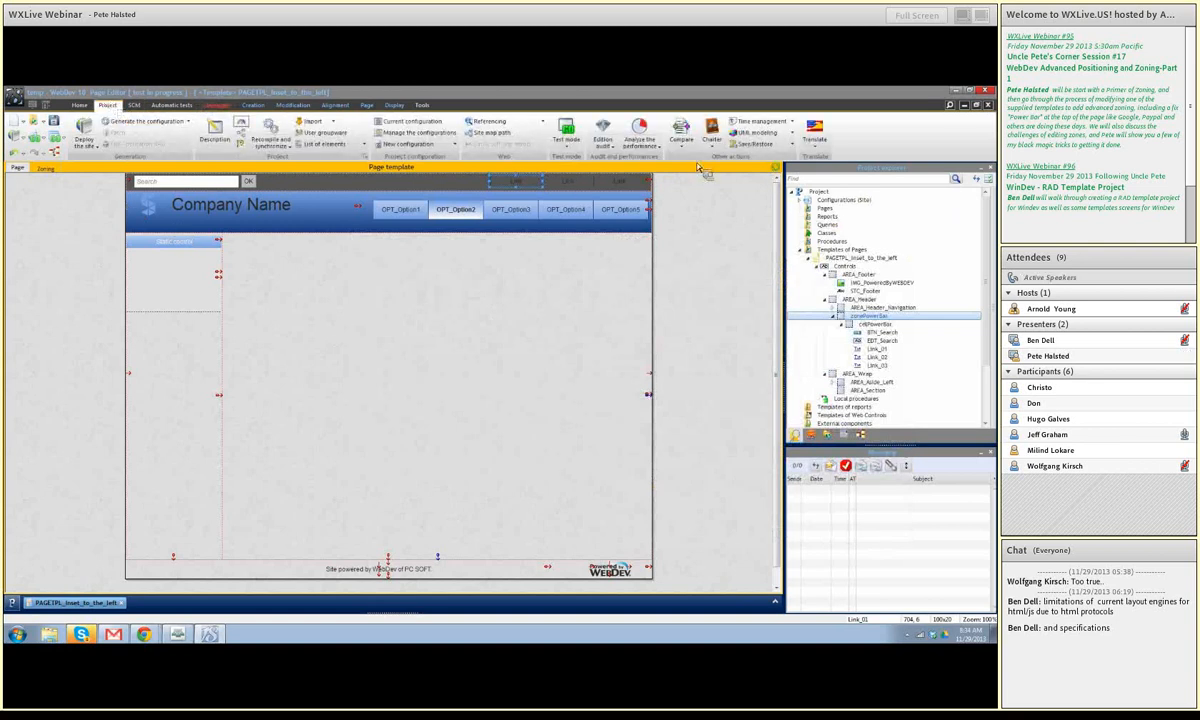
left_click(132, 106)
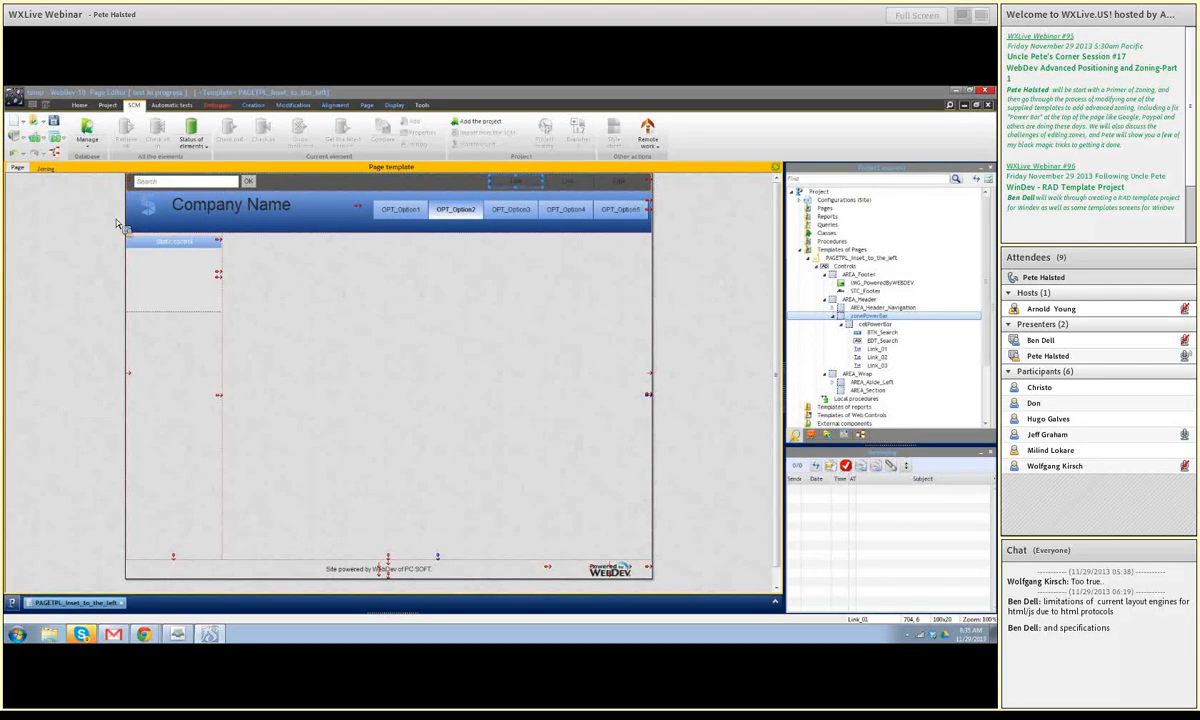
Step: In the style description of the power bar's first link, set the caption color to Negative
right_click(524, 186)
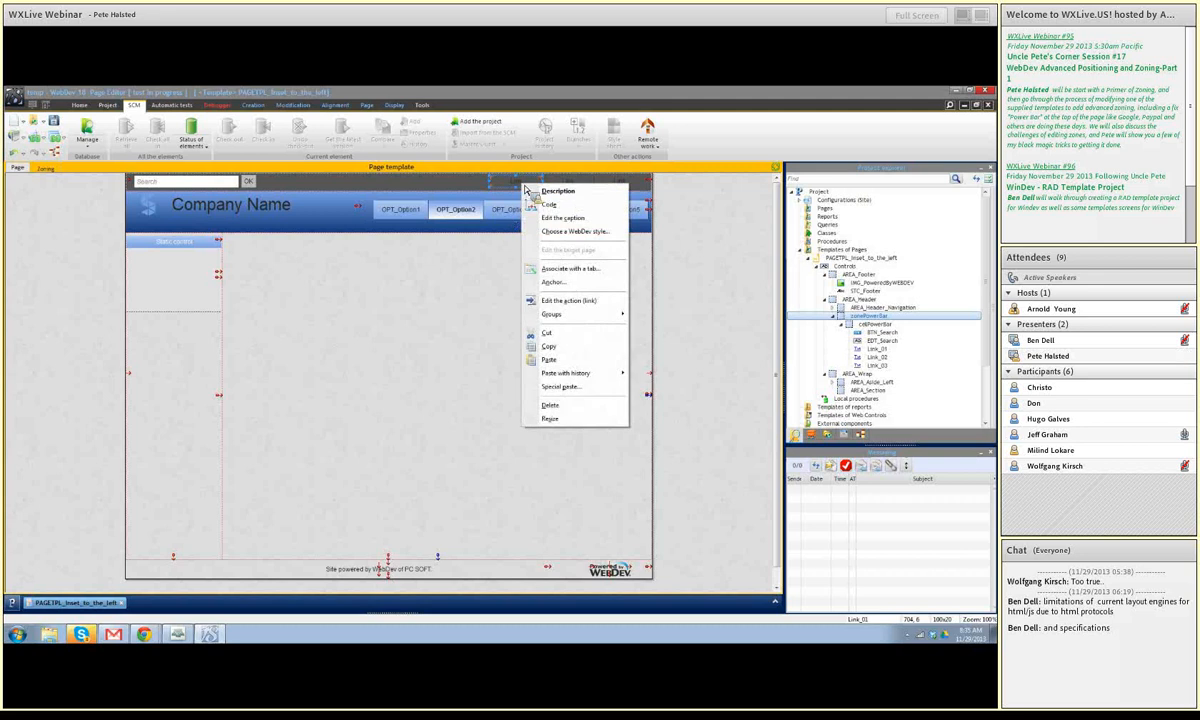
left_click(537, 191)
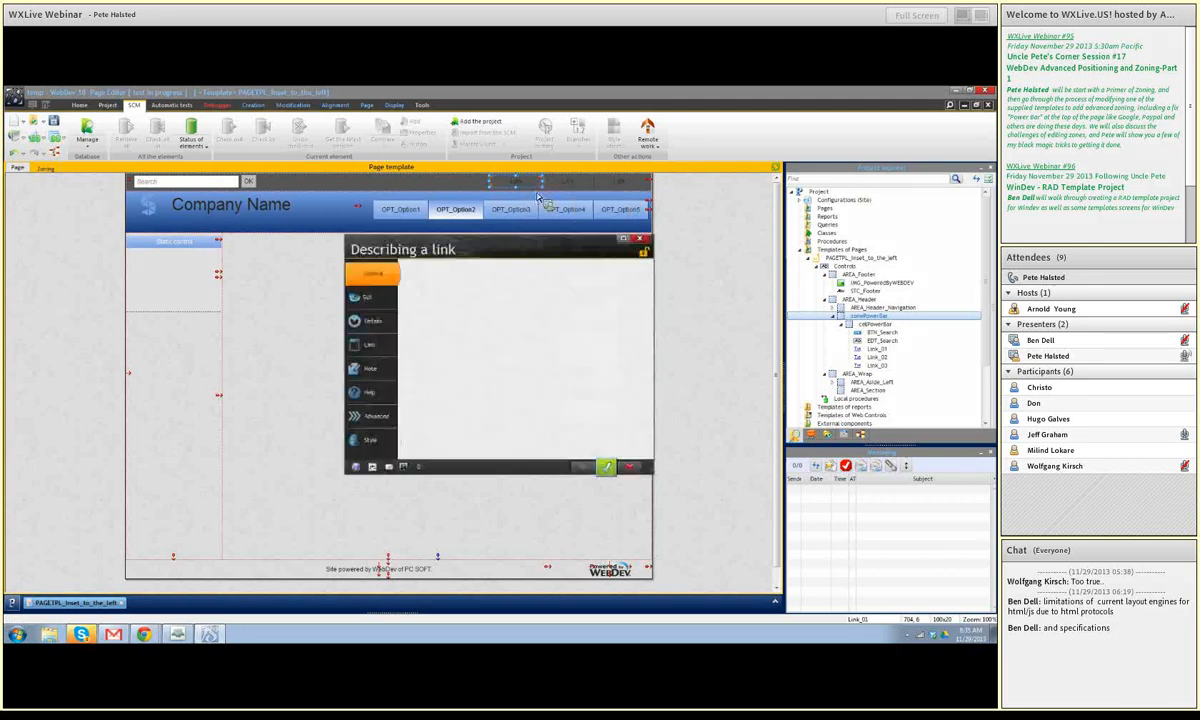
left_click(829, 441)
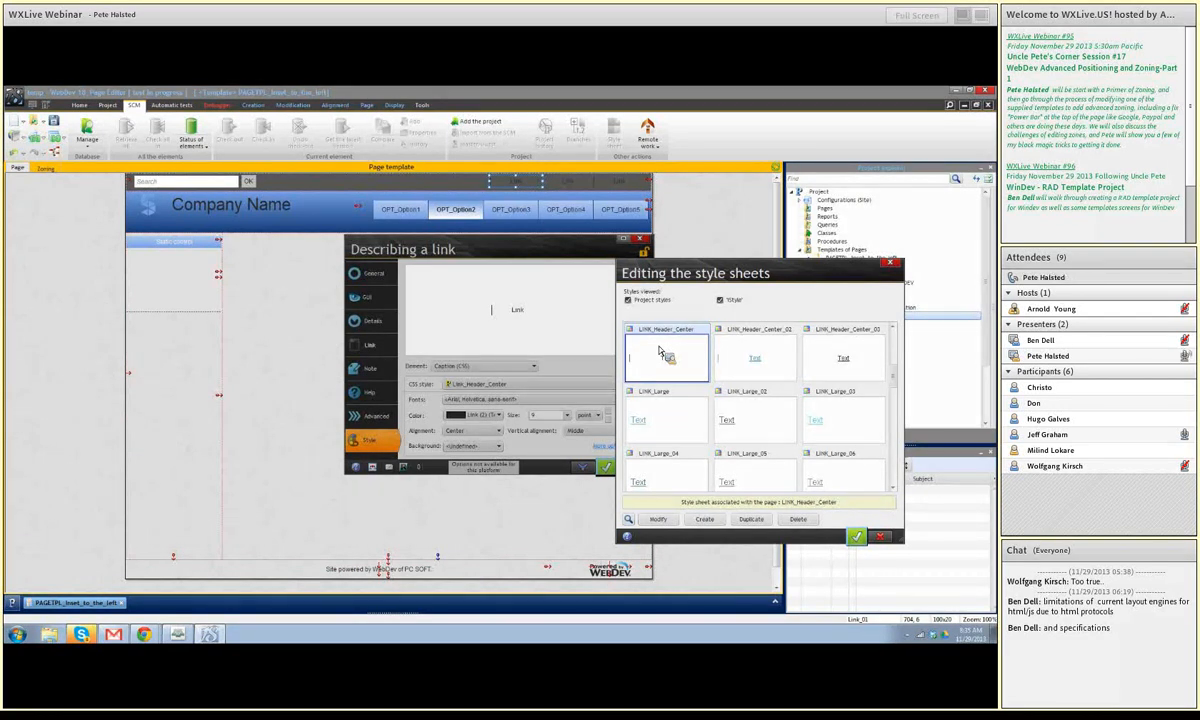
left_click(880, 537)
left_click(481, 416)
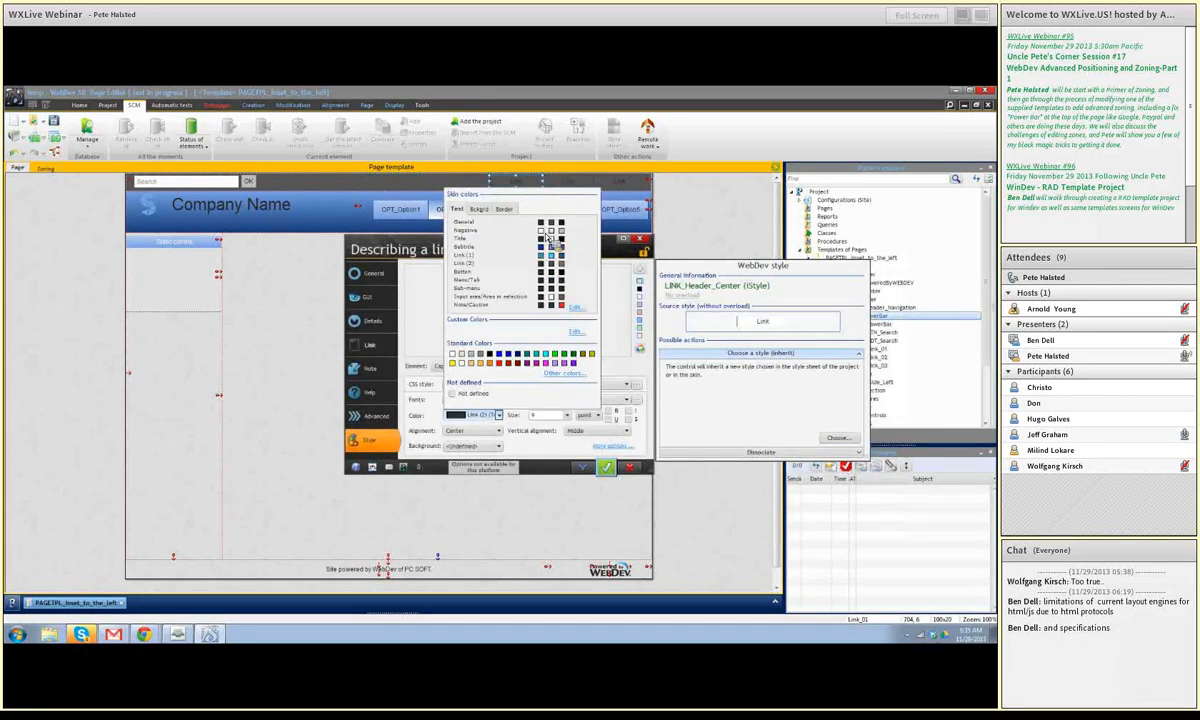
left_click(520, 230)
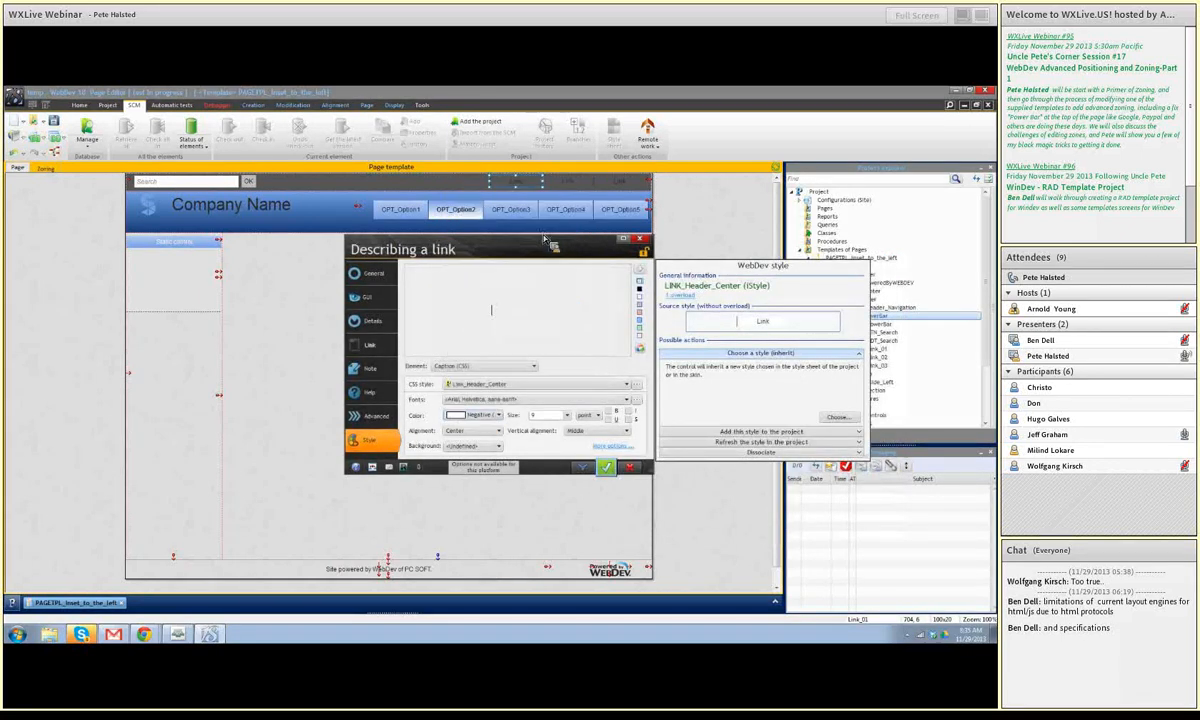
Step: Give the first link a simple HTML border in the Negative (Text 1) color and apply the description
left_click(463, 367)
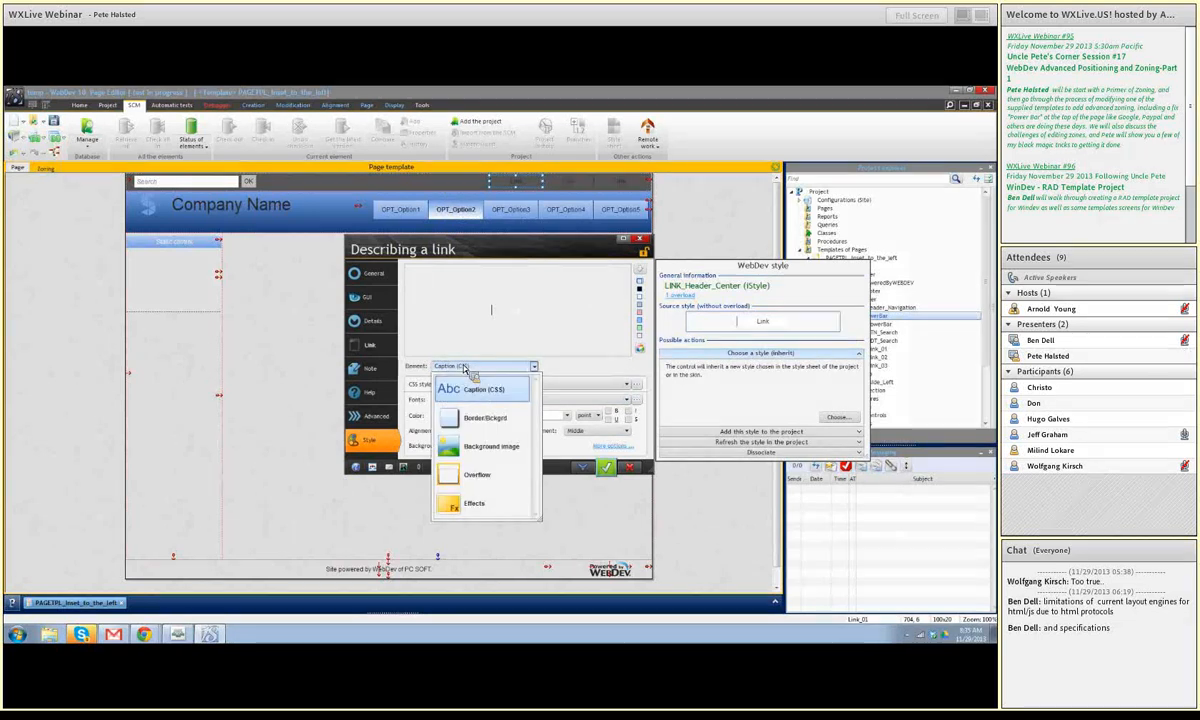
left_click(488, 418)
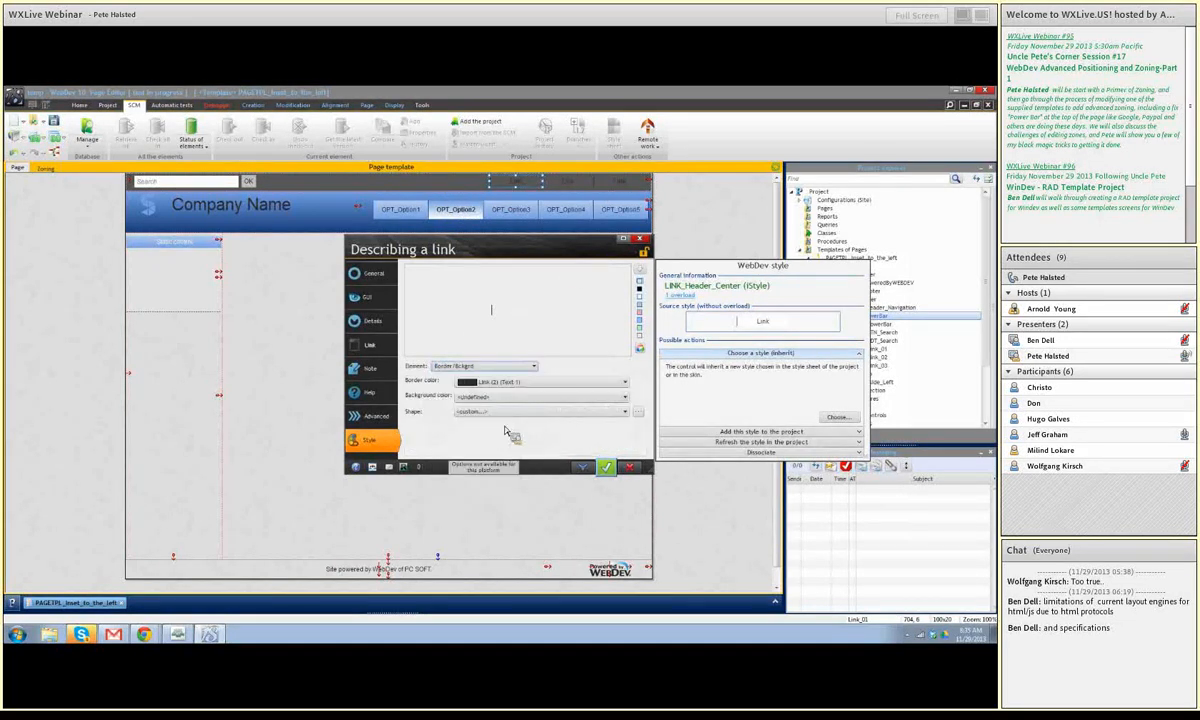
left_click(638, 411)
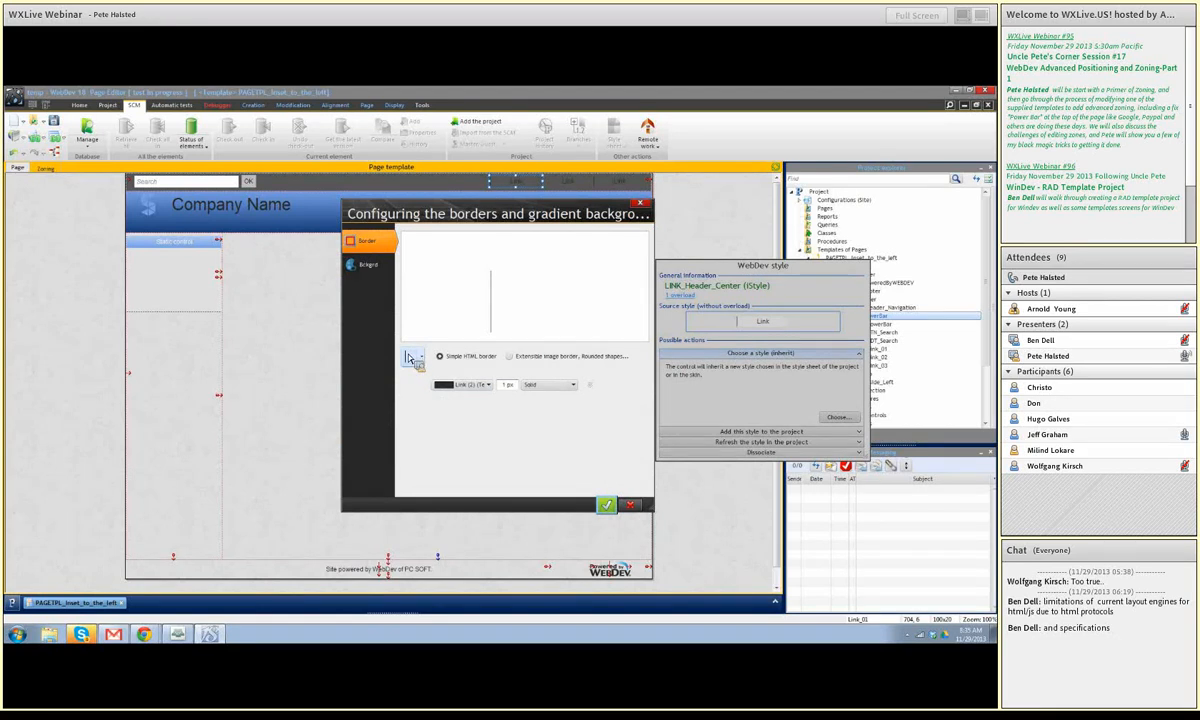
left_click(605, 504)
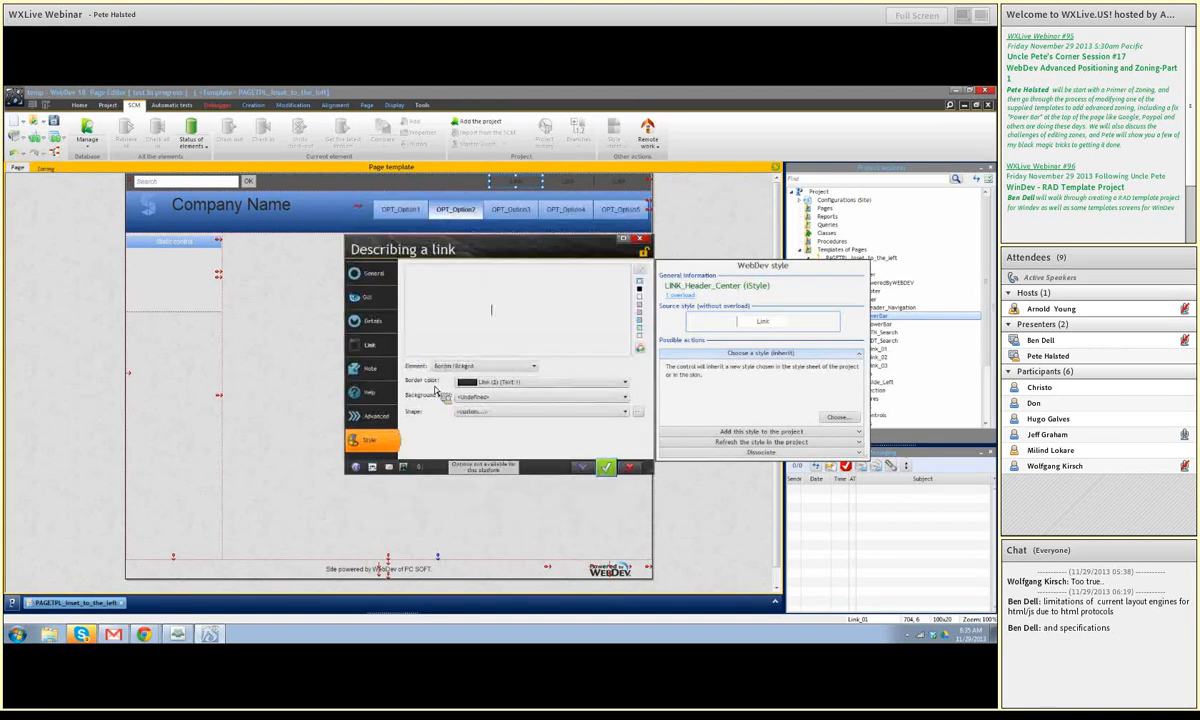
left_click(478, 411)
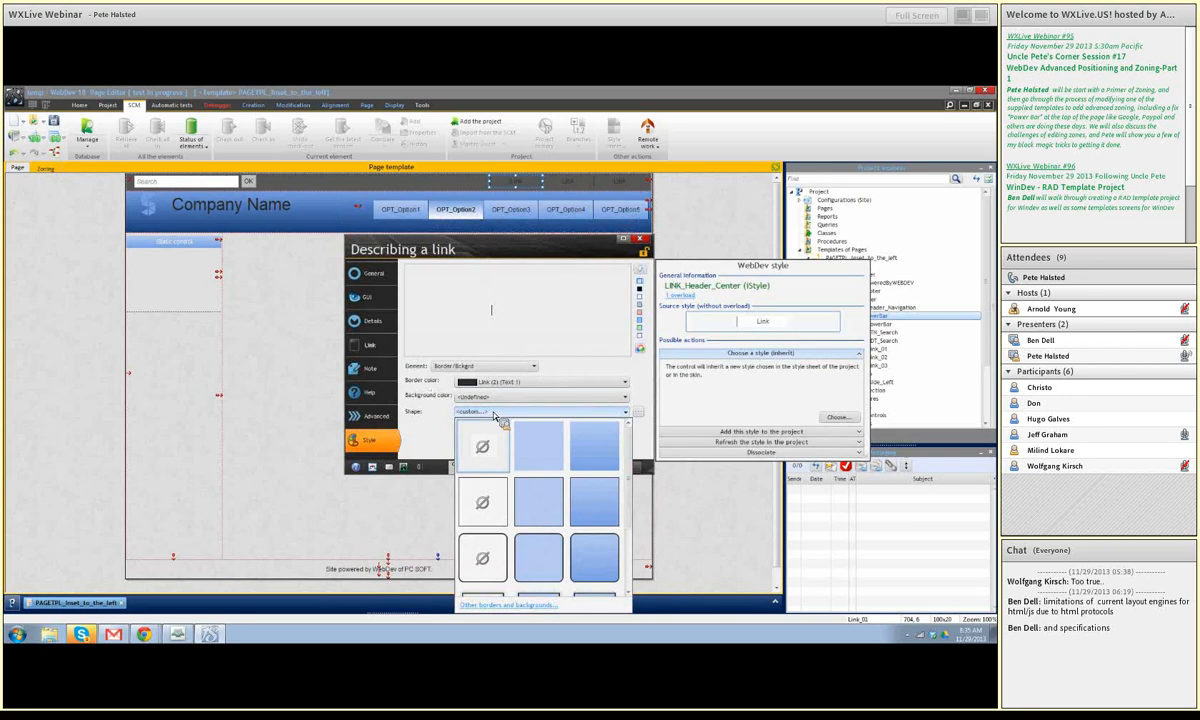
left_click(430, 402)
left_click(528, 388)
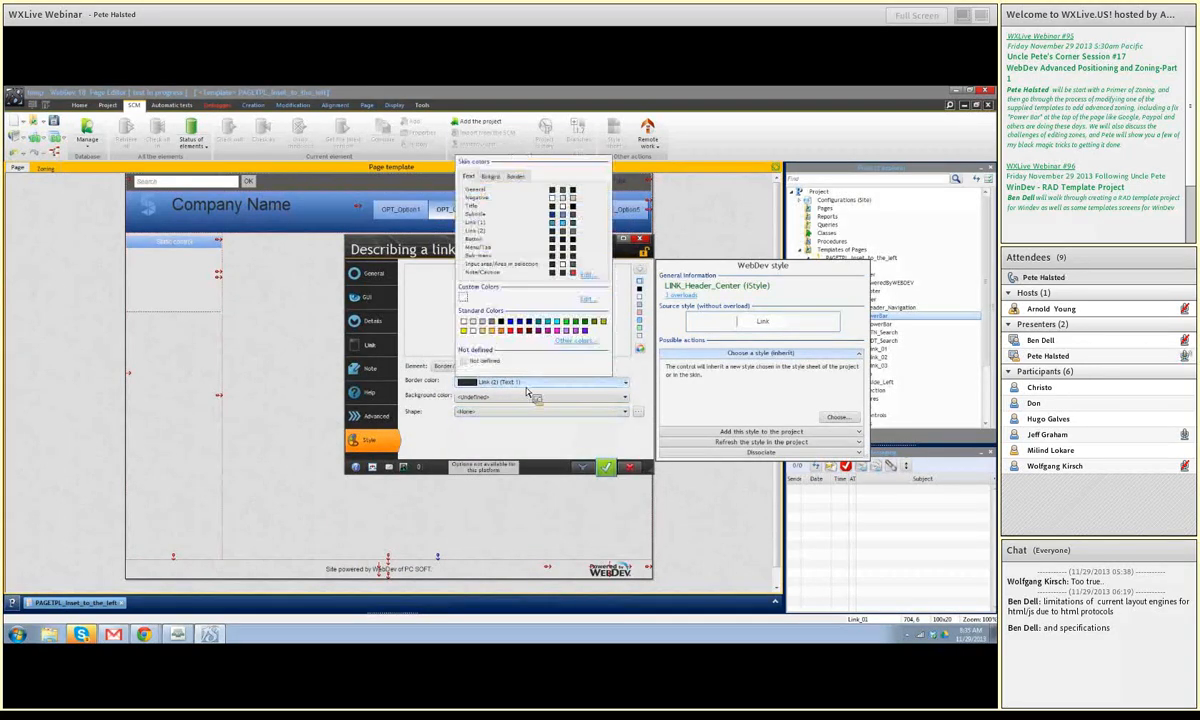
left_click(525, 196)
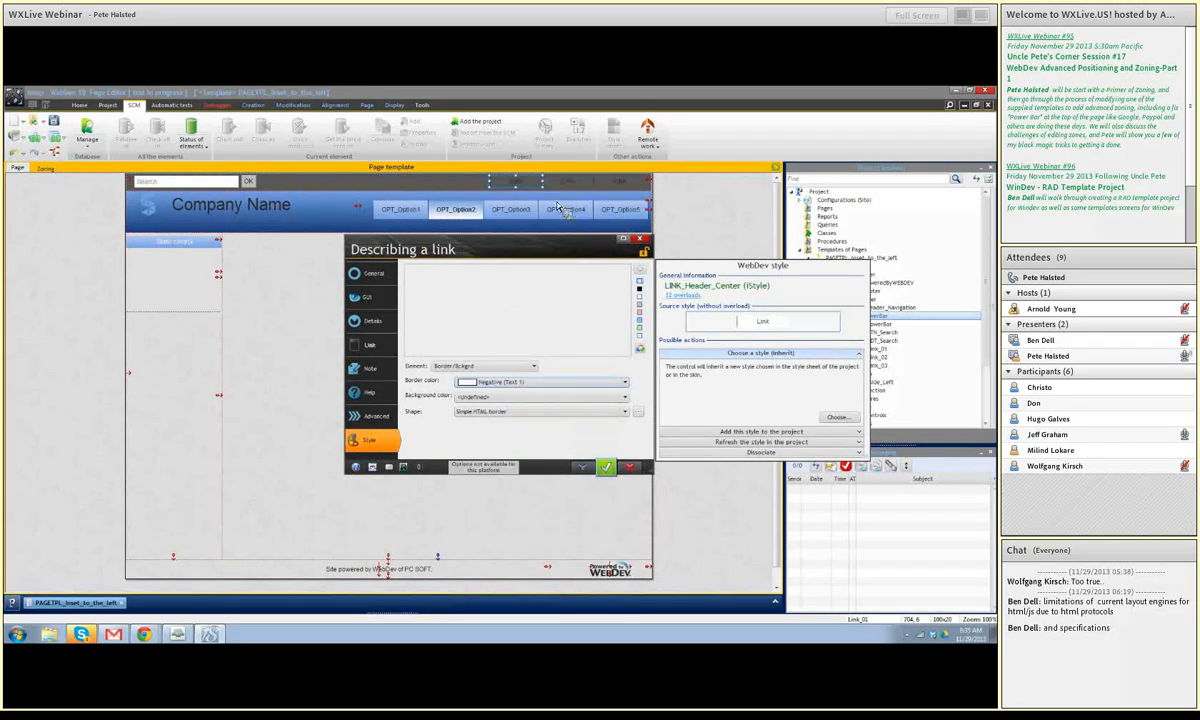
left_click(605, 466)
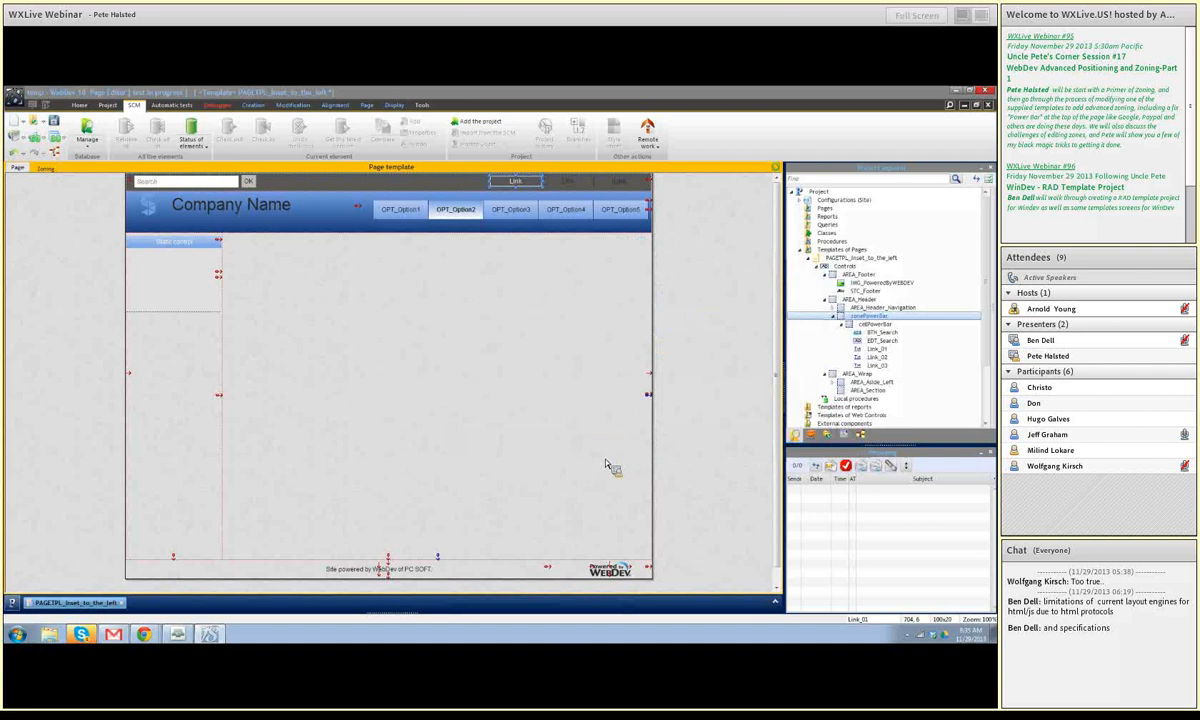
Step: Customize the first link's border so that only its left side is drawn, and apply the description
right_click(538, 184)
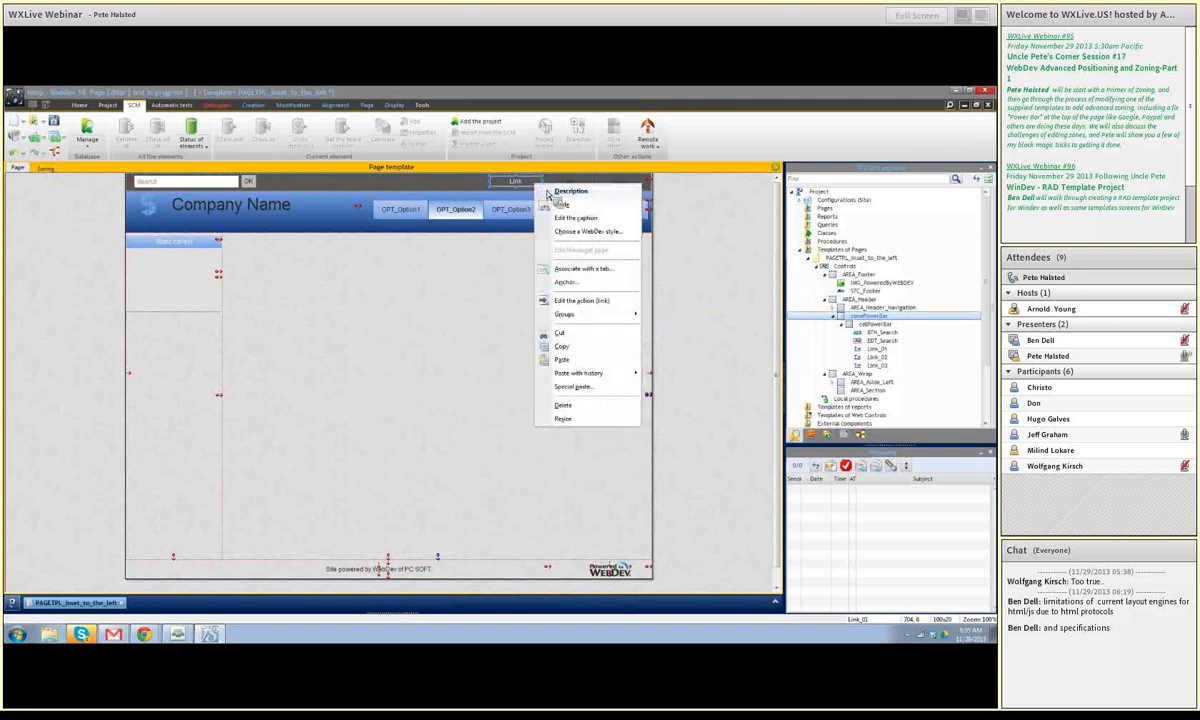
left_click(556, 191)
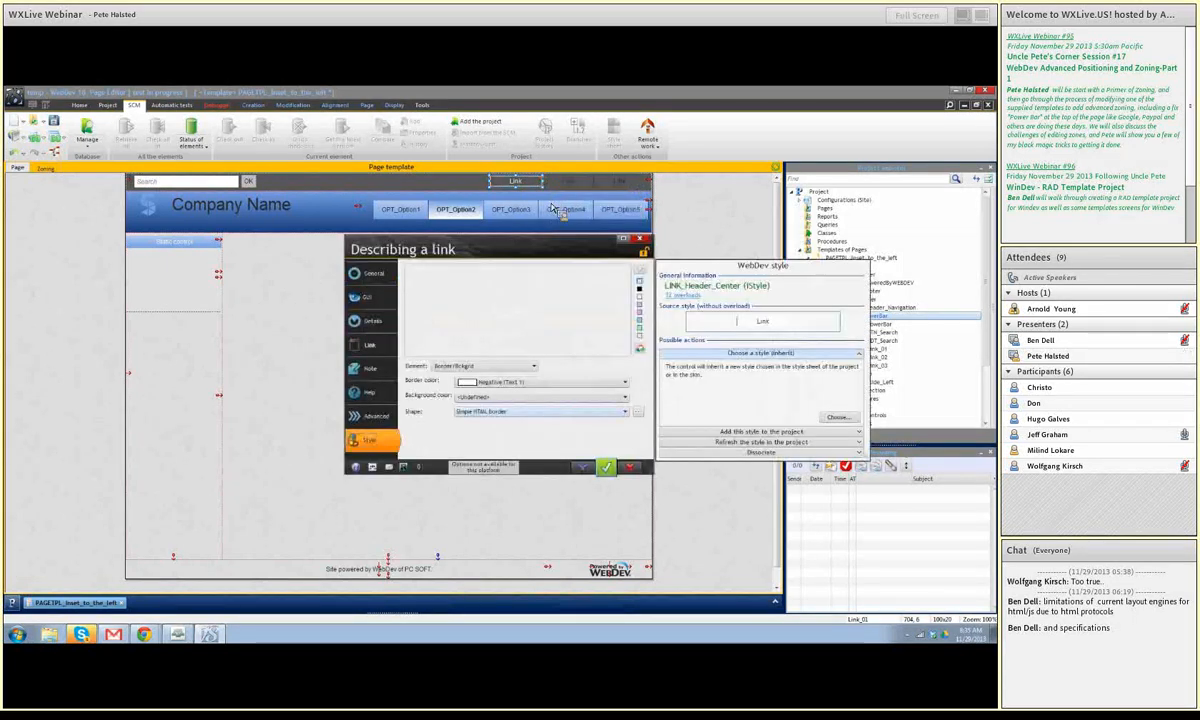
left_click(478, 411)
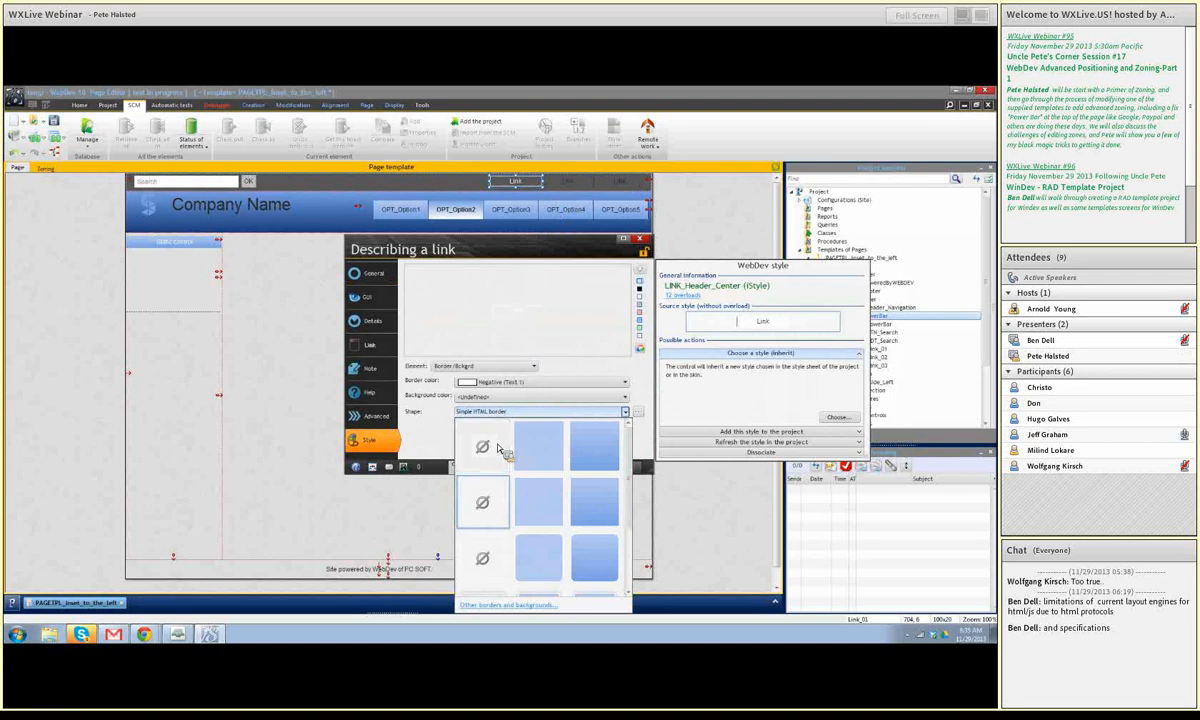
left_click(640, 414)
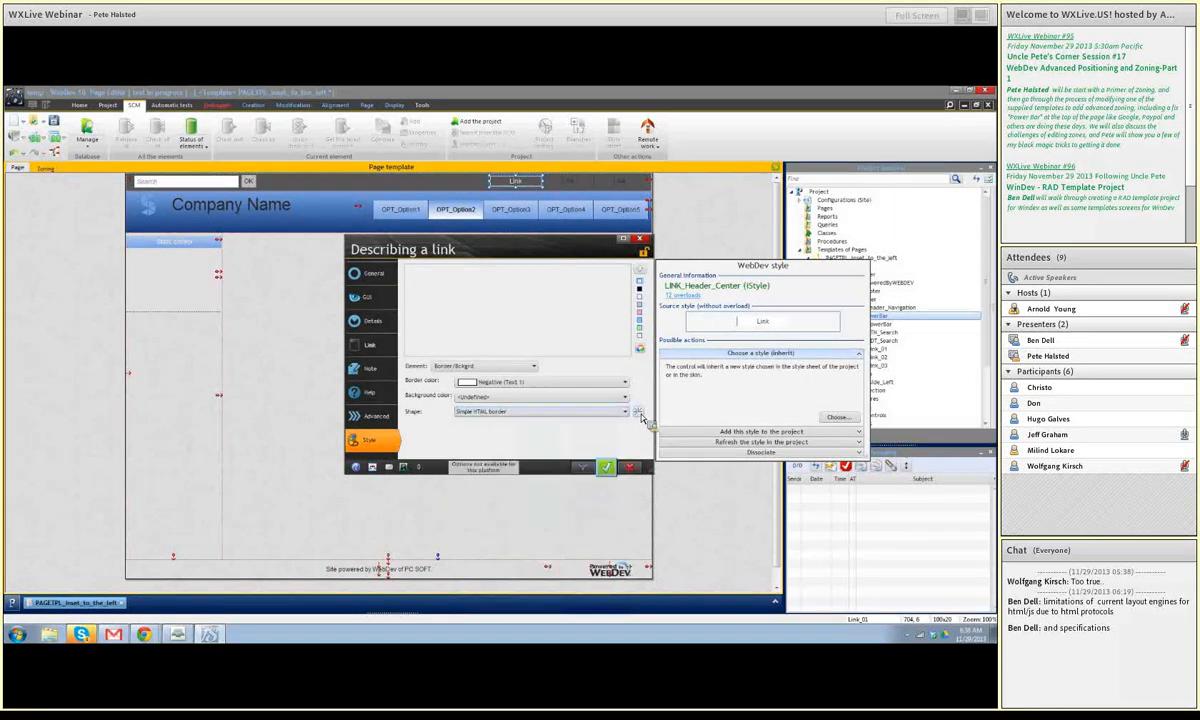
left_click(640, 413)
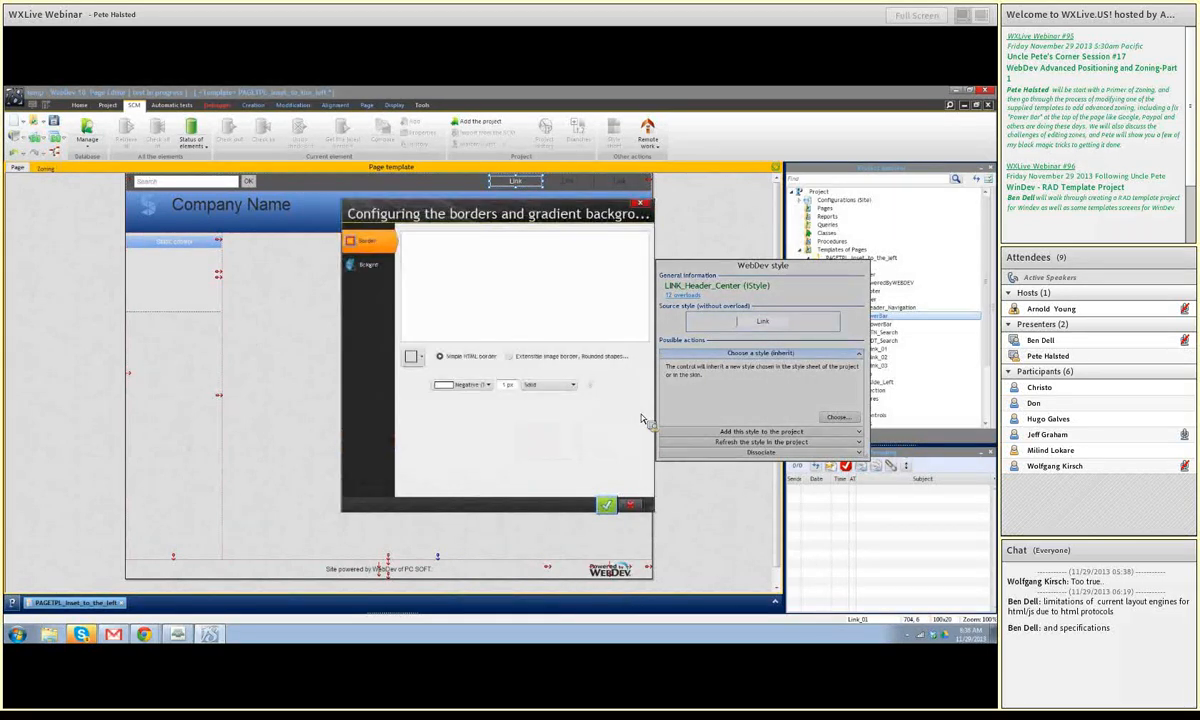
left_click(410, 356)
left_click(392, 378)
left_click(605, 505)
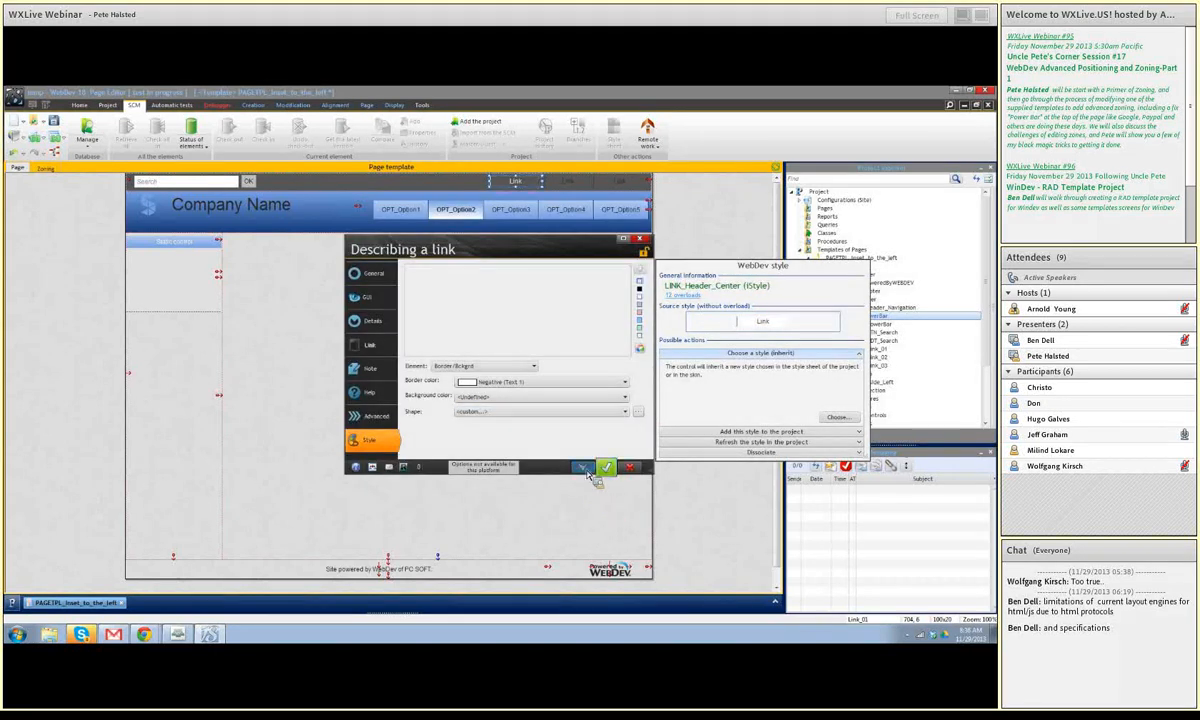
left_click(602, 474)
left_click(605, 479)
Step: Set the border color of the power bar's second link to Negative (Text 1) in its style description
right_click(552, 186)
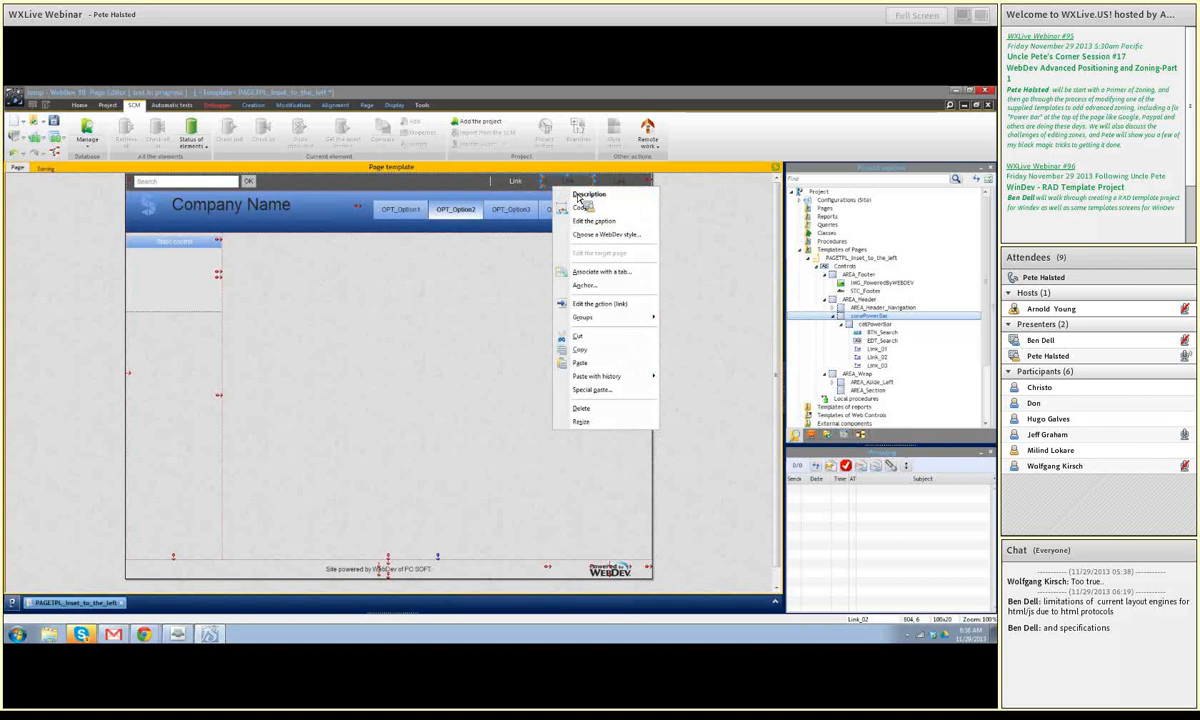
left_click(580, 195)
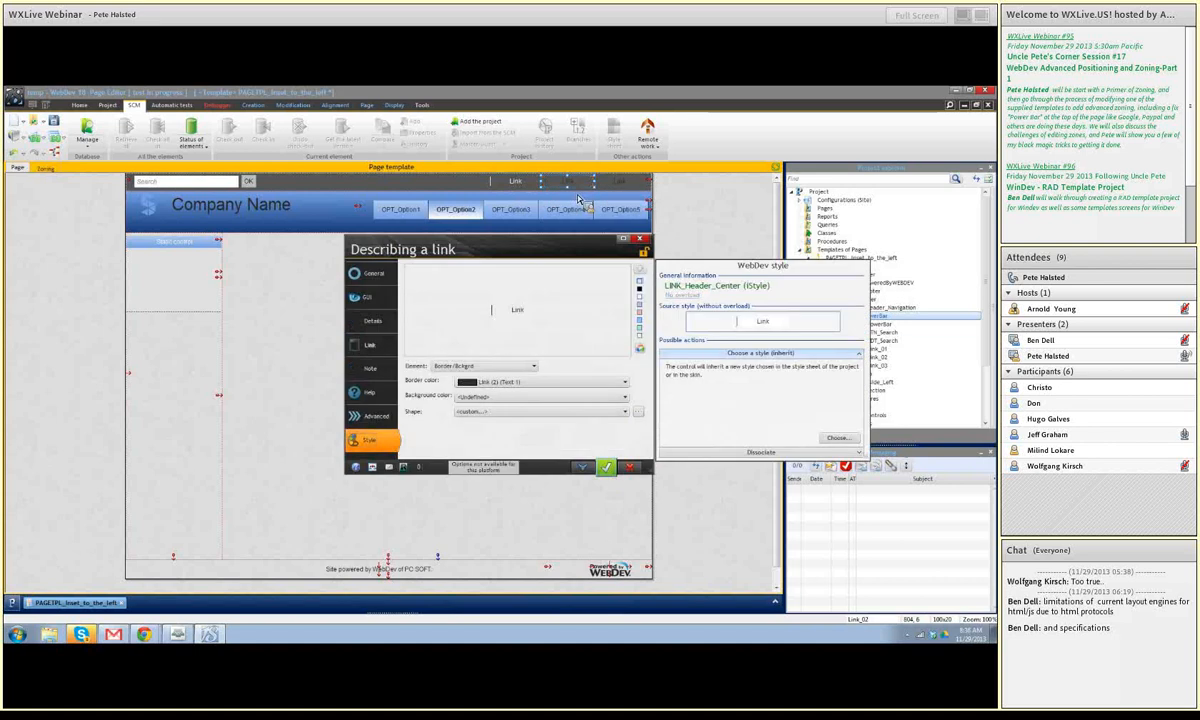
left_click(478, 381)
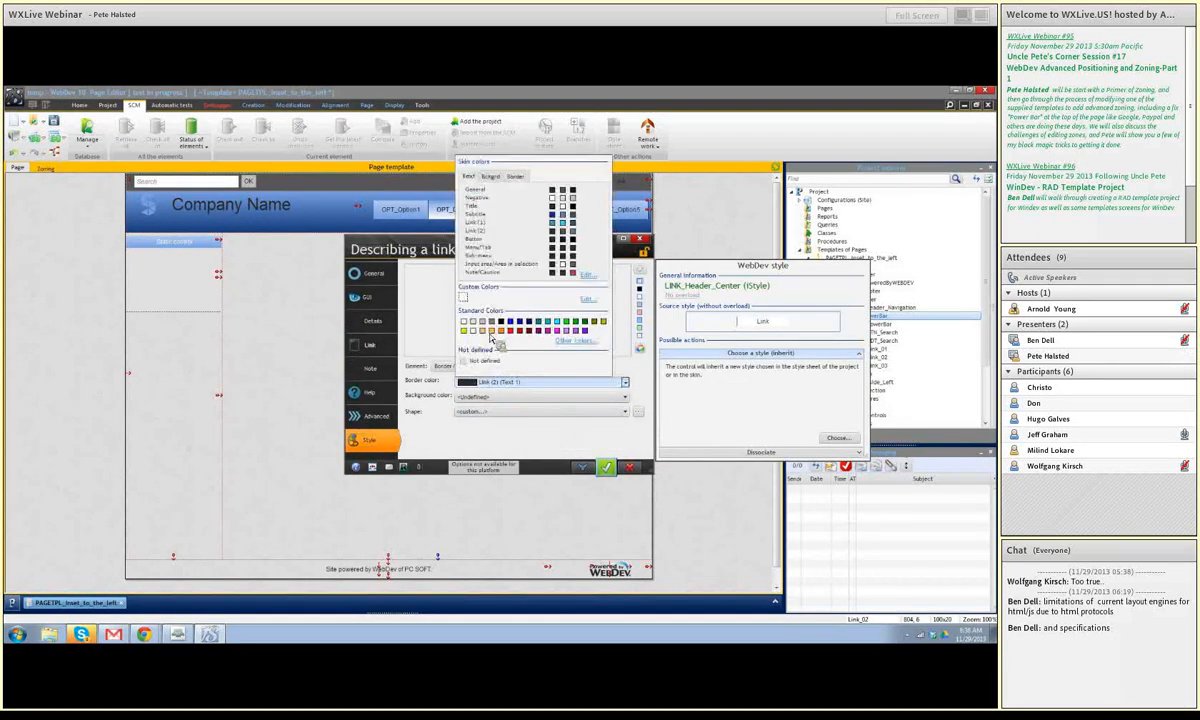
left_click(496, 199)
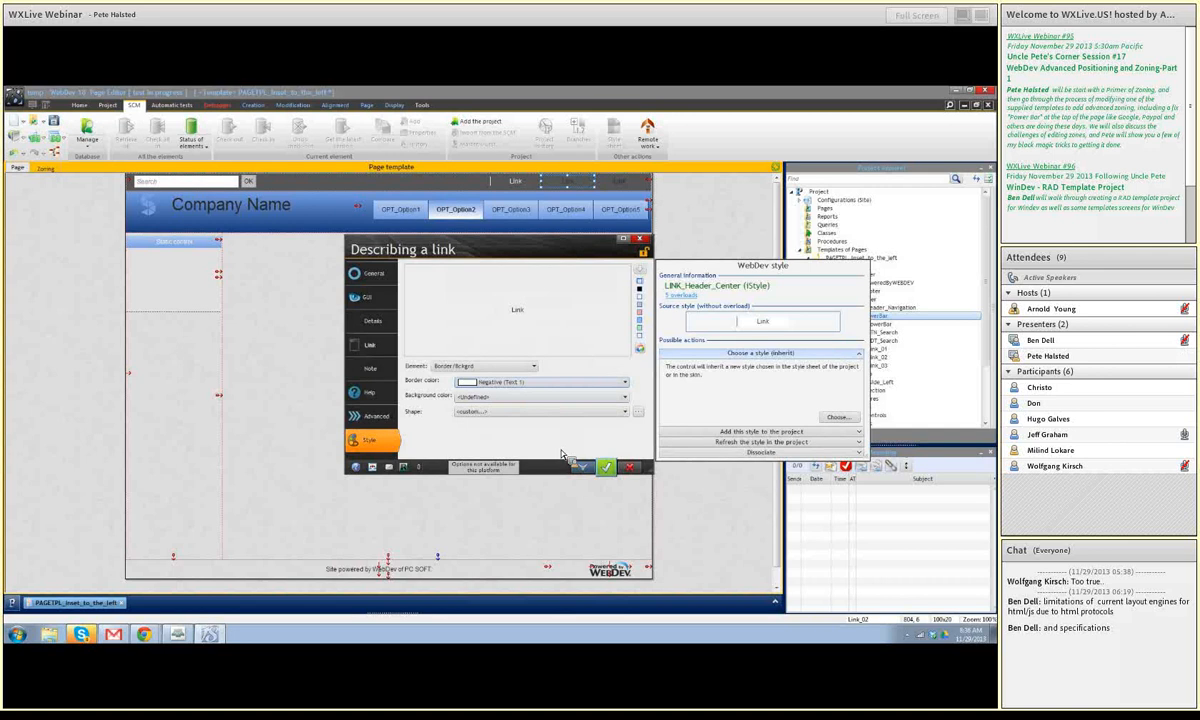
Step: Set the second link's caption color to Negative and apply its description
left_click(447, 368)
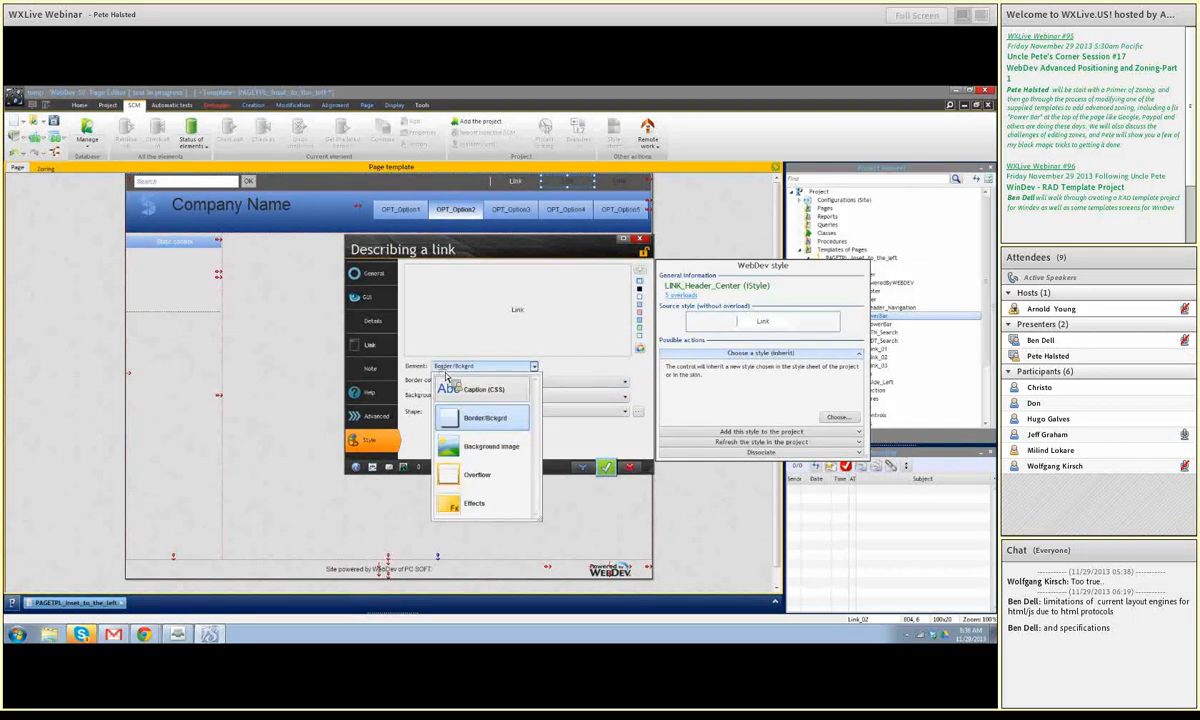
left_click(452, 389)
left_click(460, 413)
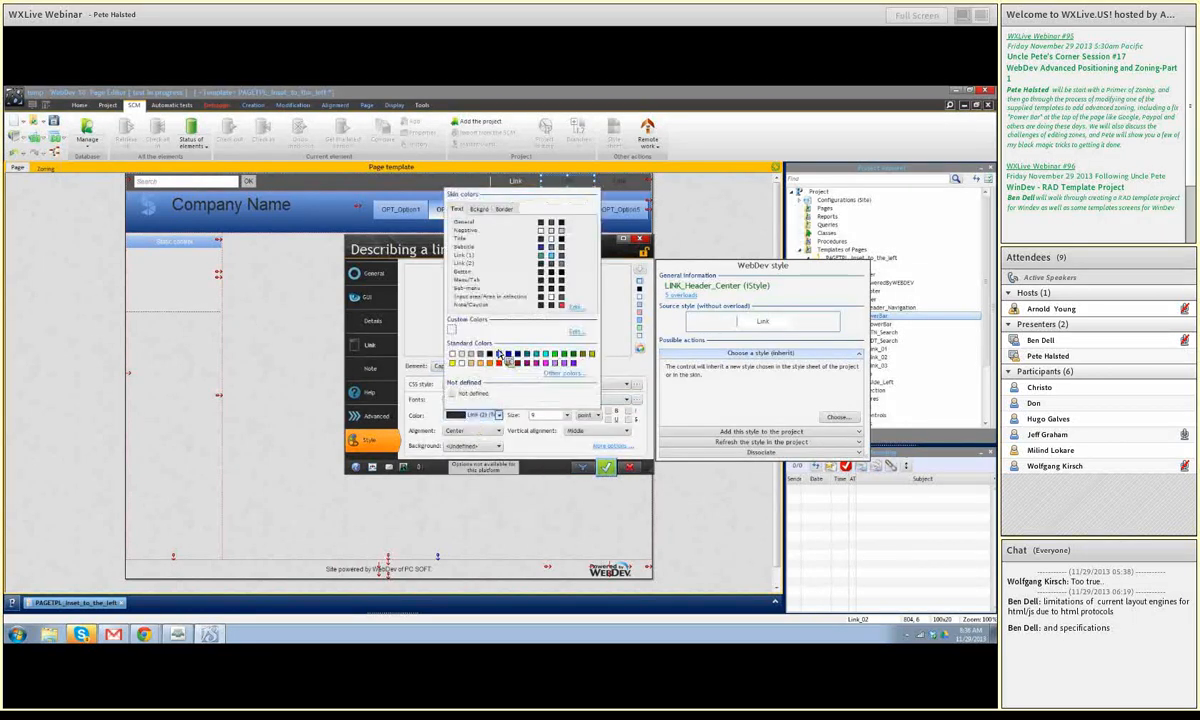
left_click(510, 229)
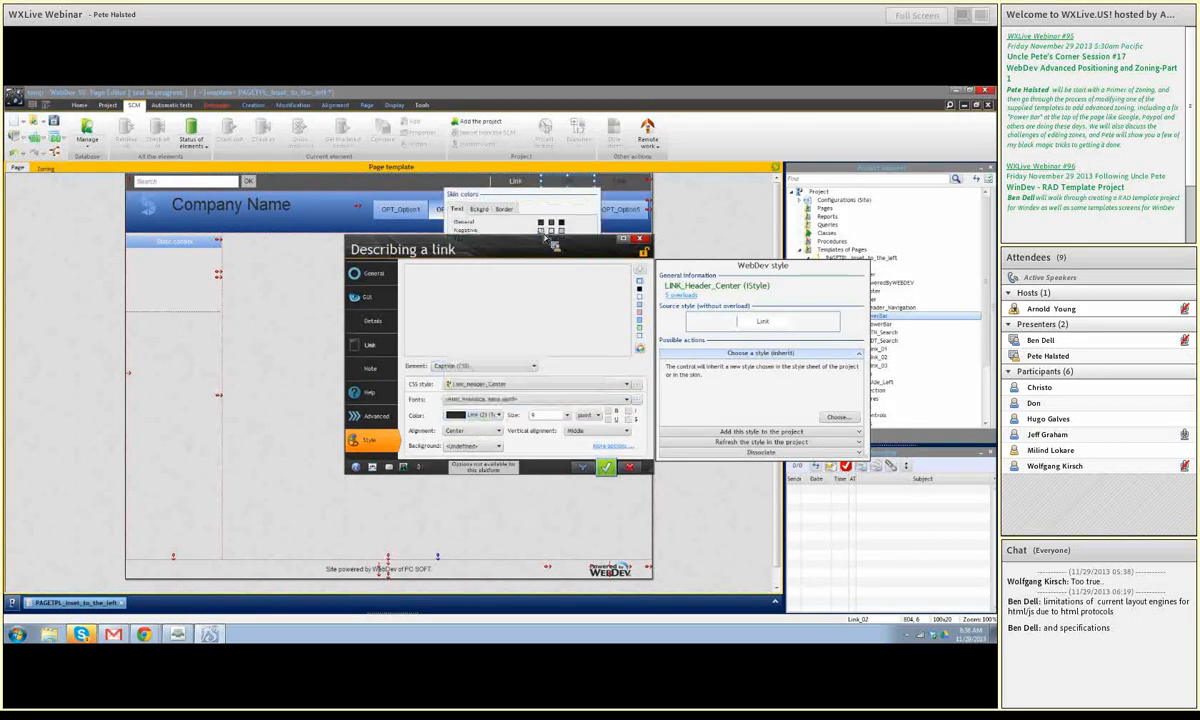
left_click(604, 469)
Step: Set the caption color of the power bar's third link to Negative in its style description
right_click(624, 191)
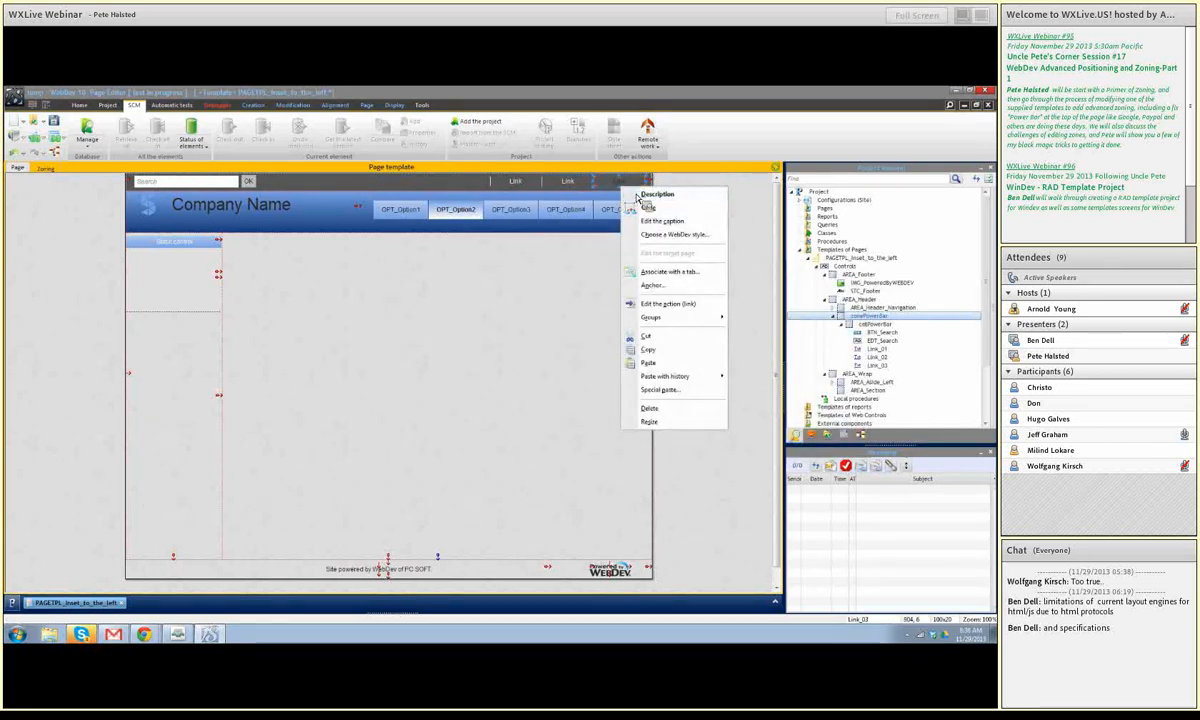
left_click(650, 194)
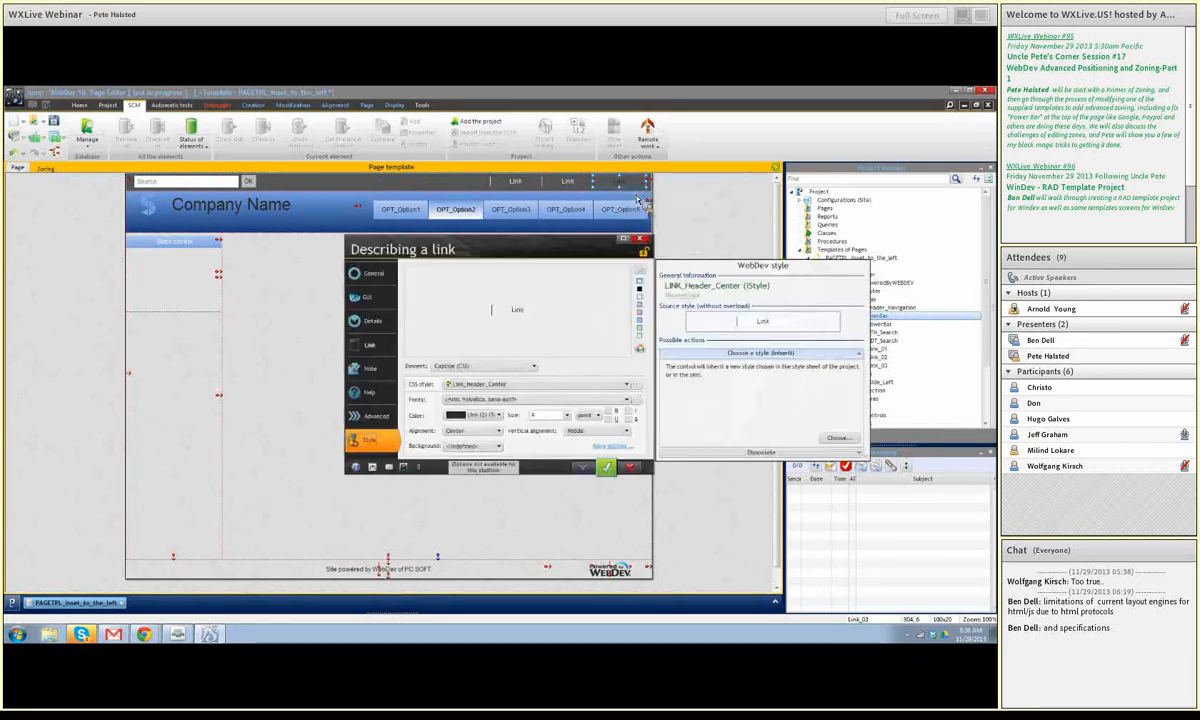
left_click(452, 420)
left_click(553, 238)
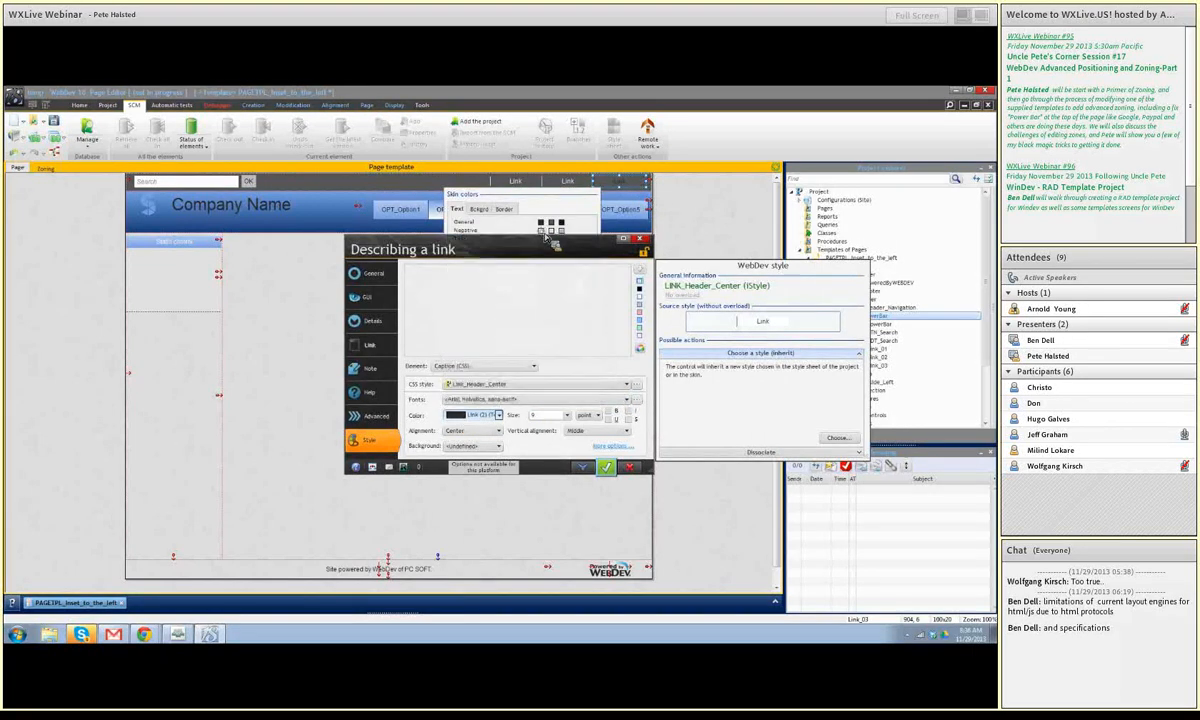
Step: Set the third link's border color to Negative (Text 1) and apply its description
left_click(450, 366)
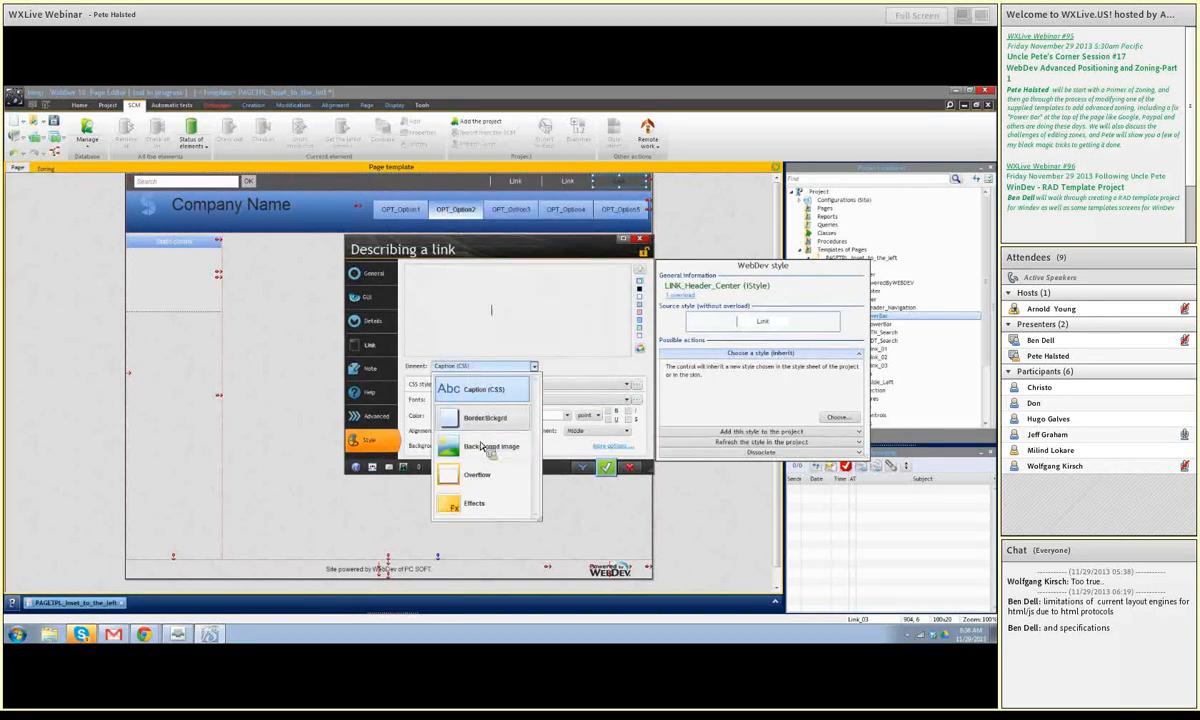
left_click(484, 418)
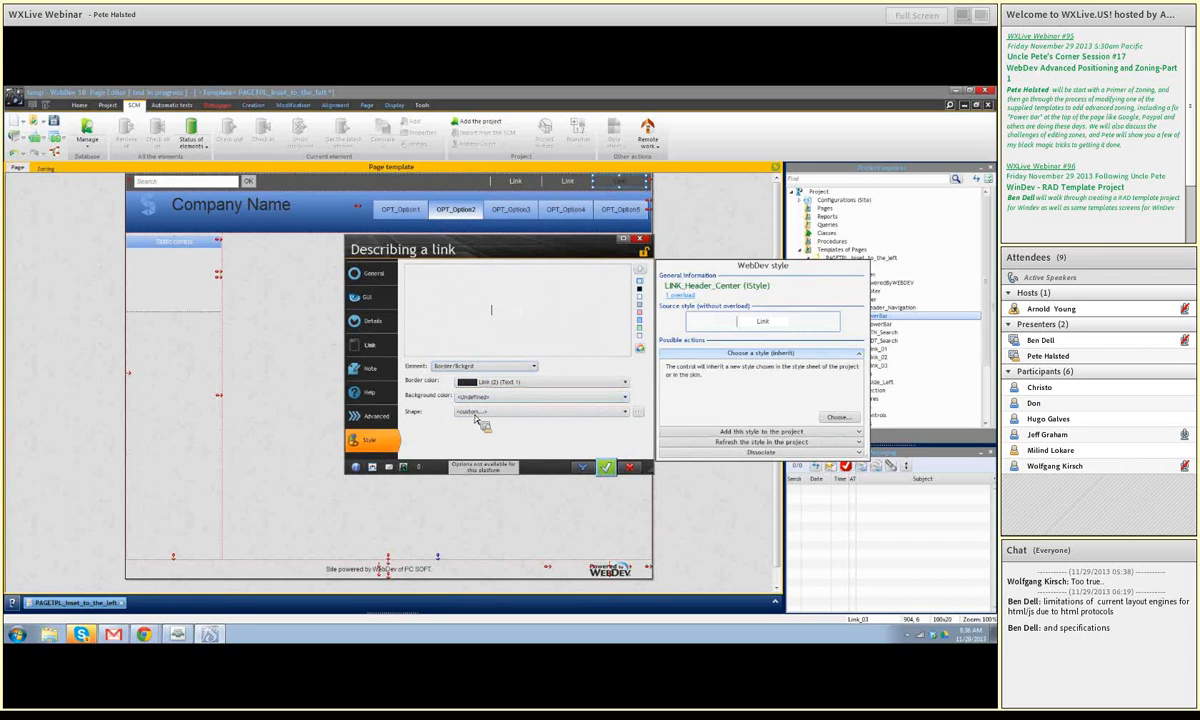
left_click(462, 379)
left_click(557, 205)
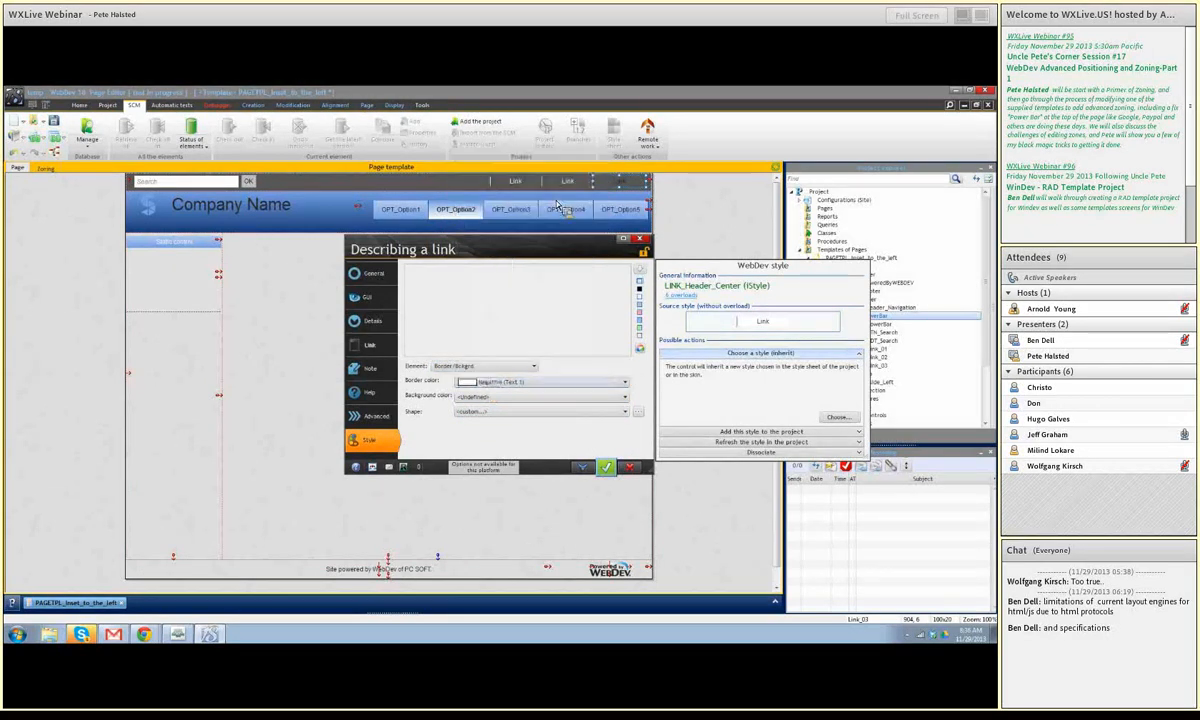
left_click(605, 468)
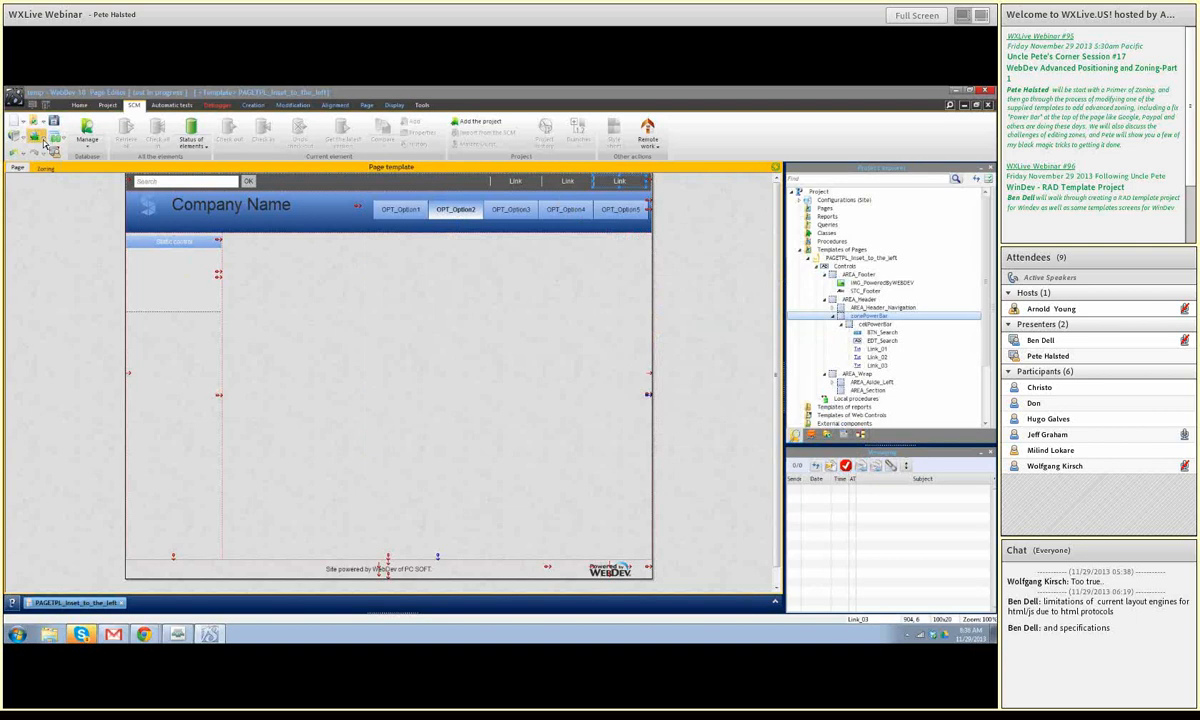
Step: Test the page template in the browser, closing the test version and returning to the WebDev 18 page editor
left_click(44, 144)
left_click(447, 352)
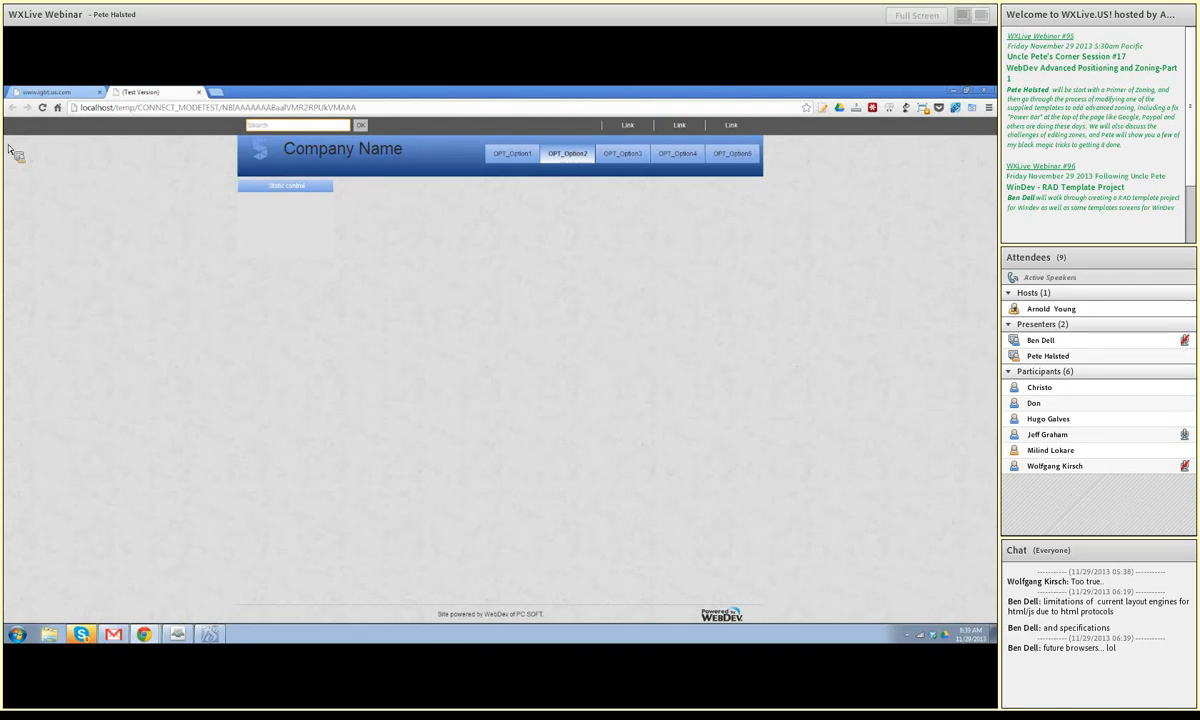
left_click(198, 92)
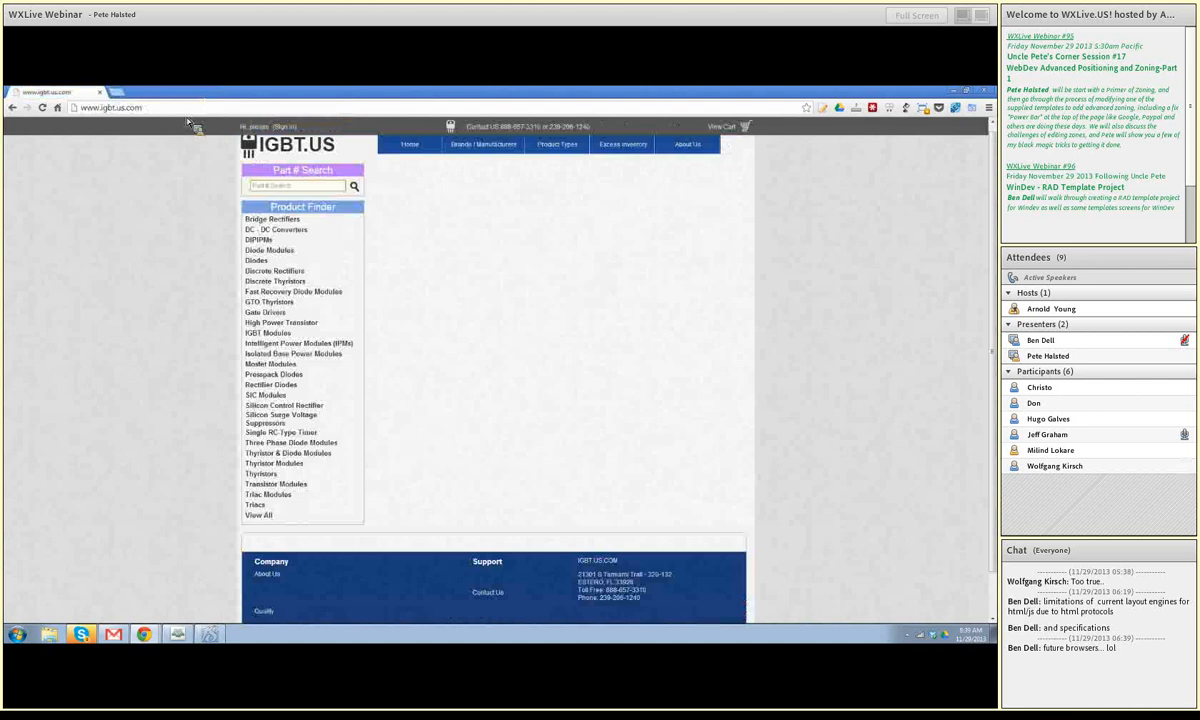
mouse_move(215, 637)
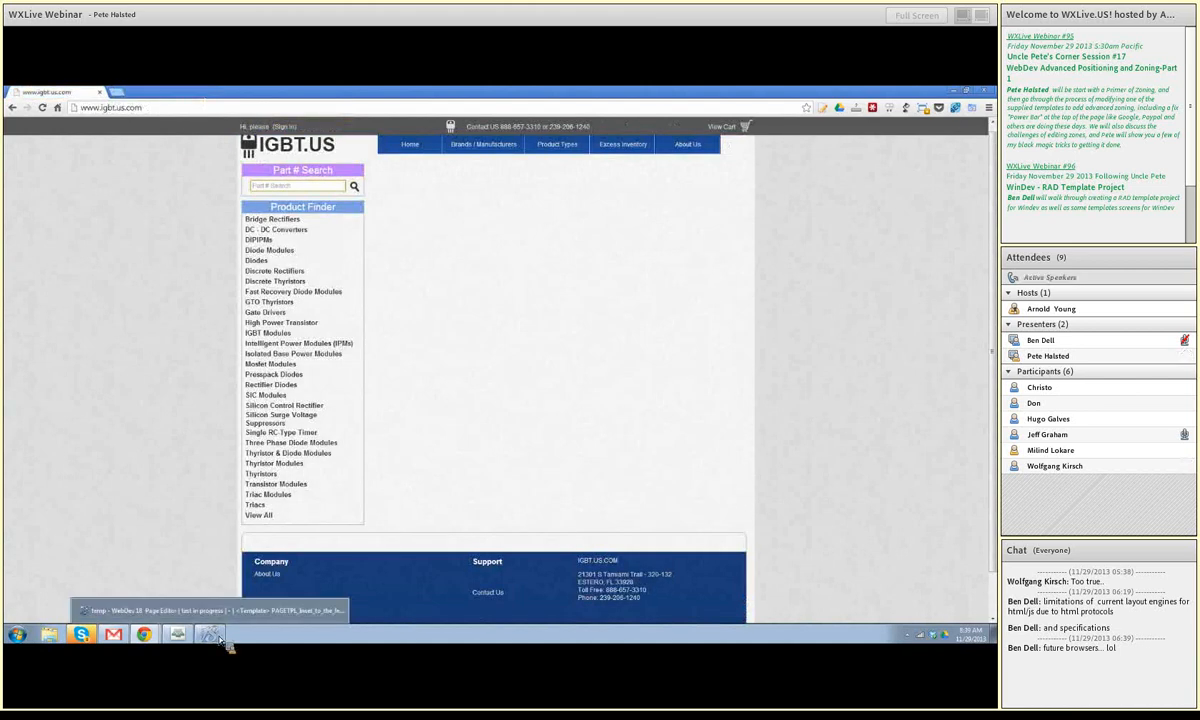
left_click(218, 636)
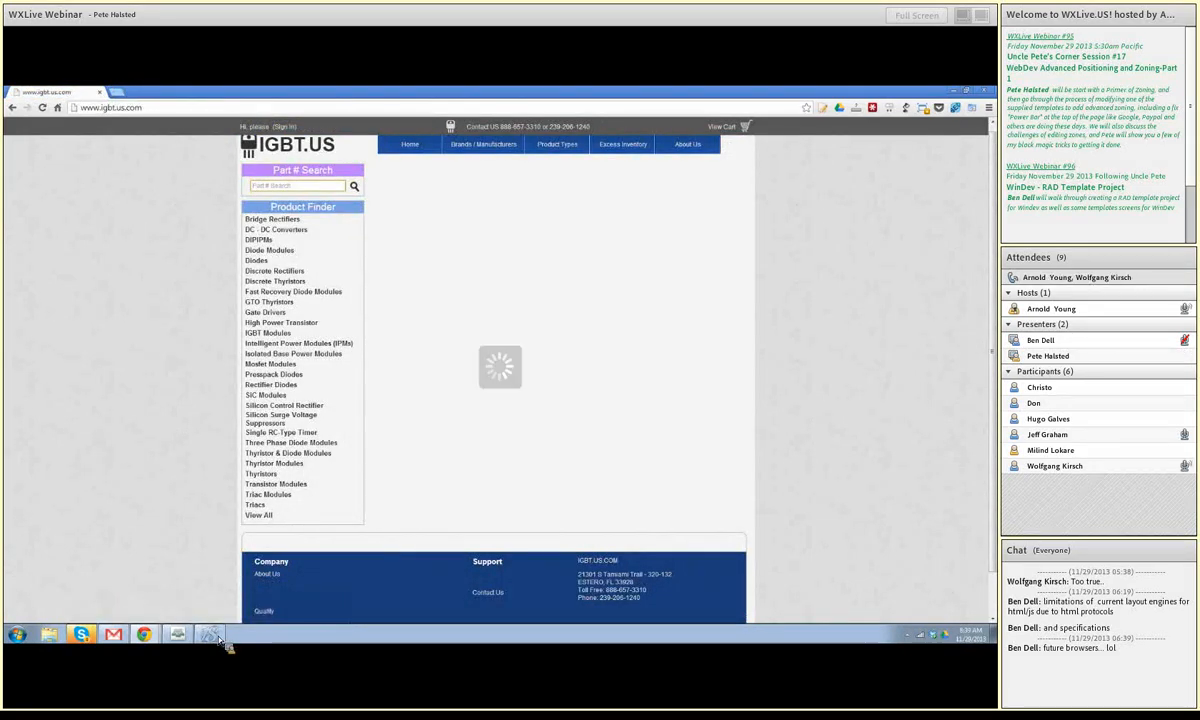